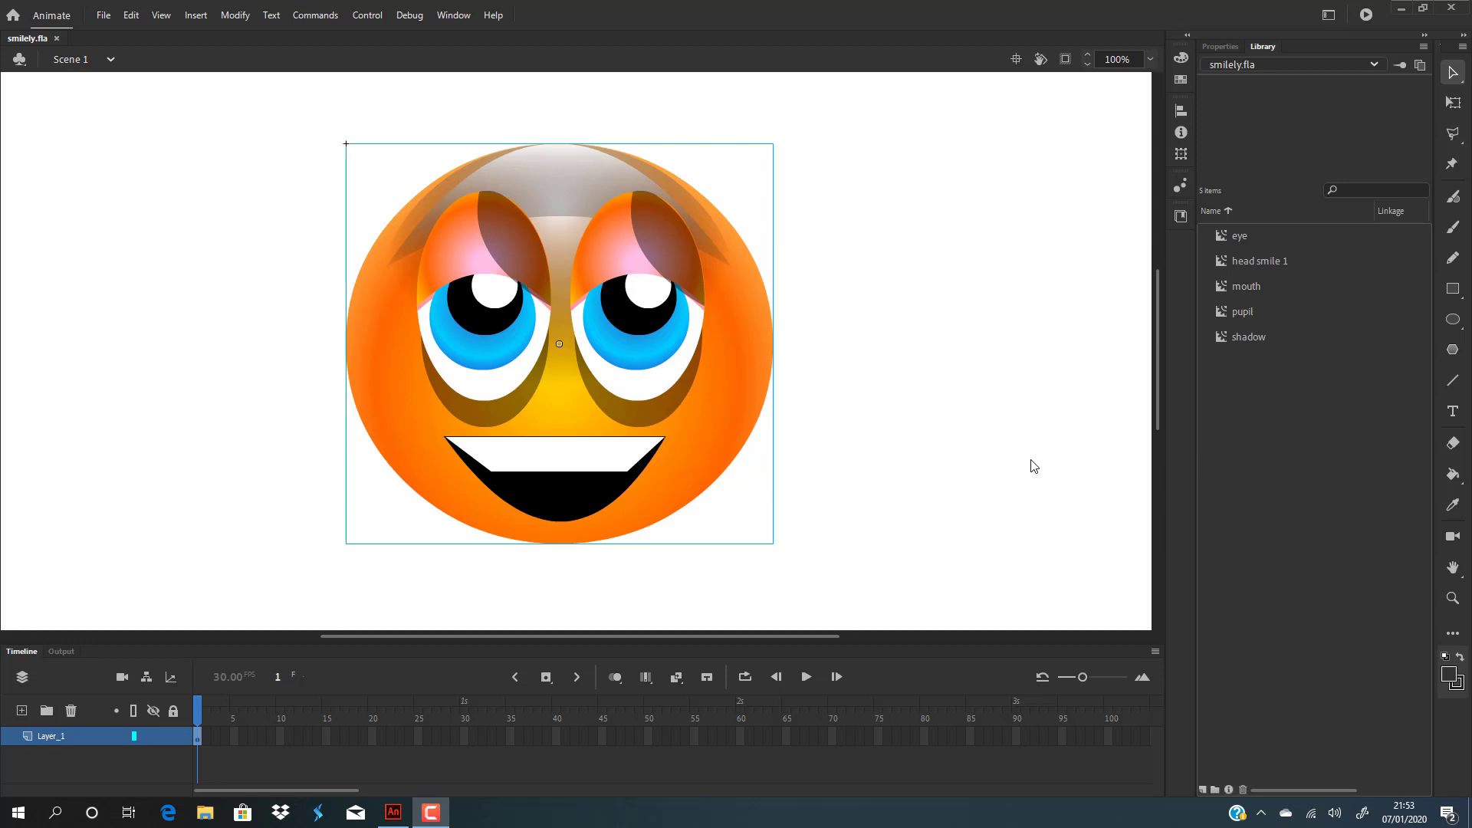
Reposition the smiley head on the stage, slightly up and left of the stage's centre.
left_click(971, 438)
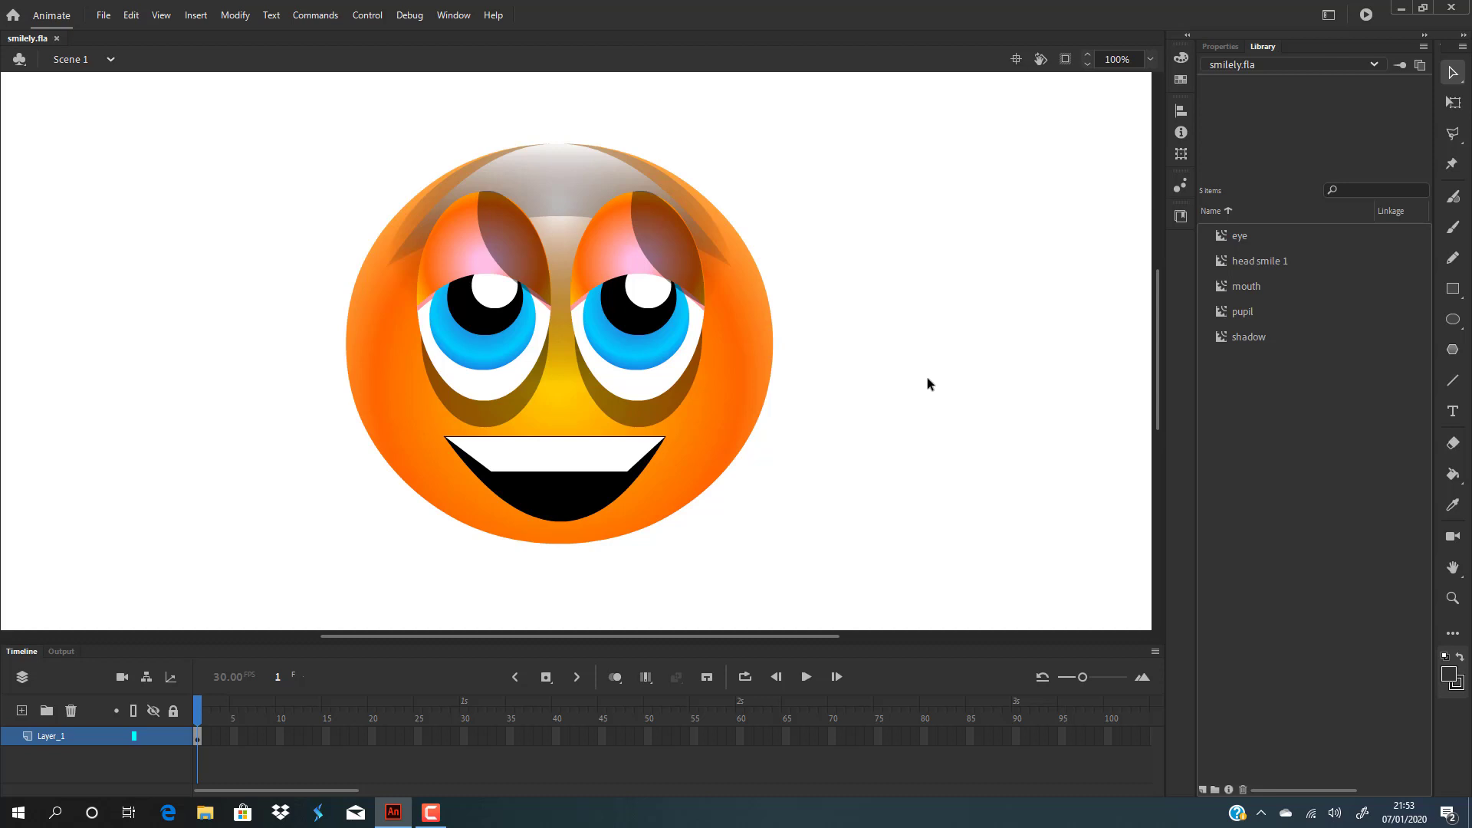
left_click_drag(618, 301, 649, 337)
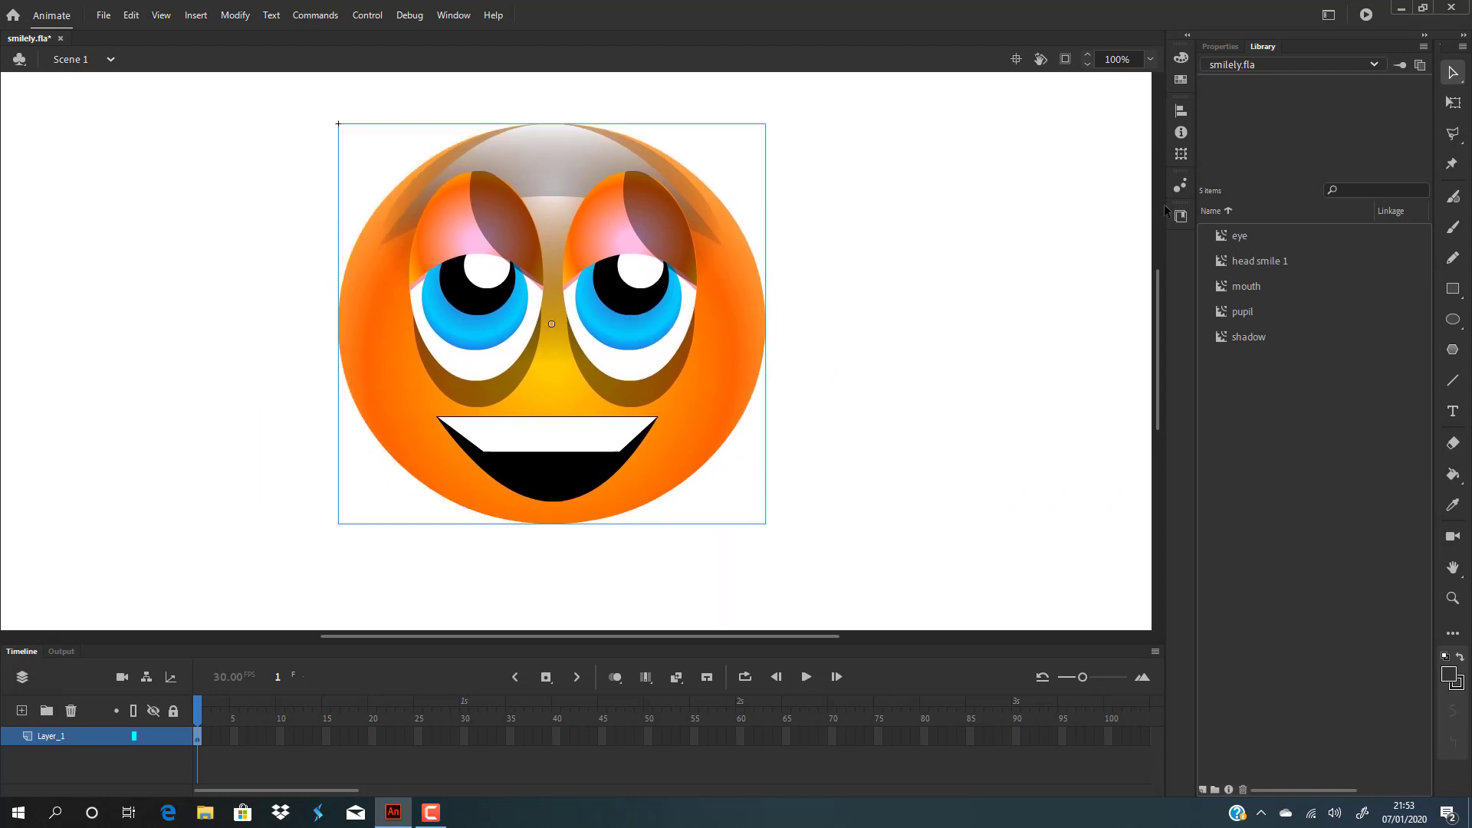
left_click(1152, 60)
left_click(1181, 143)
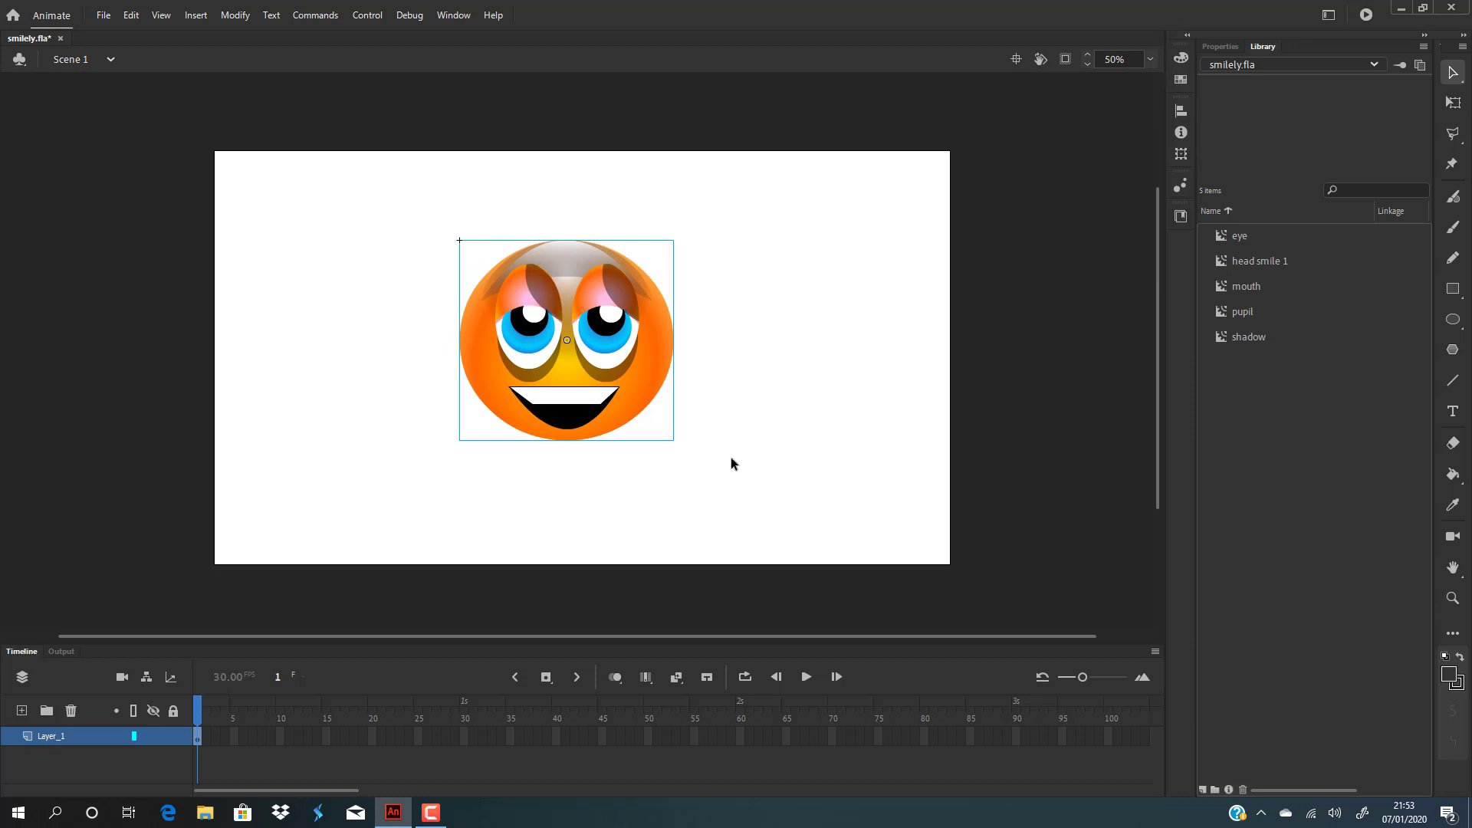
left_click_drag(647, 358, 645, 389)
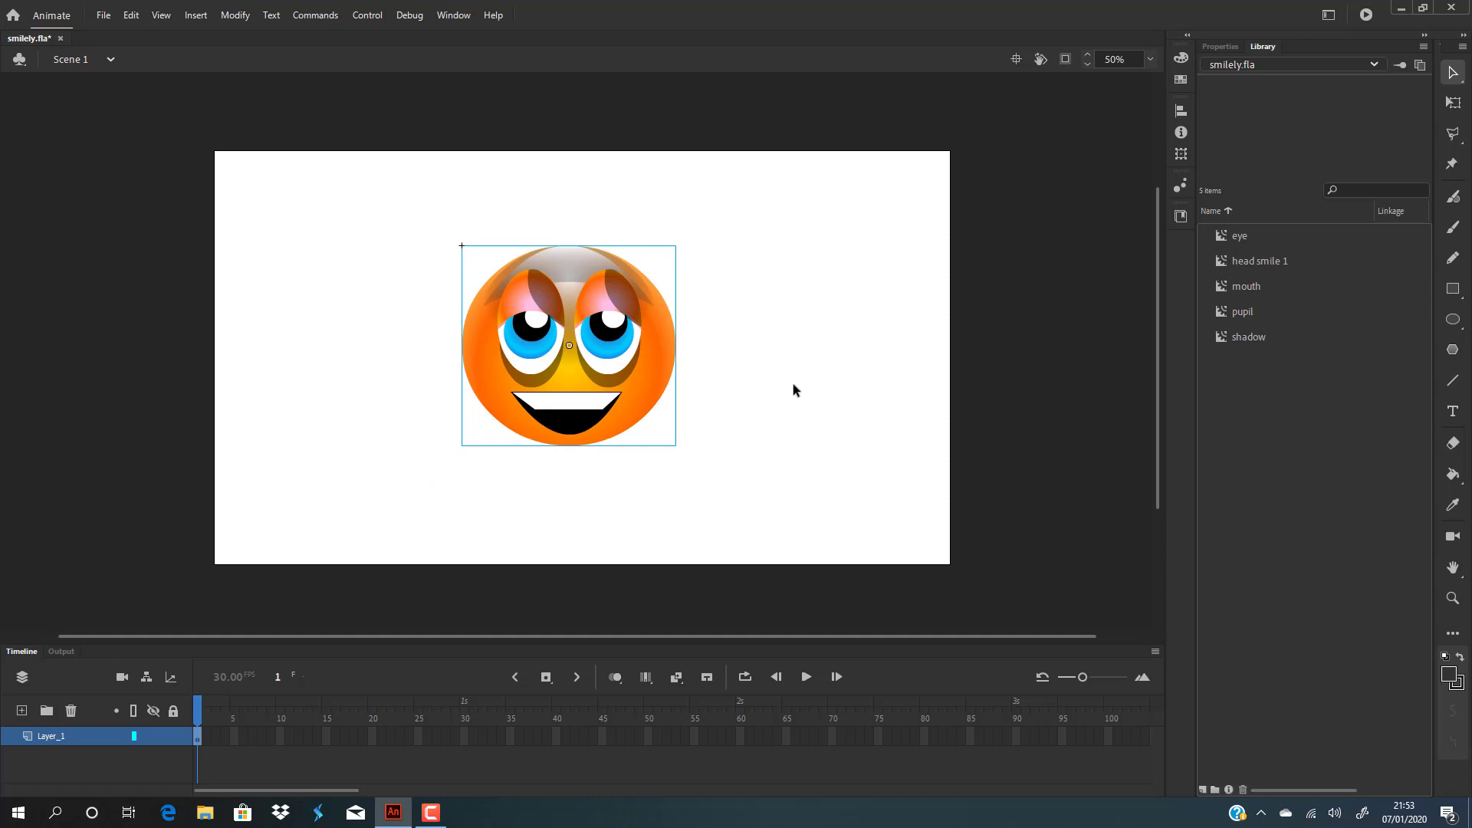
Inside the head smile 1 symbol, convert both eyes together into a Movie Clip symbol named "eyes animation".
double_click(668, 350)
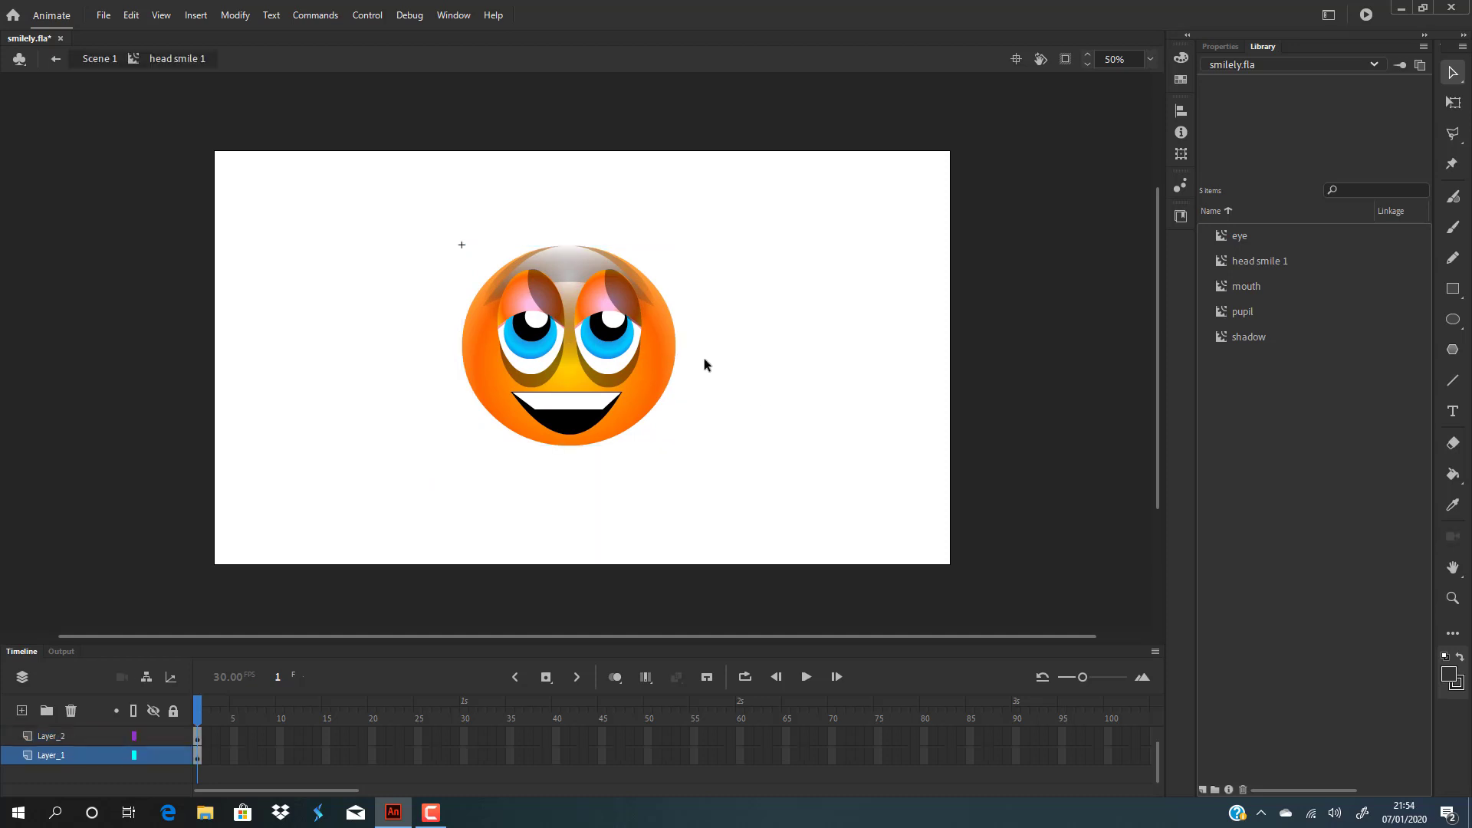
left_click(622, 326)
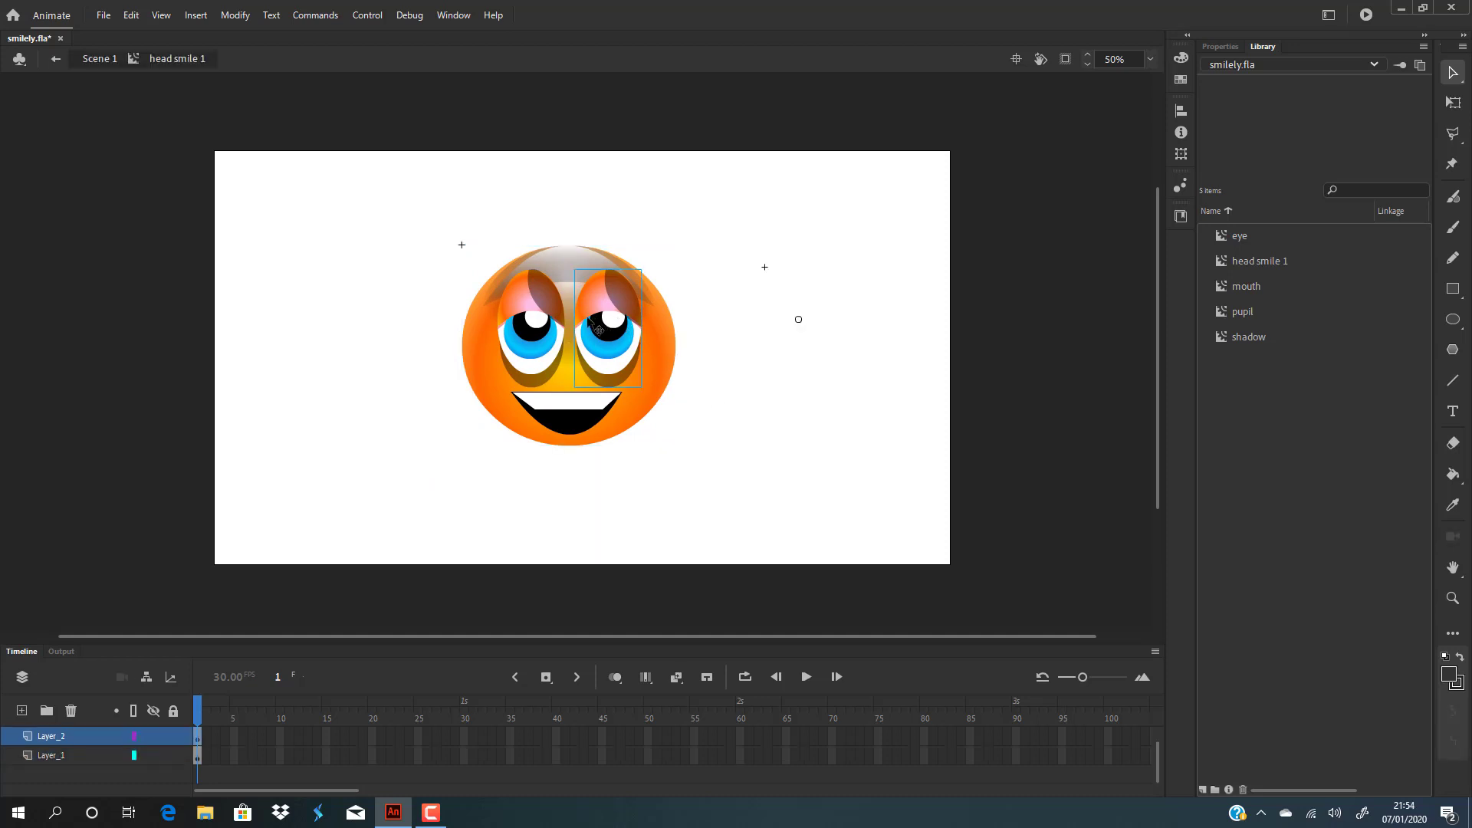
left_click(533, 329, "shift")
key("F8")
key("BackSpace")
type("eye")
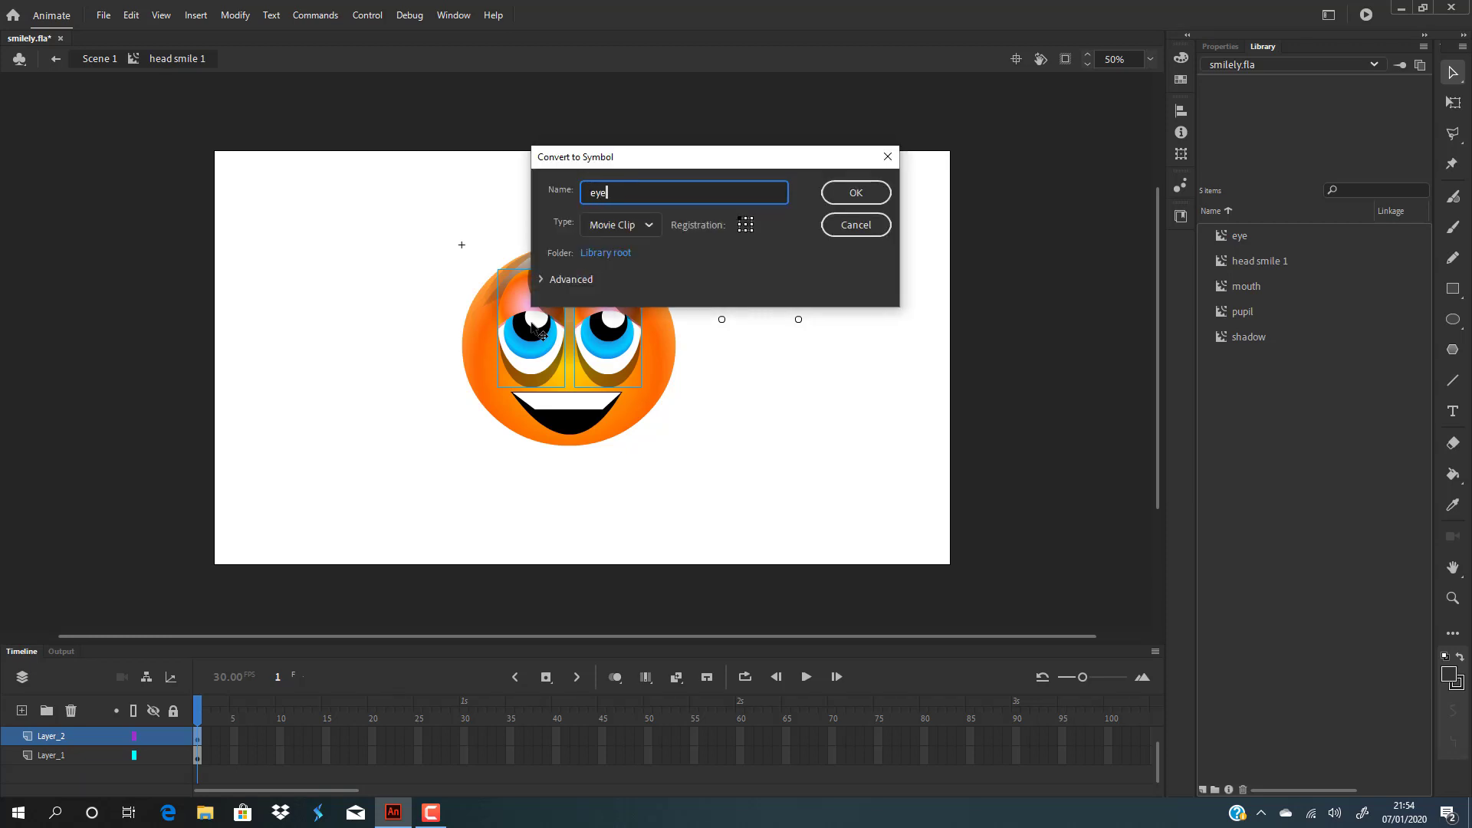
type("s animation")
key("Return")
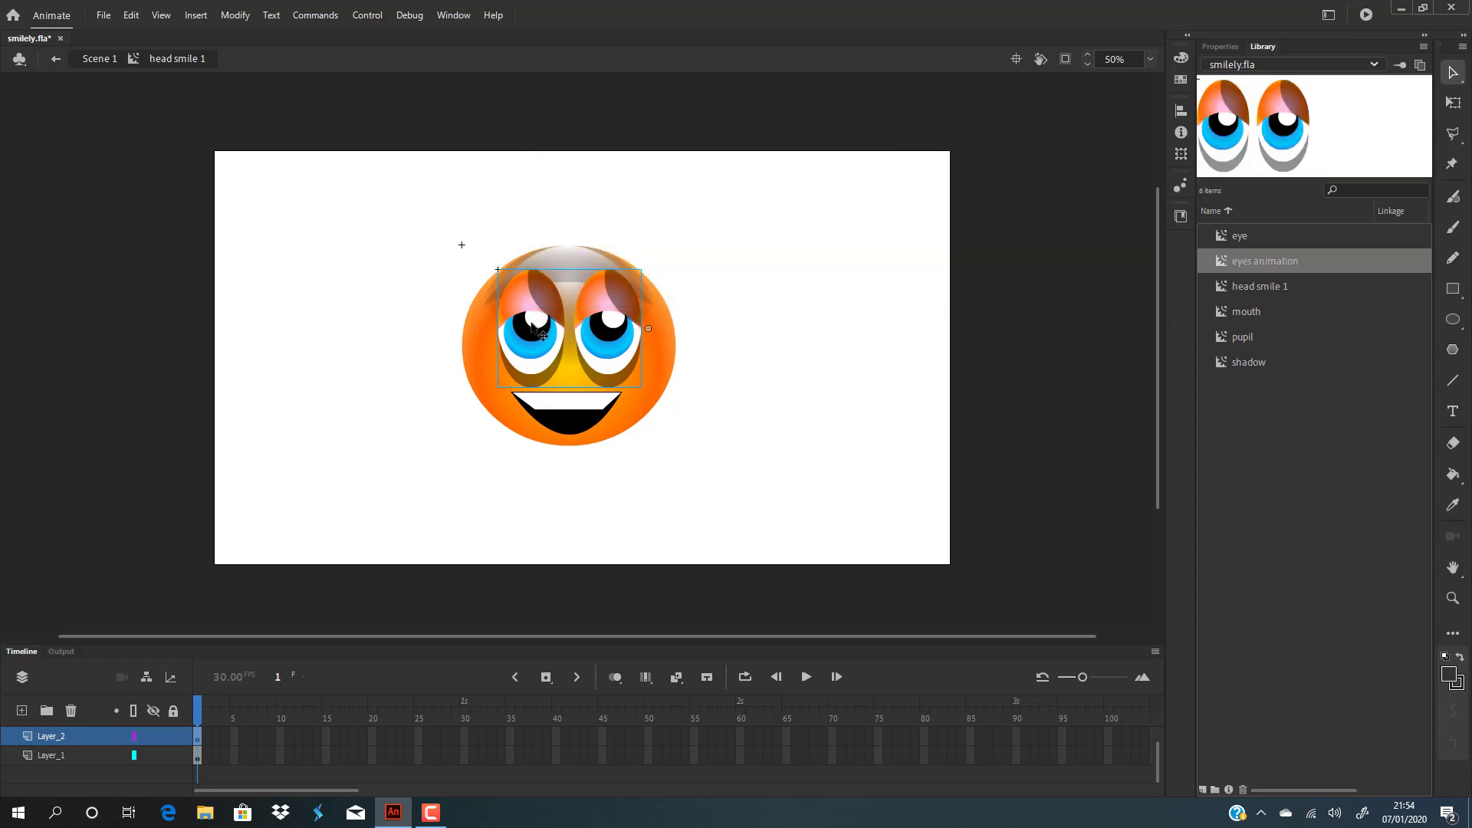
Open the eyes animation symbol for editing and rename its only layer "eye".
double_click(602, 301)
left_click(738, 403)
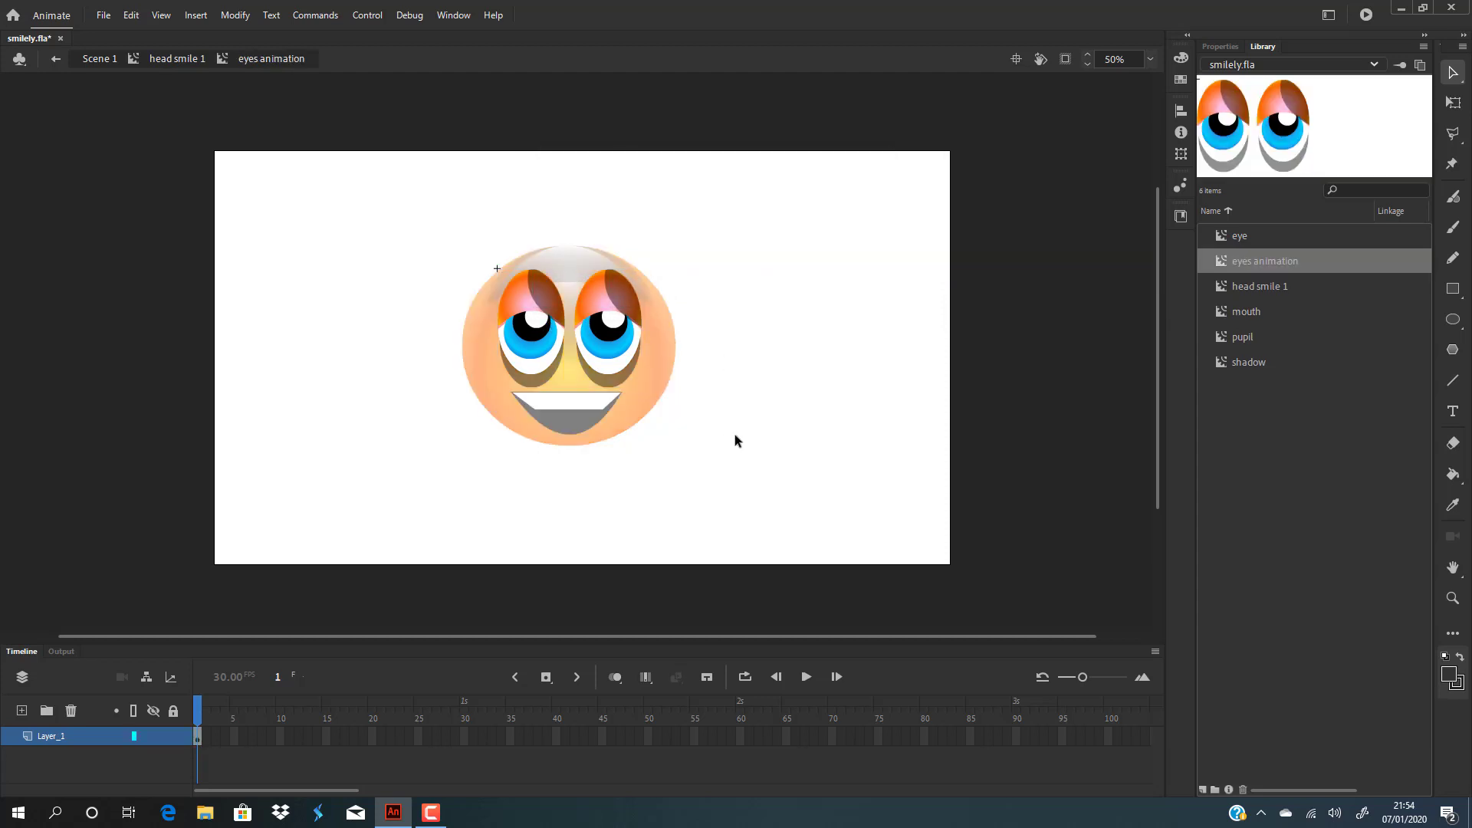
double_click(58, 737)
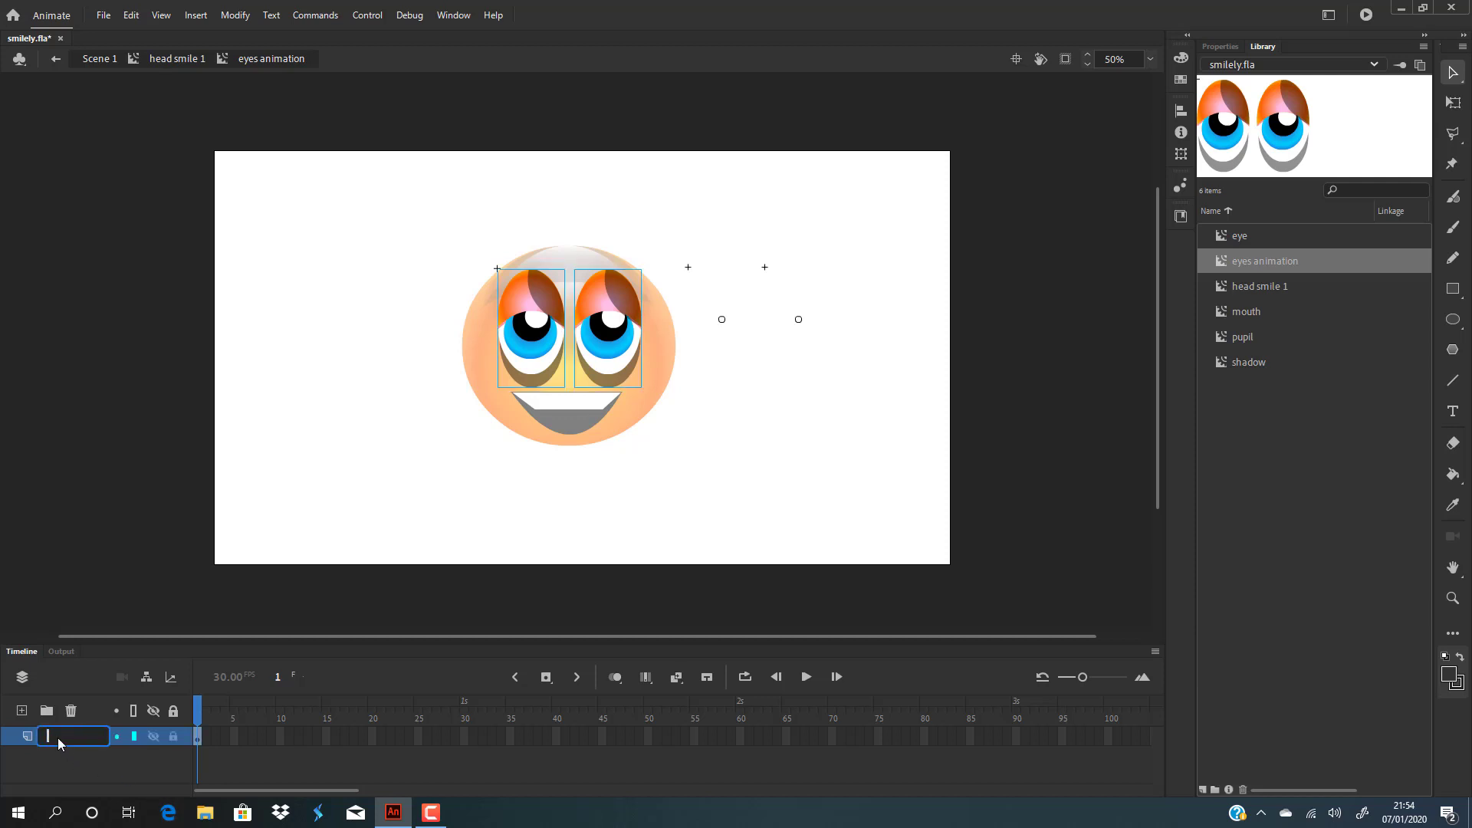
type("eye")
key("Return")
left_click(410, 459)
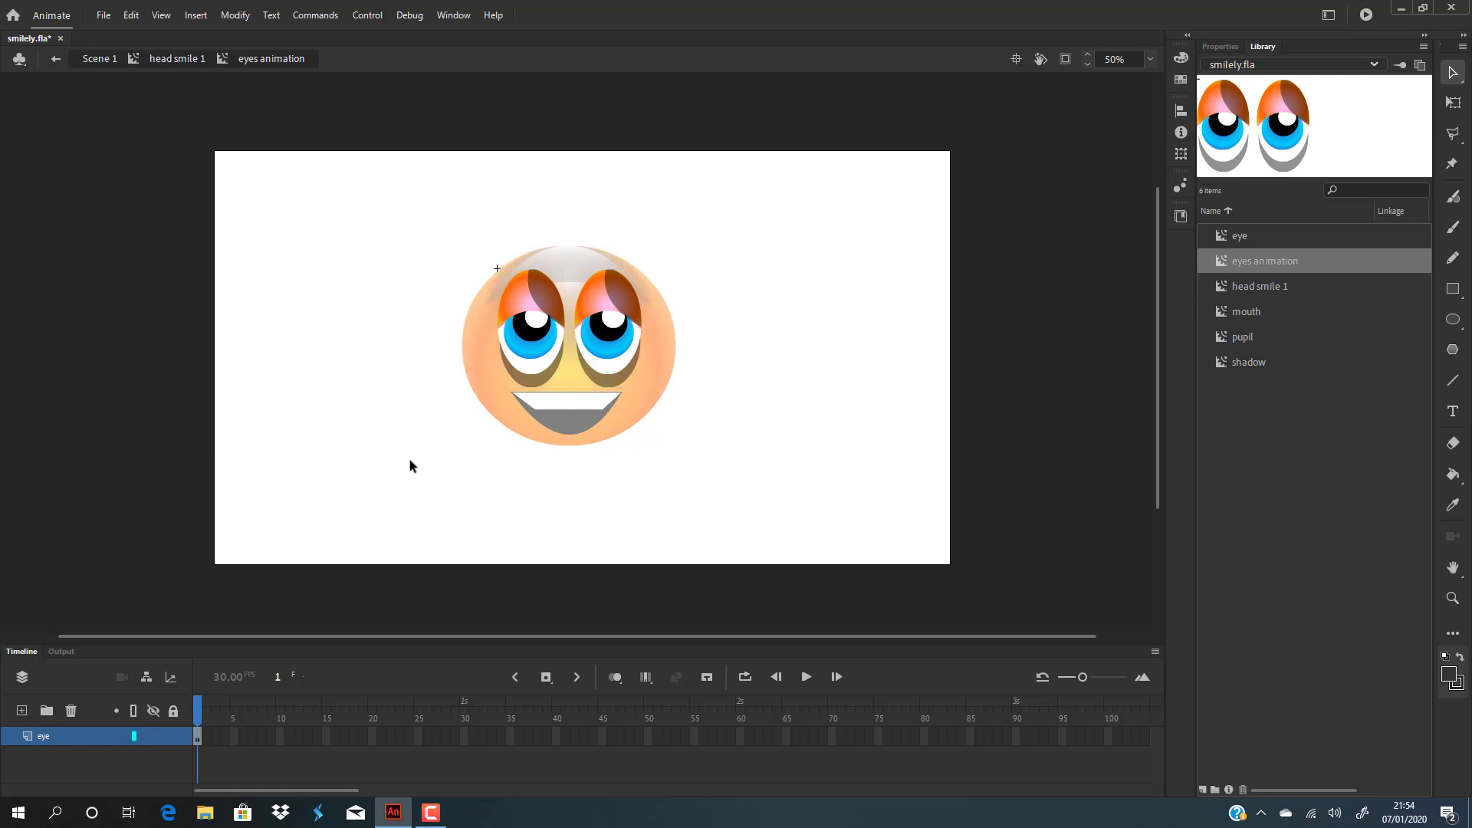
Distribute the two eyes in the eyes animation symbol to separate layers.
left_click(541, 308)
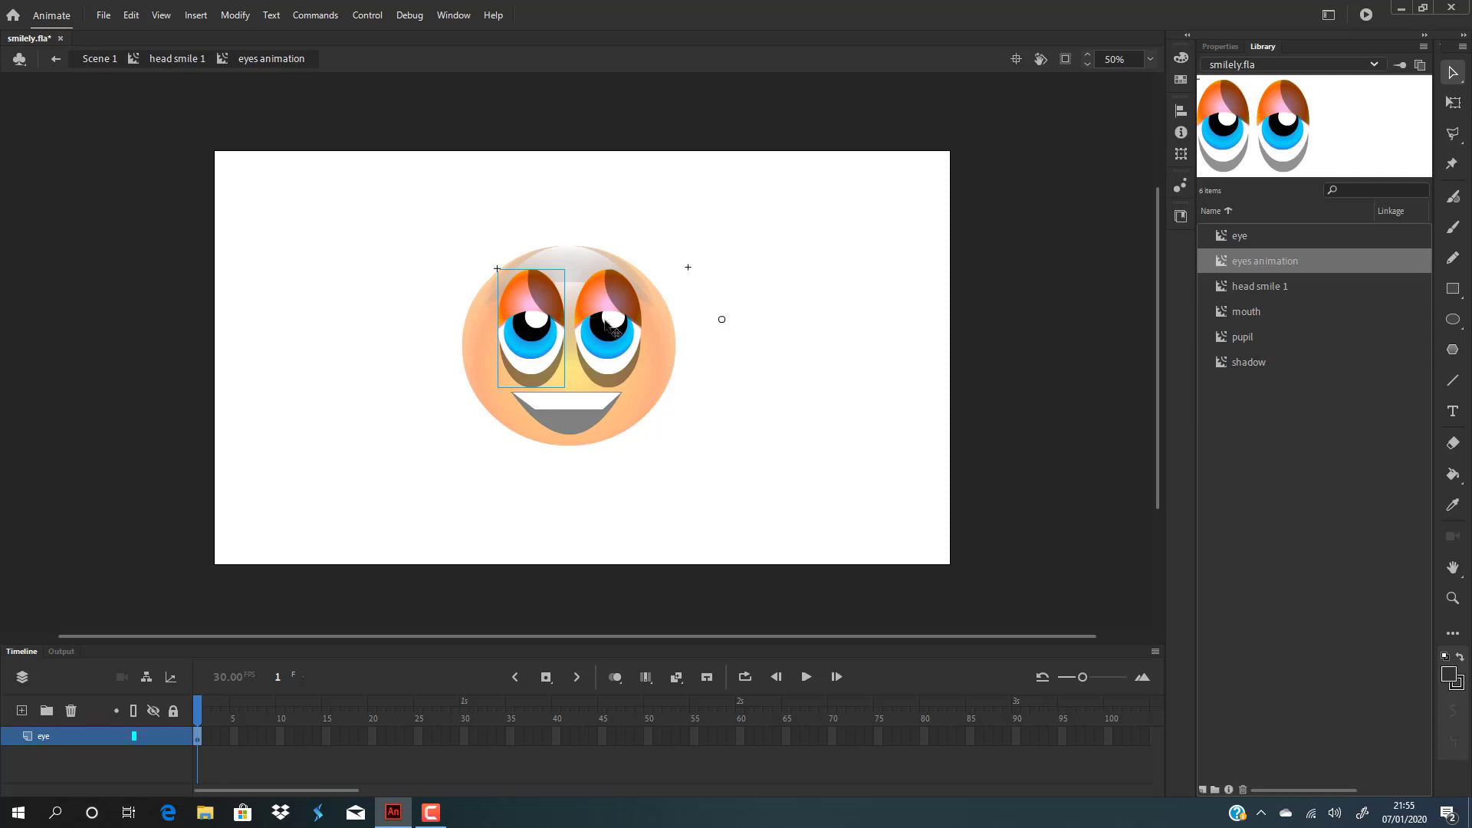
key("ctrl+a")
right_click(625, 341)
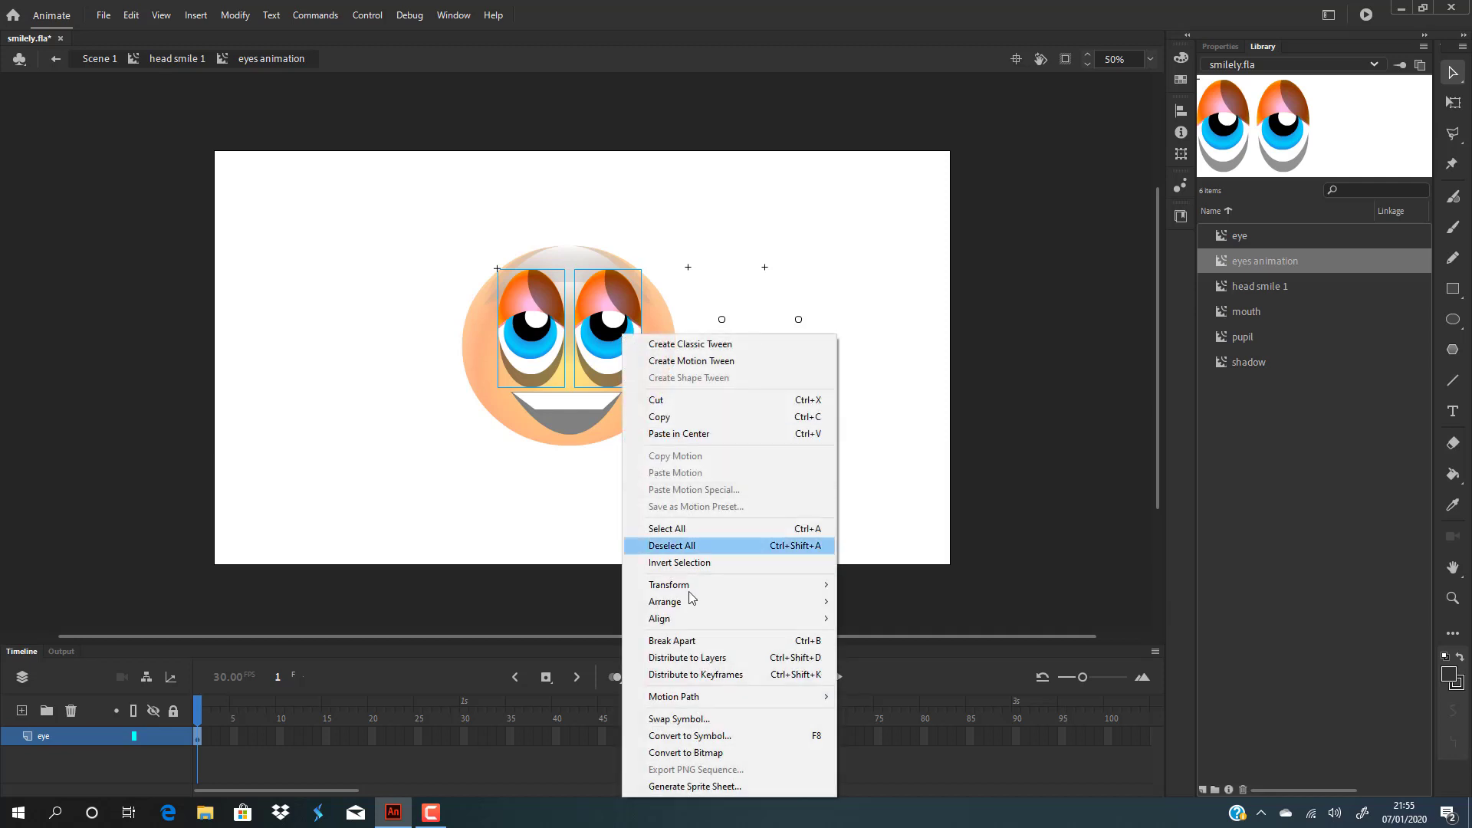
left_click(704, 661)
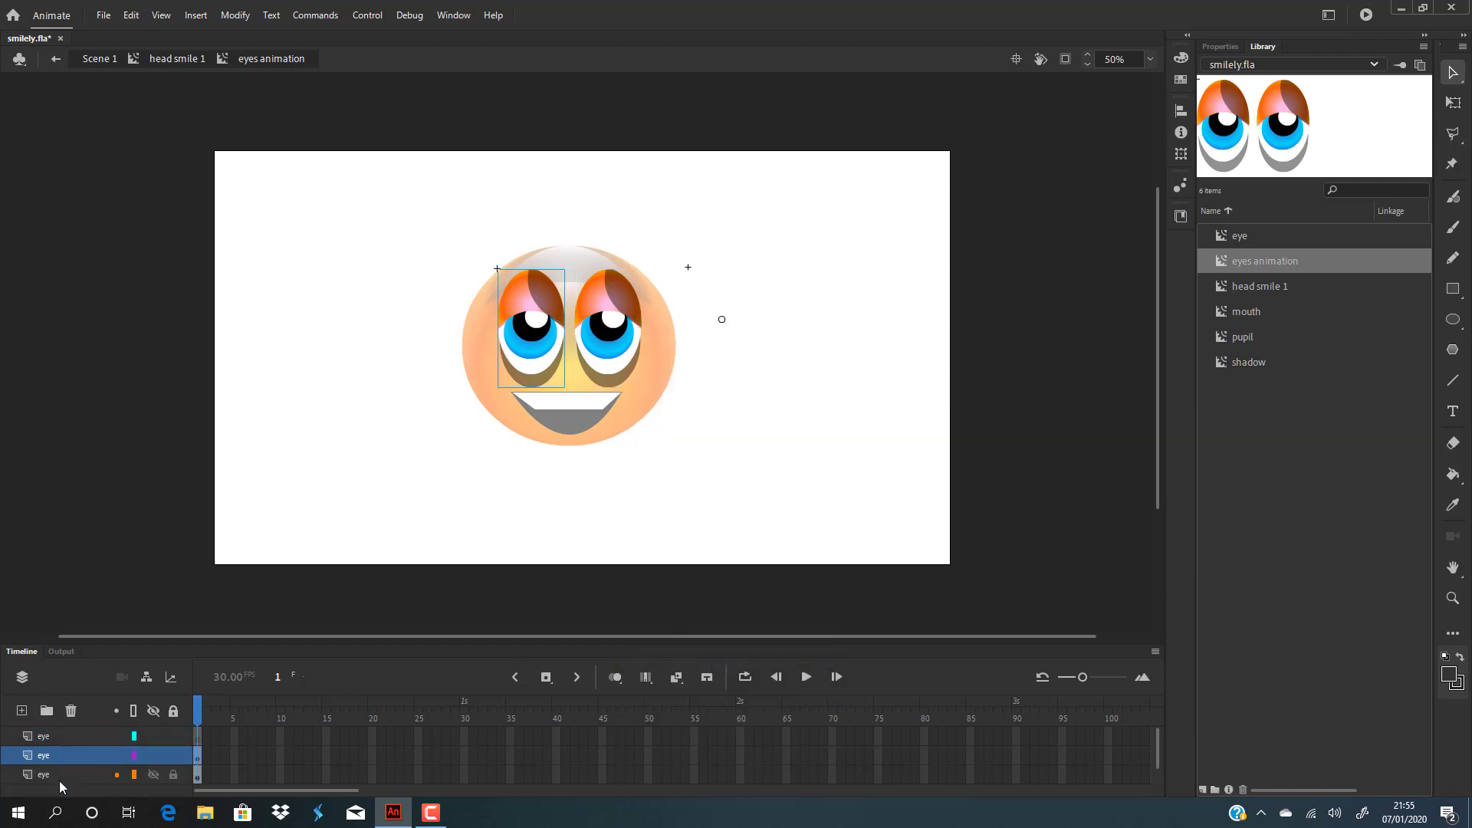
Check which layer each of the two eyes occupies in the eyes animation symbol.
left_click(59, 779)
left_click(530, 304)
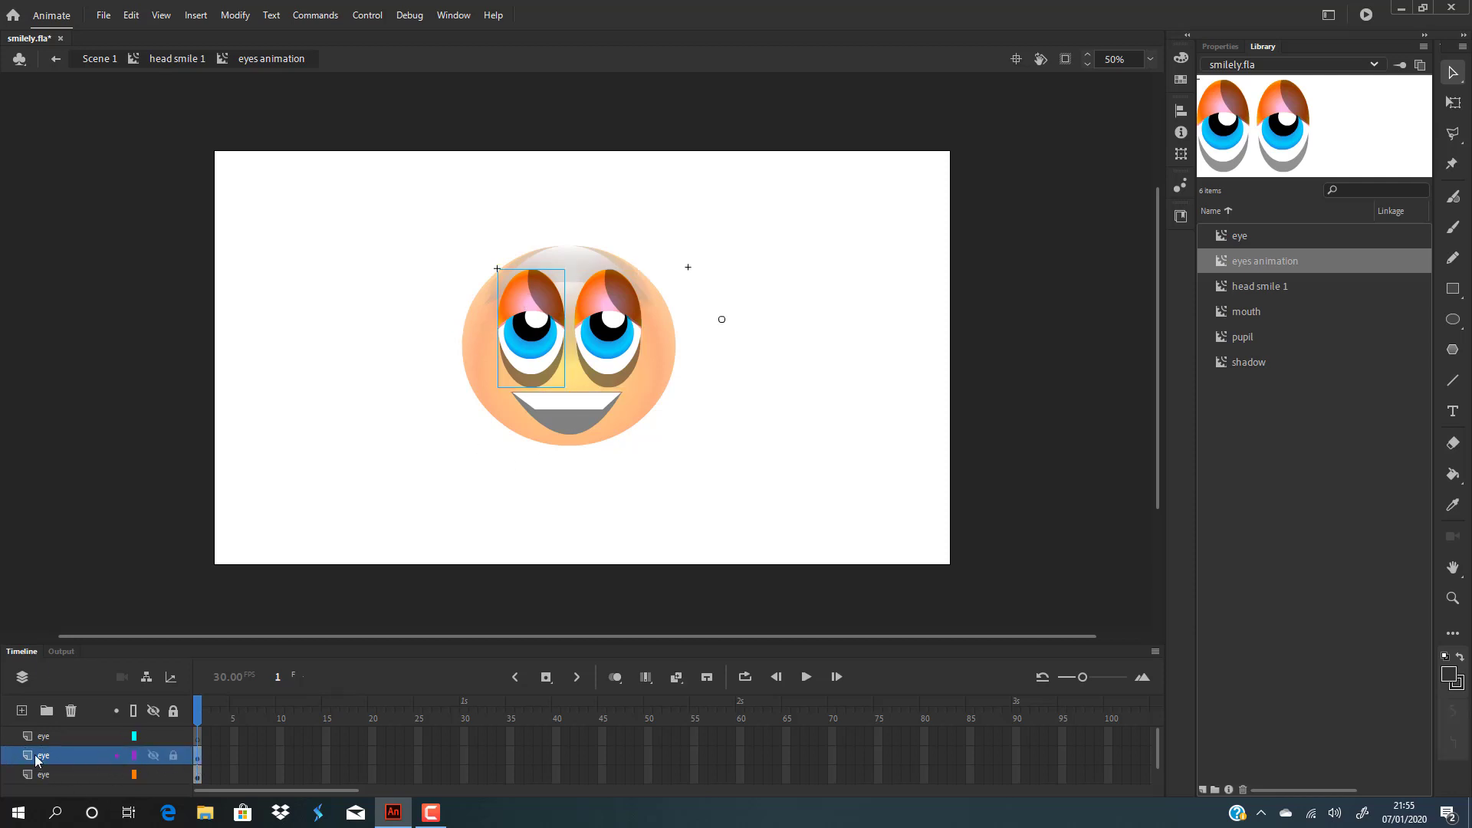
left_click(333, 490)
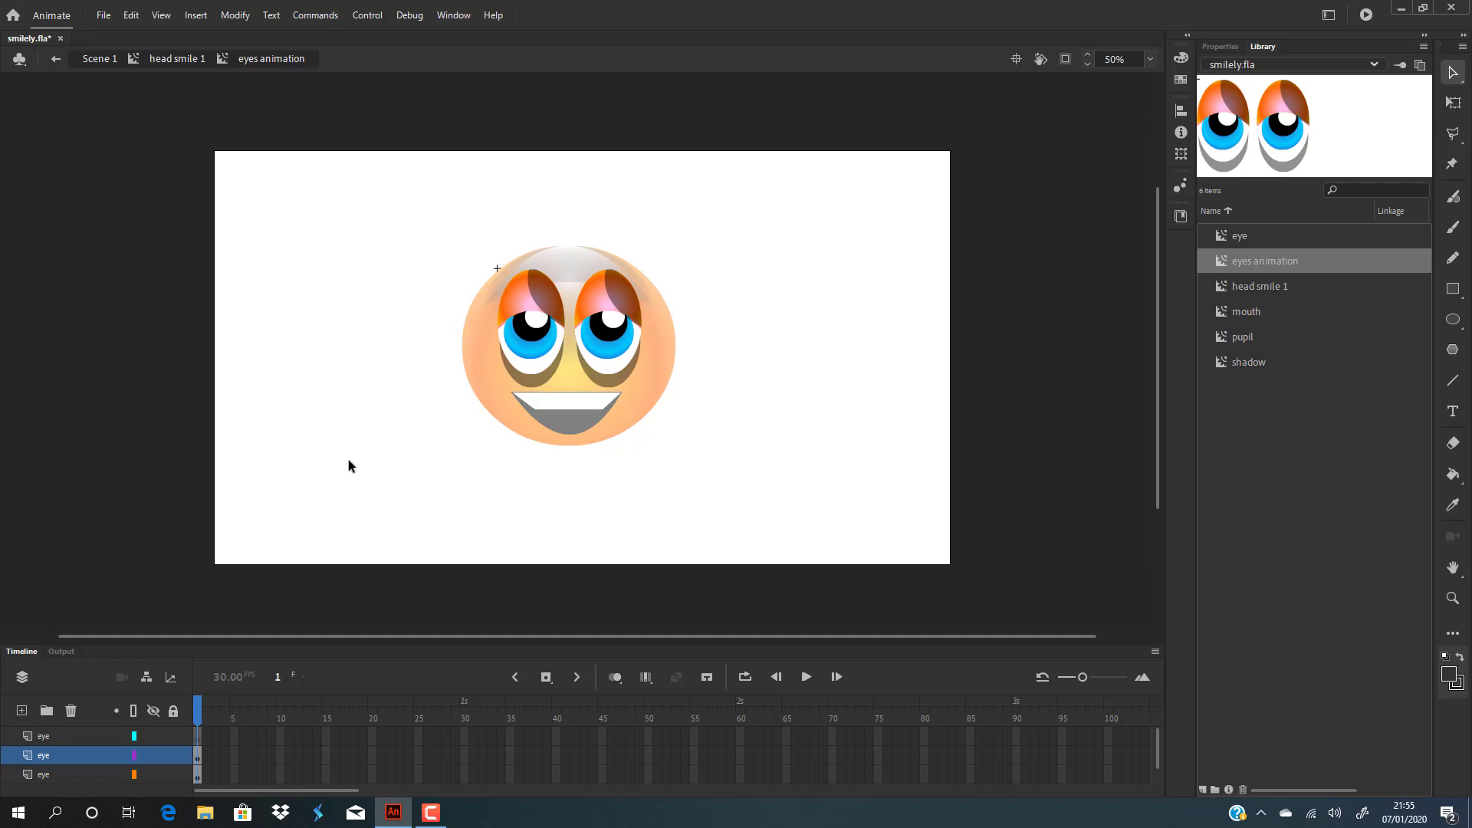
left_click(542, 293)
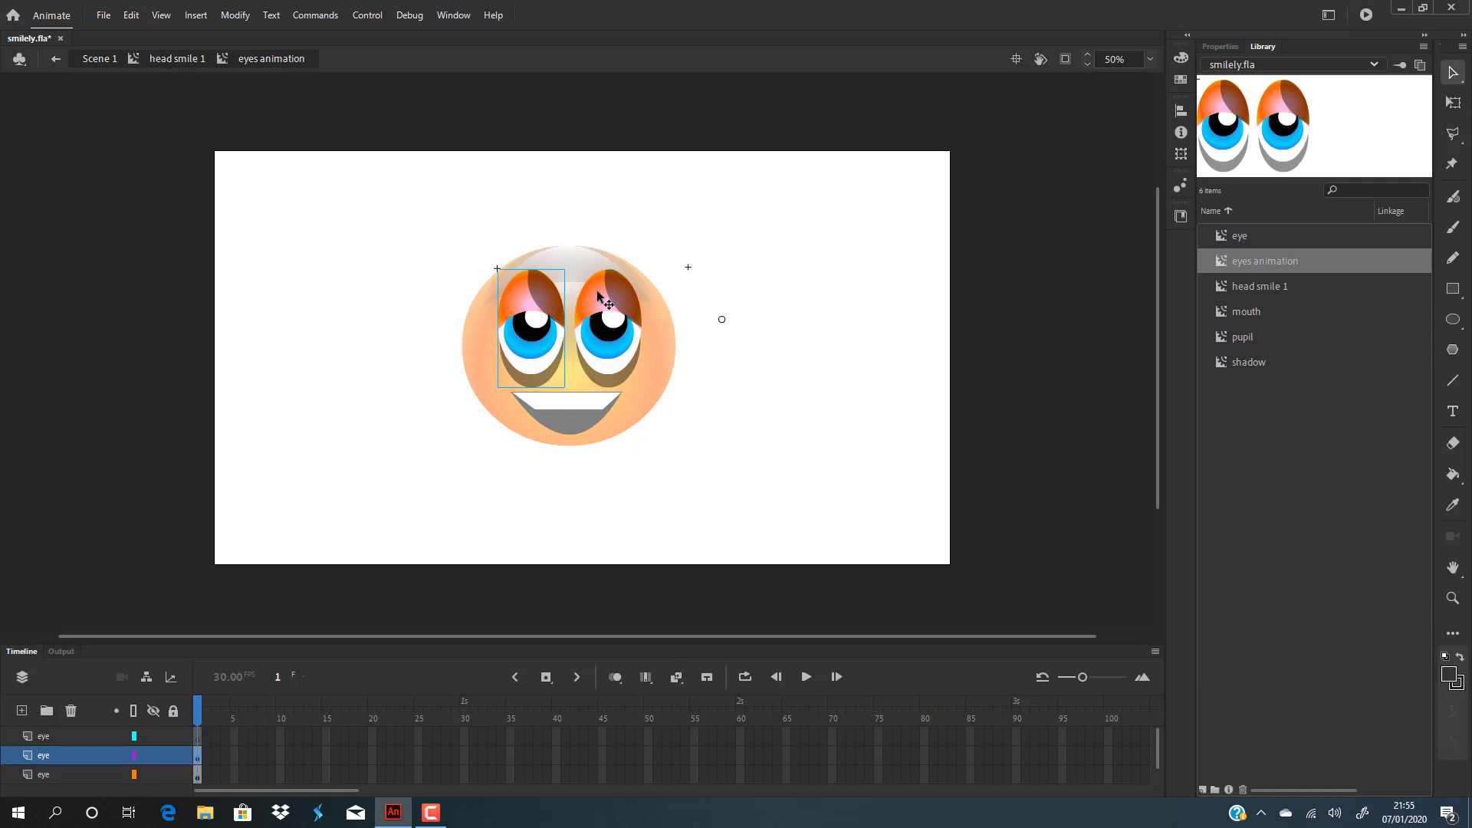
left_click(597, 290)
left_click(509, 293)
left_click(592, 288)
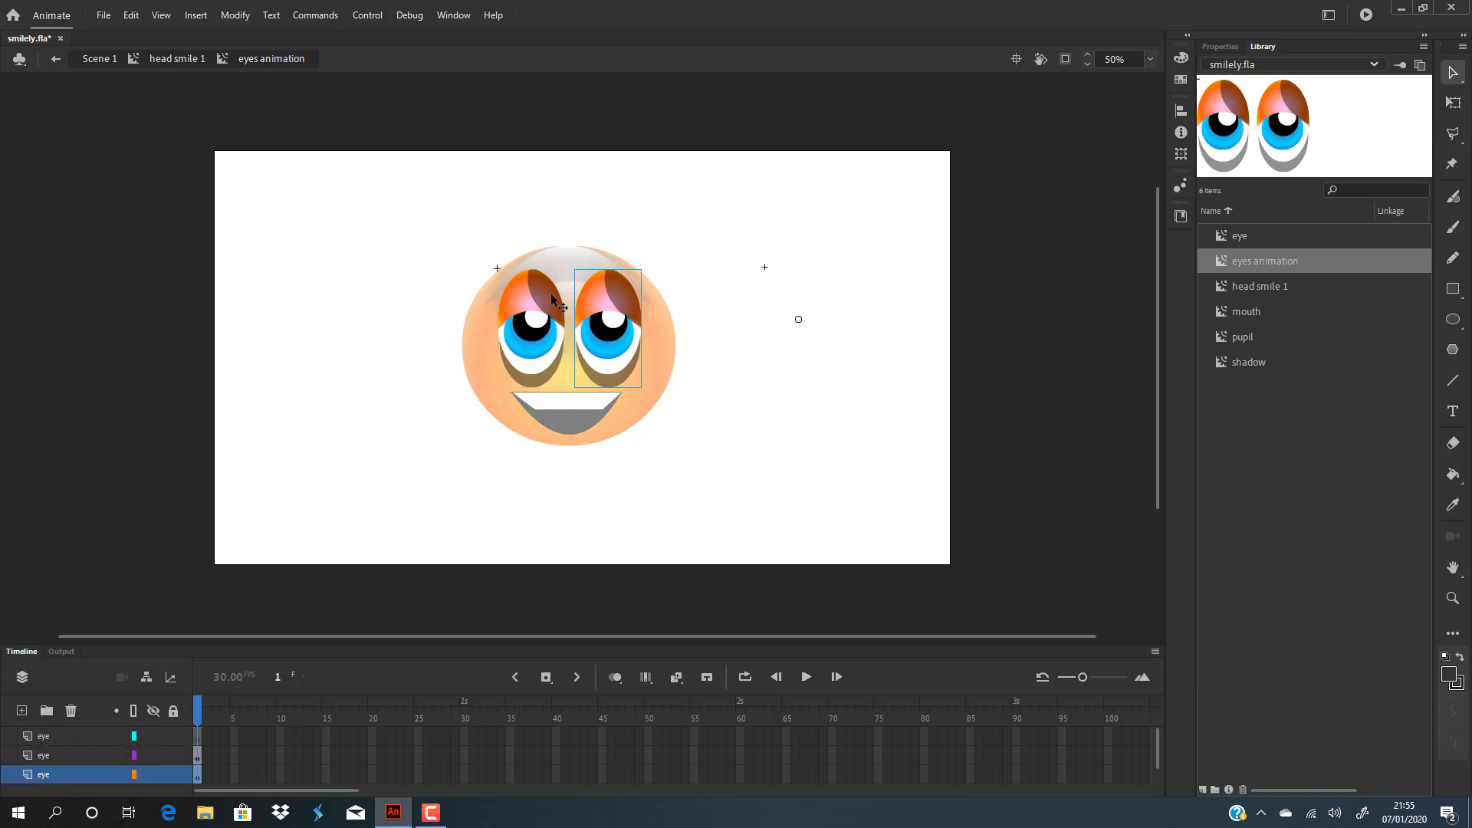
left_click(536, 290)
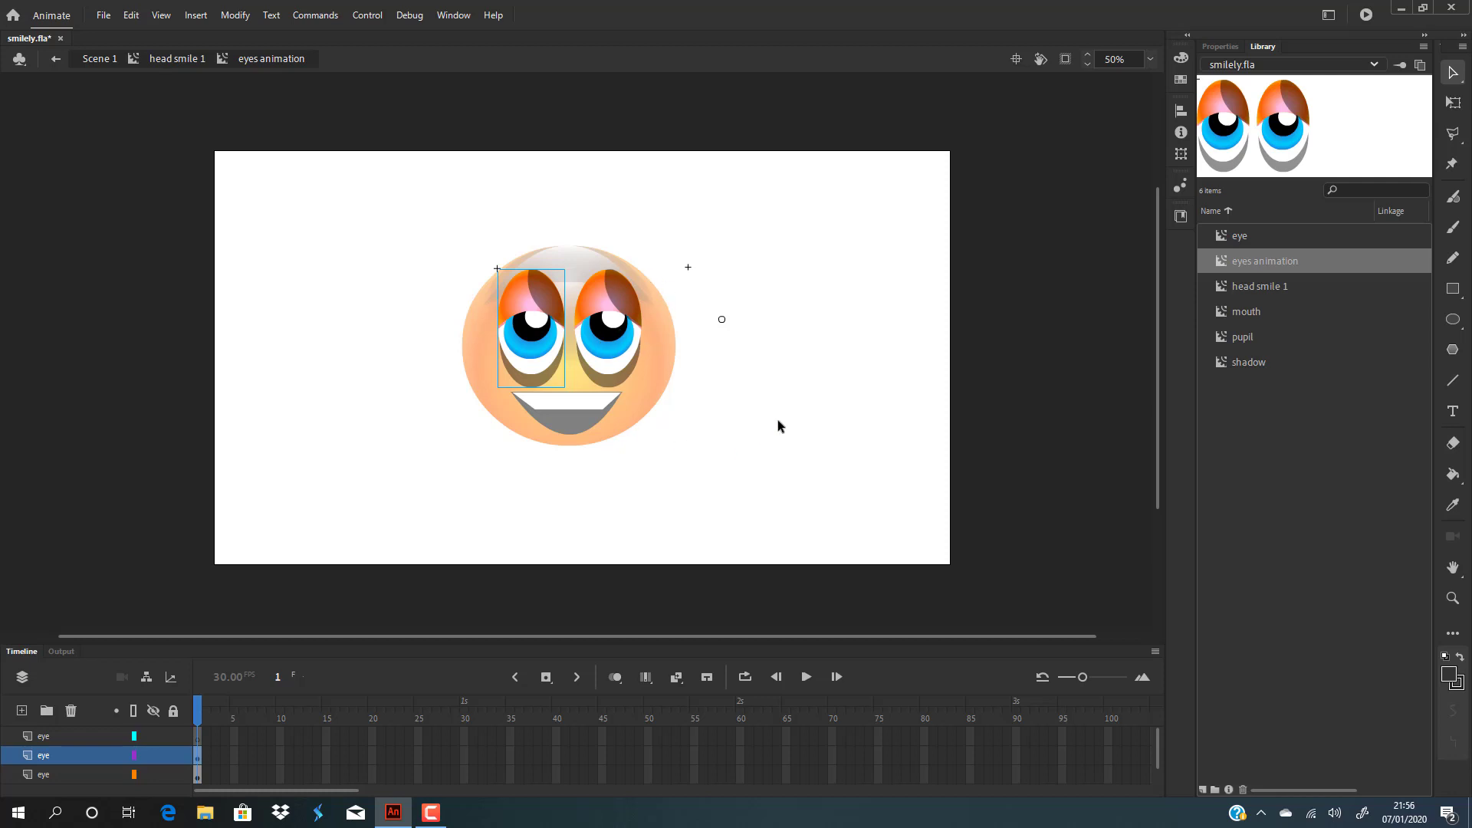
Look at the layers inside the left eye's symbol and return to the eyes animation symbol.
double_click(513, 296)
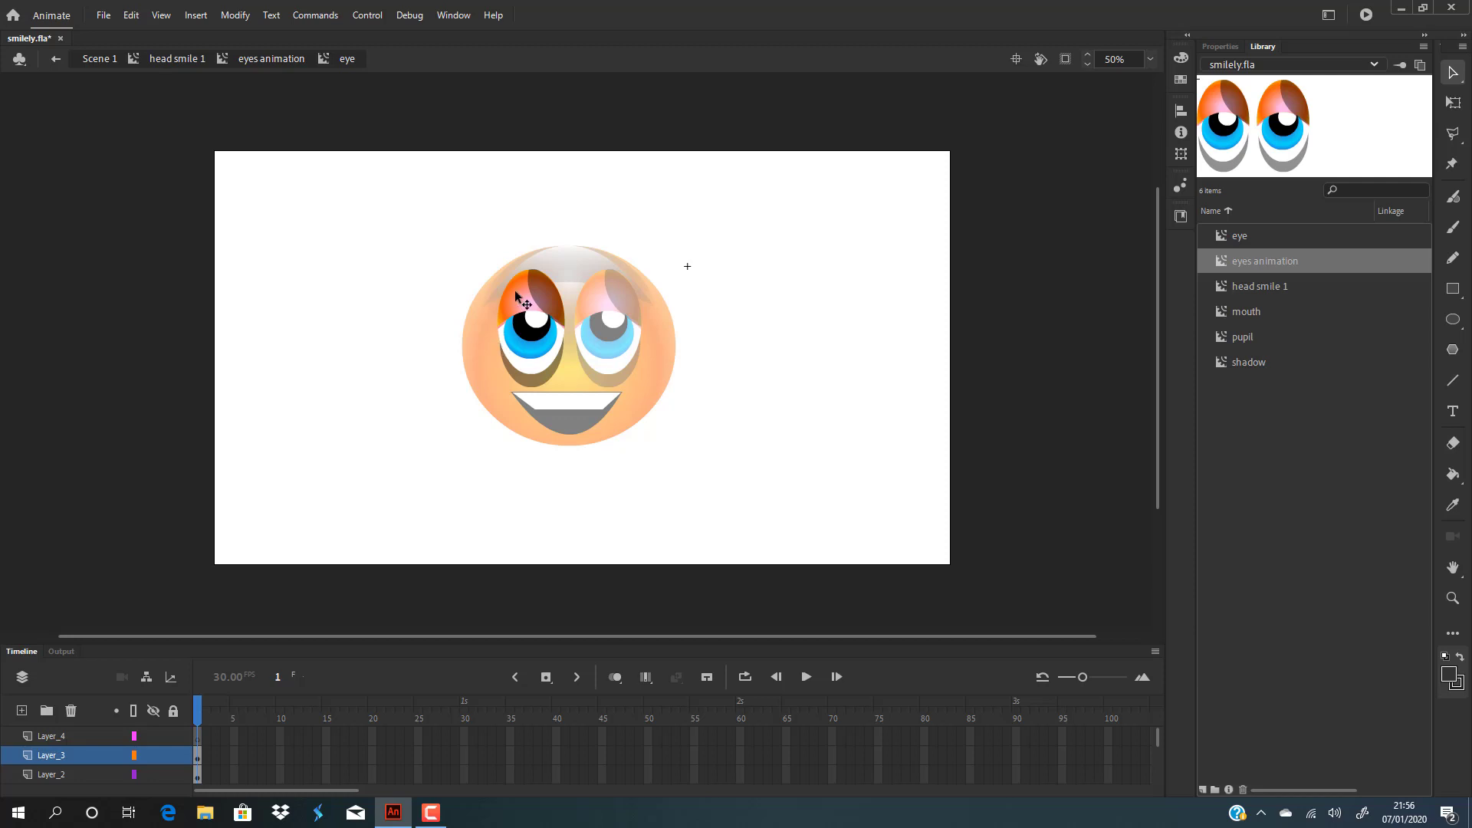
left_click(514, 291)
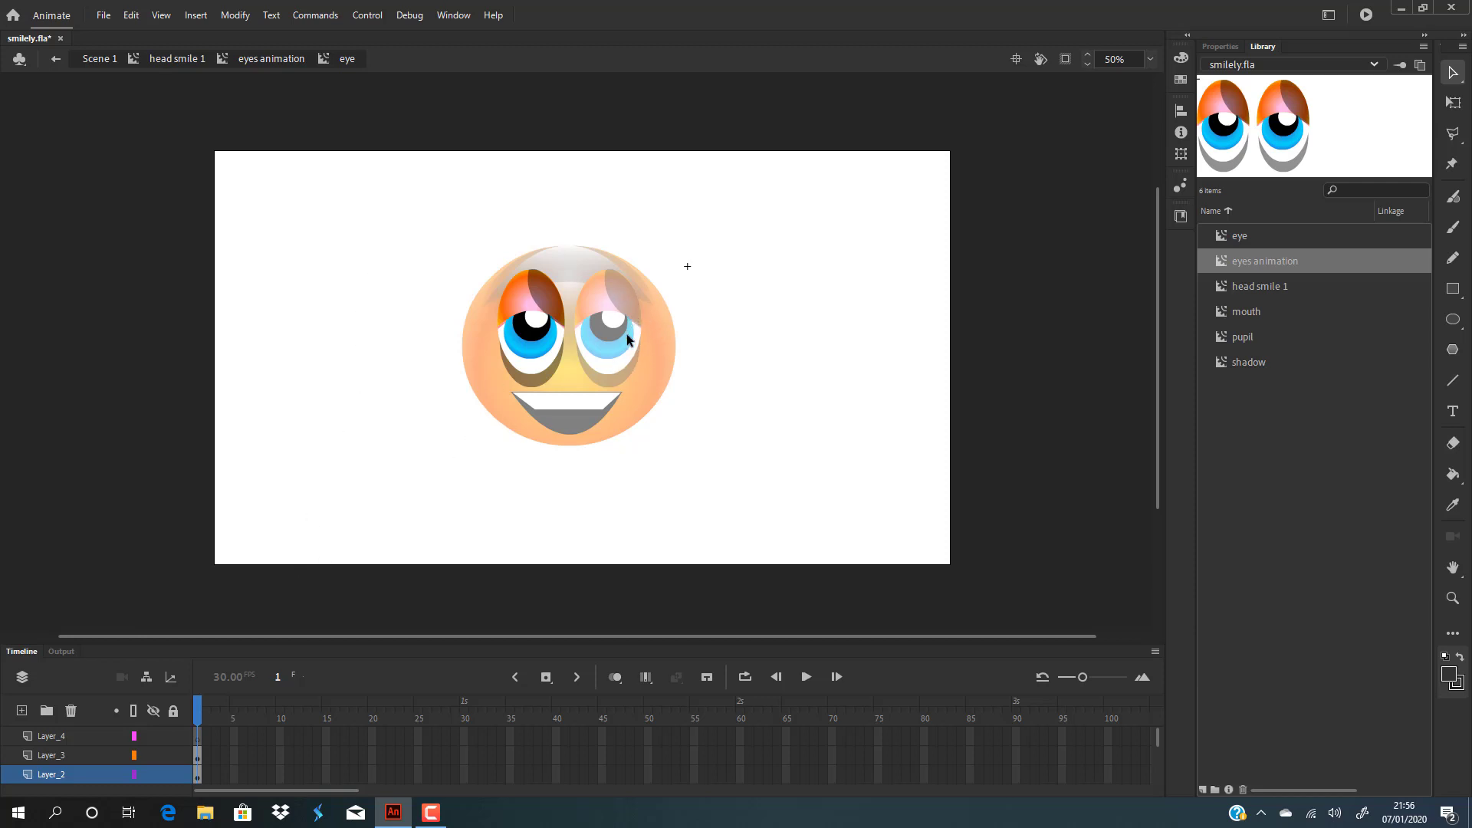
double_click(729, 380)
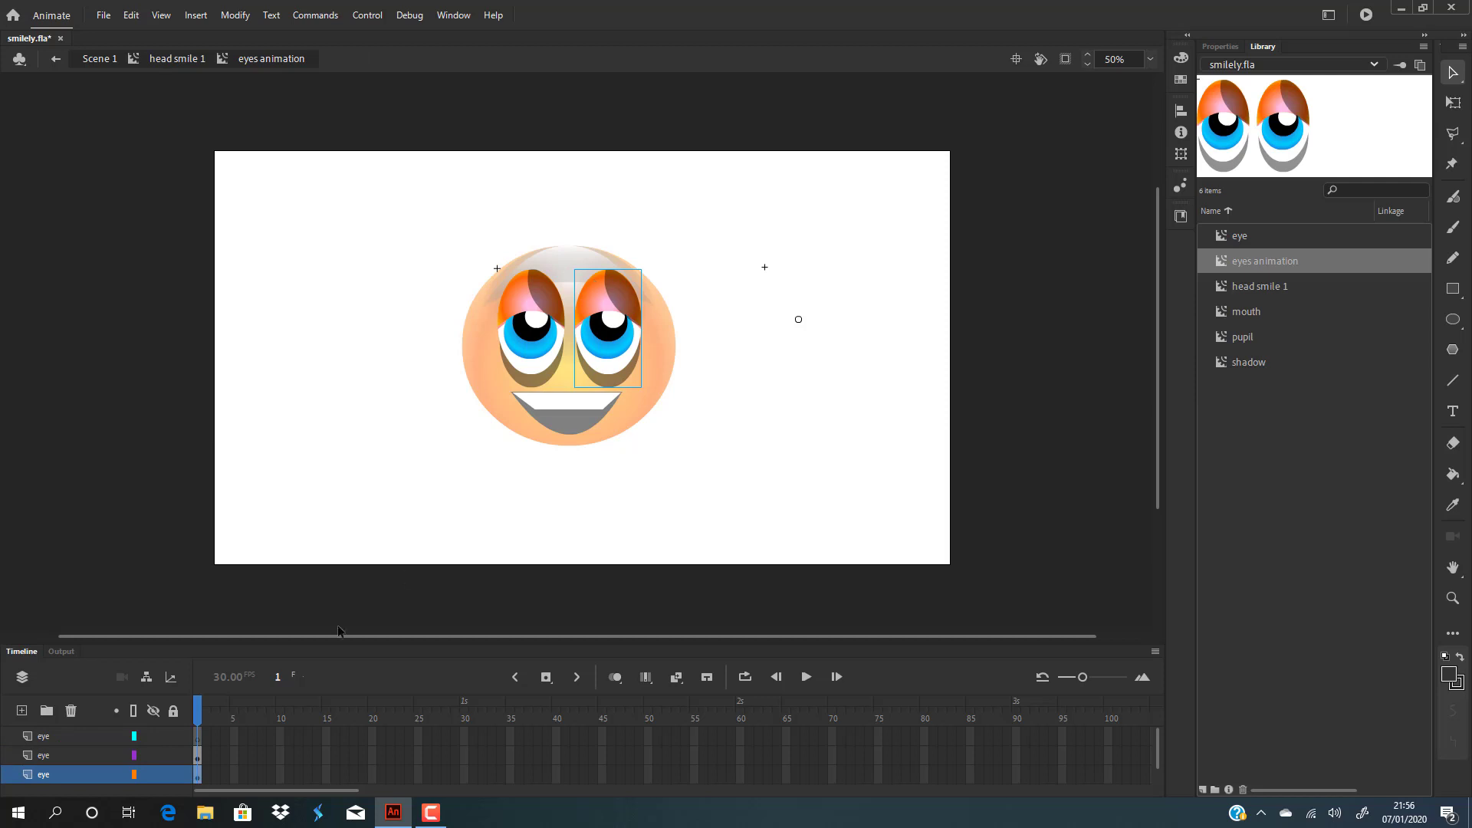
left_click(458, 403)
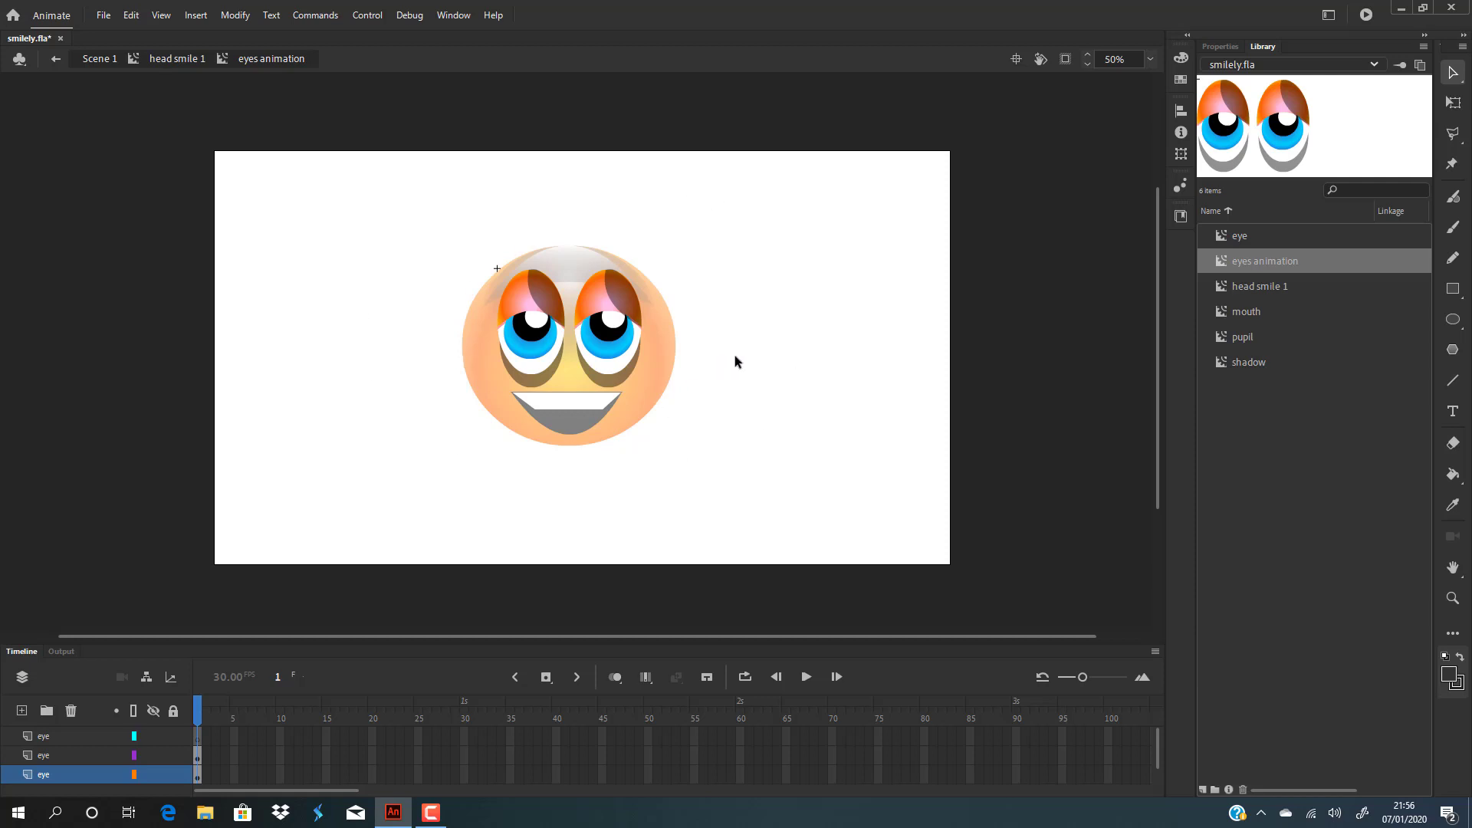
double_click(708, 435)
double_click(625, 326)
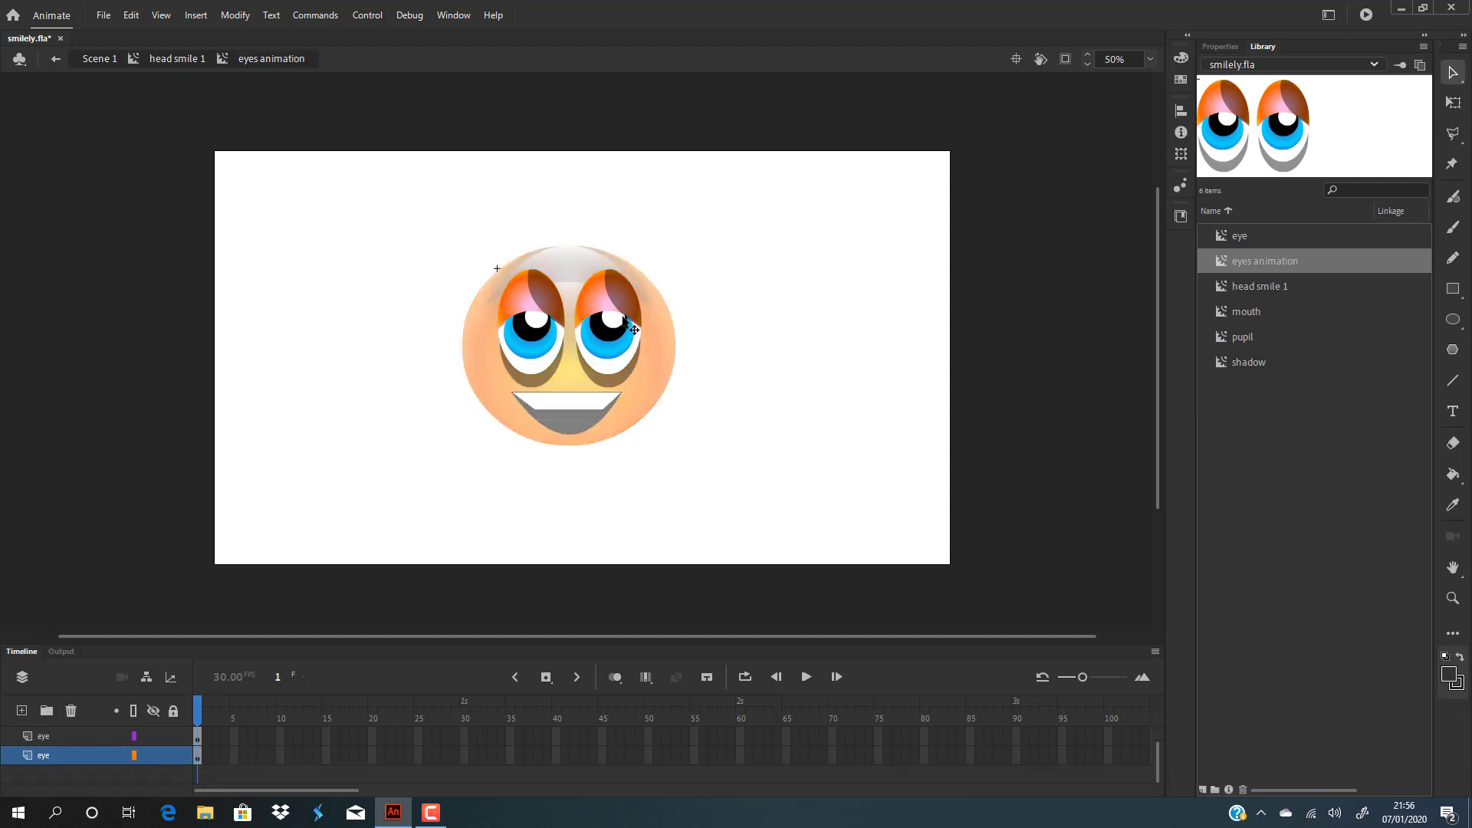
Open the left eye's symbol and insert frames over frames 1 to 90 on all of its layers.
double_click(527, 304)
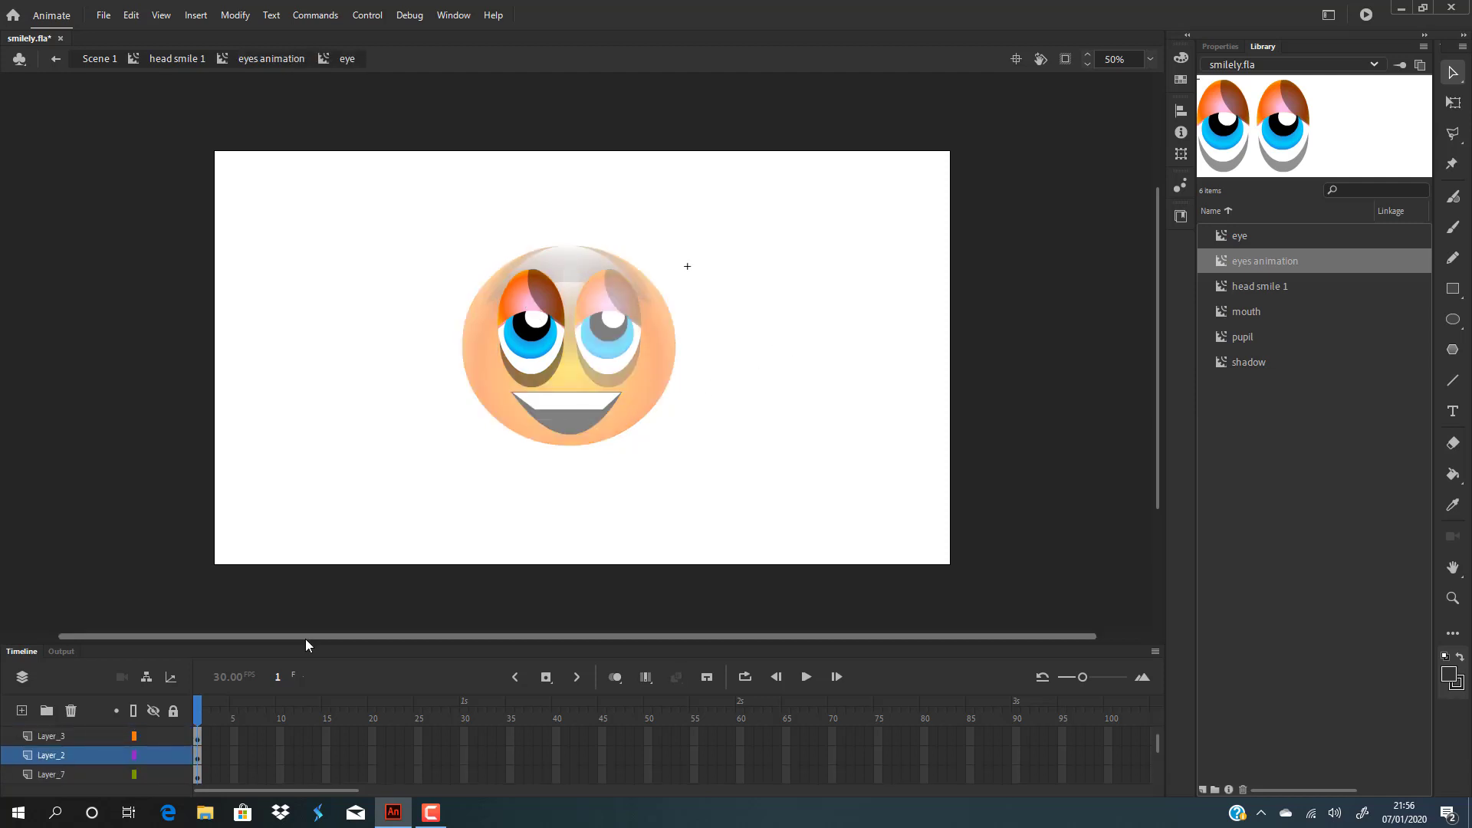
scroll(236, 751, "up", 1)
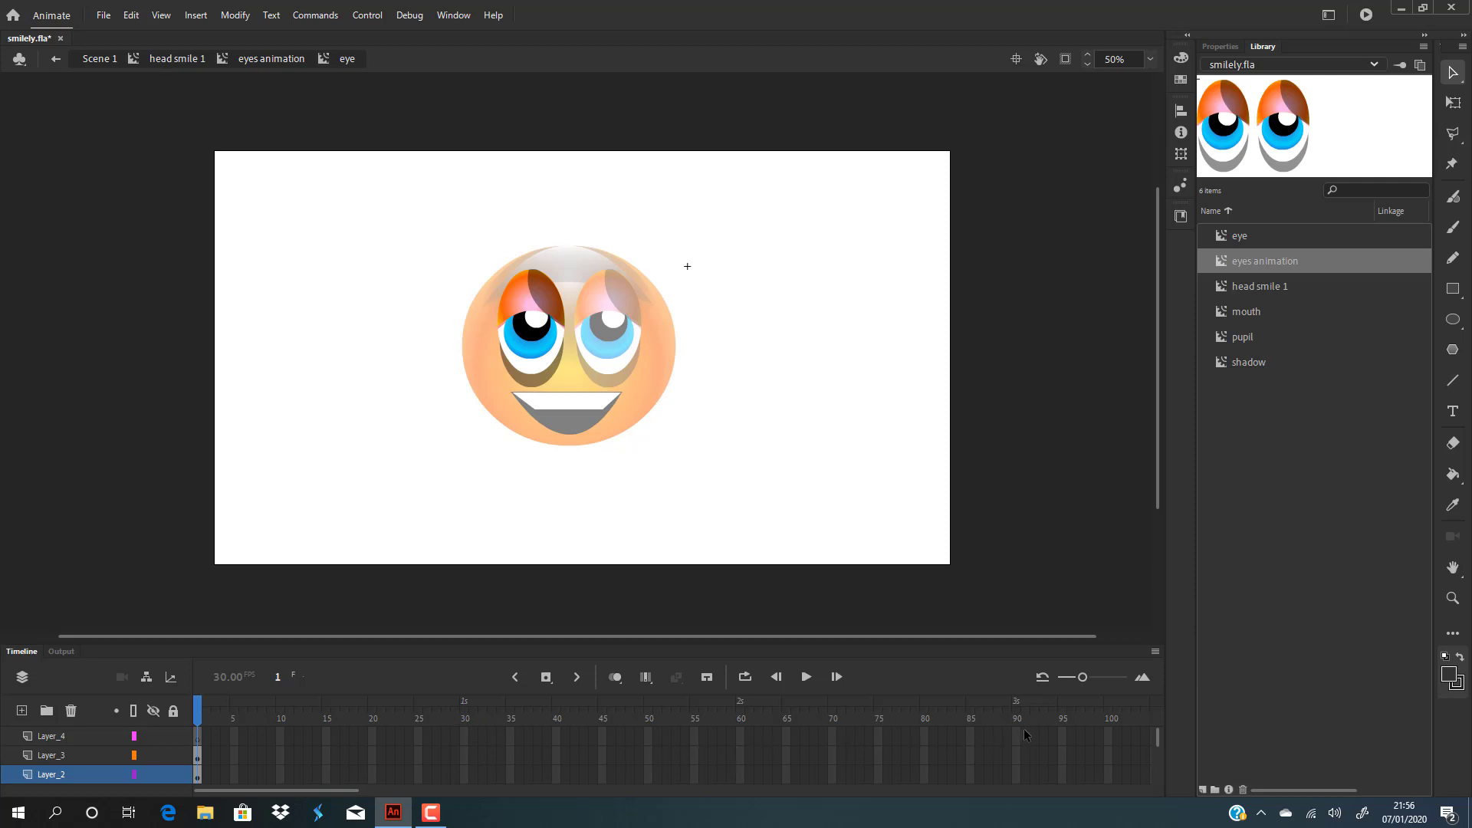
mouse_move(1023, 769)
left_mouse_down()
mouse_move(1023, 785)
mouse_move(811, 790)
mouse_move(197, 783)
left_mouse_up()
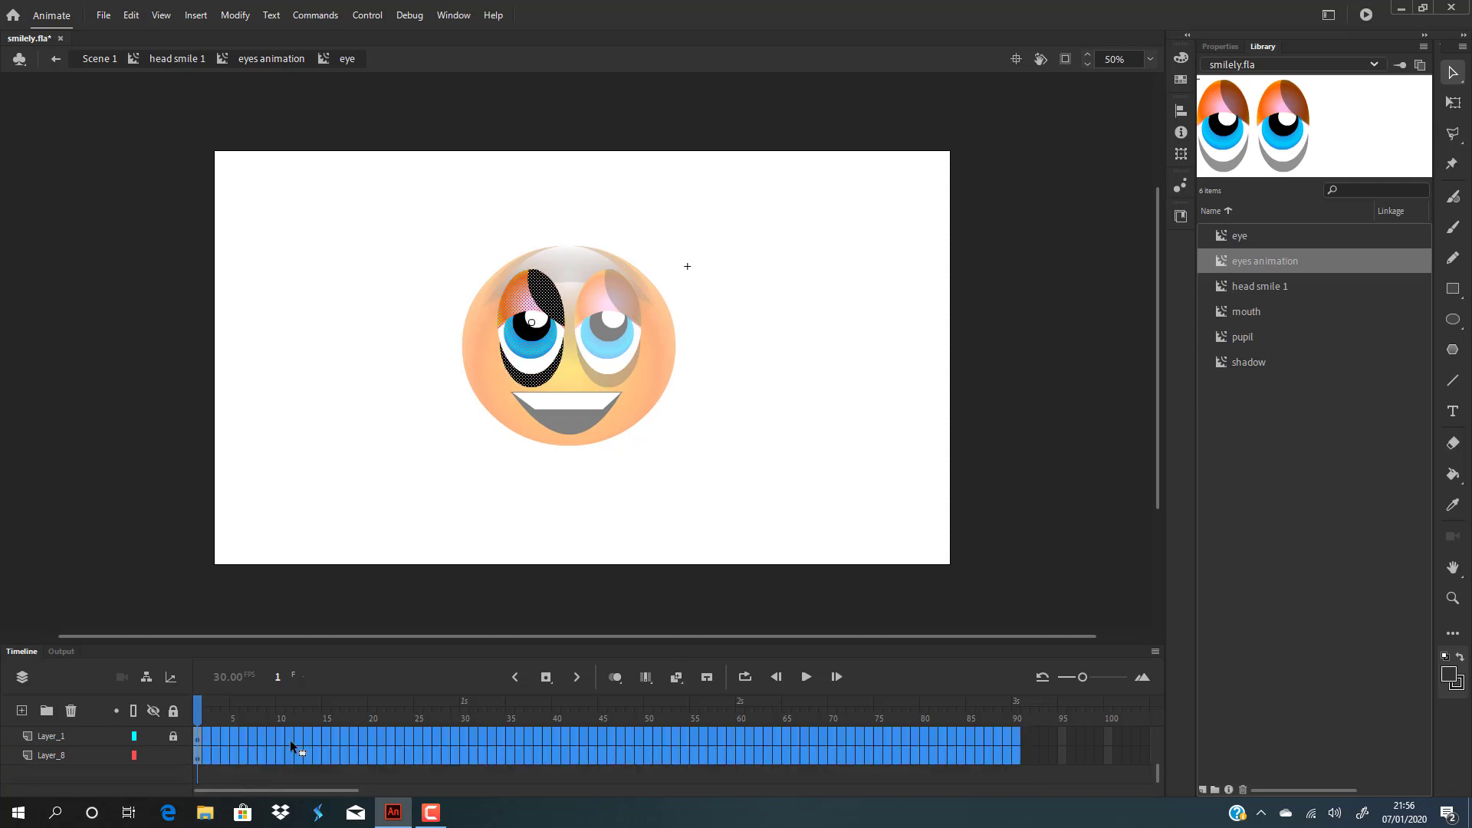
key("F5")
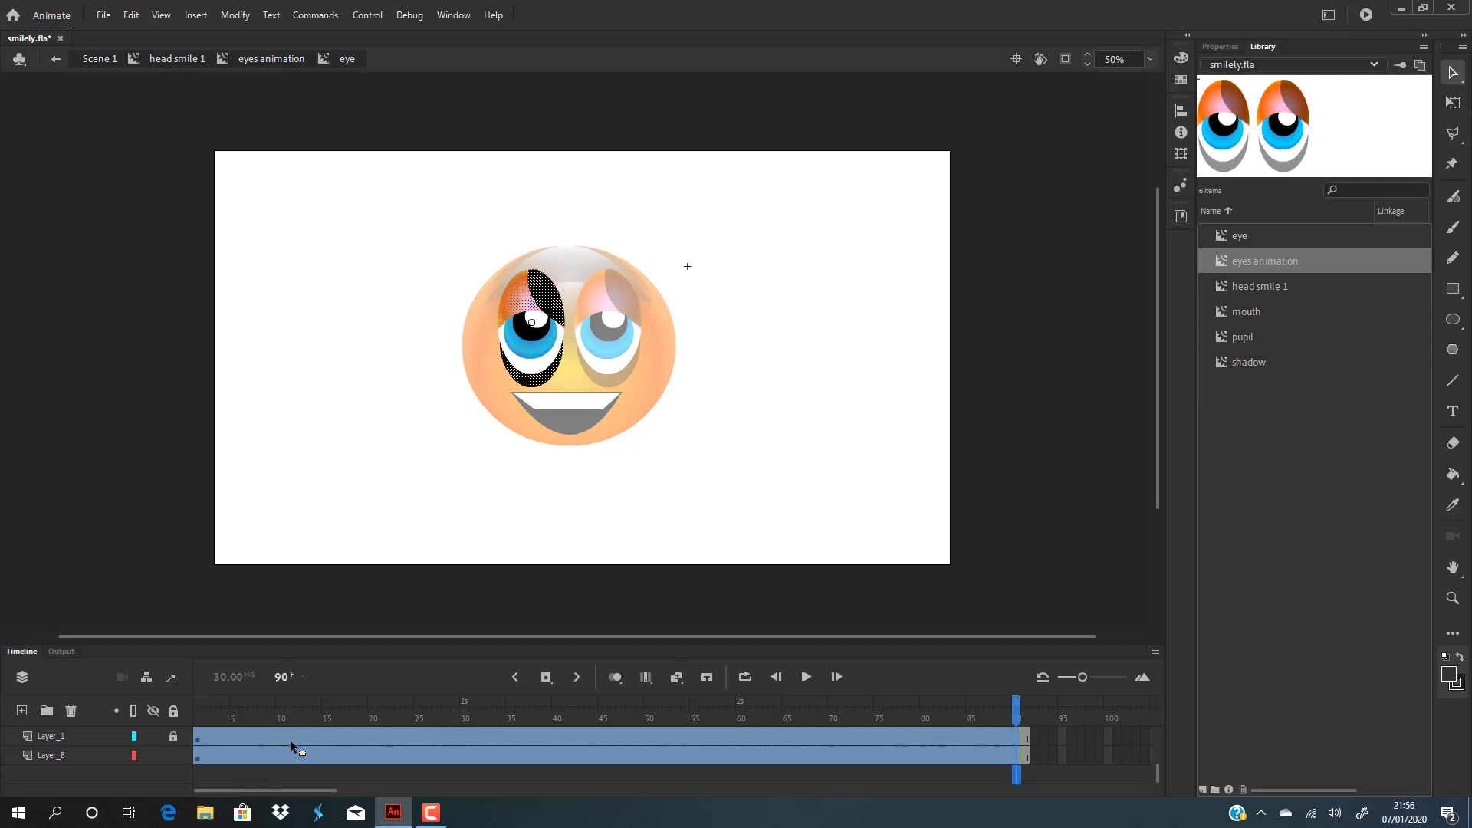
left_click(133, 518)
scroll(458, 759, "up", 3)
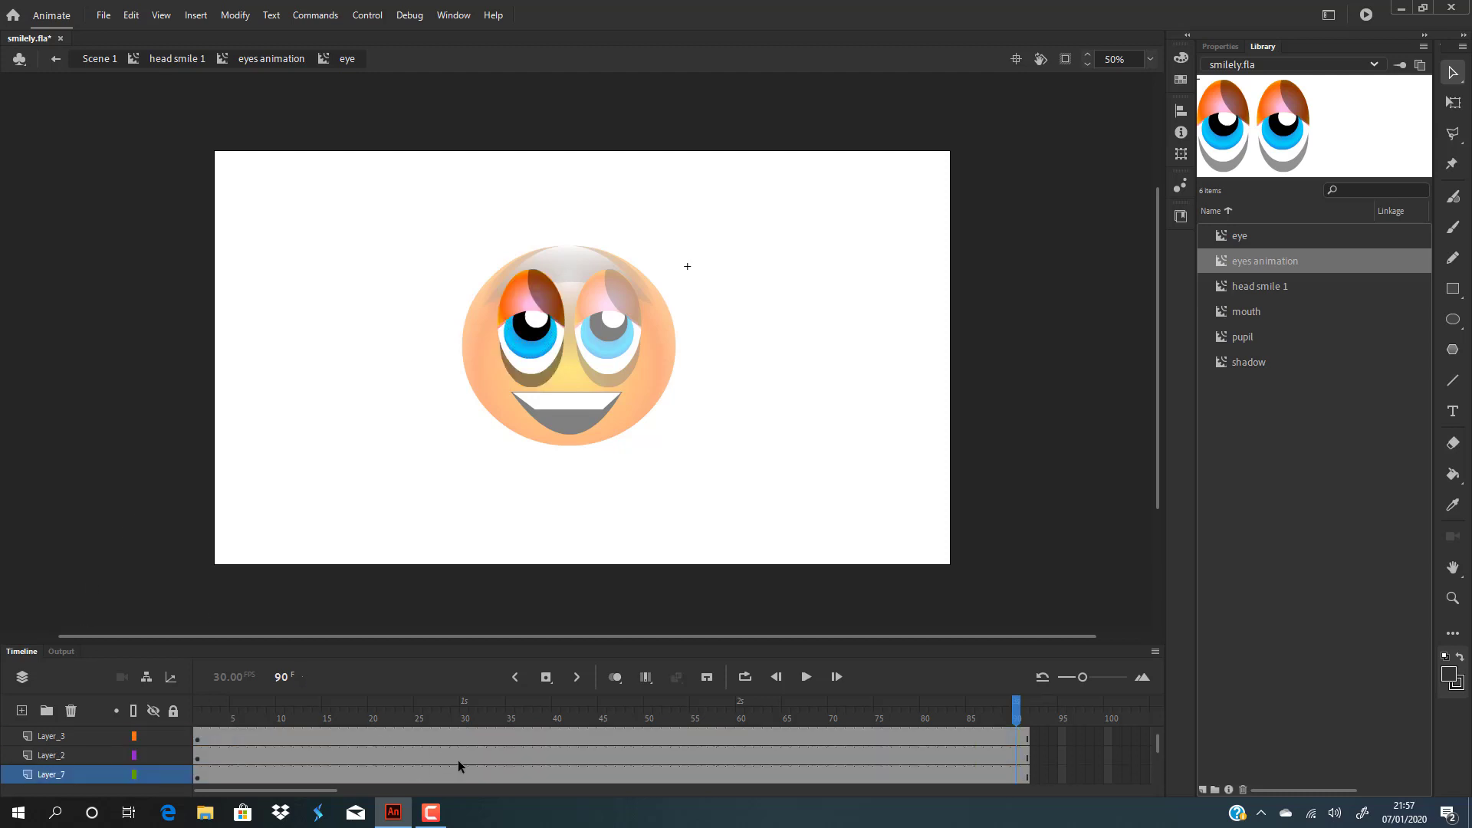
scroll(458, 761, "up", 1)
left_click(442, 761)
right_click(442, 761)
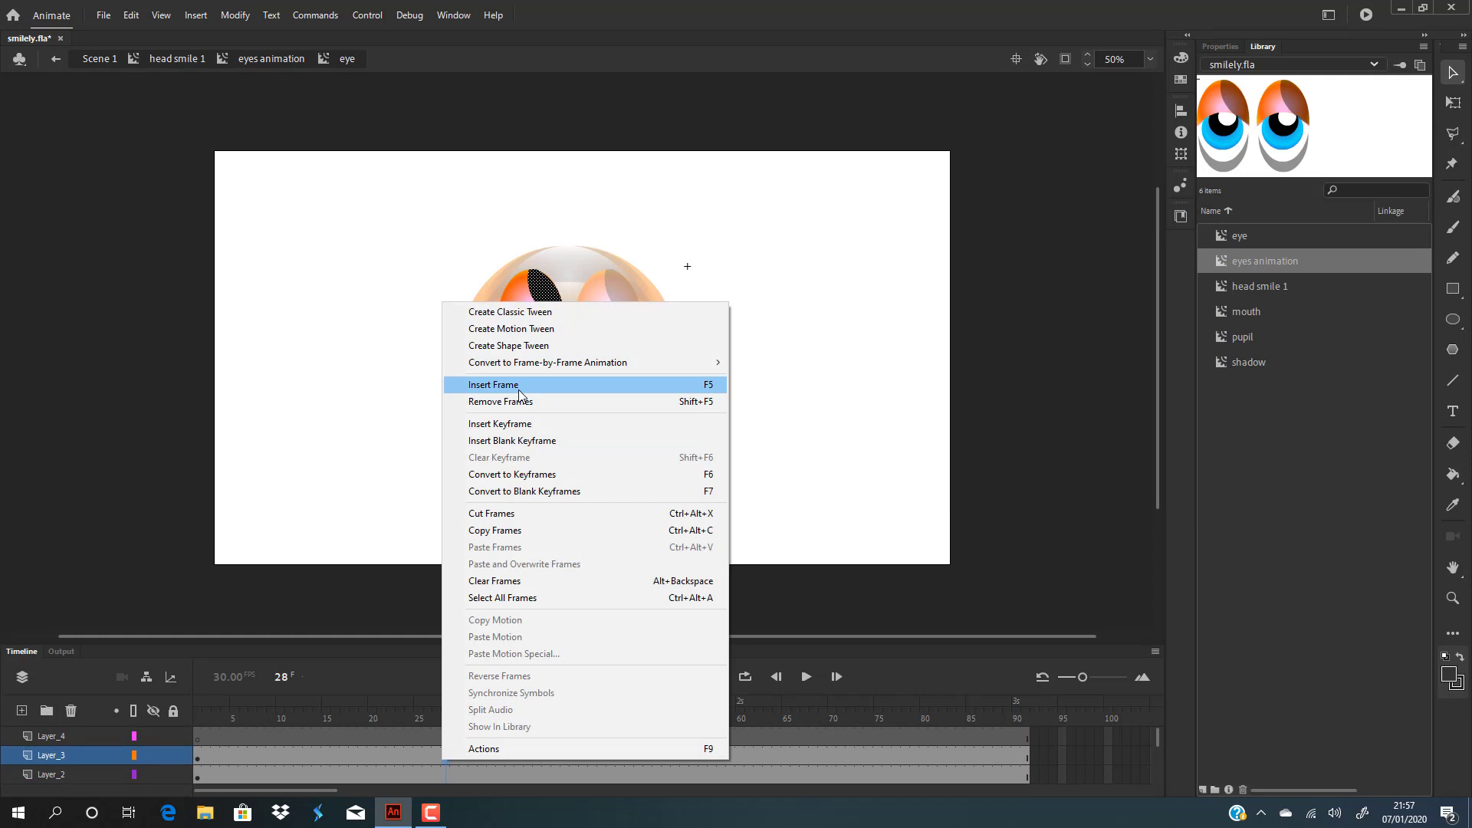
left_click(78, 461)
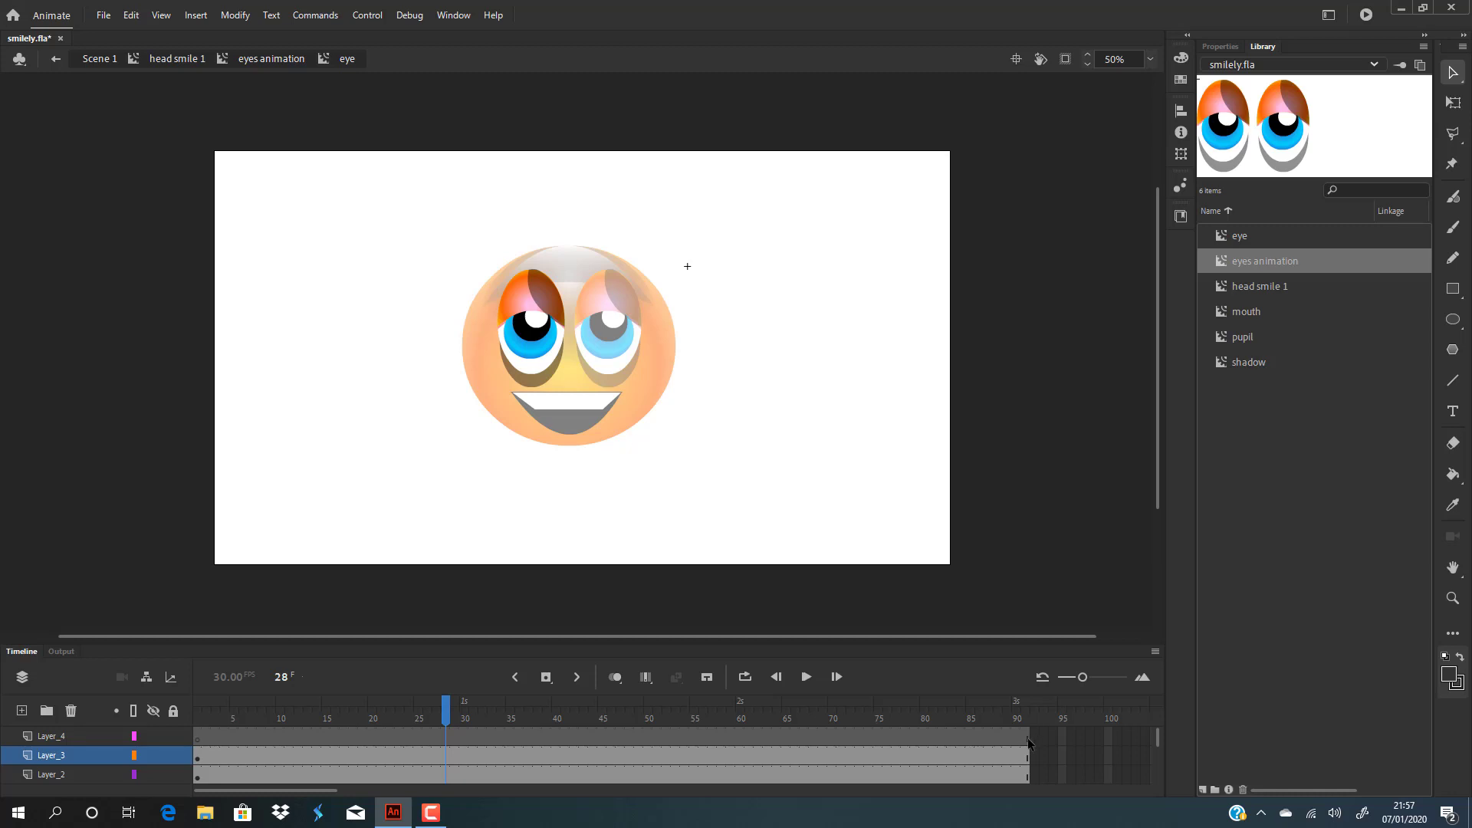
Insert keyframes at frame 91 on all layers of the eye symbol.
left_click_drag(1025, 735, 1027, 800)
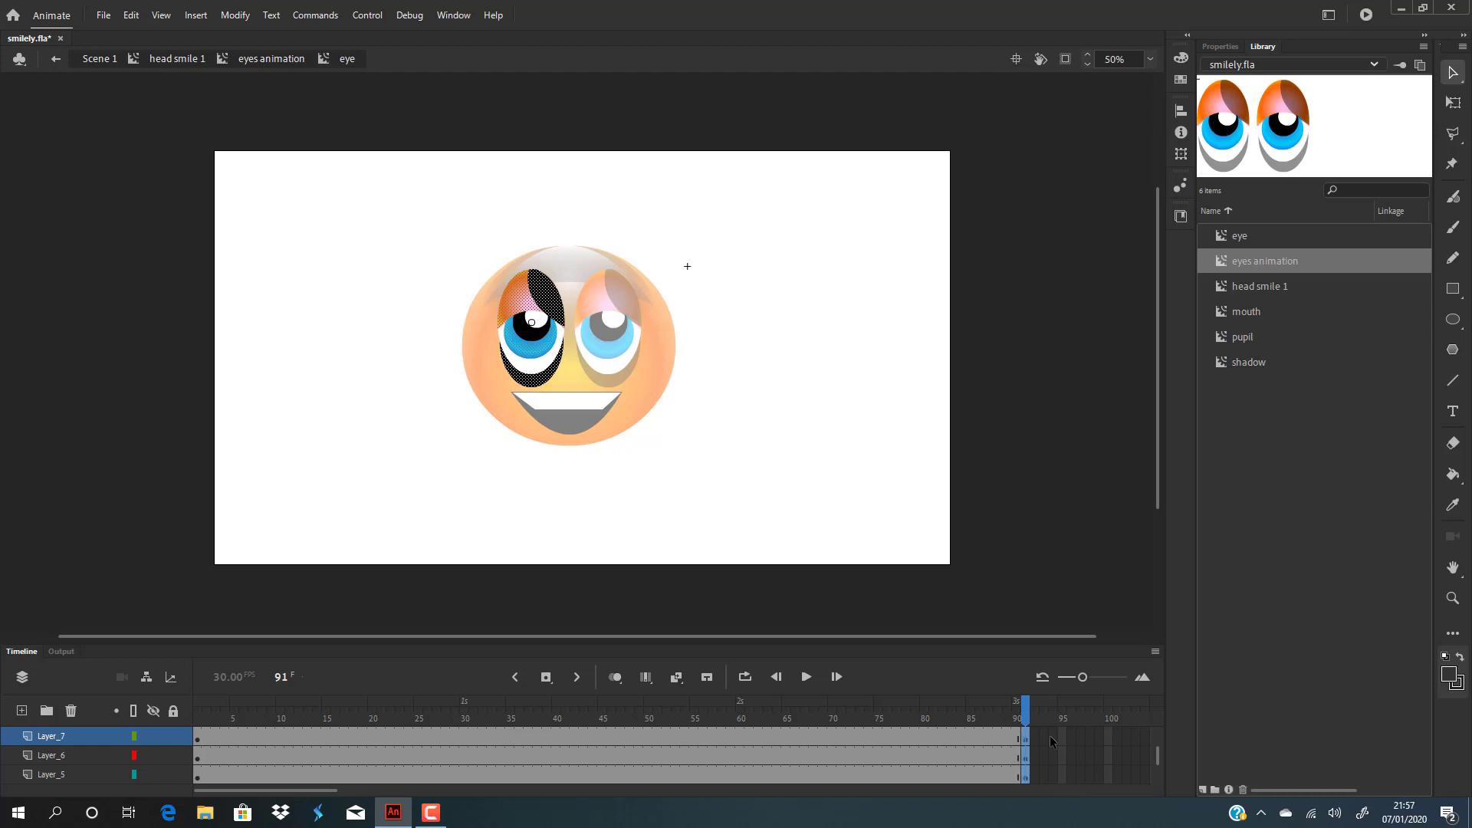
left_click(1049, 470)
scroll(997, 709, "down", 1)
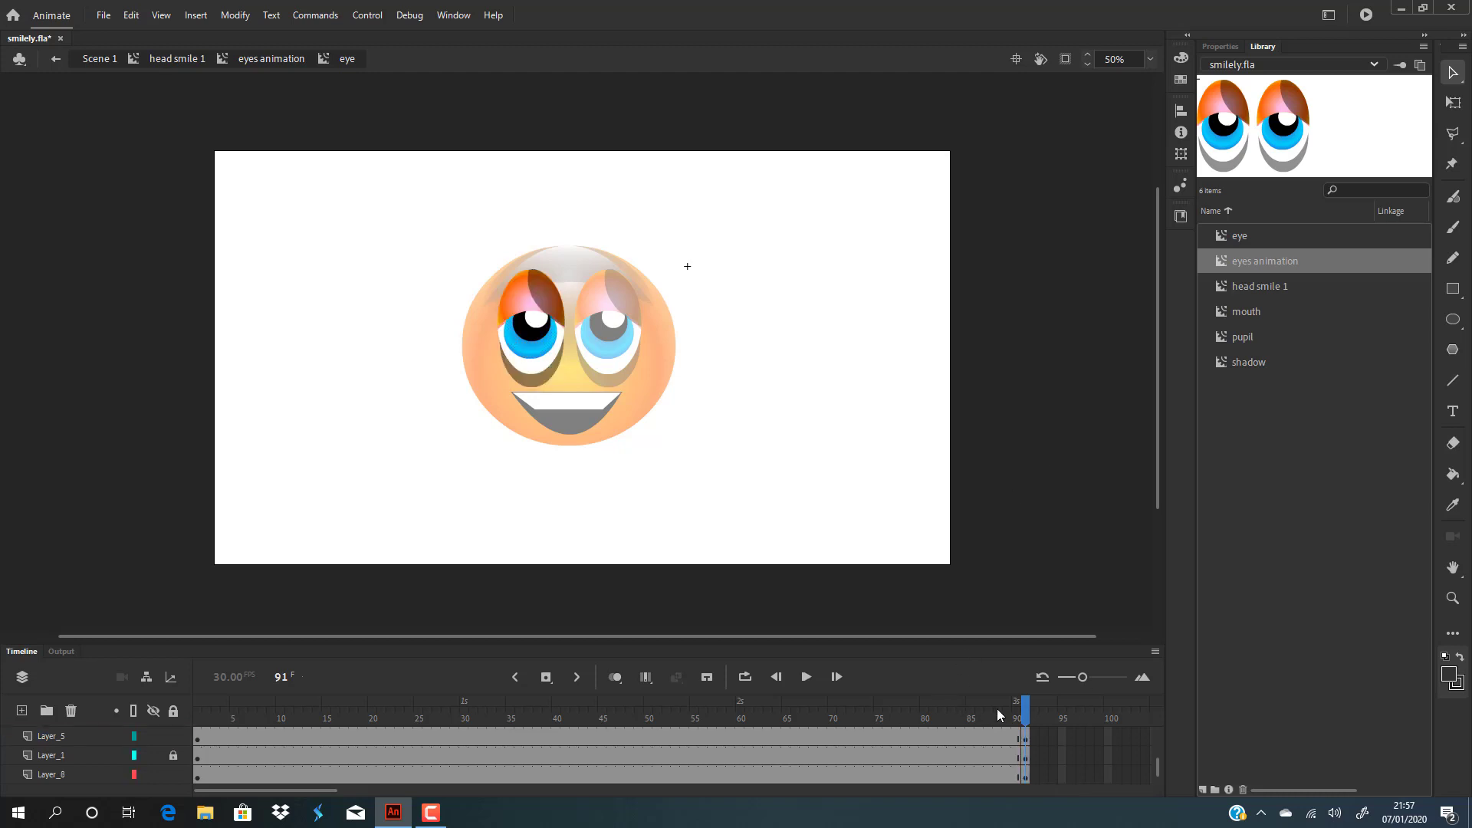
scroll(1062, 762, "up", 3)
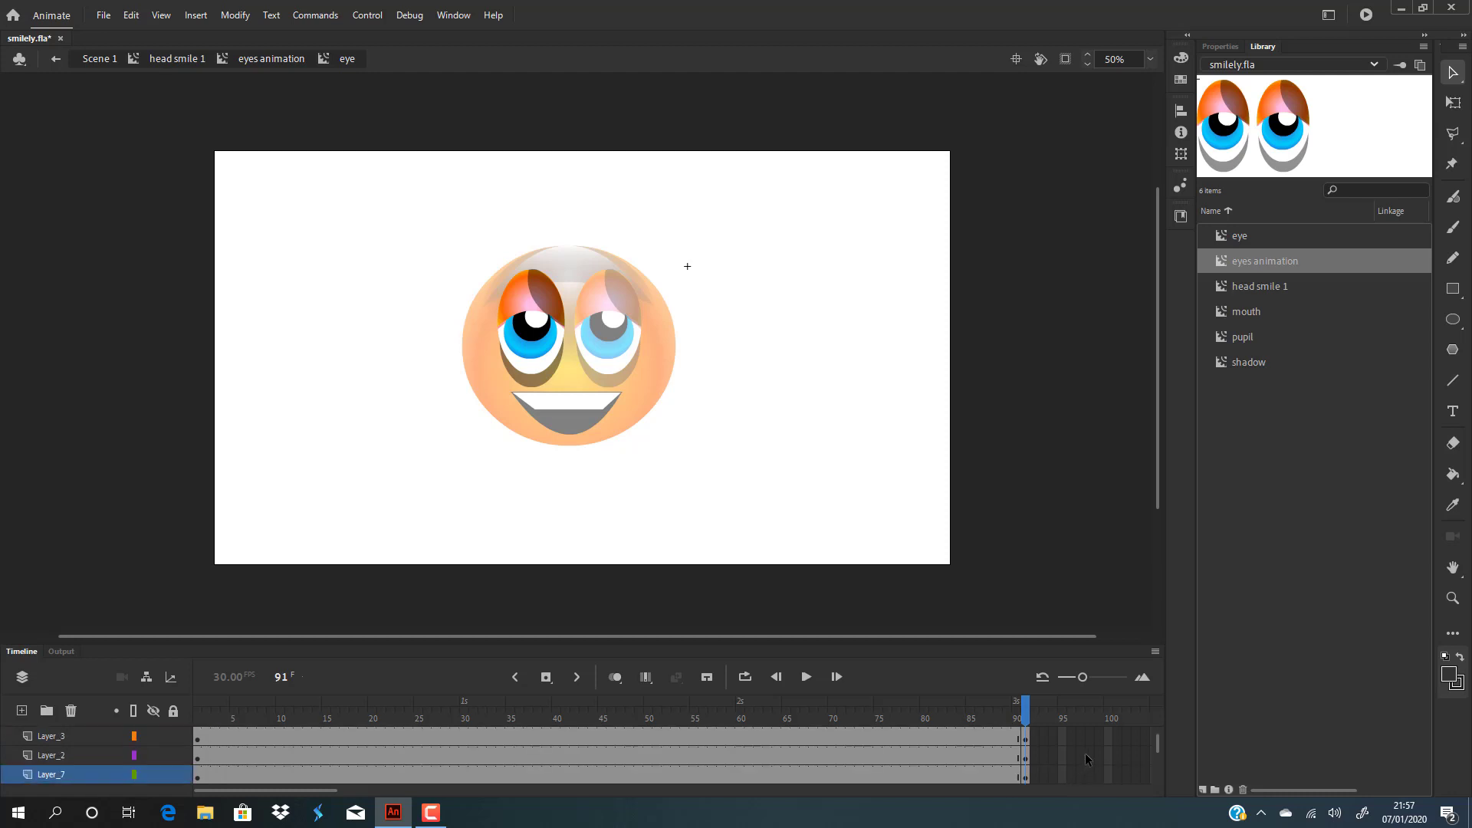
scroll(1087, 747, "up", 1)
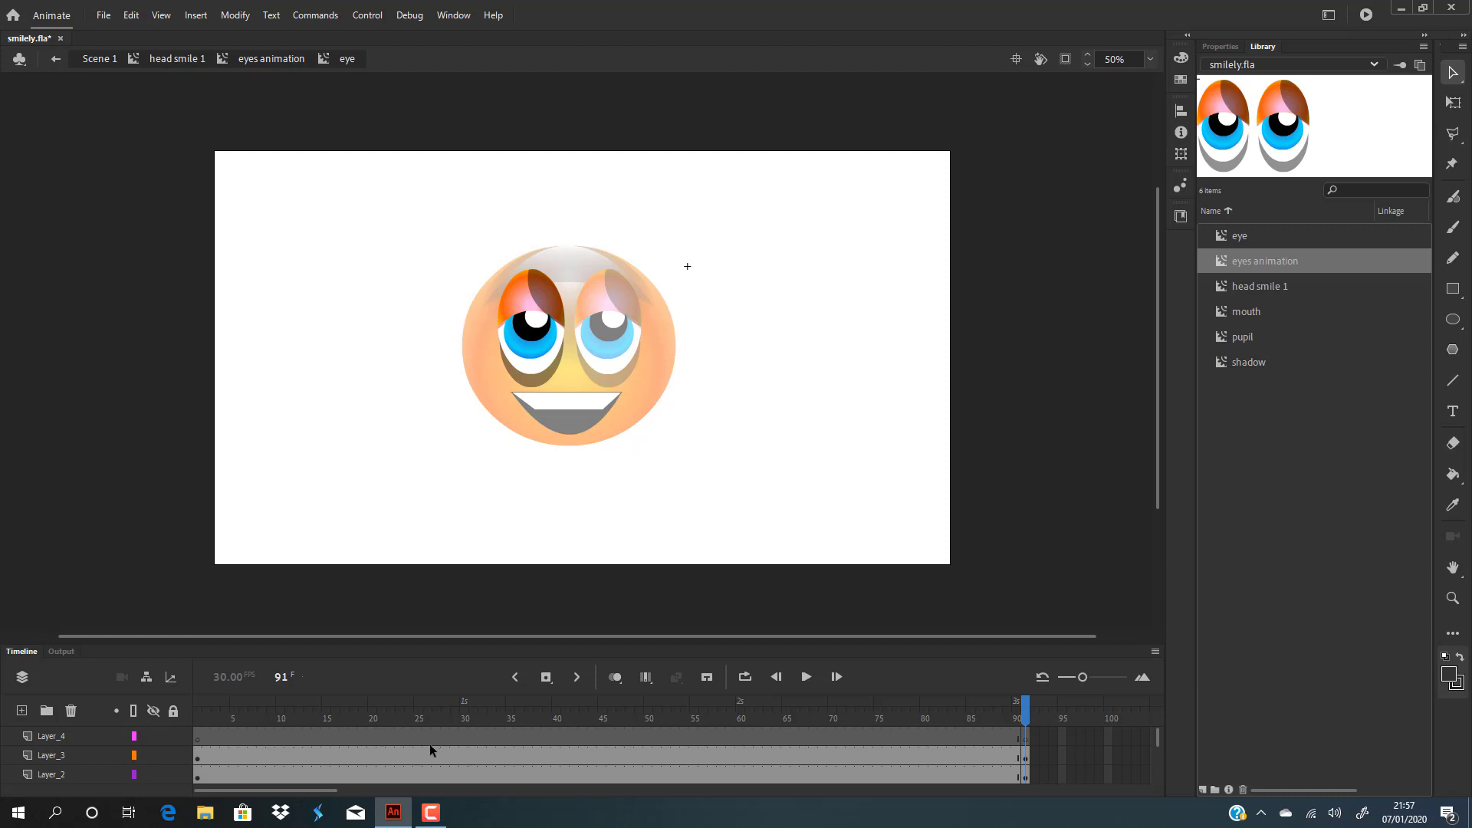
Check which layers hold the eyelid and the shadow of the left eye at frame 91.
left_click(1033, 756)
left_click(790, 464)
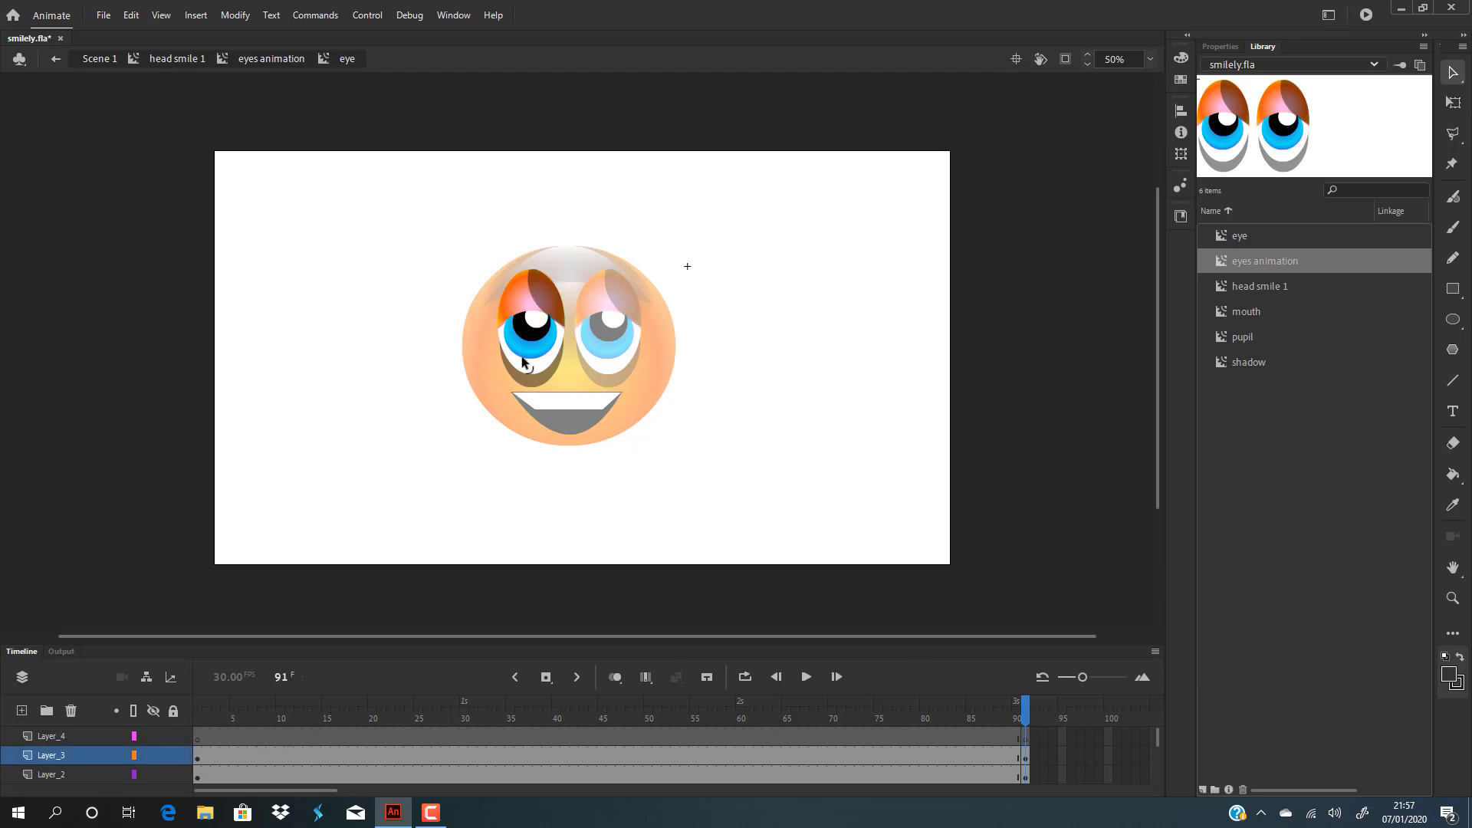
left_click(522, 299)
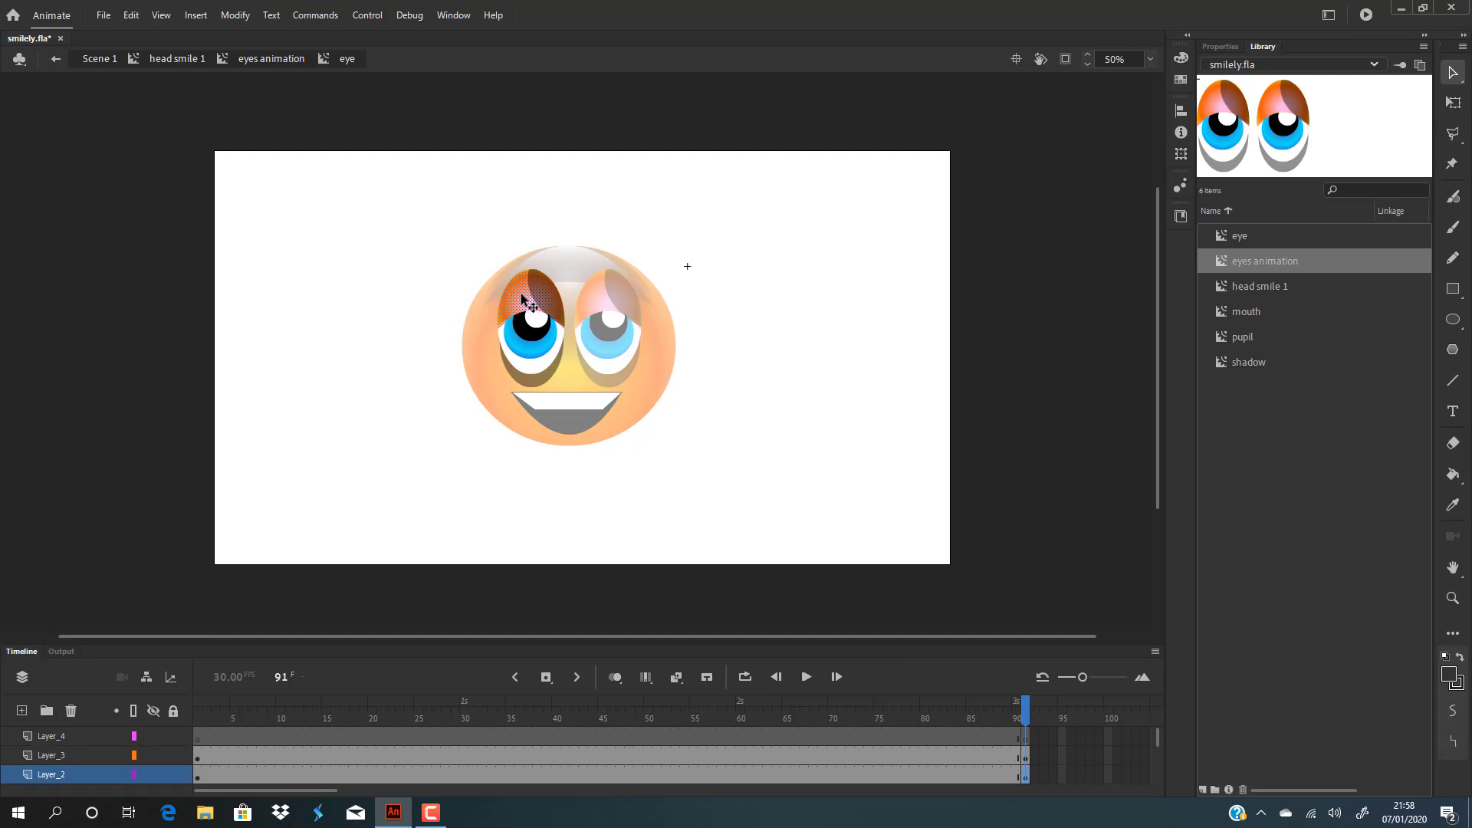
left_click(430, 325)
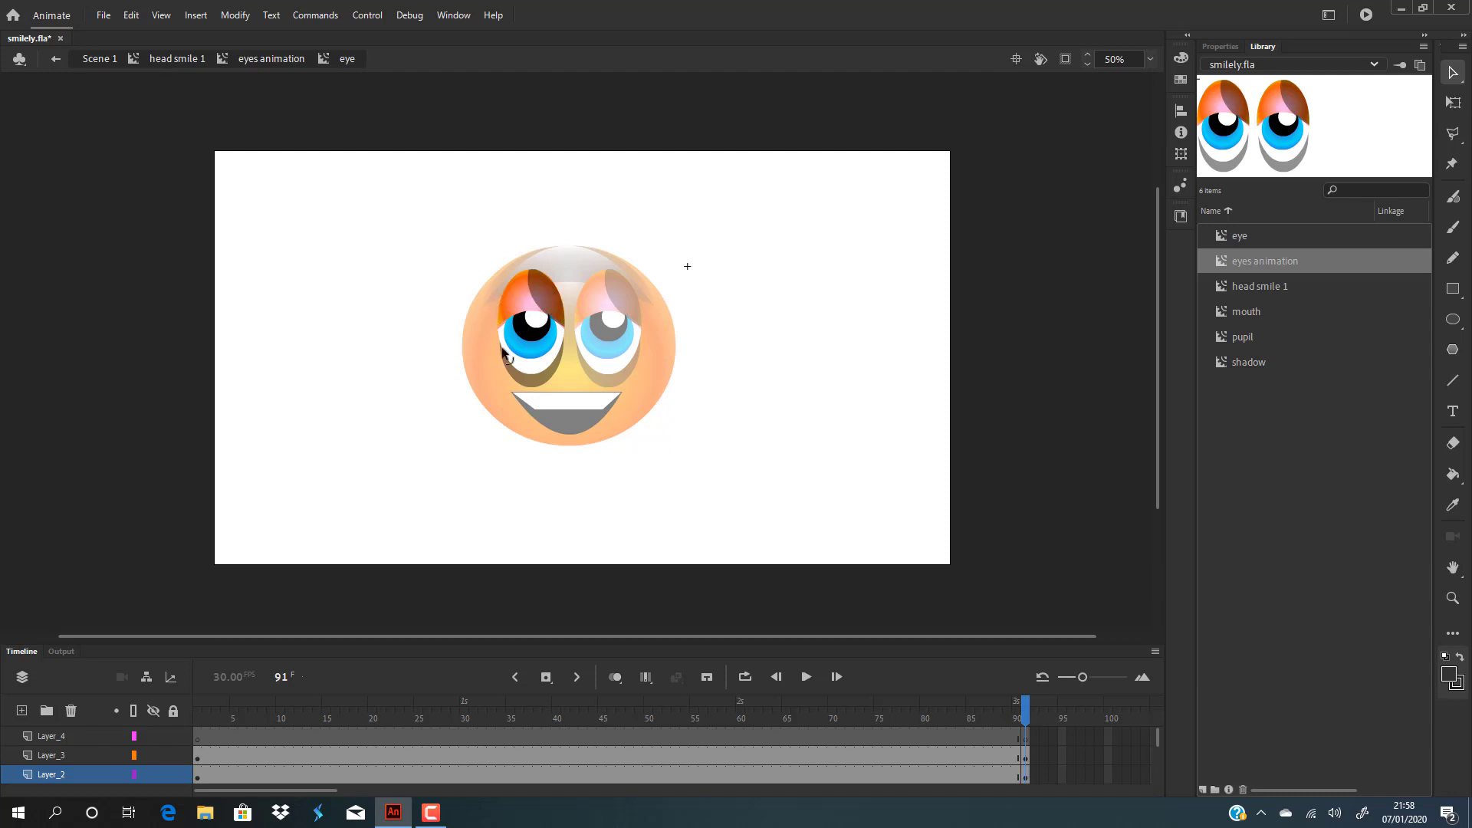
left_click(523, 305)
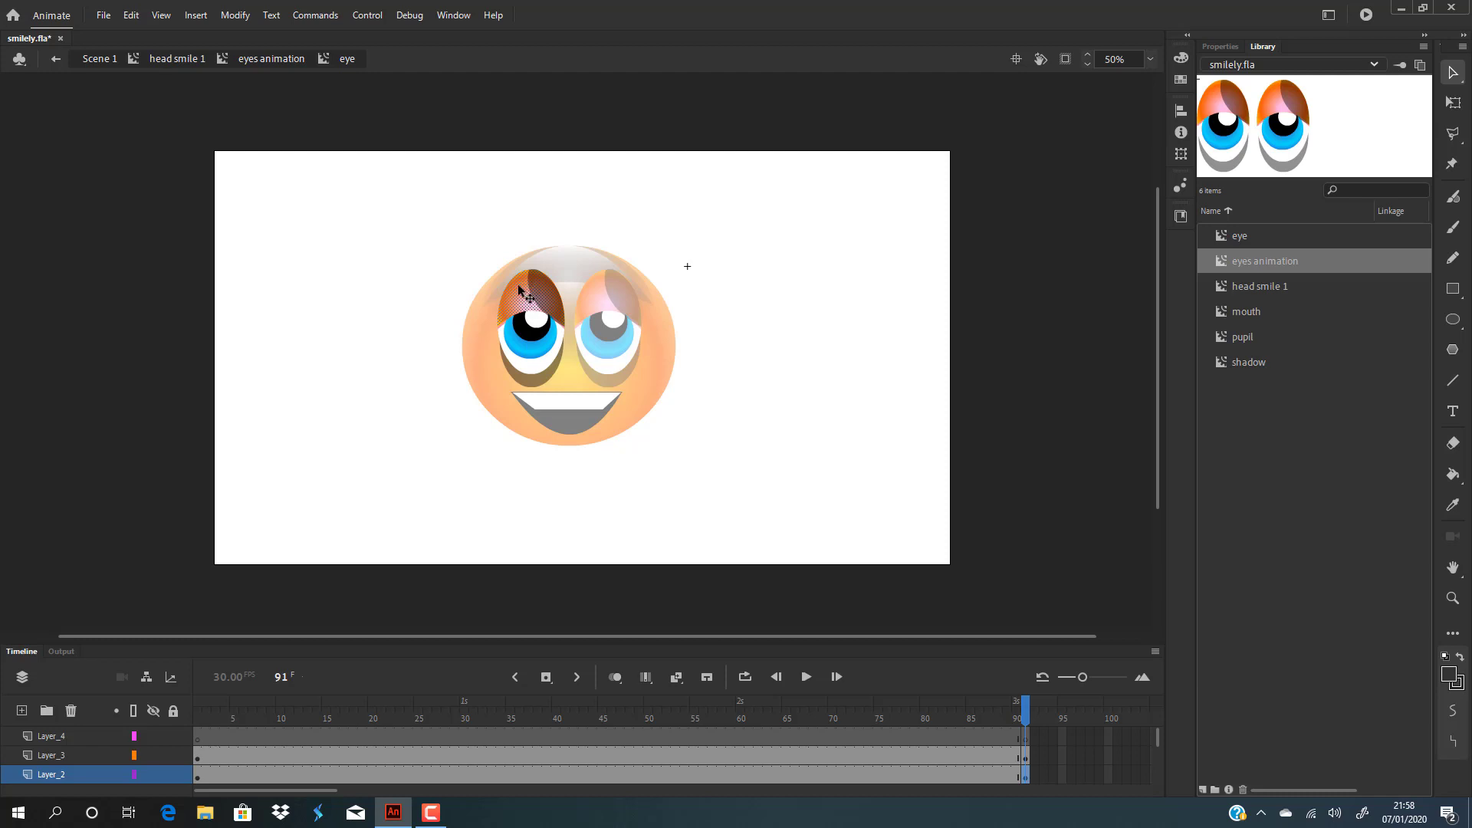
left_click(384, 372)
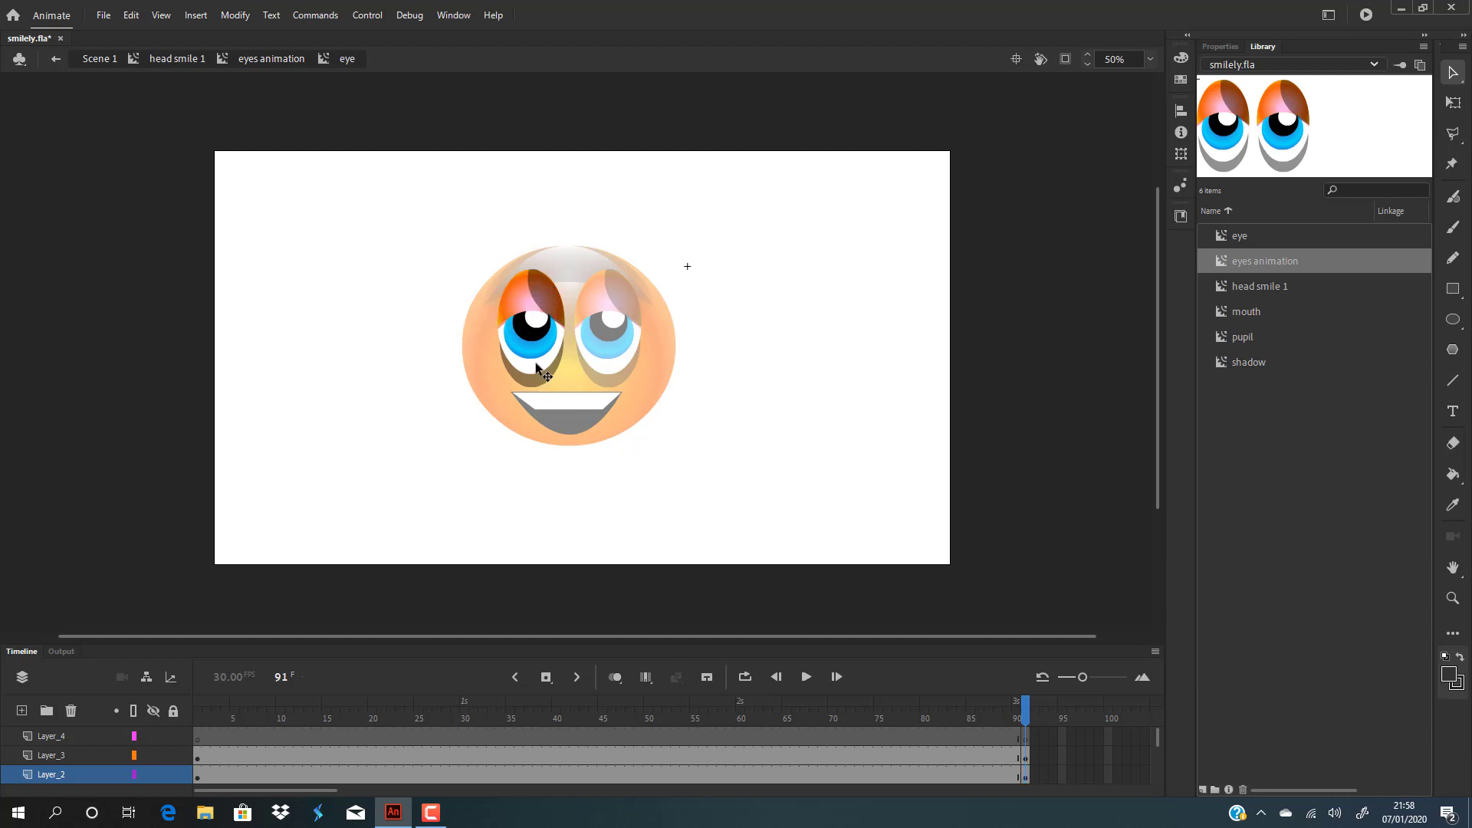
left_click(535, 363)
left_click(425, 376)
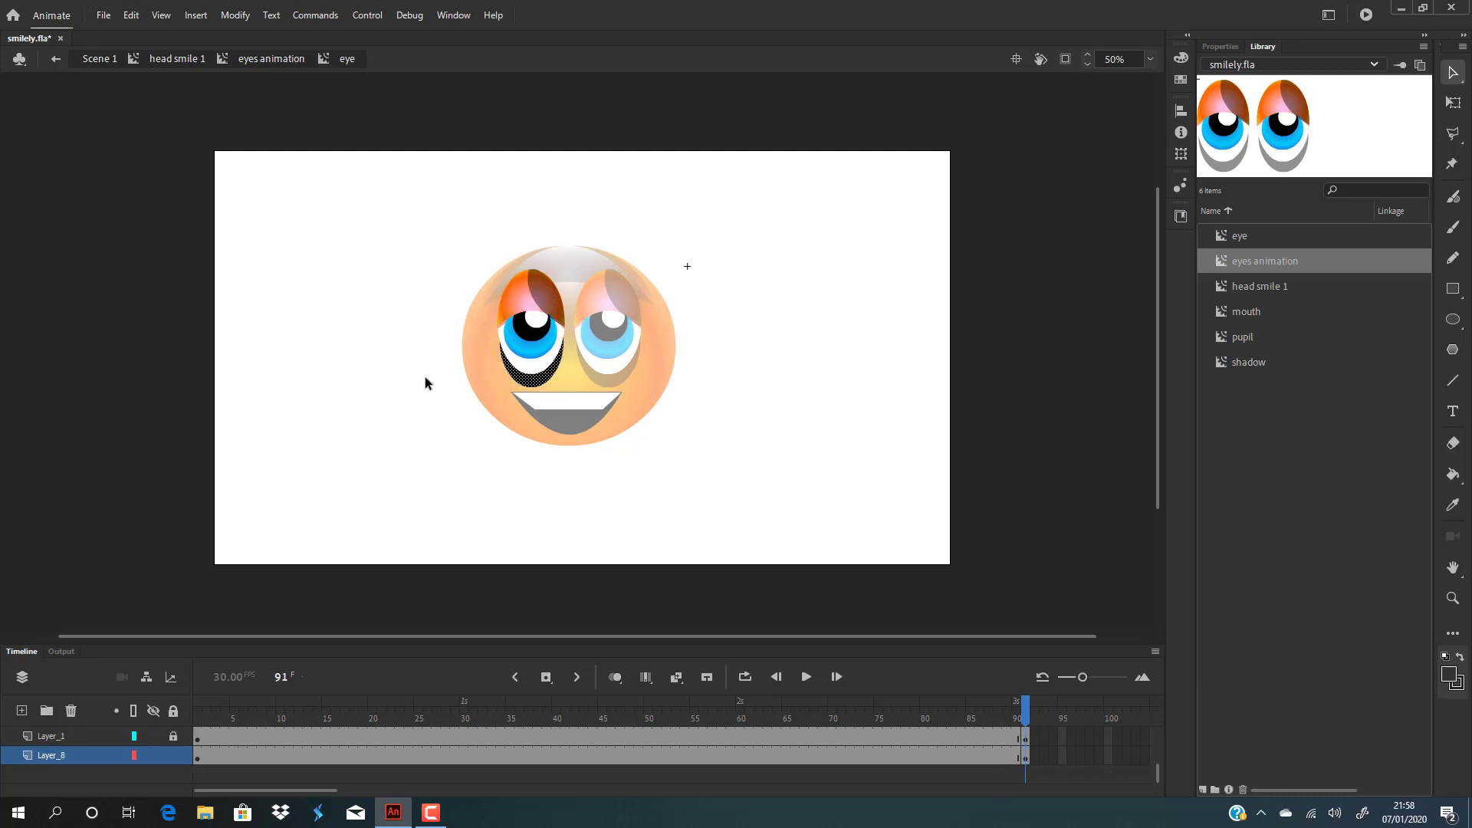
left_click(527, 300)
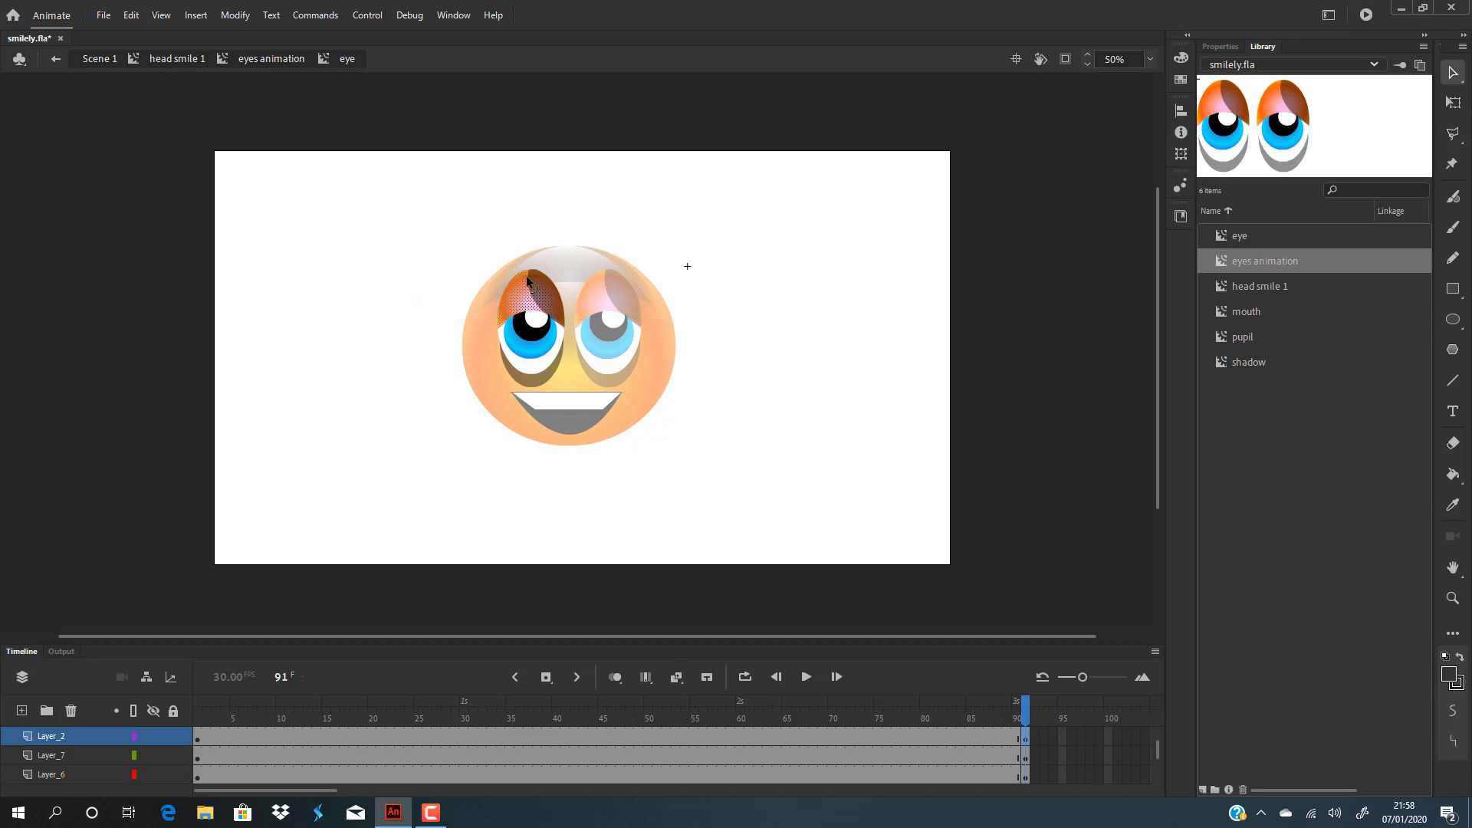
left_click(403, 365)
left_click_drag(522, 331, 502, 294)
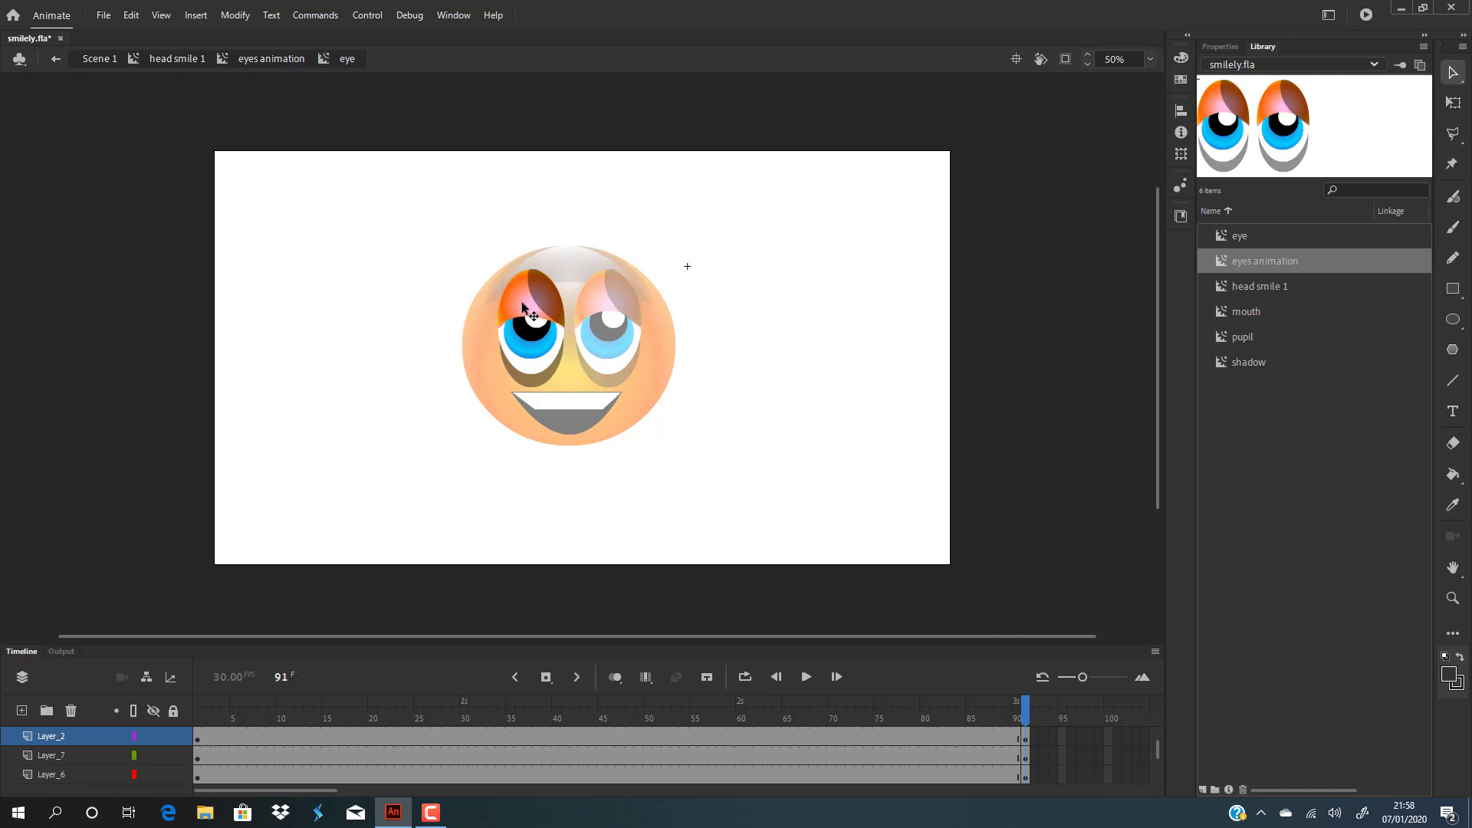
left_click(525, 303)
key("Delete")
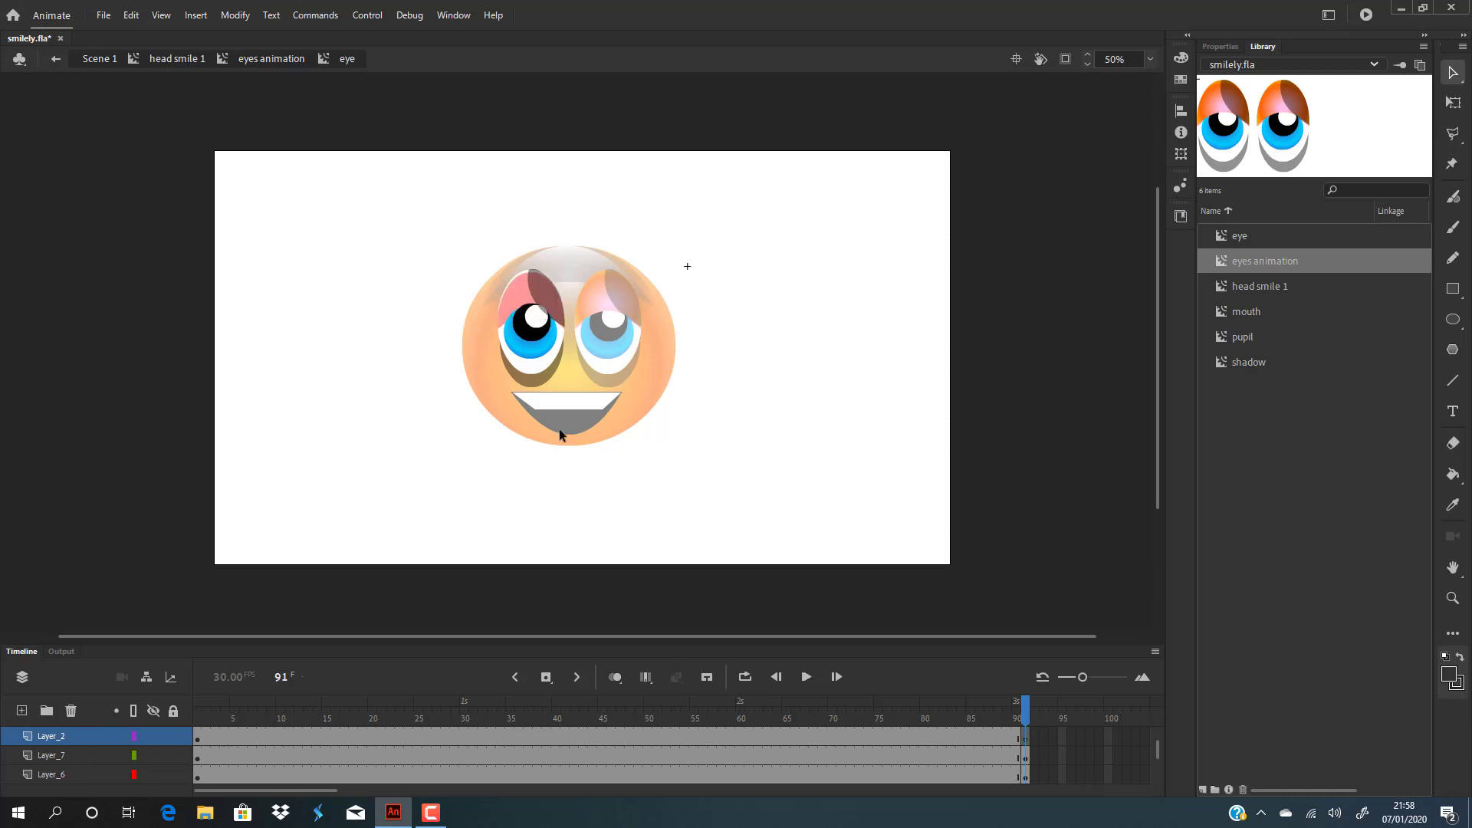
left_click(1453, 320)
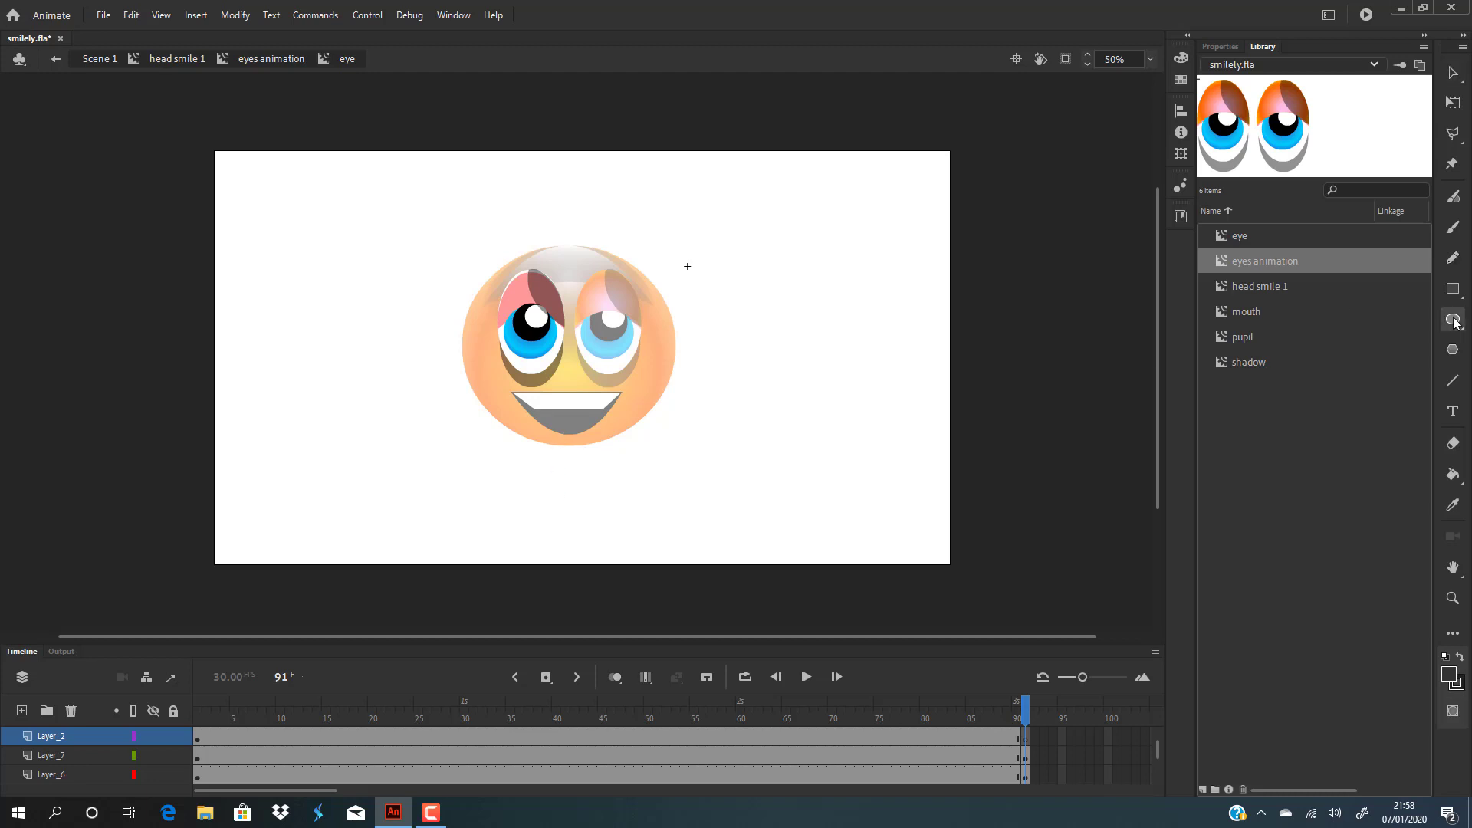
left_click(1181, 59)
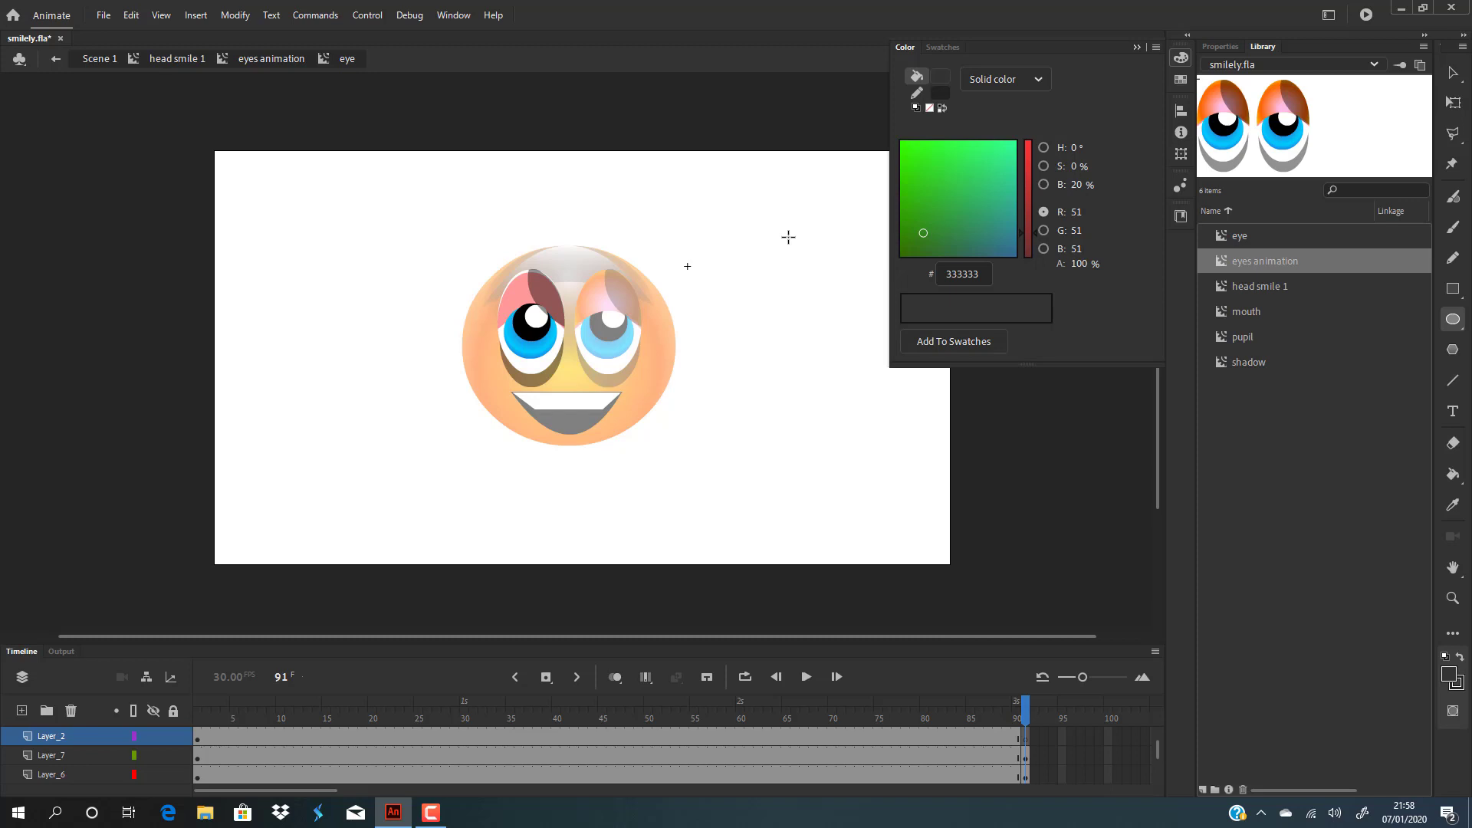
key("ctrl+z")
key("ctrl+z")
key("ctrl+z")
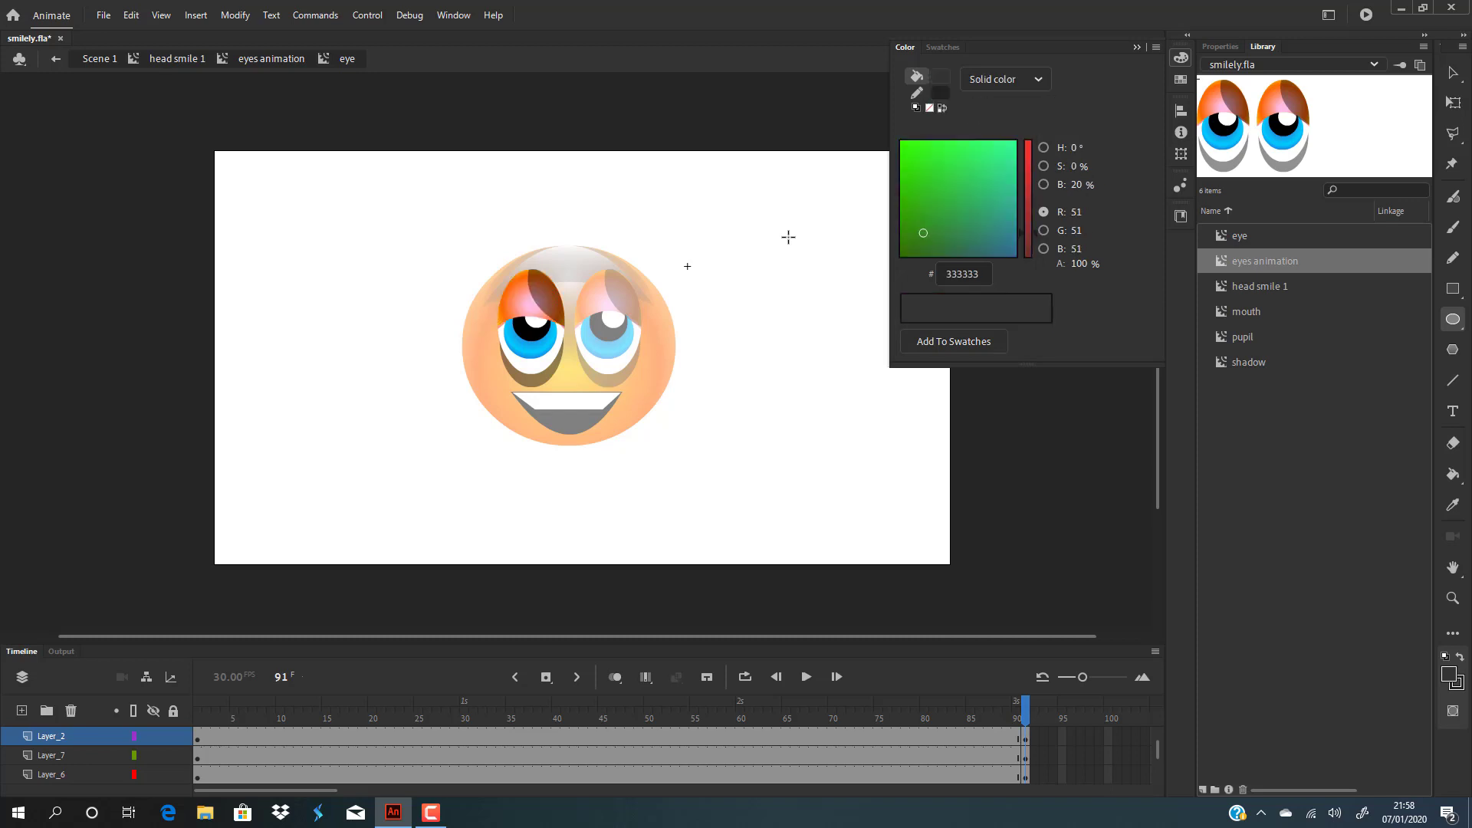
key("v")
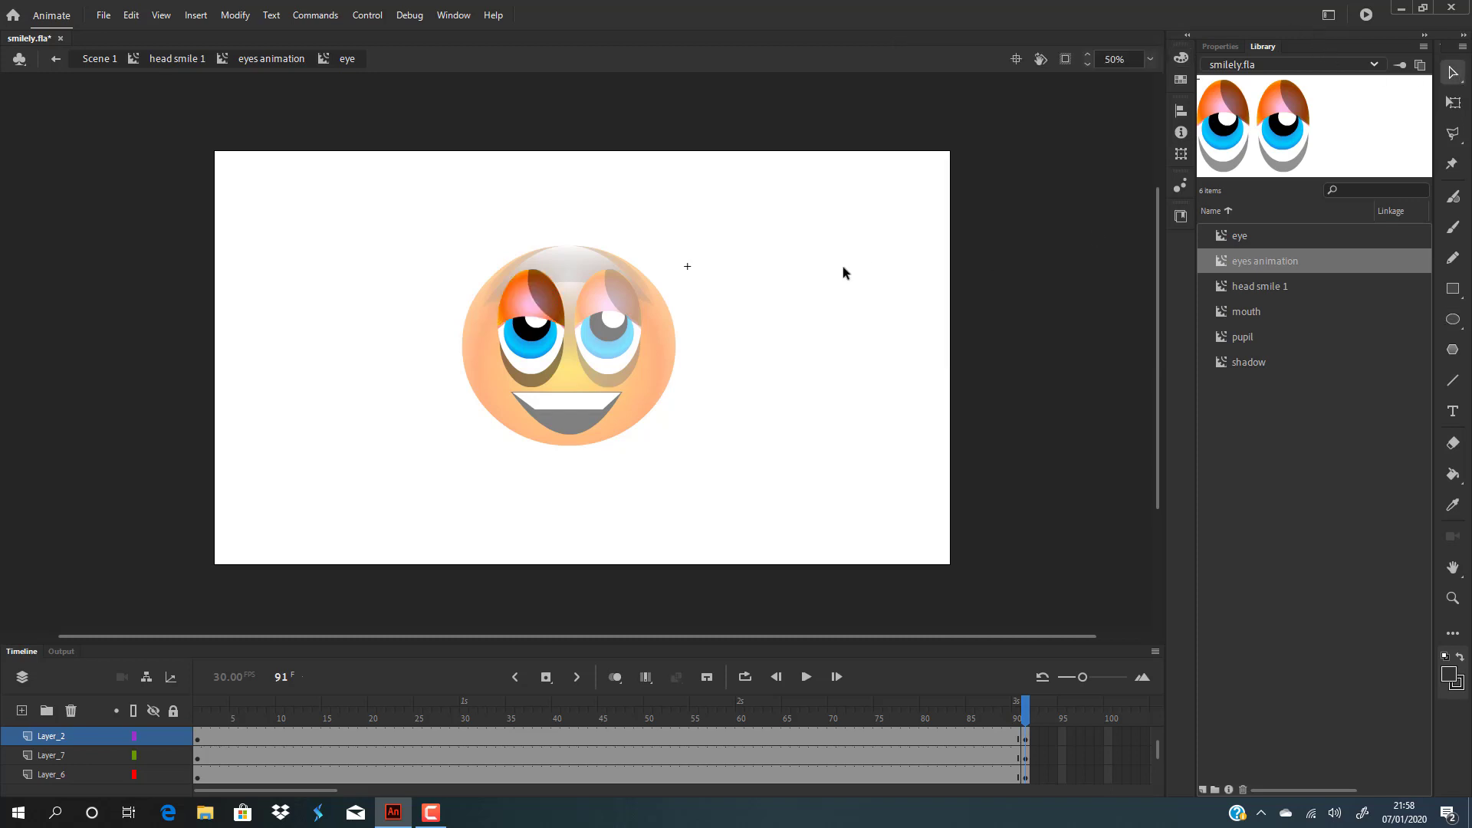
key("ctrl+z")
key("ctrl+z")
key("ctrl+z")
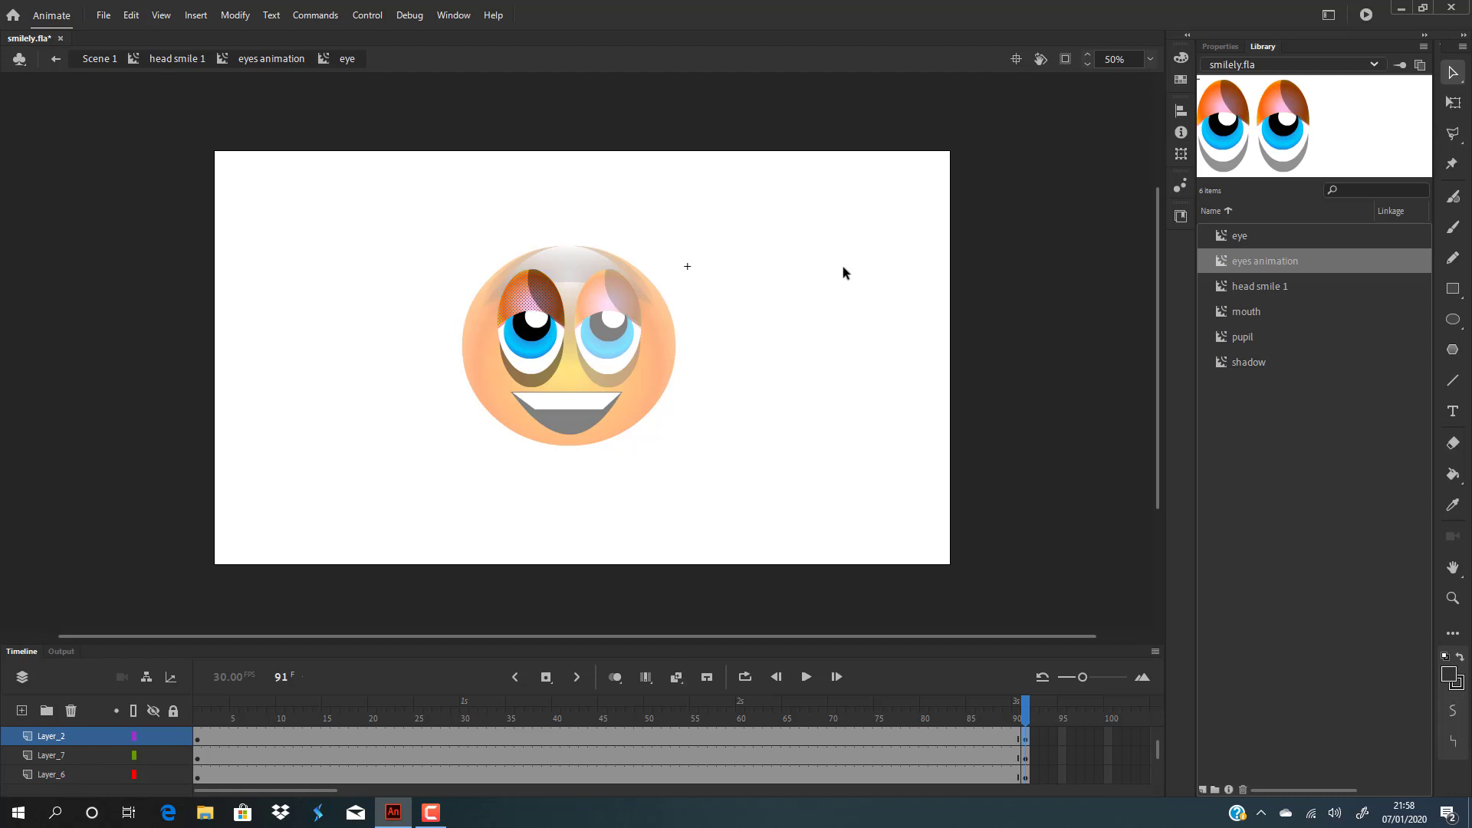
left_click(844, 267)
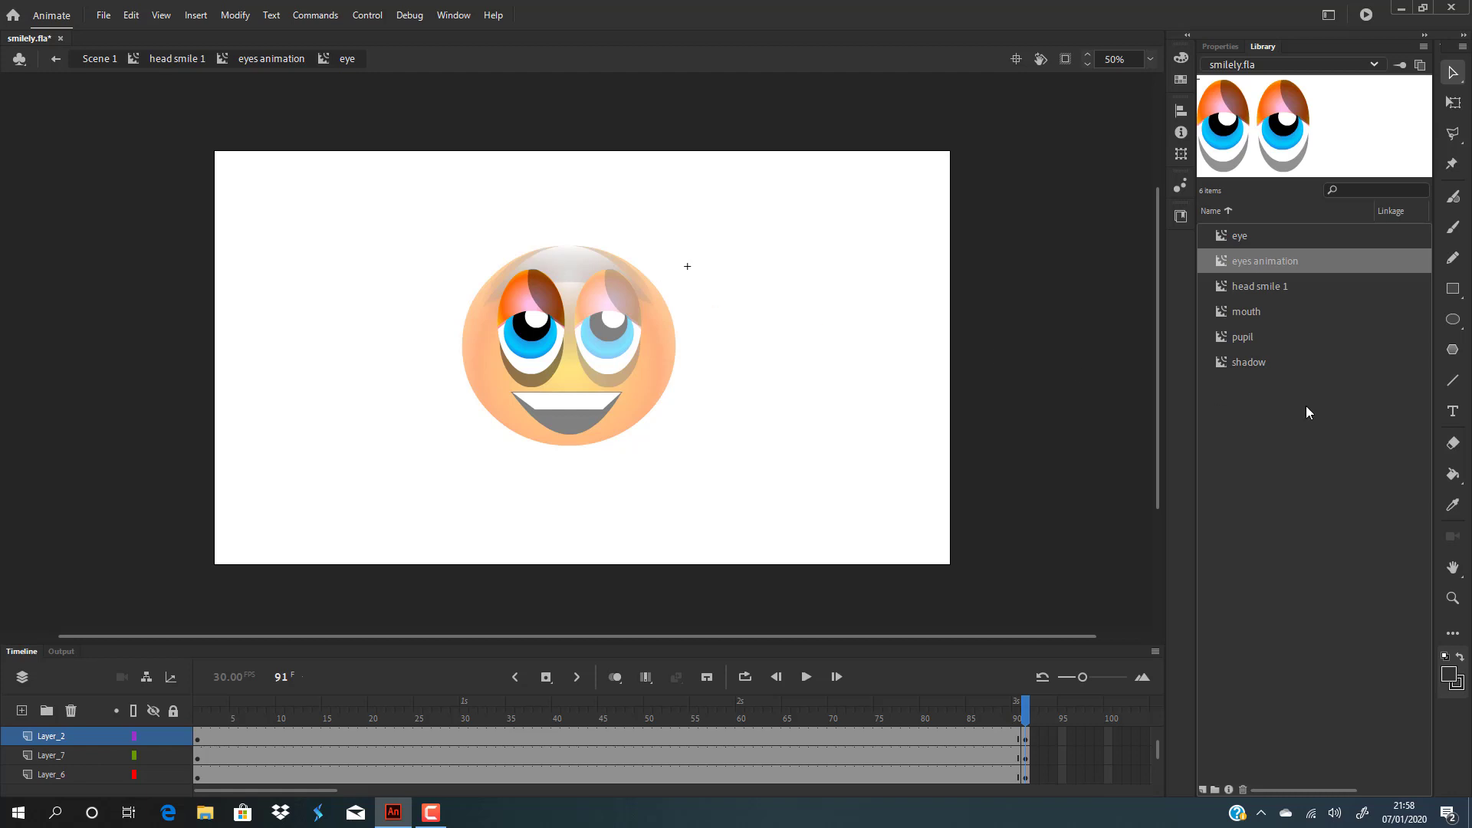
Sample the left eyelid's radial gradient fill with the Eyedropper and add it to the swatches.
left_click(1459, 507)
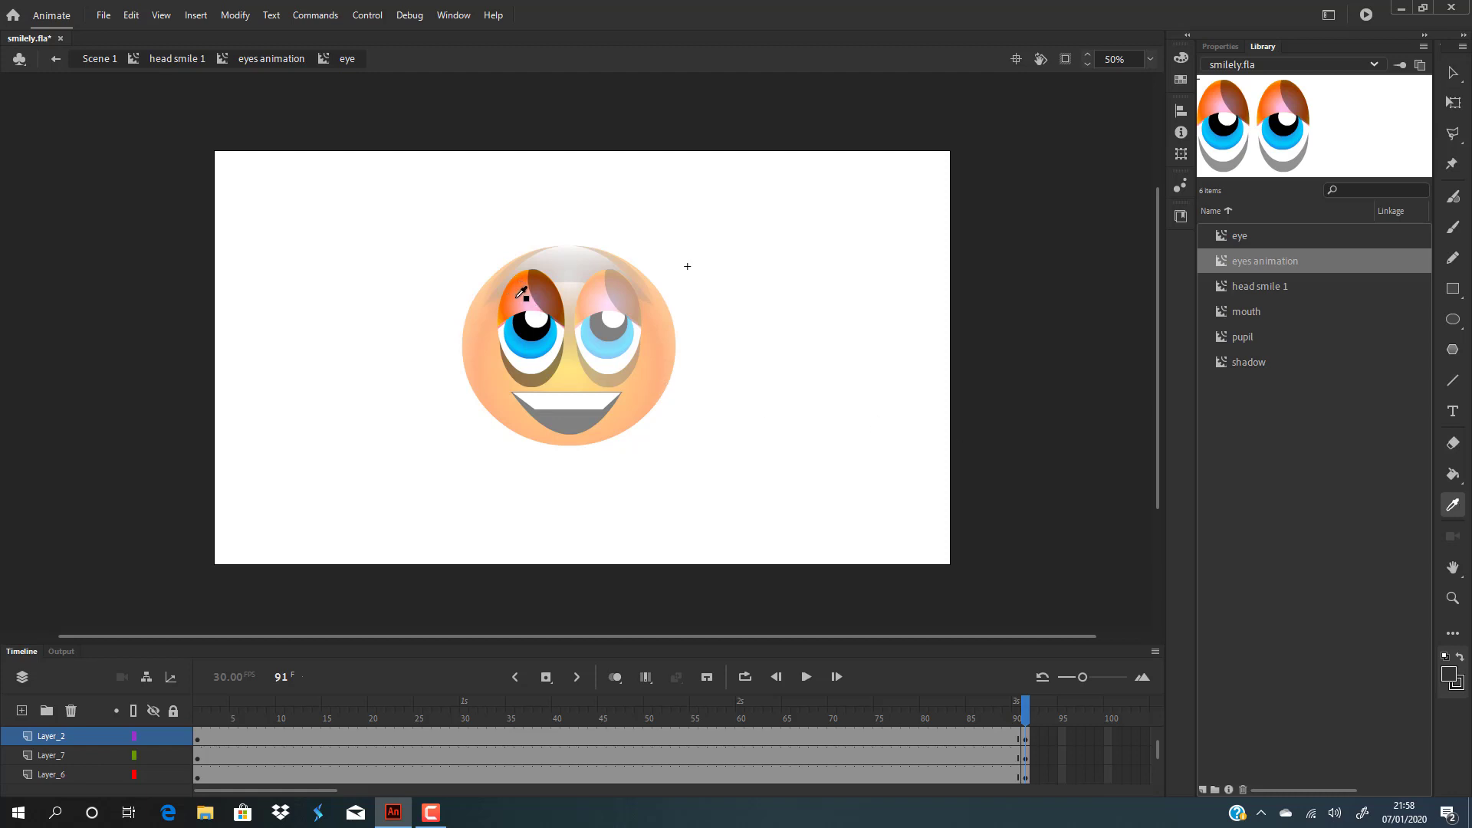
left_click(523, 296)
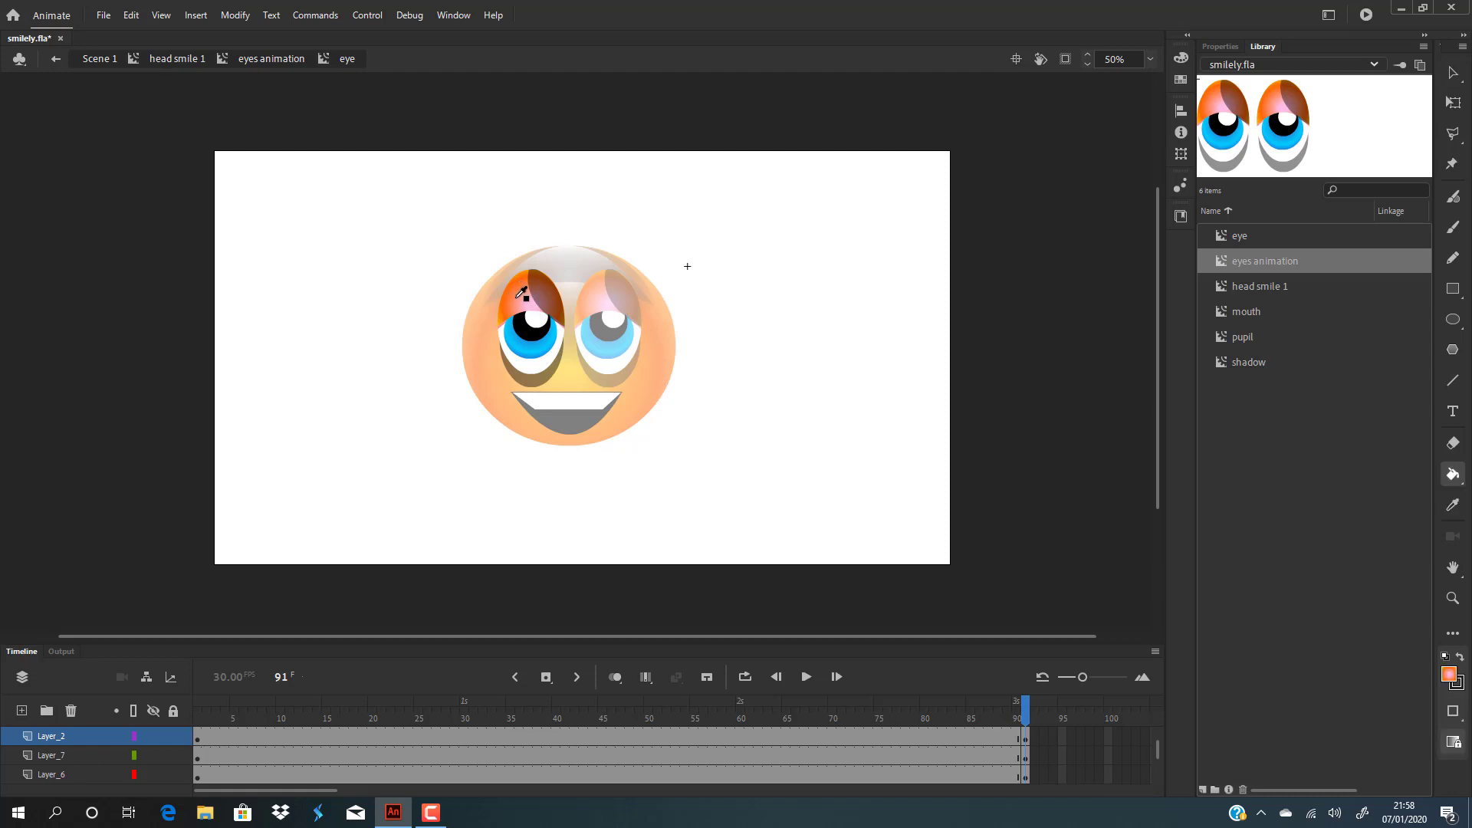
left_click(1181, 61)
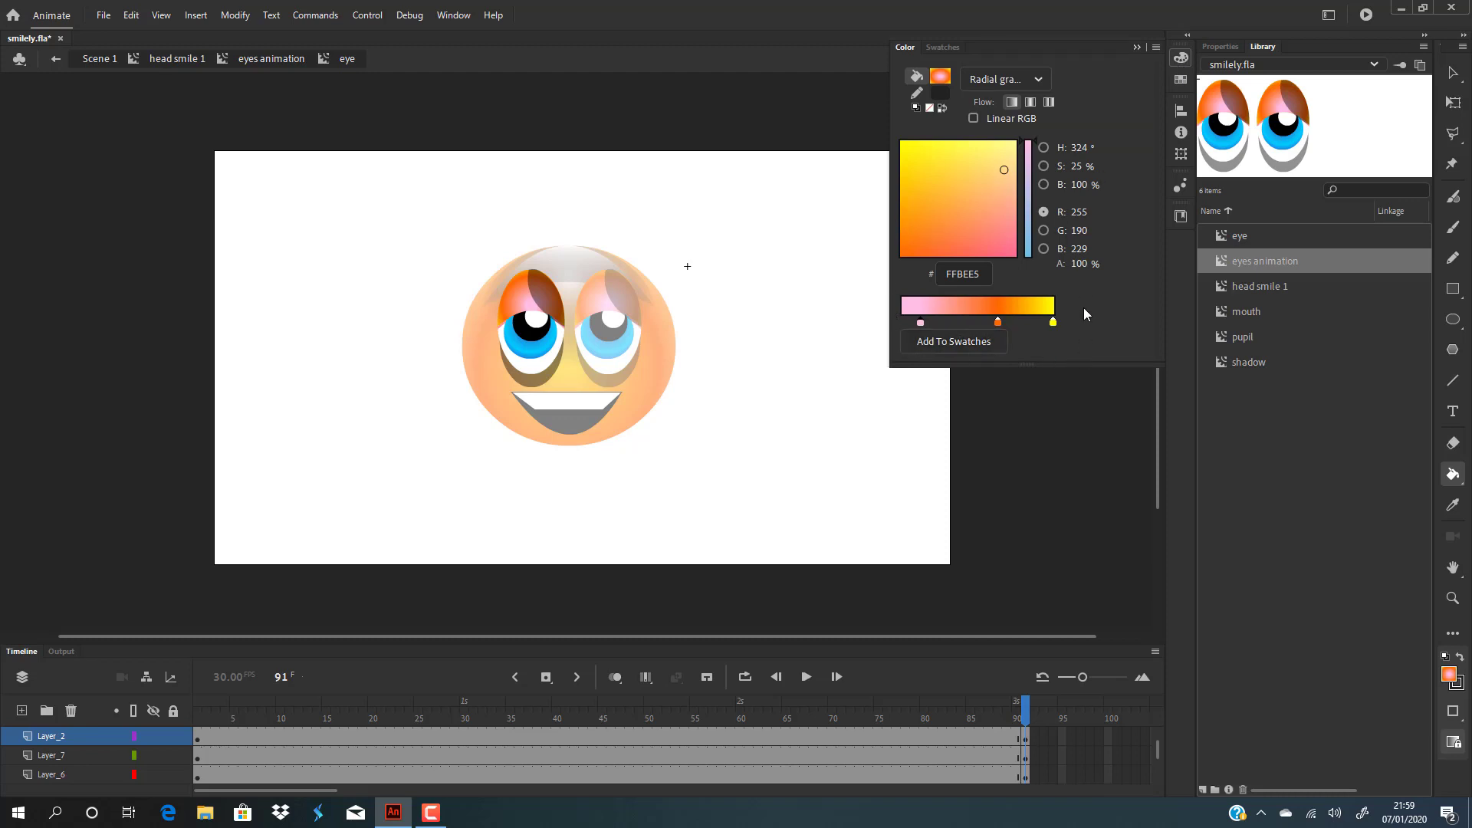
left_click(1156, 47)
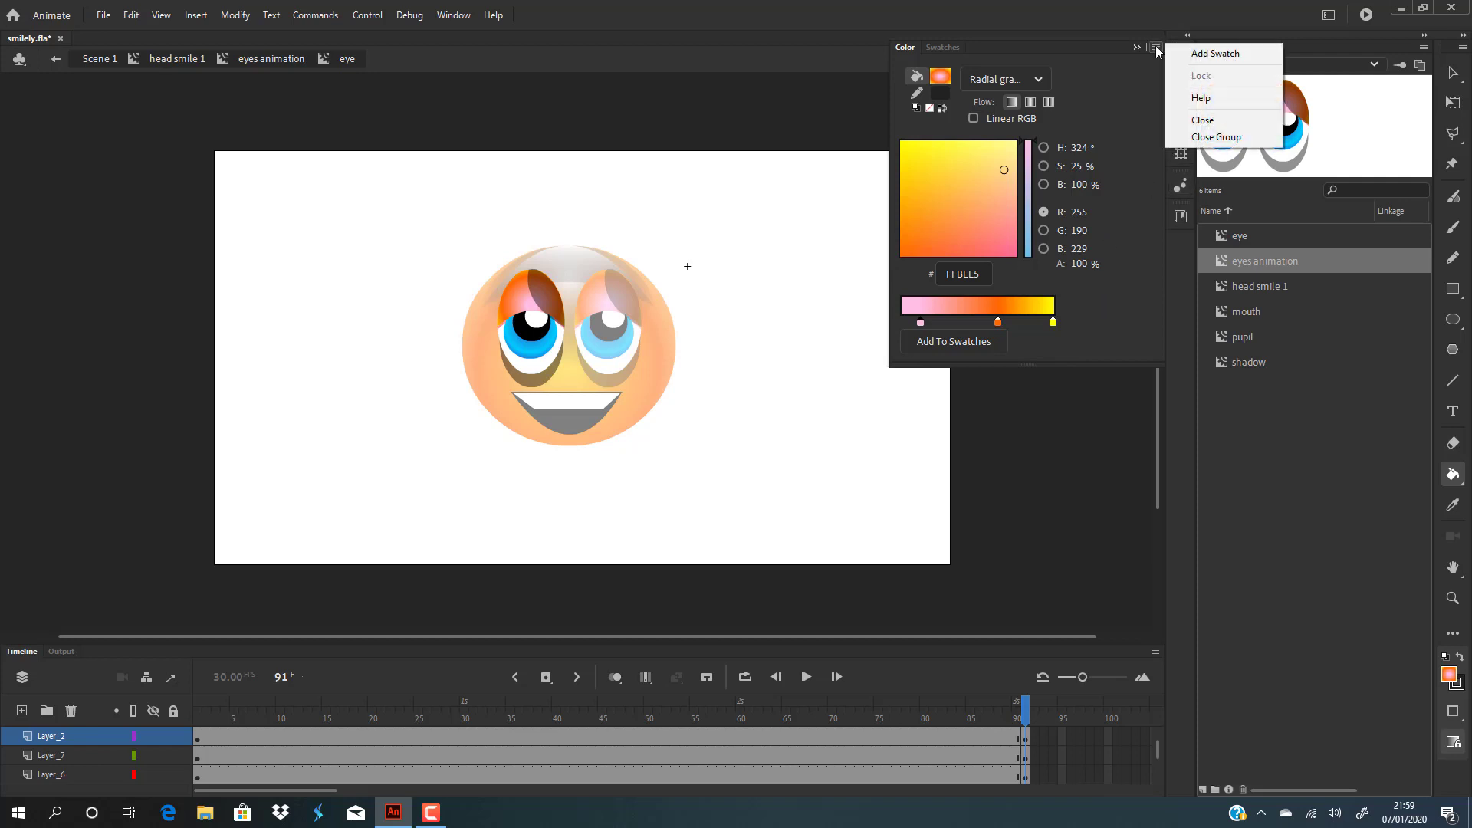
left_click(1212, 54)
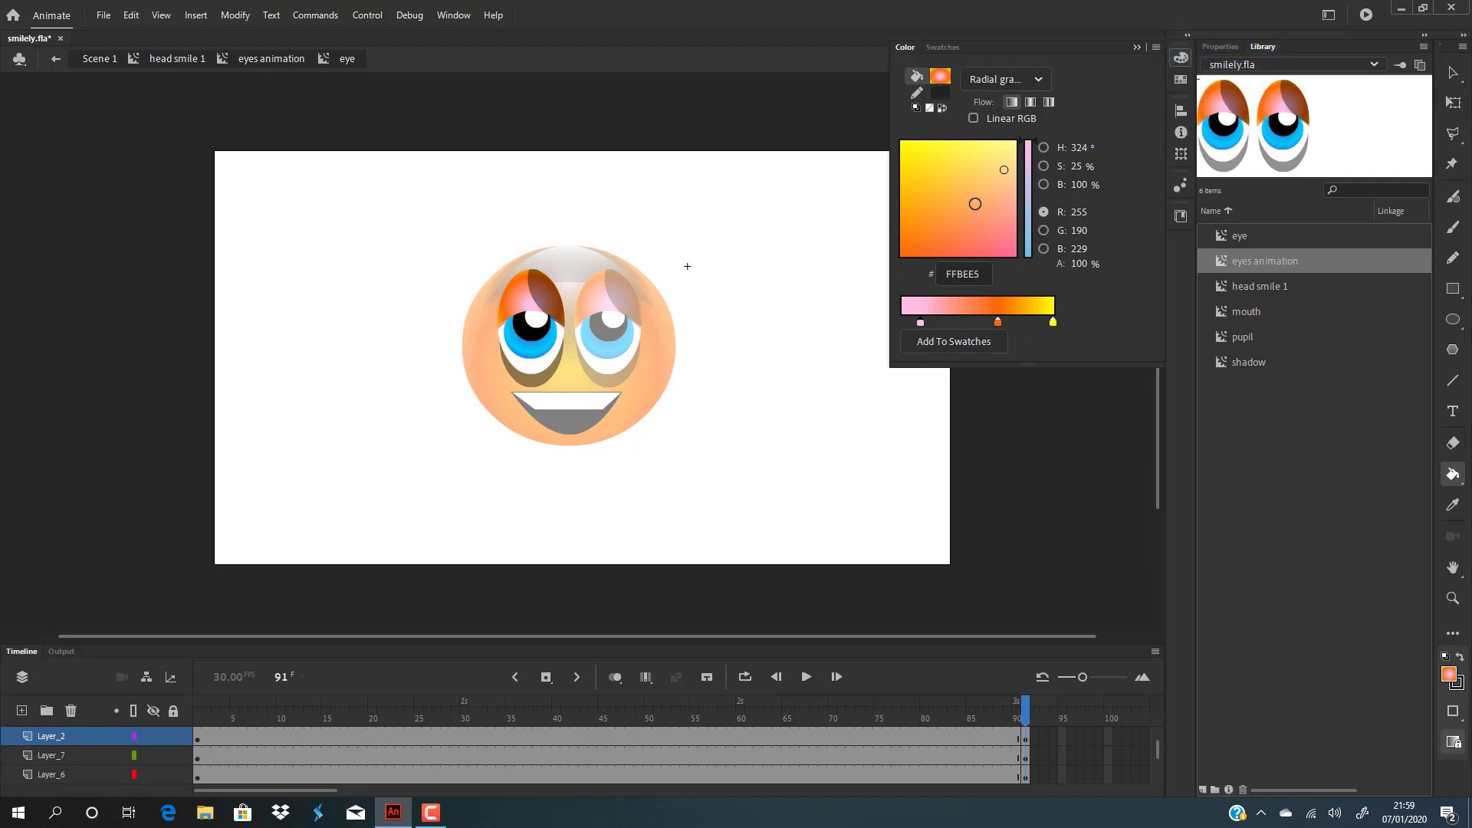
left_click(949, 46)
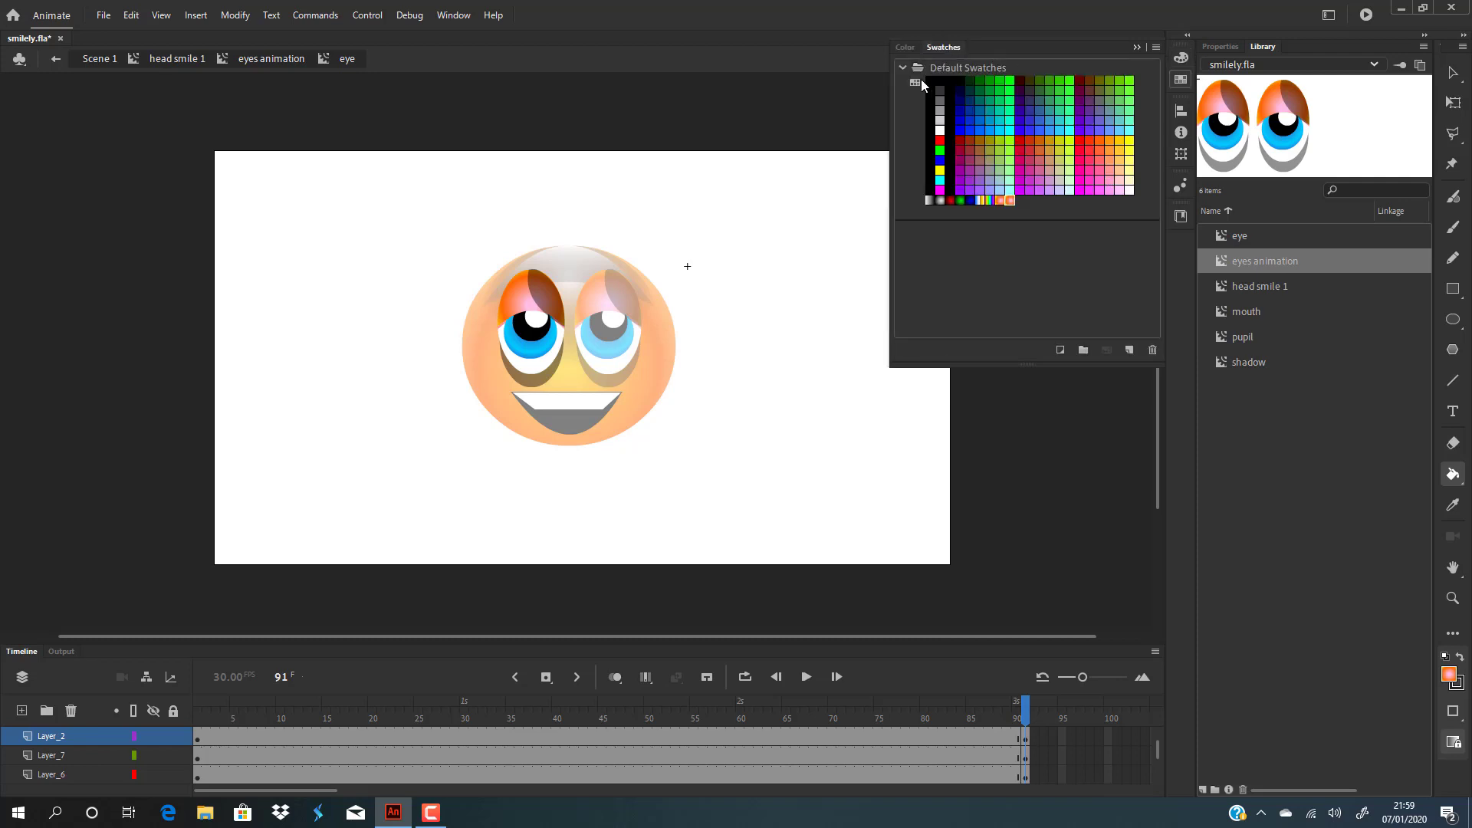
left_click(1032, 203)
left_click(1013, 201)
left_click(1020, 226)
Delete the half-closed eyelid on Layer_2 at frame 91 and draw an oval with the sampled gradient over the whole left eye.
left_click(1453, 72)
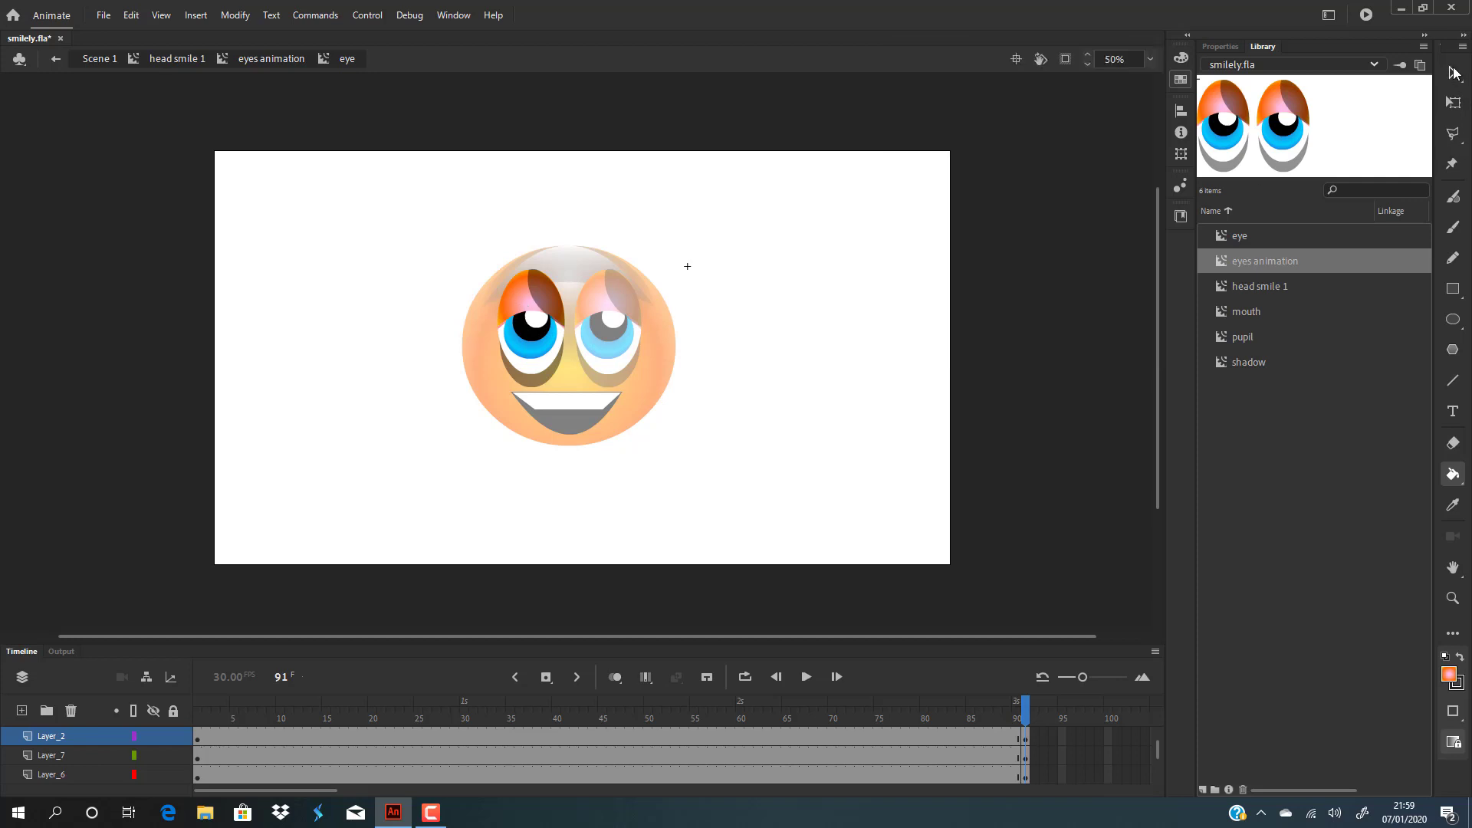
left_click(524, 307)
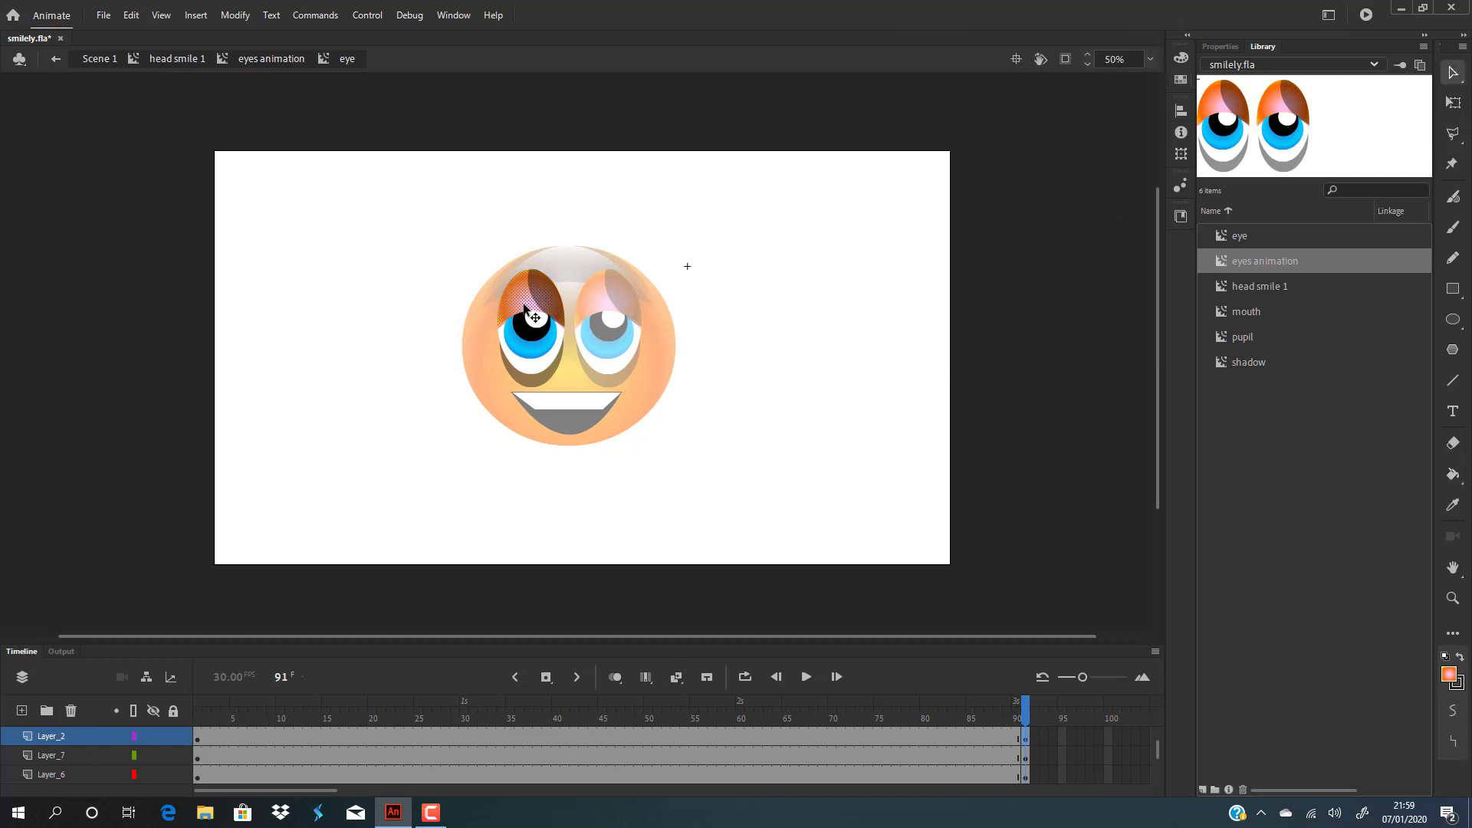
key("Delete")
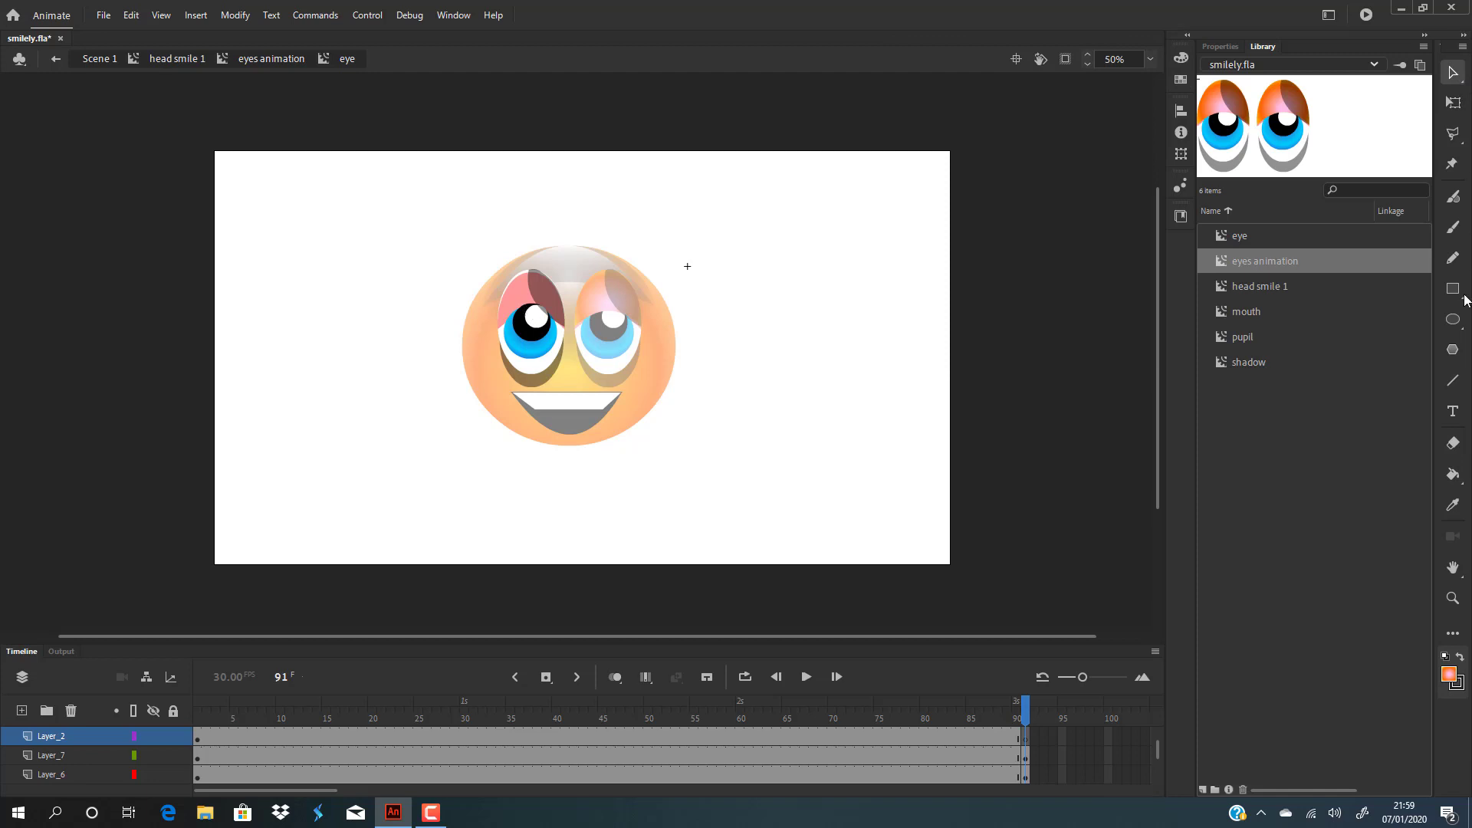
left_click(1455, 326)
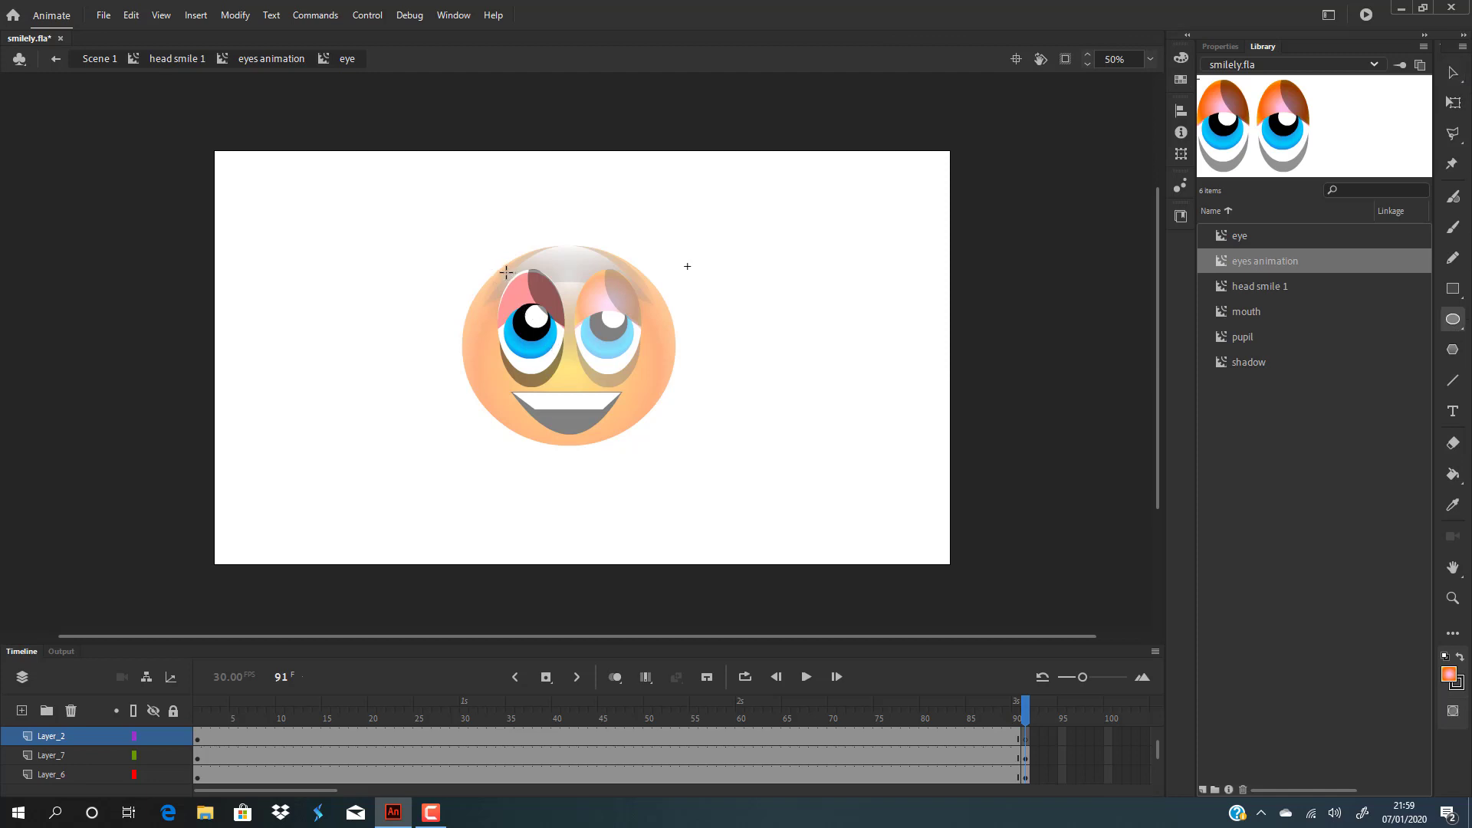
left_click_drag(507, 274, 569, 374)
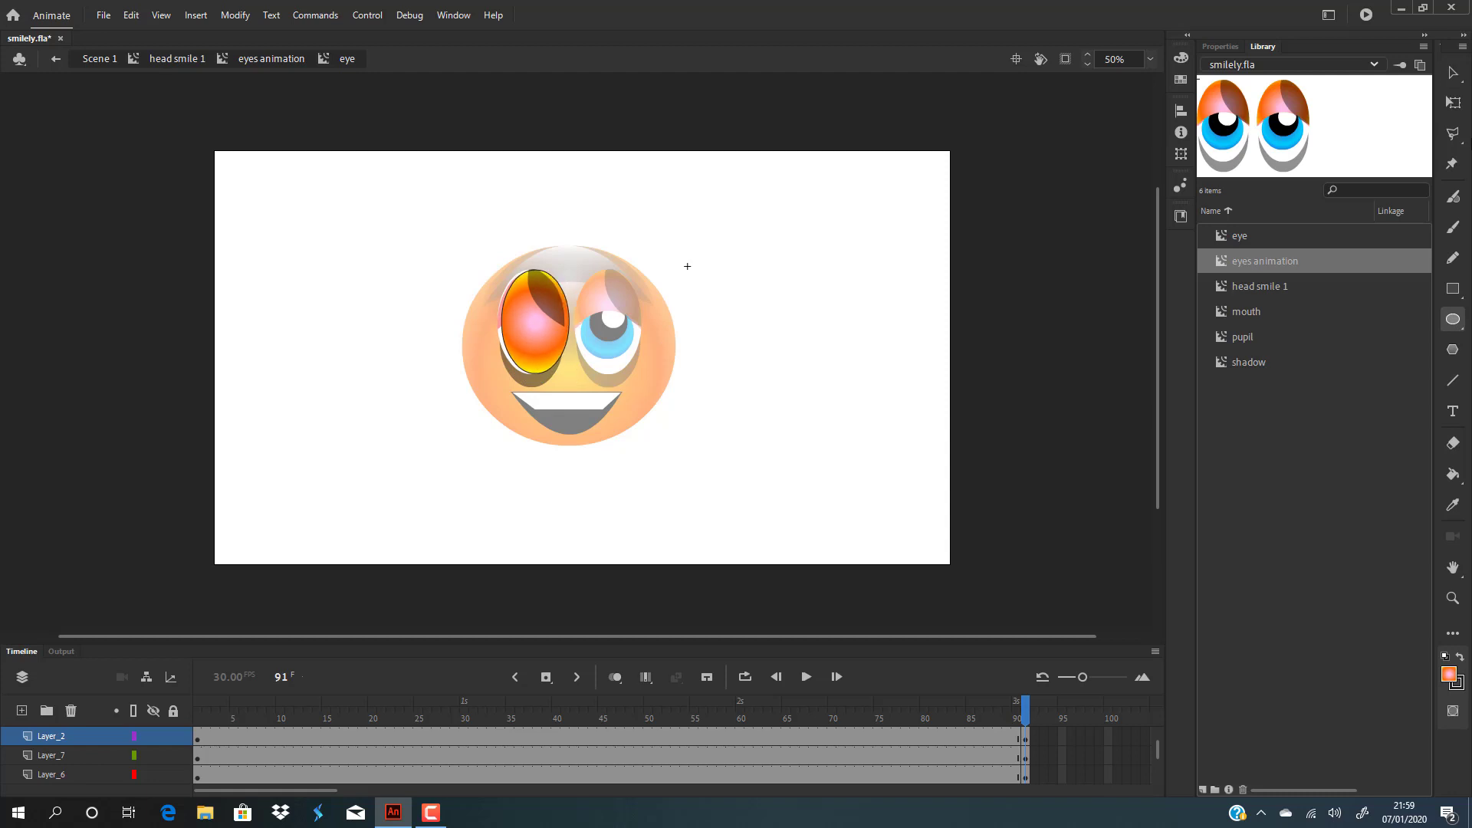
Delete the new oval's outline and shift its fill slightly so it exactly covers the white of the eye.
left_click(1453, 72)
left_click(565, 344)
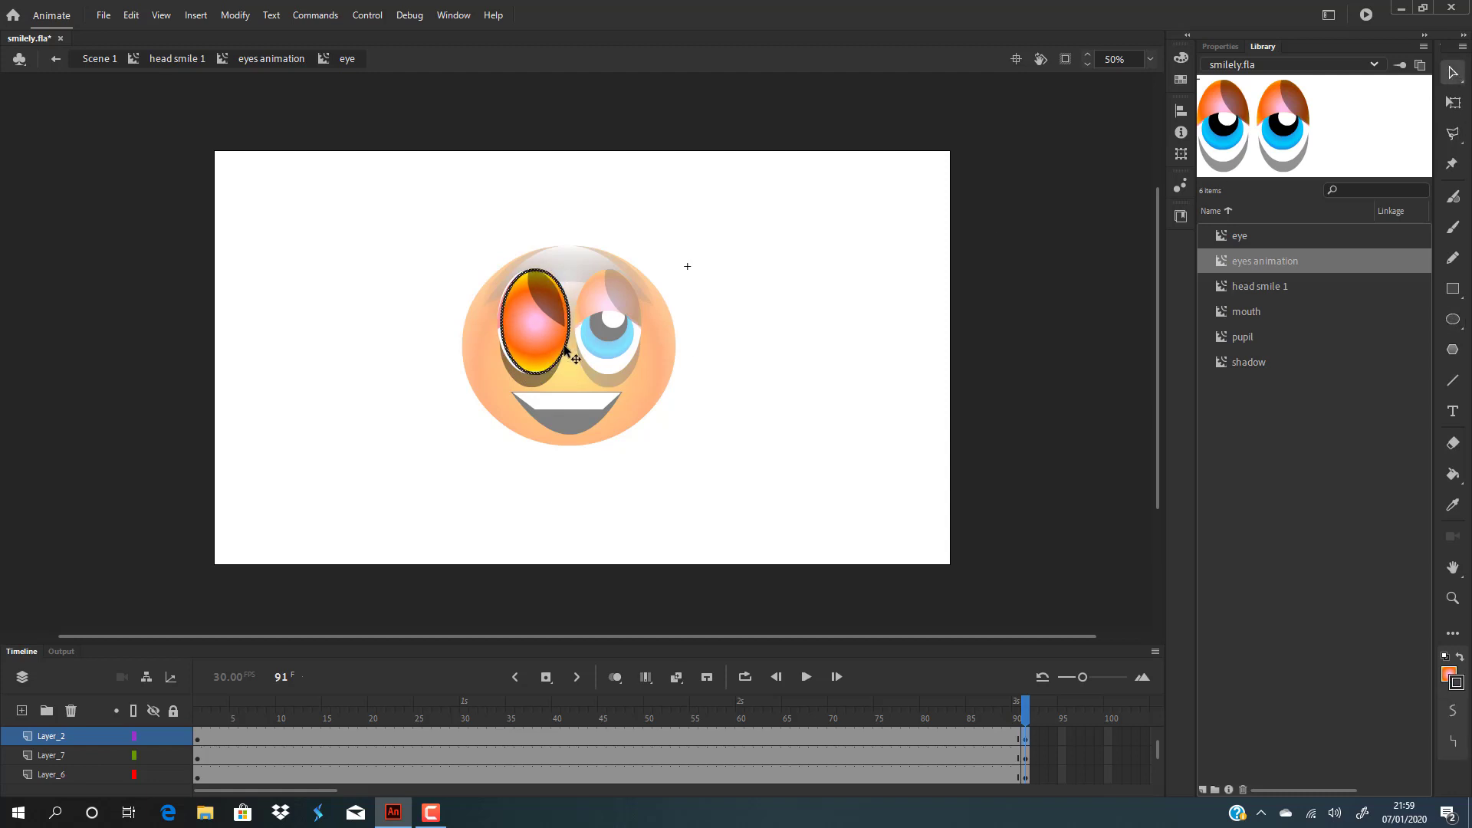
key("Delete")
left_click(552, 358)
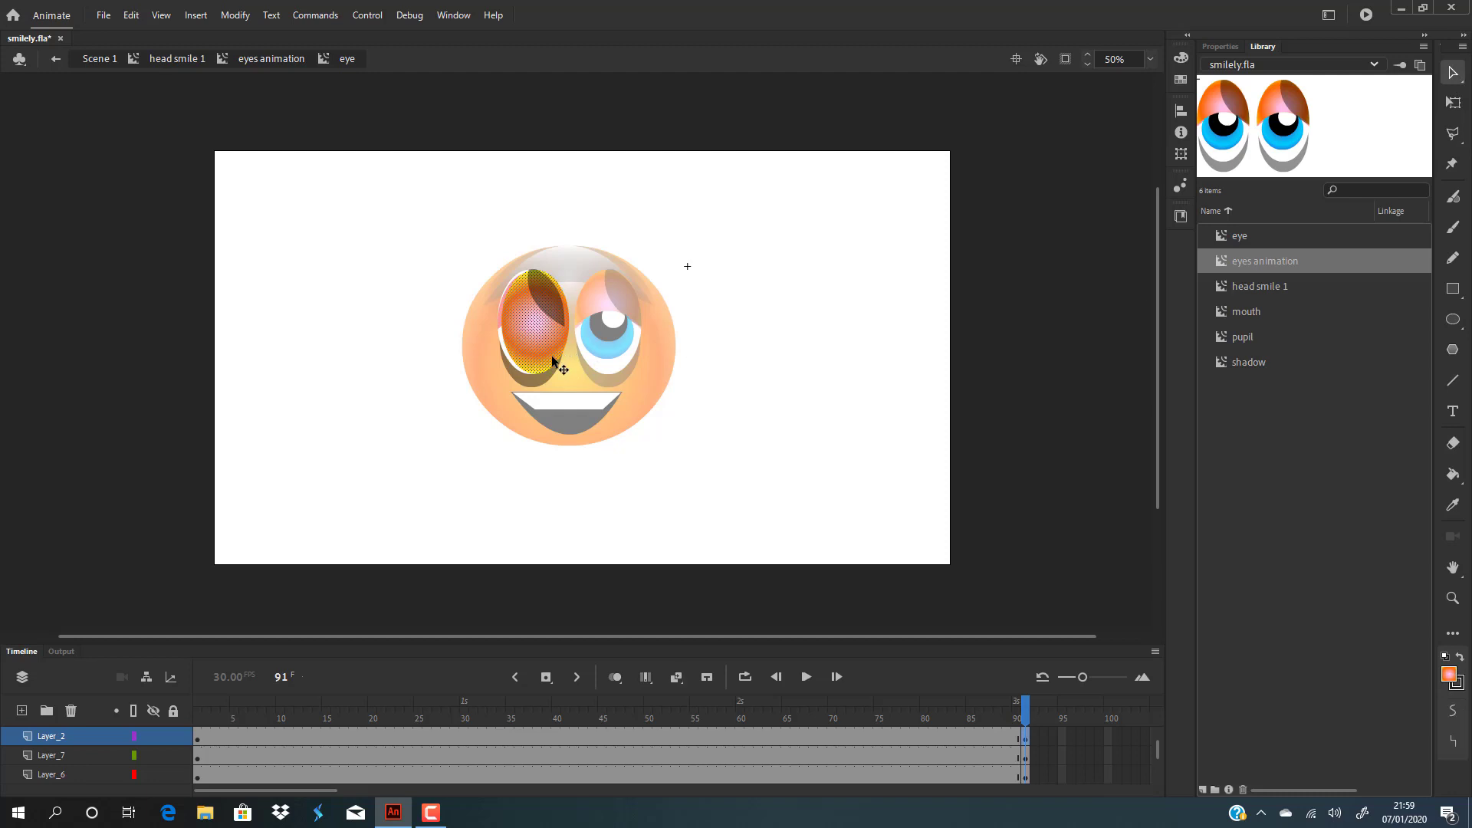
left_click(803, 340)
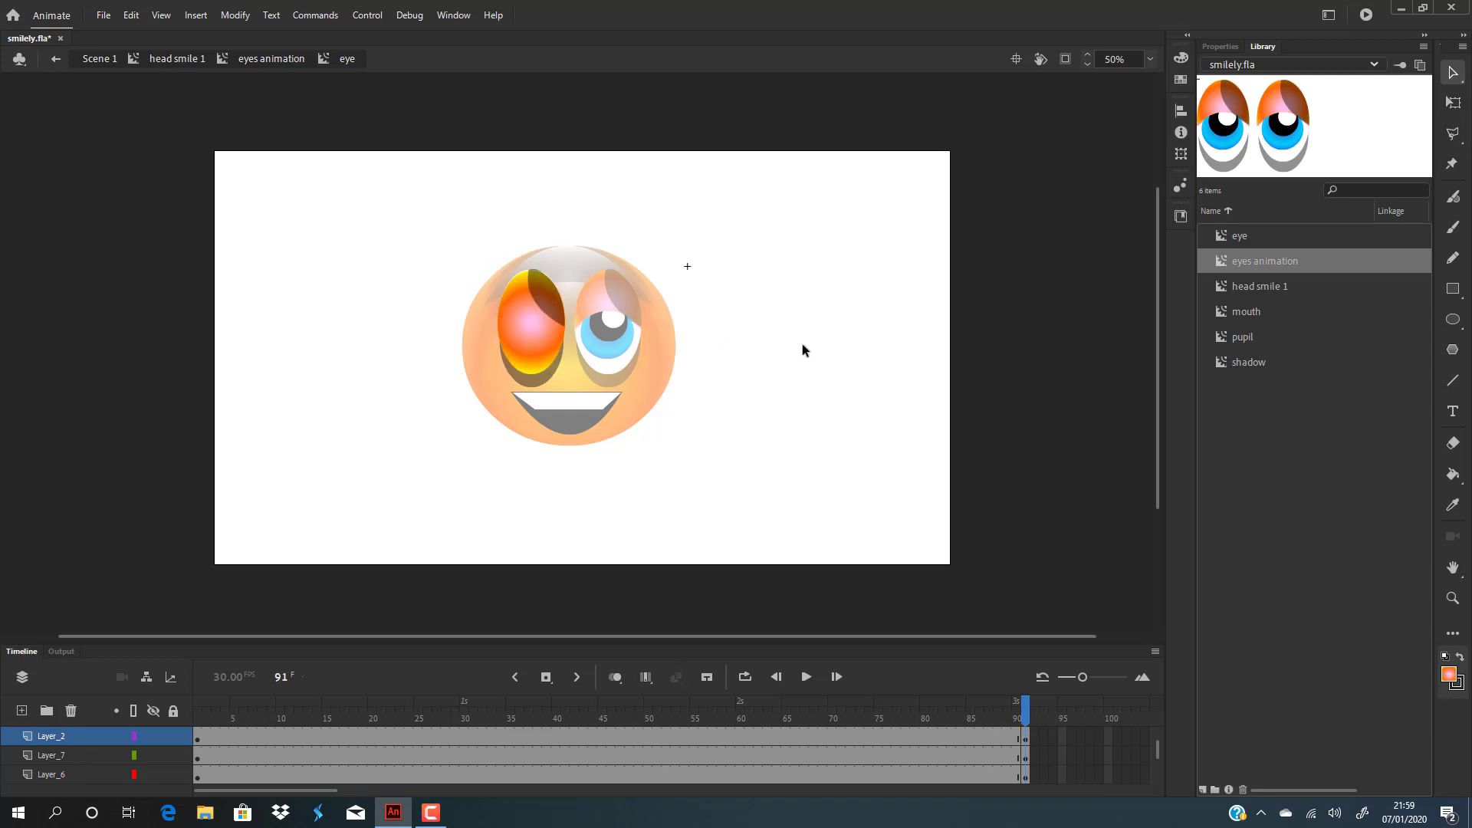
Use Gradient Transform on the closed eyelid to move its gradient centre upward and enlarge the gradient beyond the oval.
key("f")
left_click(543, 326)
left_click_drag(531, 322, 606, 346)
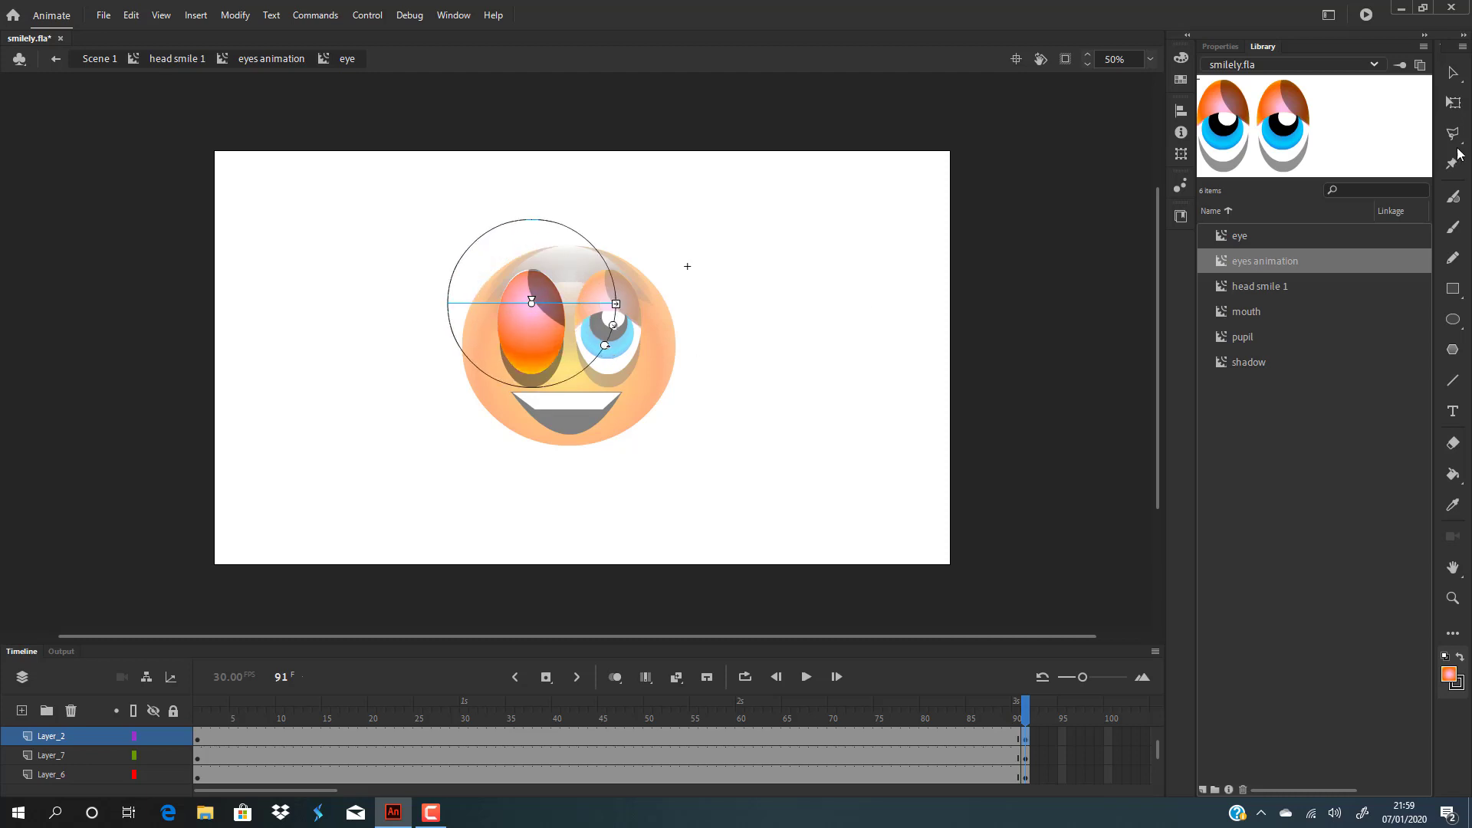
left_click(1453, 72)
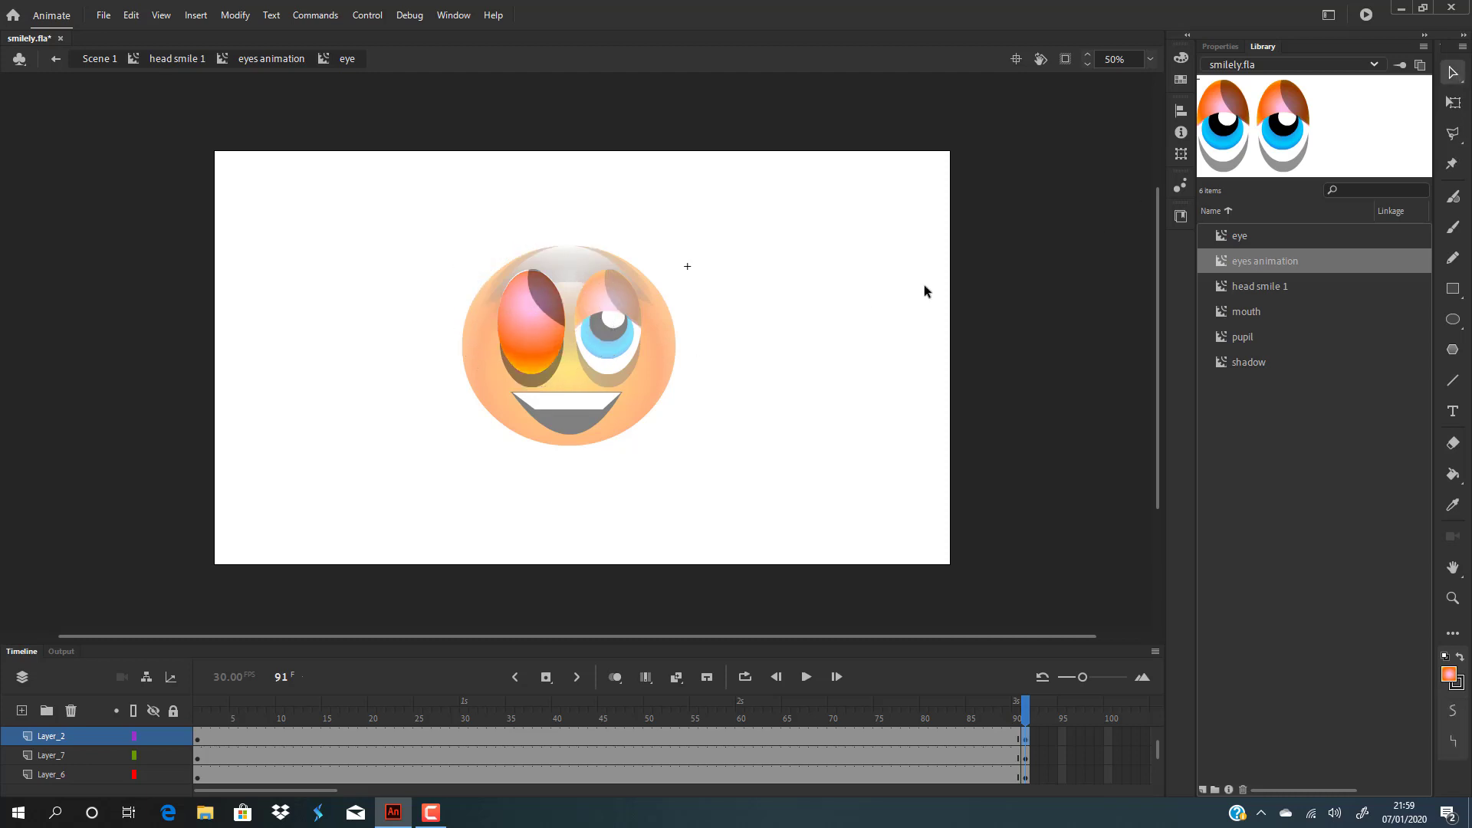
Return to the eyes animation symbol, test the movie to watch the eyes blink, and close the preview.
double_click(878, 390)
left_click(877, 389)
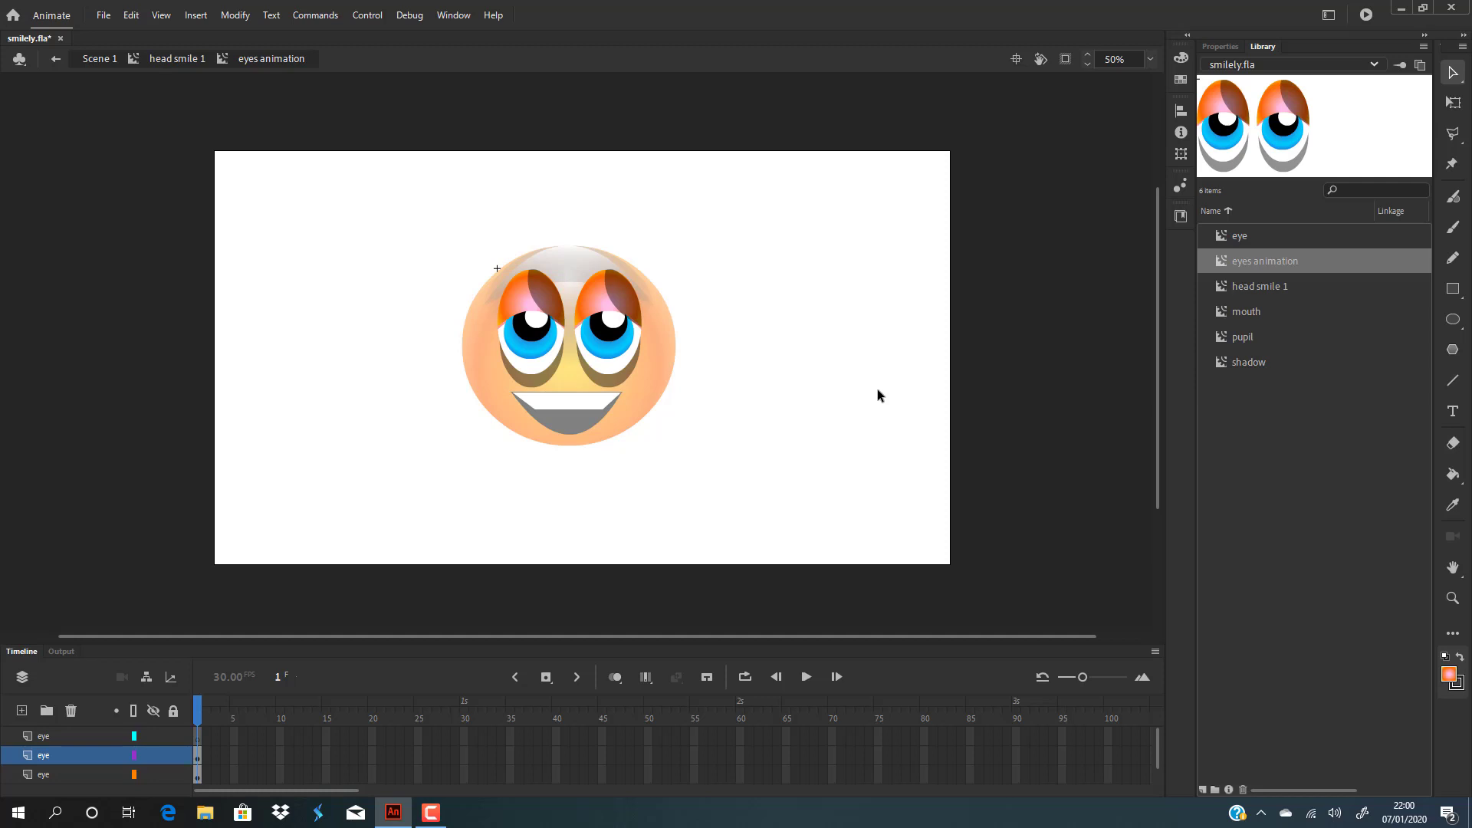
key("ctrl+Return")
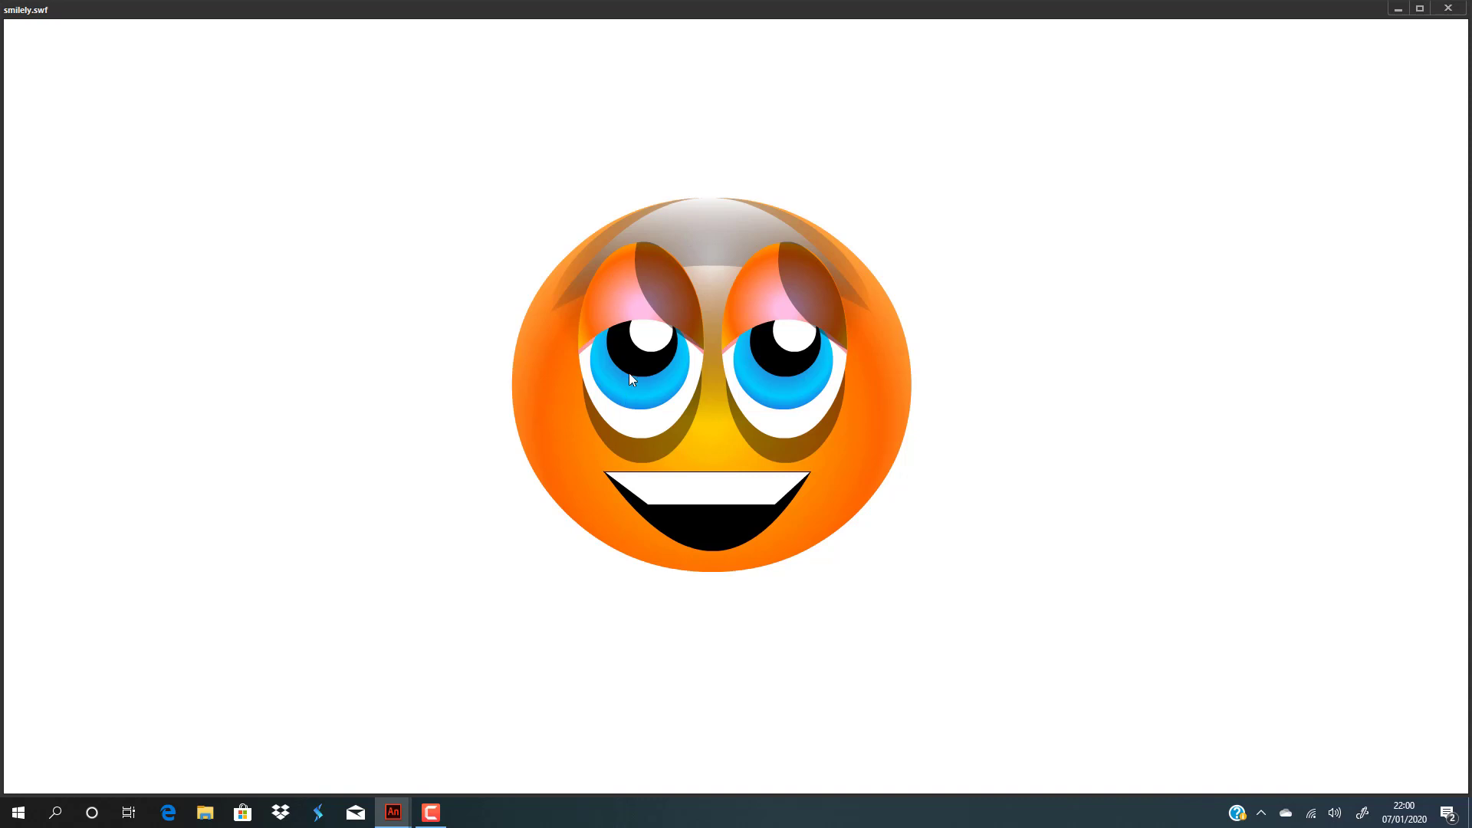
left_click(1449, 9)
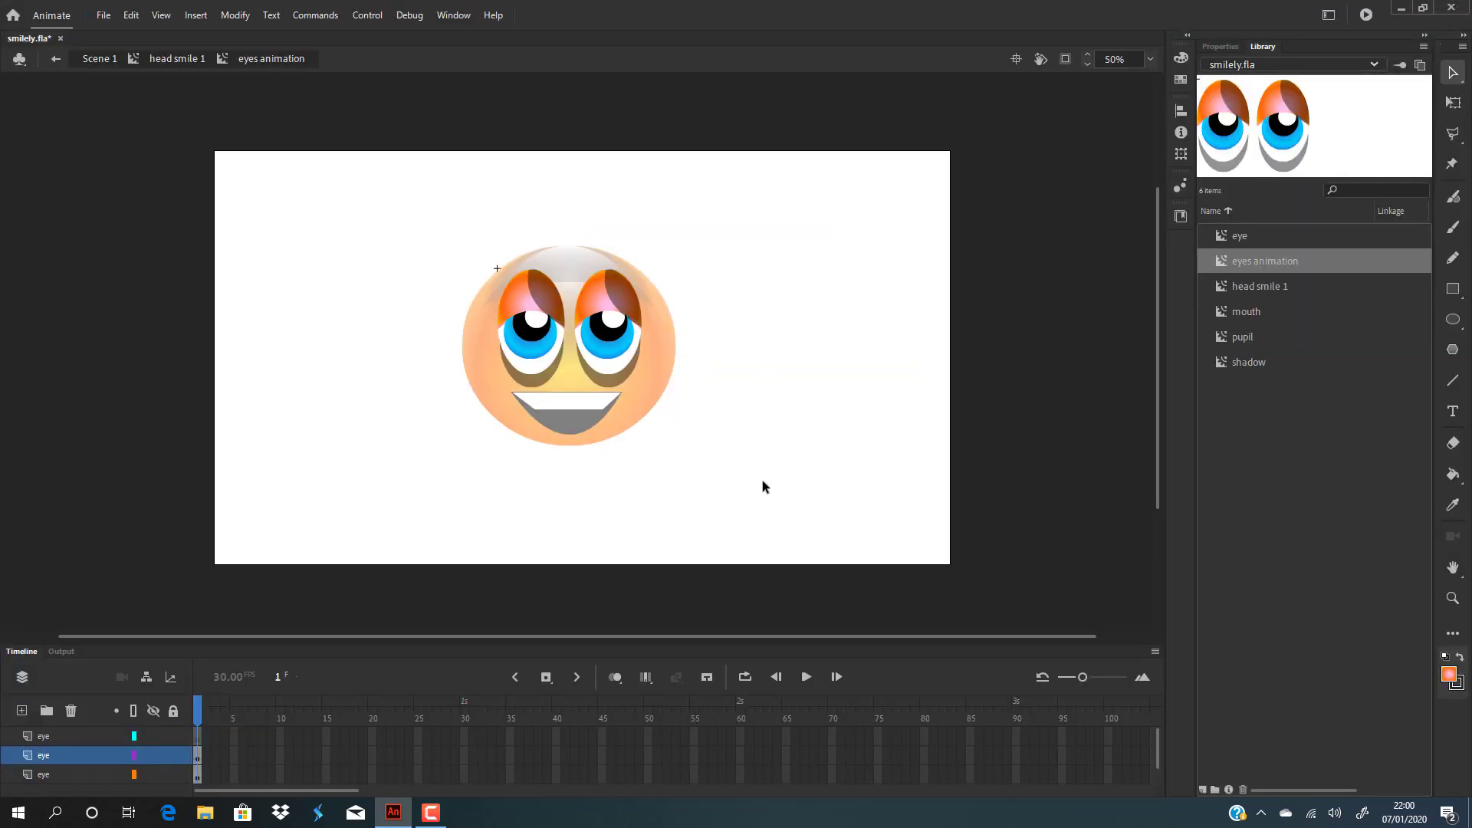
Open the eye symbol and extend the closed-eye frames on all its artwork layers to about frame 150.
double_click(524, 310)
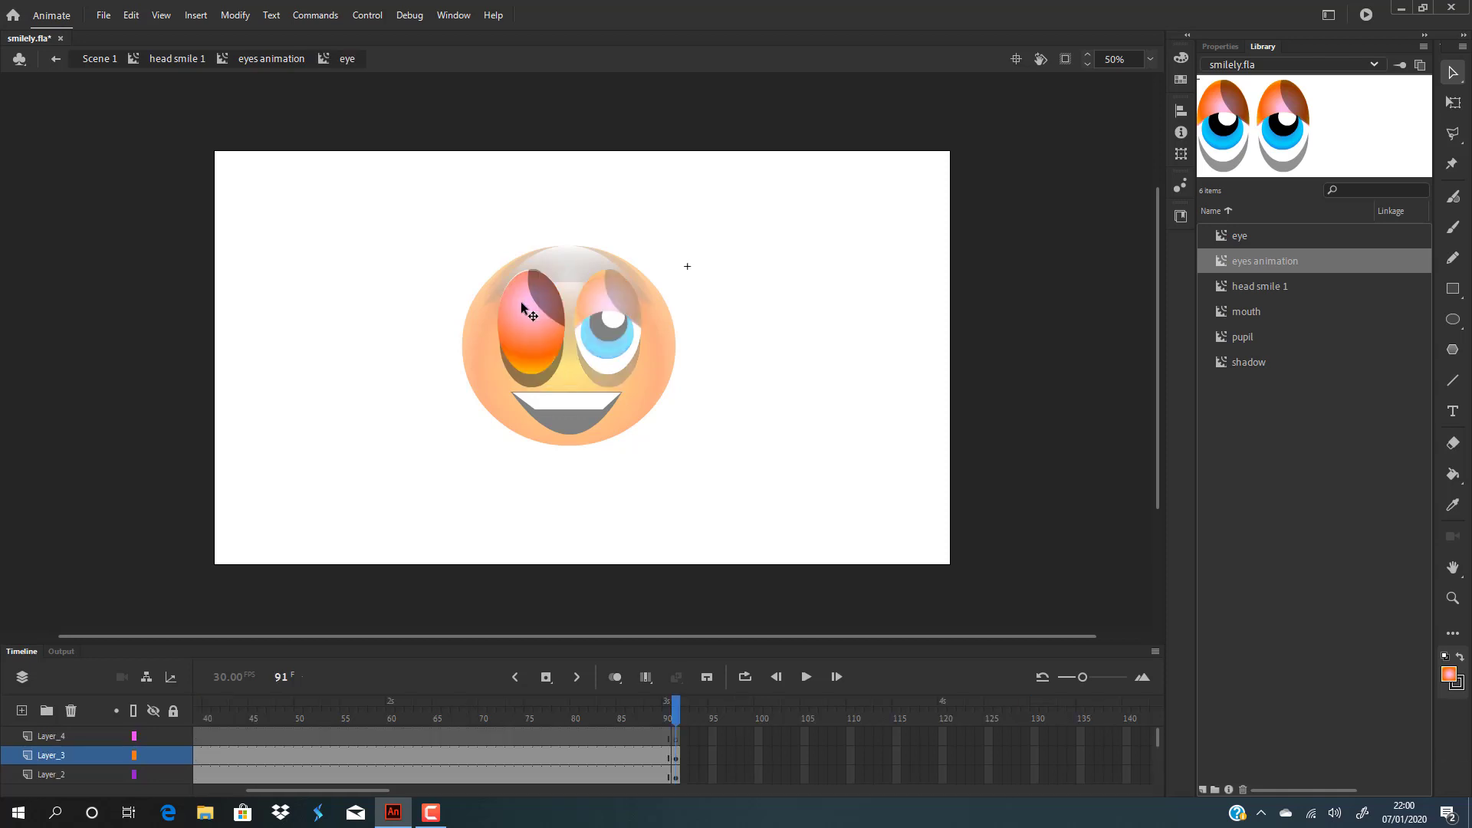
left_click(685, 736)
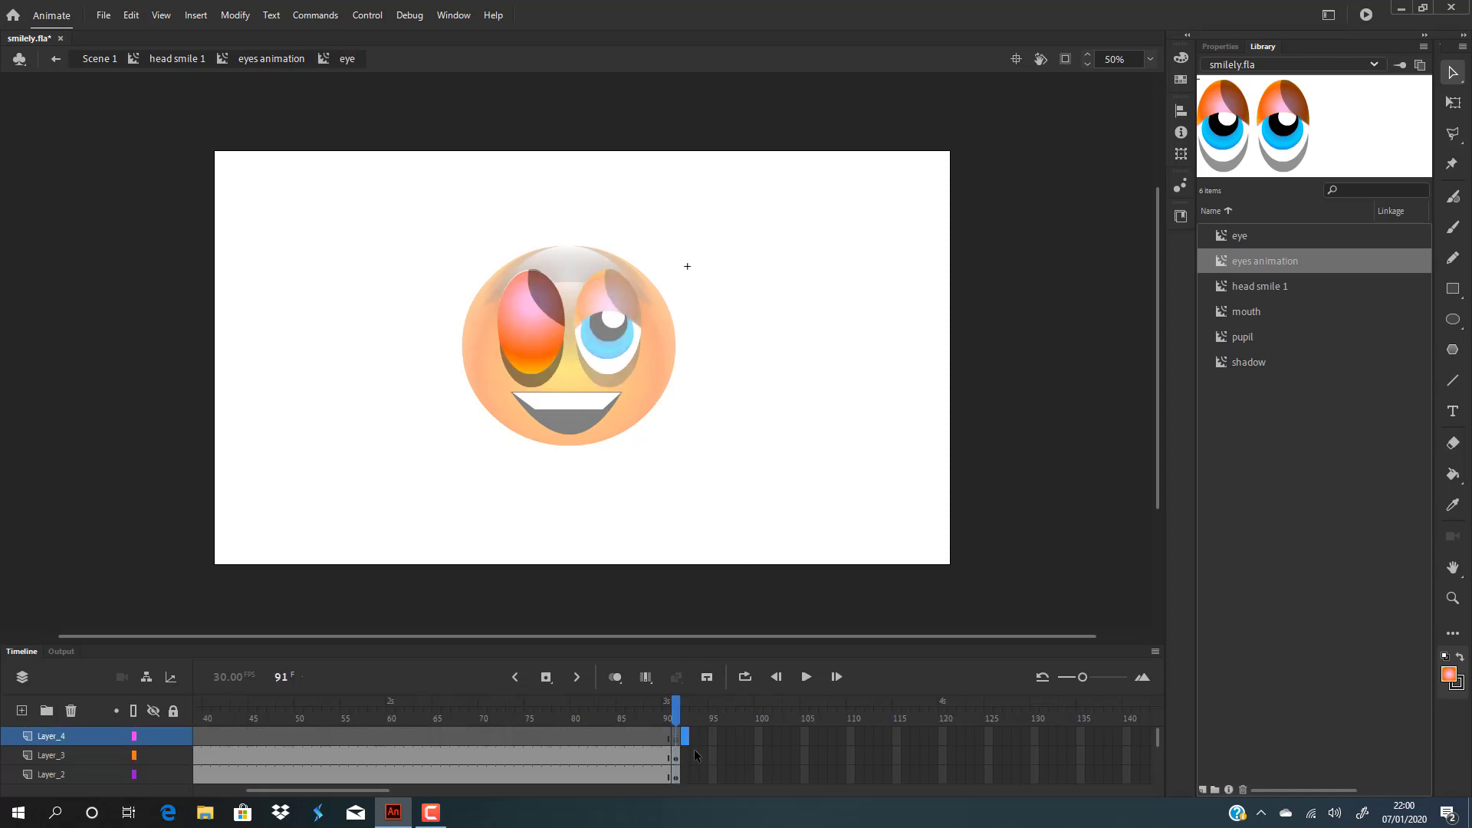
left_click(703, 737)
left_click_drag(678, 781, 850, 773)
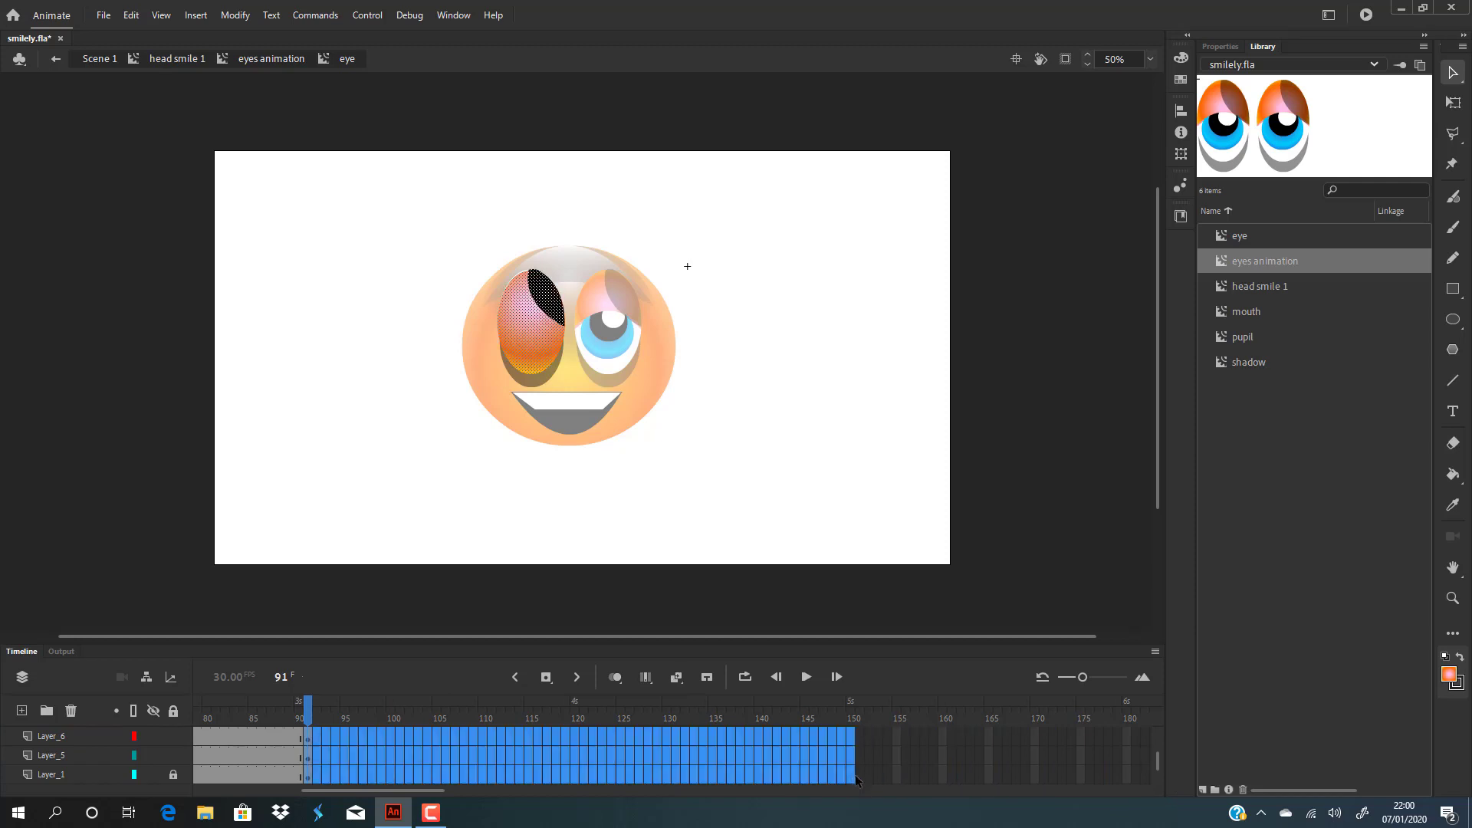
left_click(917, 744)
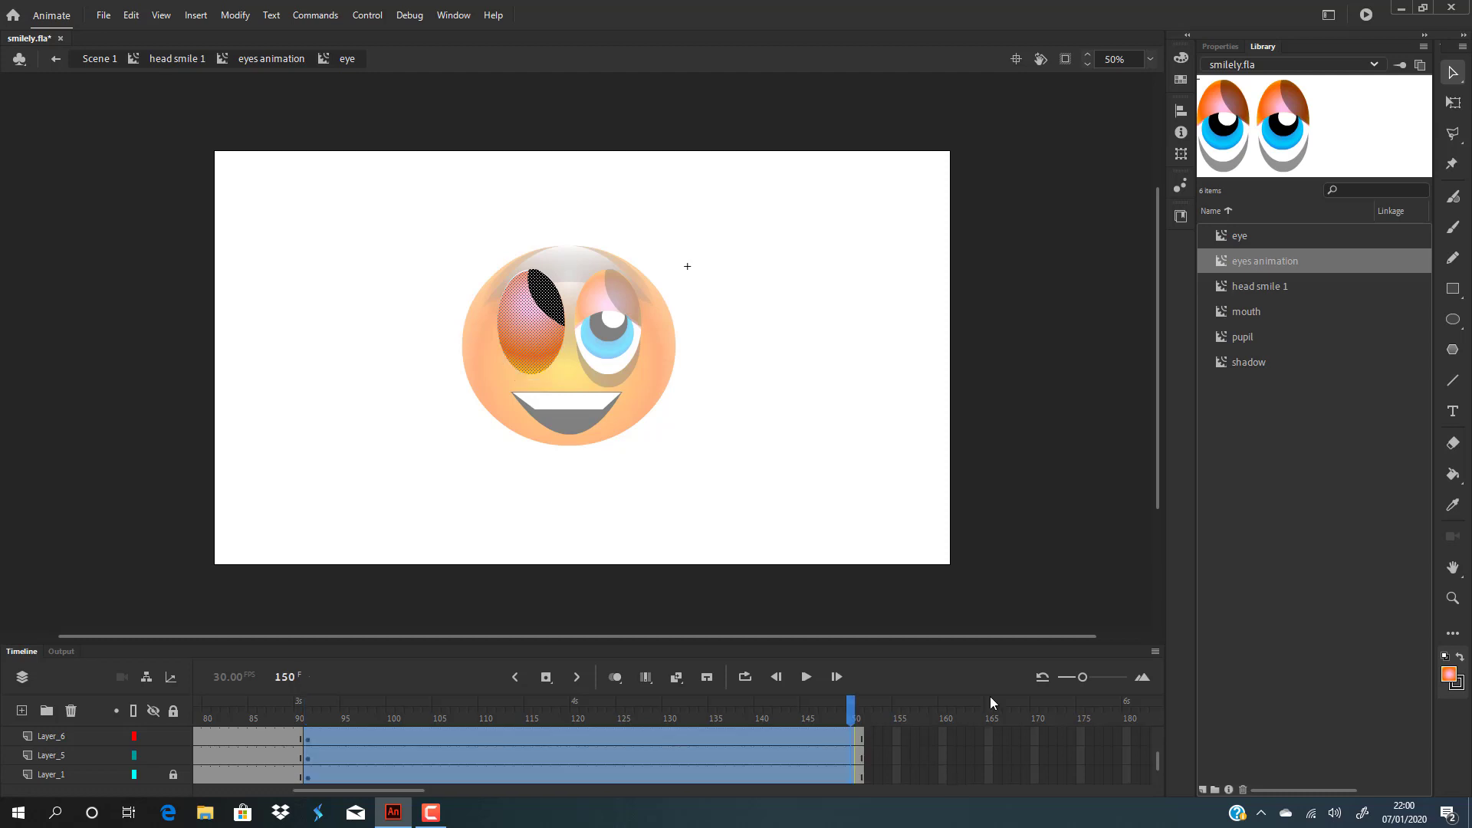
left_click(1013, 539)
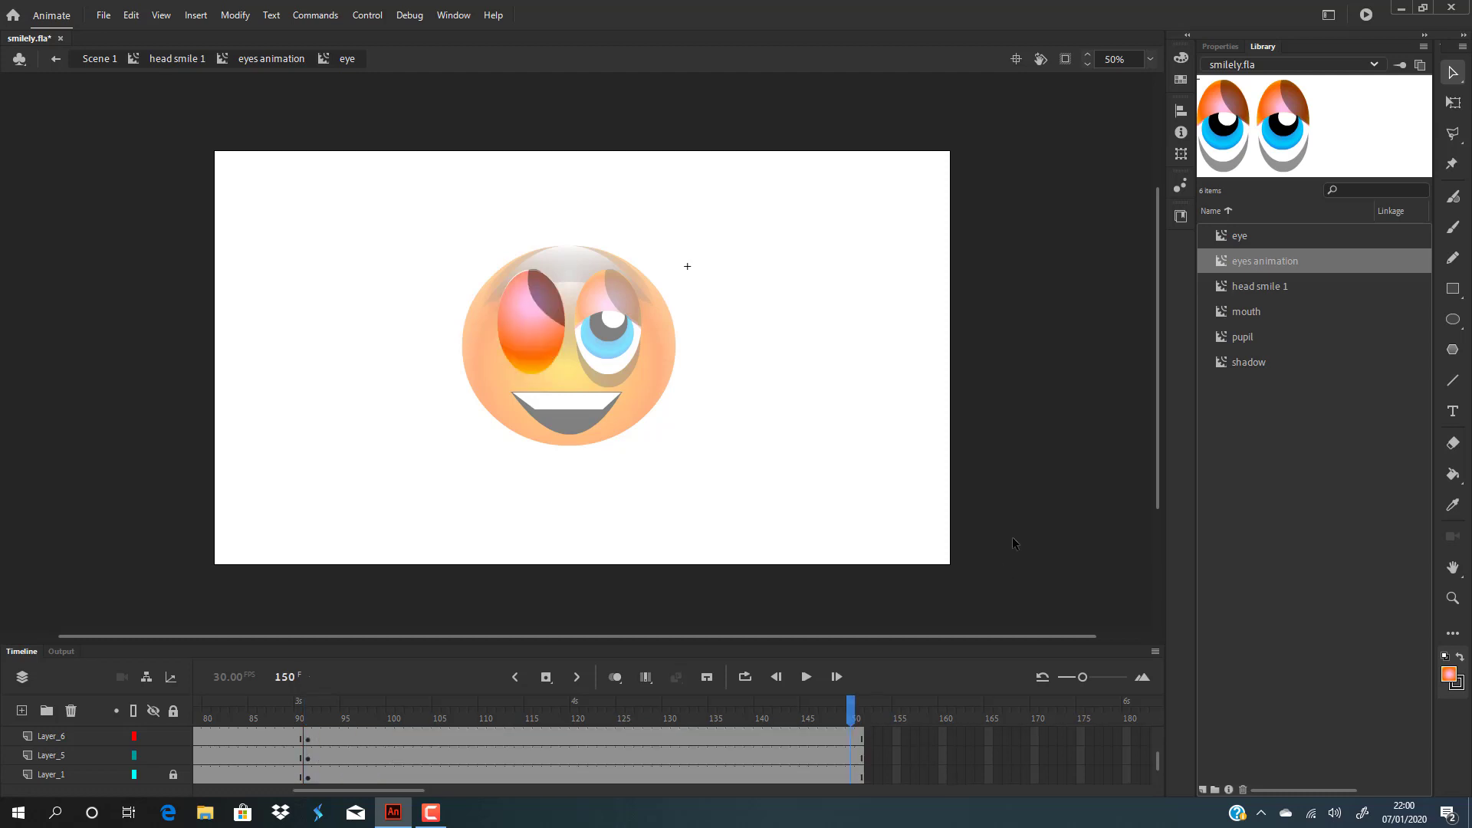
Return to the eyes animation symbol, test the movie to check the blink timing, and close the preview.
double_click(1012, 539)
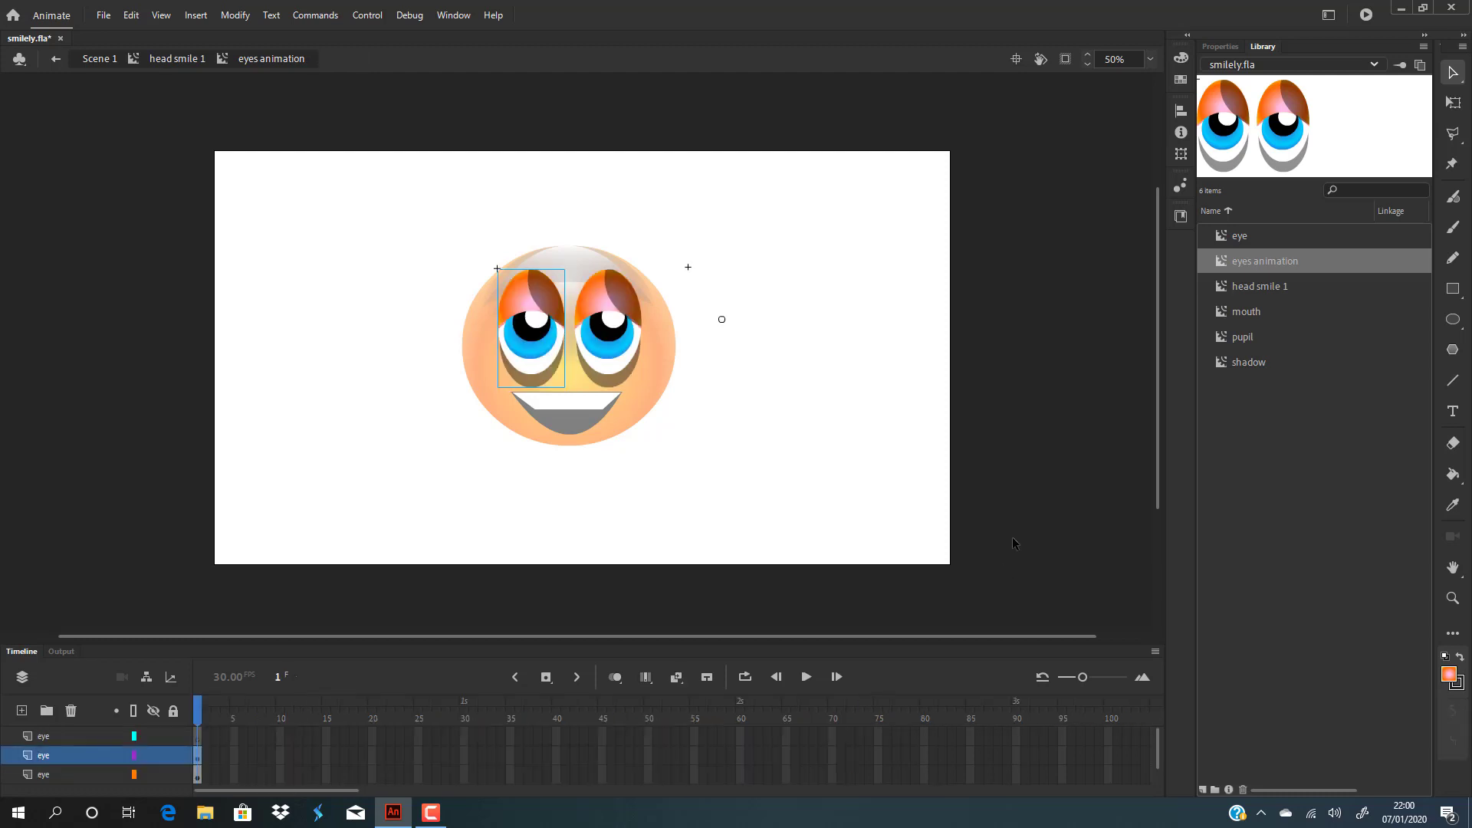
left_click(1013, 542)
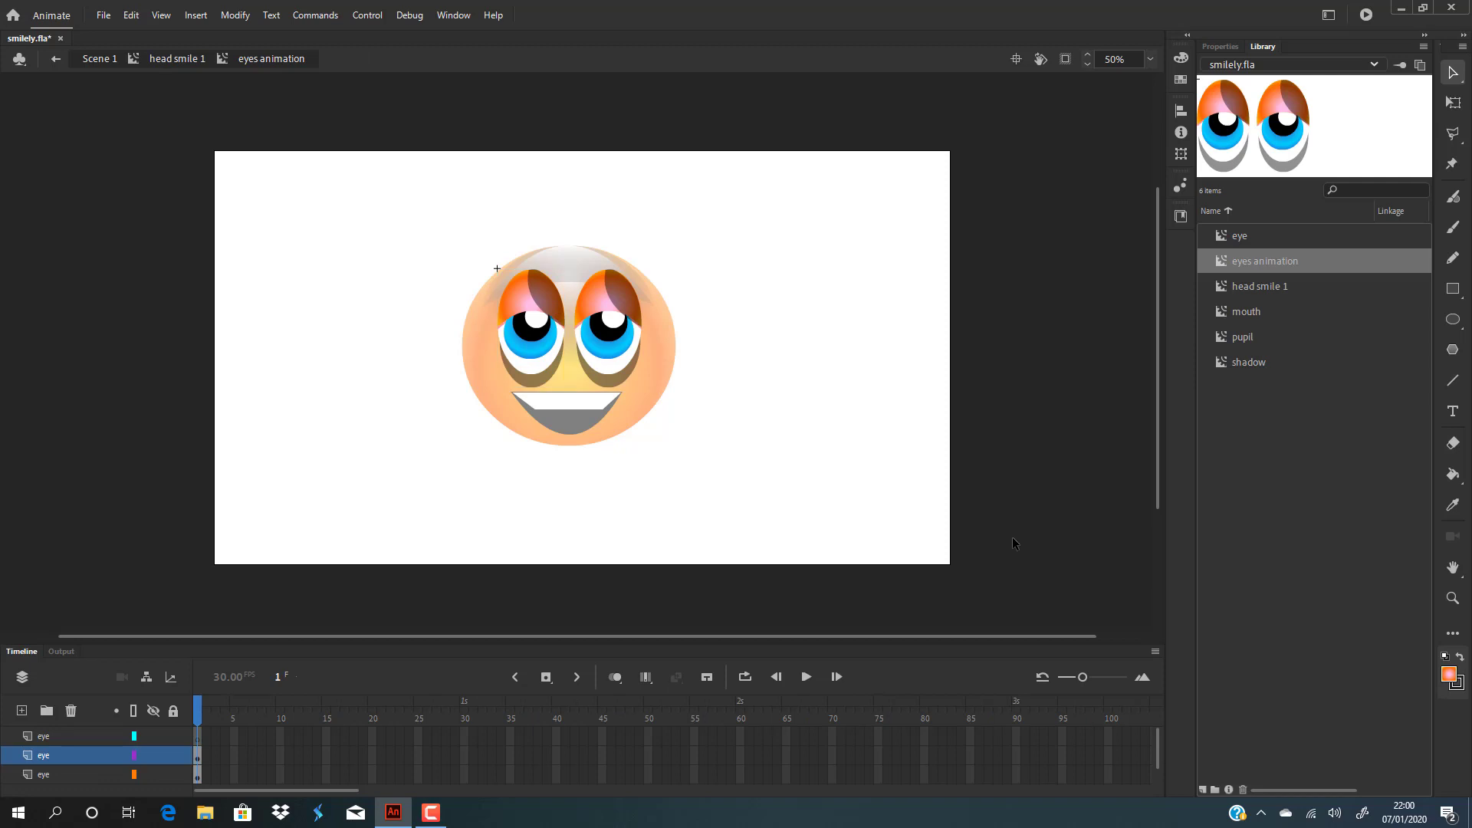
key("ctrl+Return")
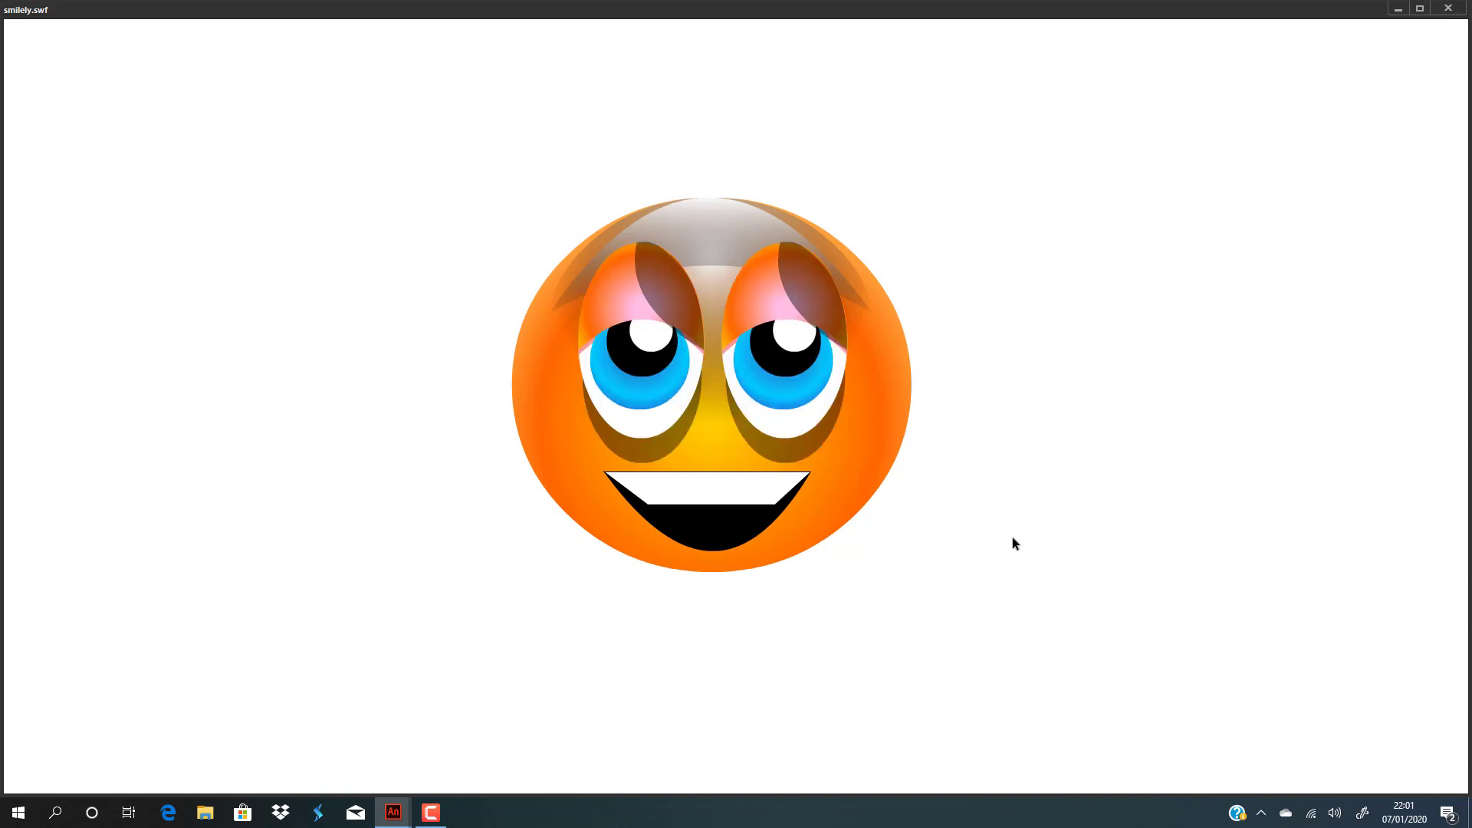
left_click(1447, 12)
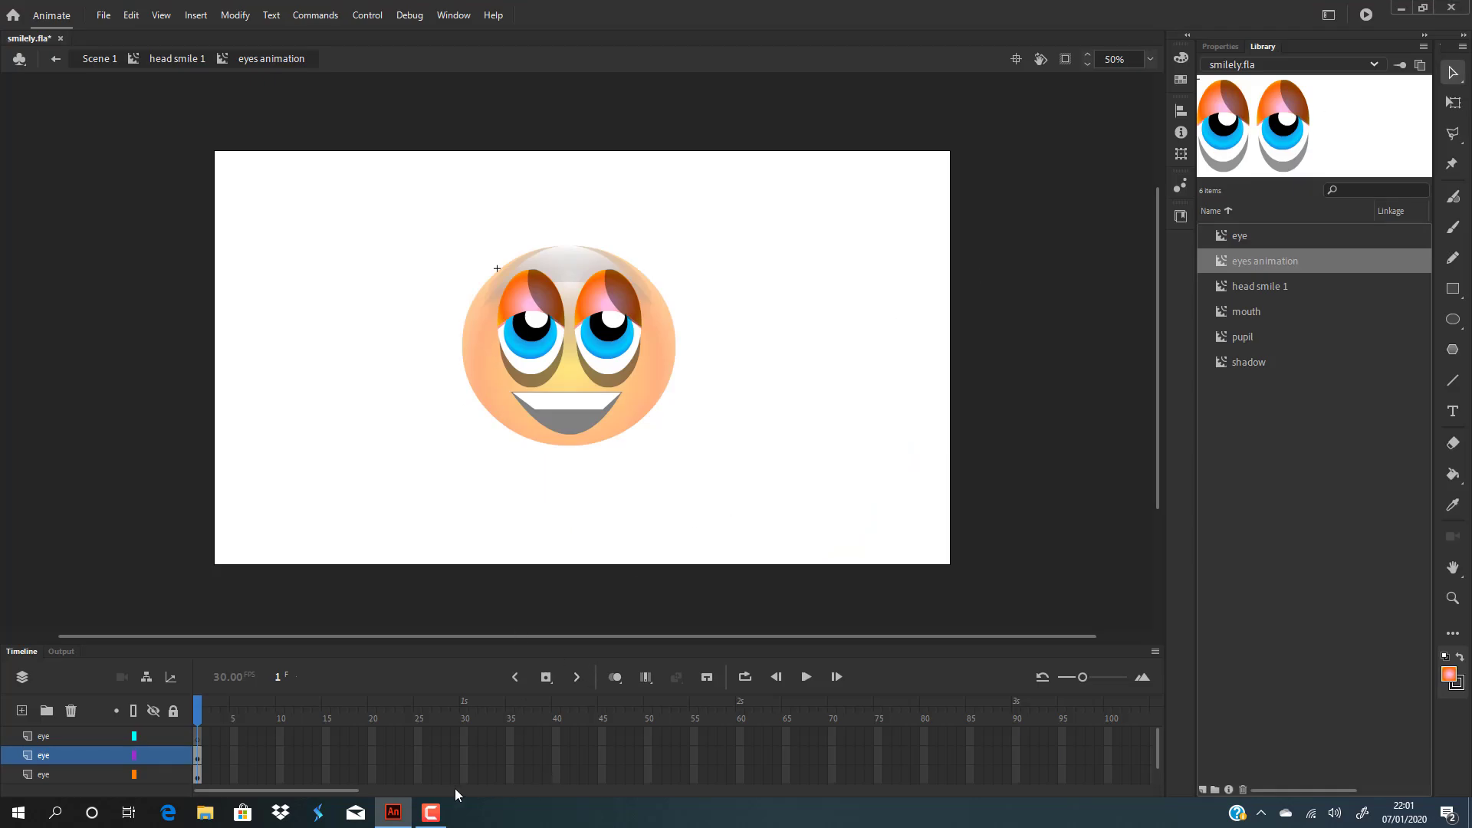
Reopen the eye symbol and remove the frames from frame 120 onward on Layer_4, Layer_3 and Layer_2.
left_click(531, 332)
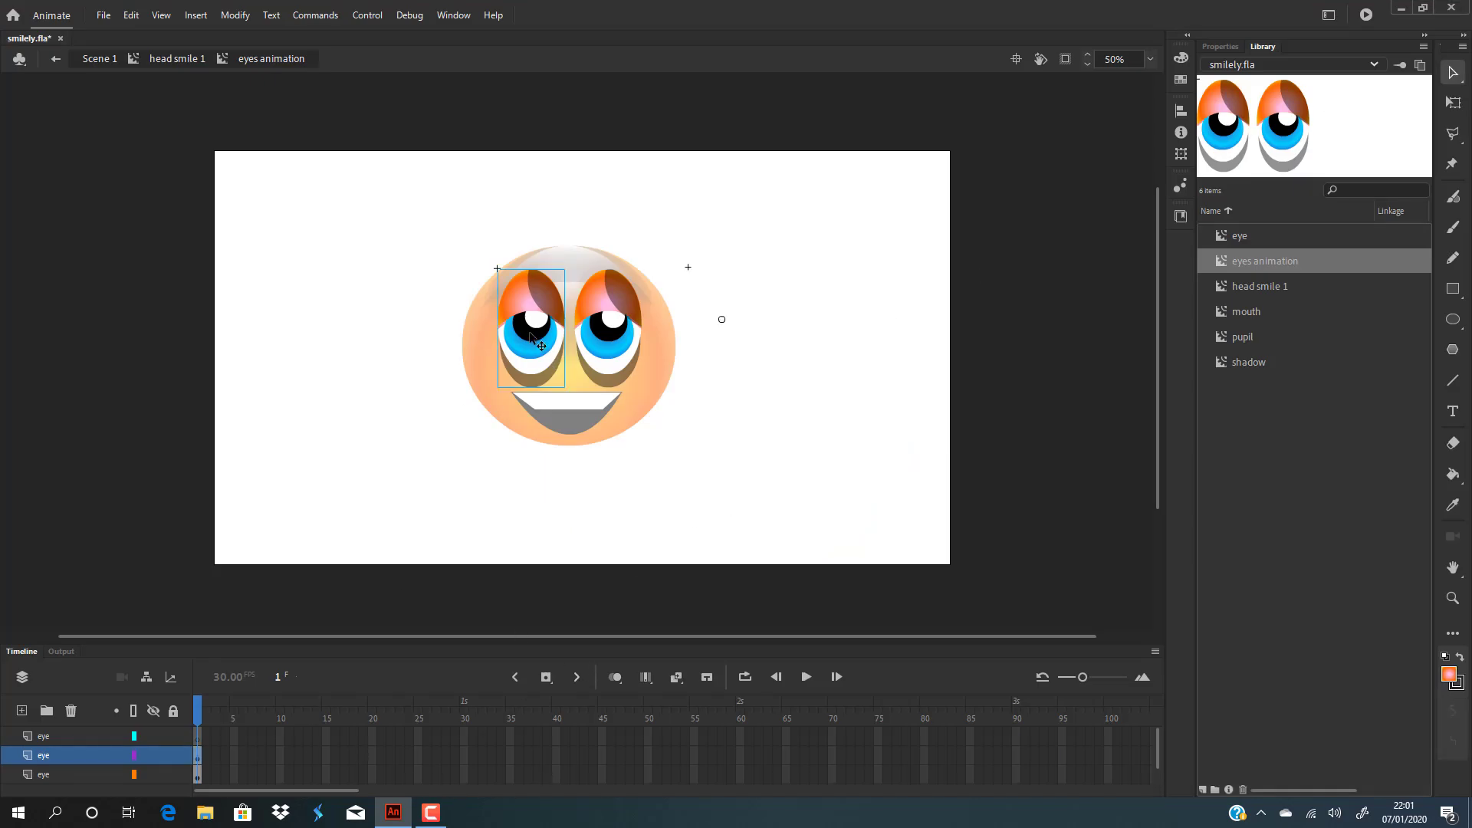
left_click(371, 357)
double_click(535, 332)
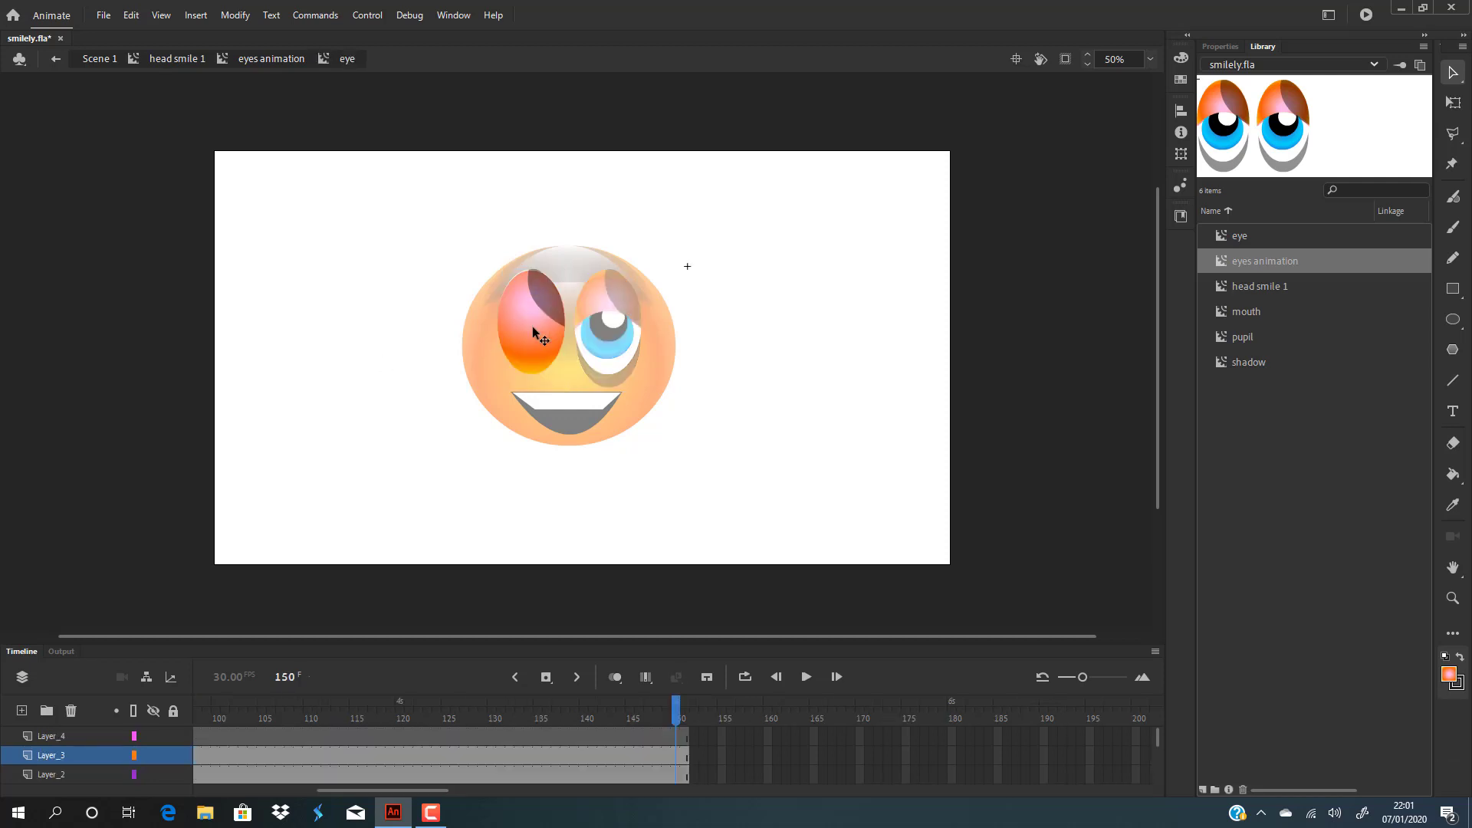
left_click(741, 756)
left_click(688, 735)
left_click(722, 753)
left_click_drag(687, 736, 399, 779)
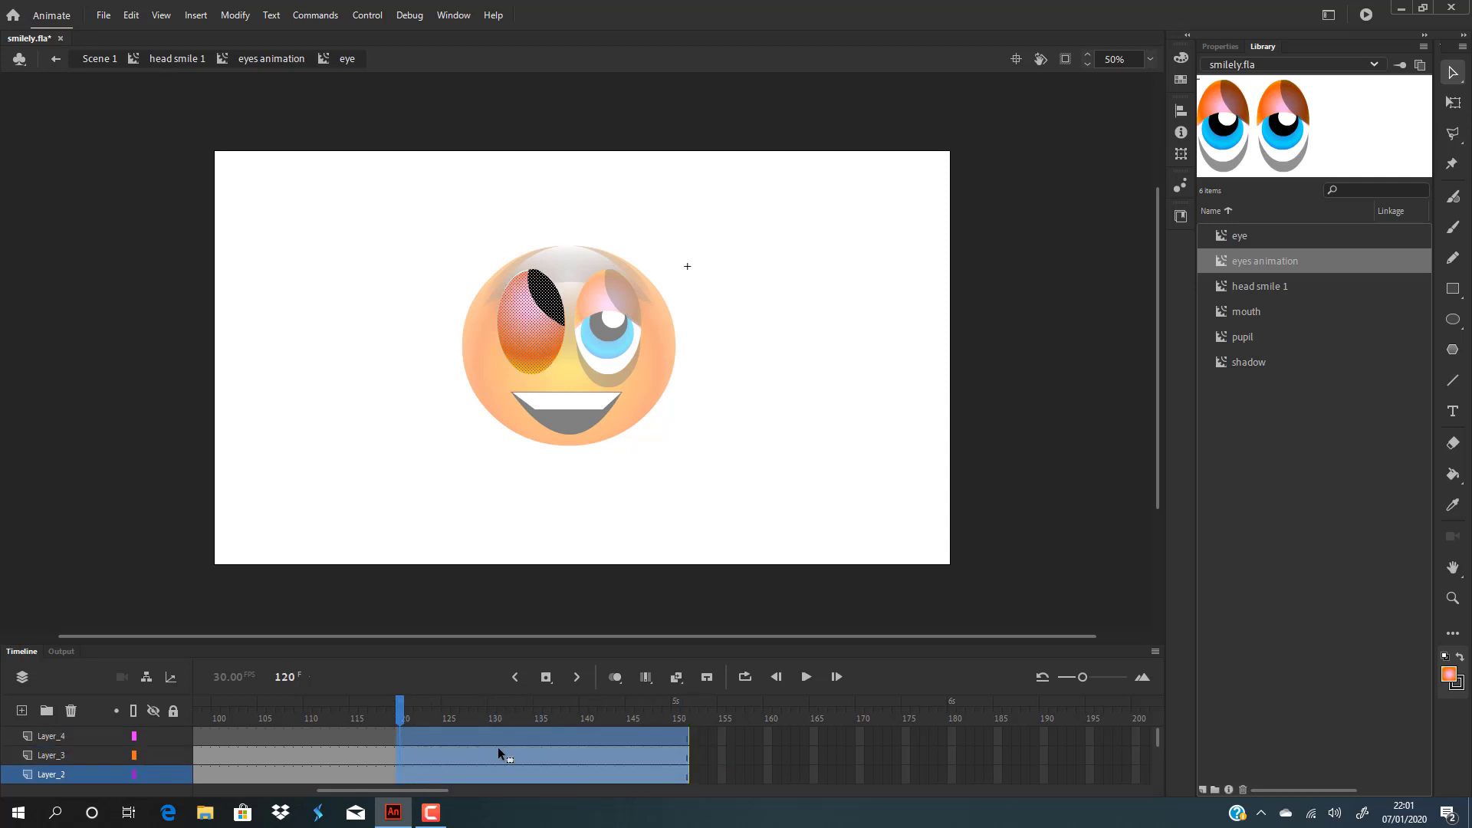
right_click(498, 749)
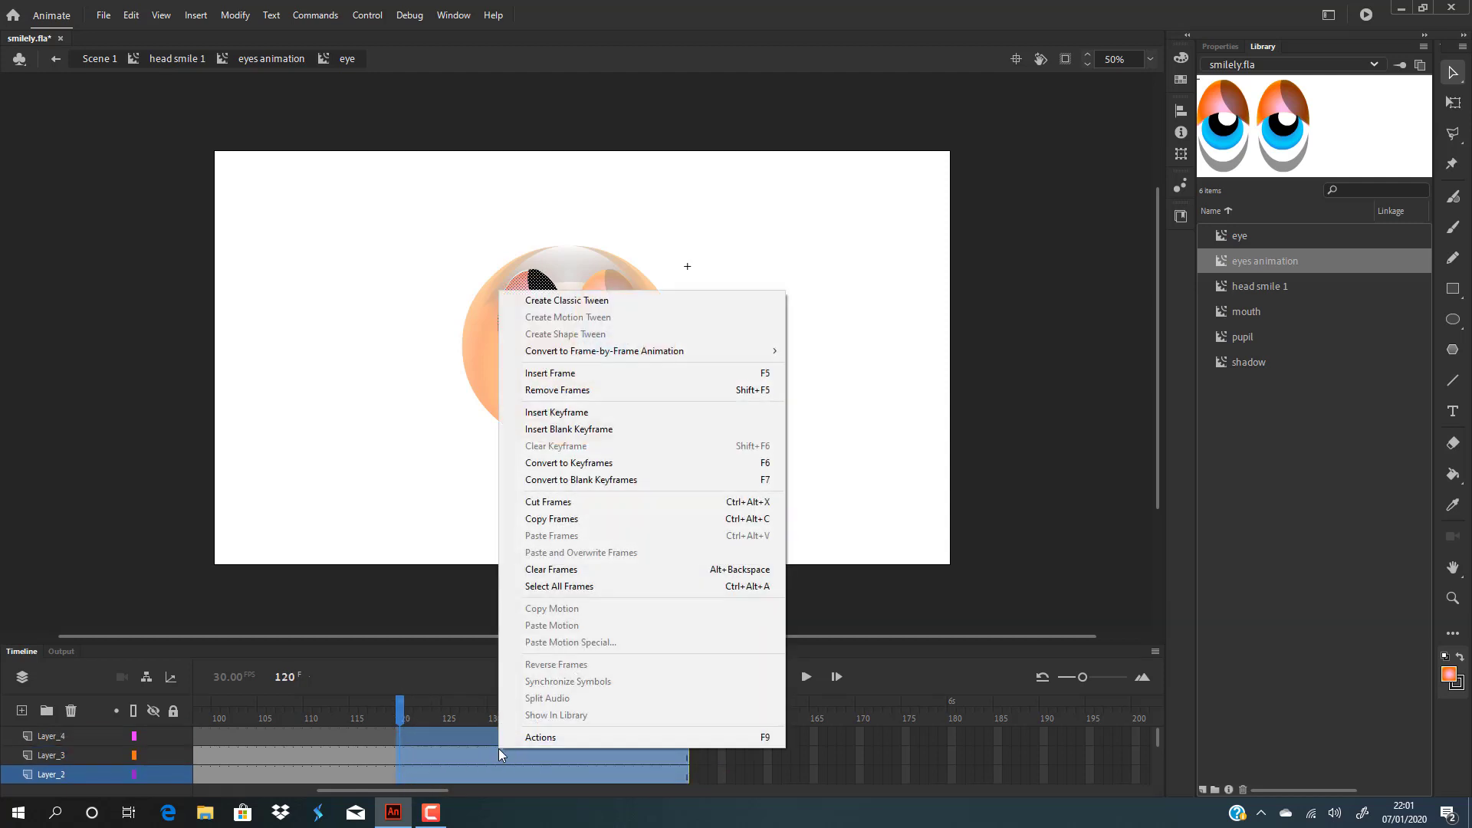
left_click(579, 392)
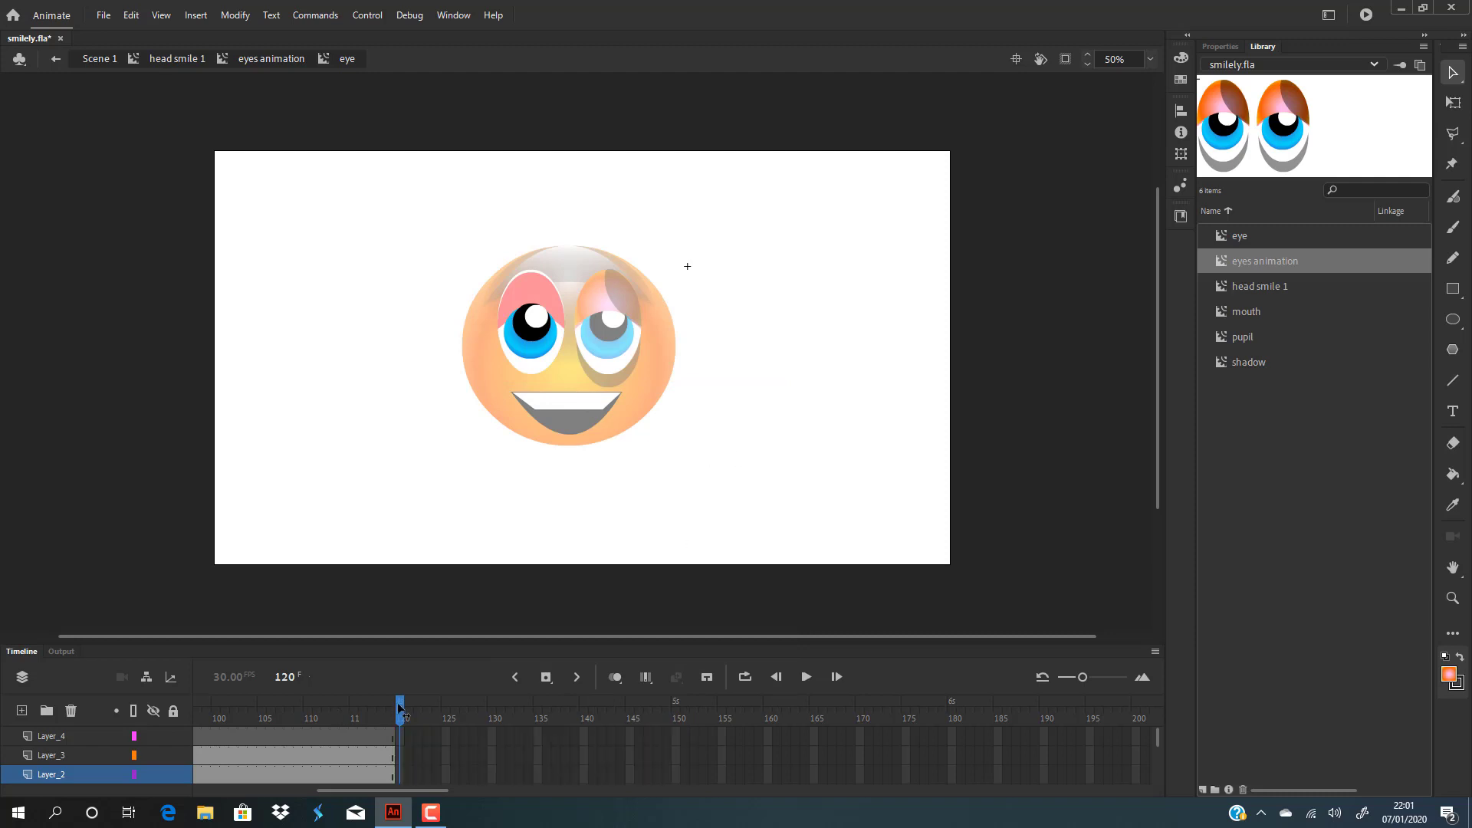
Remove the frames from frame 118 onward on Layer_7, Layer_6 and Layer_5.
scroll(450, 770, "down", 3)
scroll(448, 770, "up", 2)
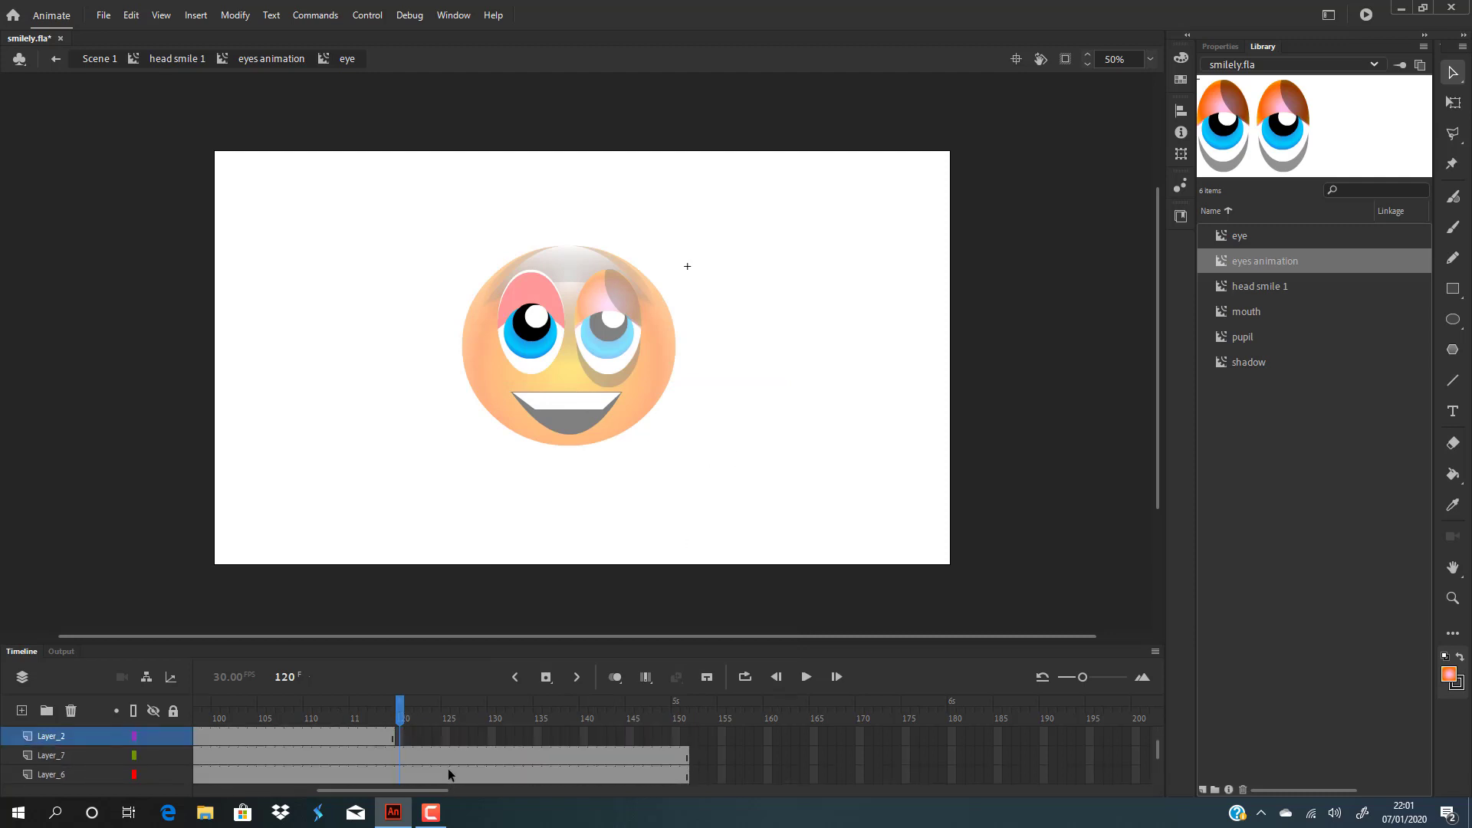
left_click_drag(685, 764, 414, 744)
right_click(415, 751)
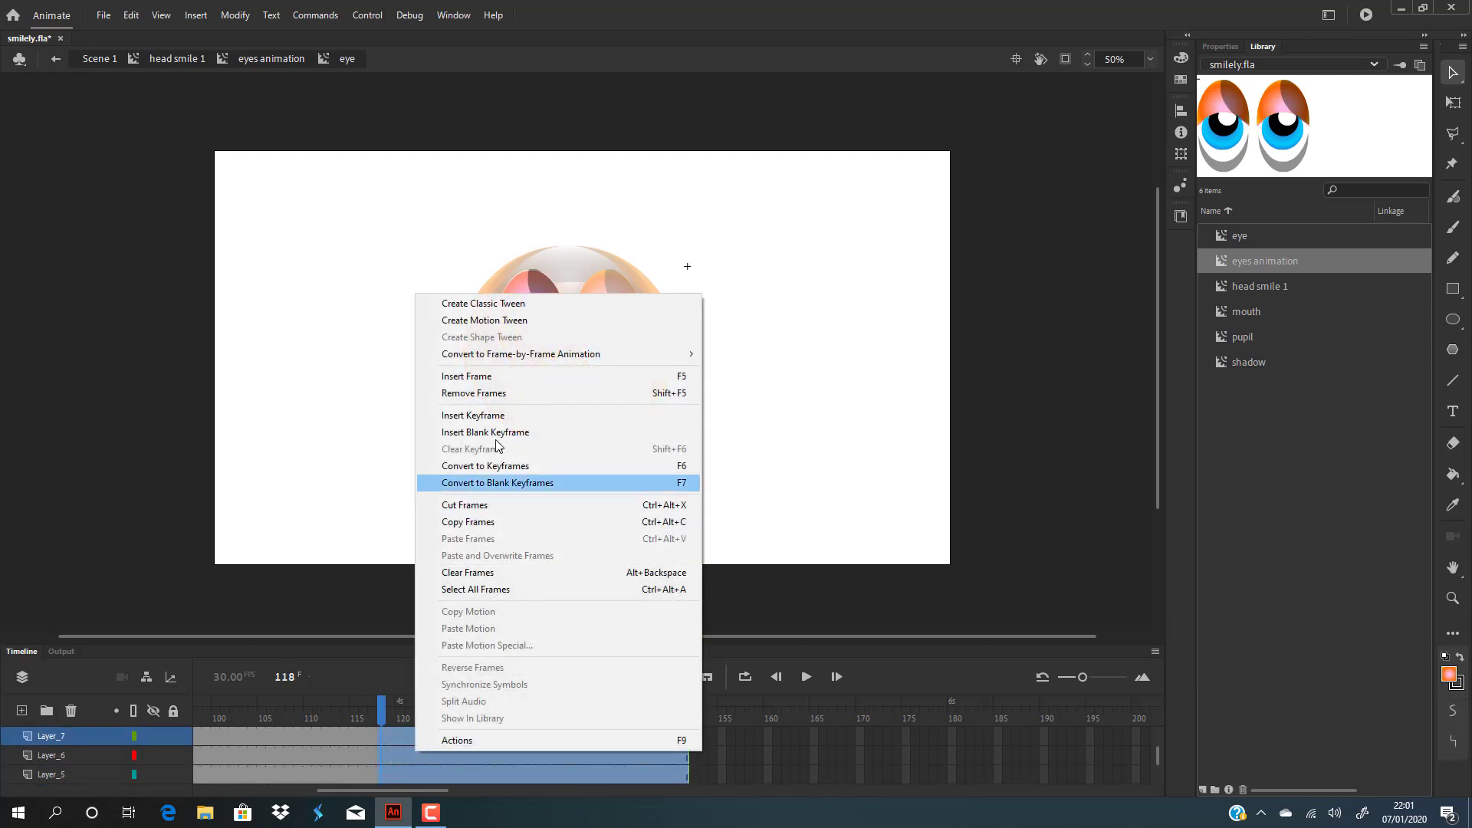
left_click(498, 393)
scroll(423, 765, "up", 1)
left_click(420, 768)
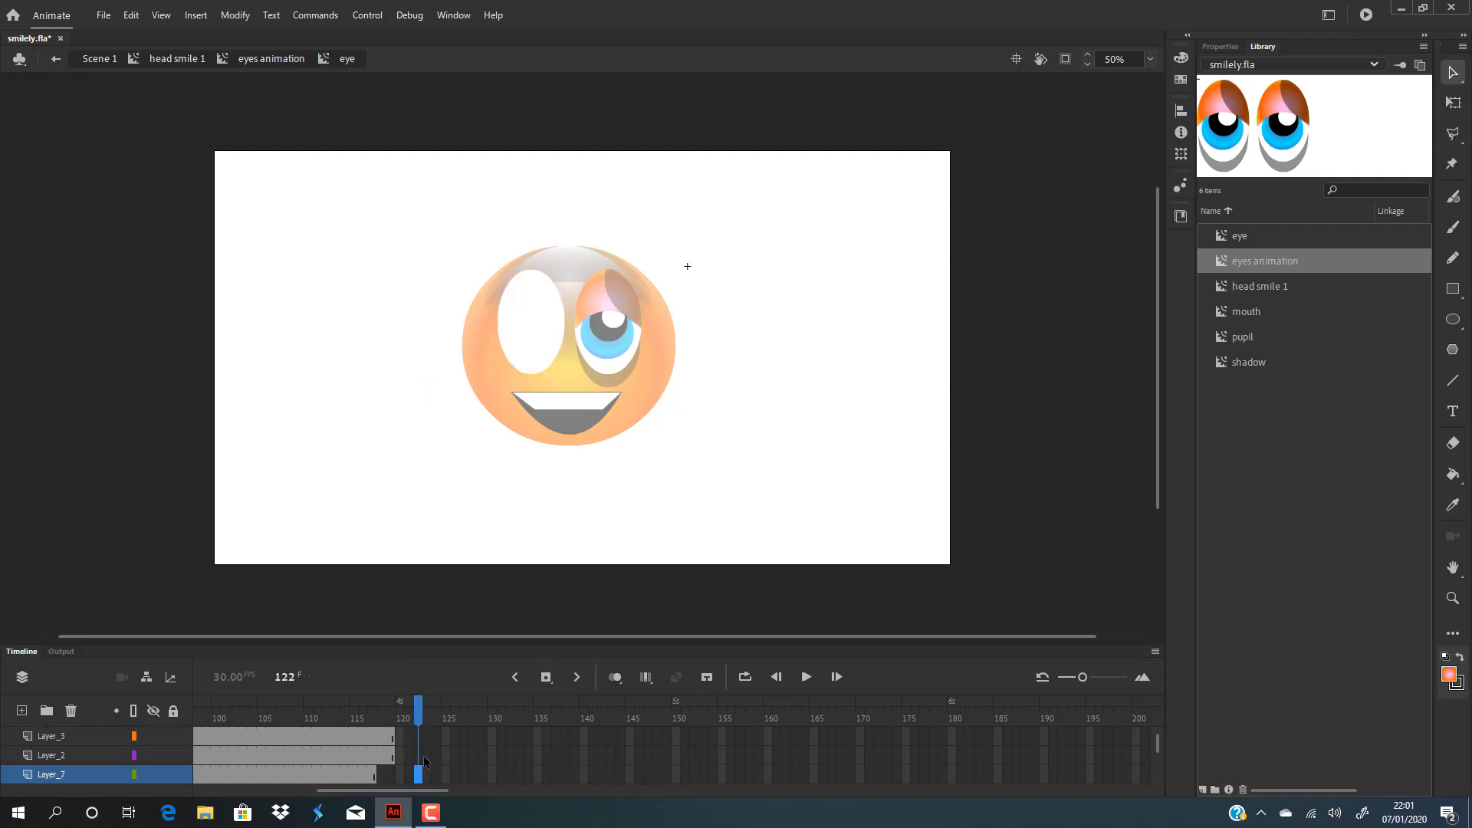
Remove the frames from frame 120 onward on Layer_1.
scroll(421, 760, "down", 1)
scroll(420, 754, "up", 1)
left_click_drag(385, 758, 392, 798)
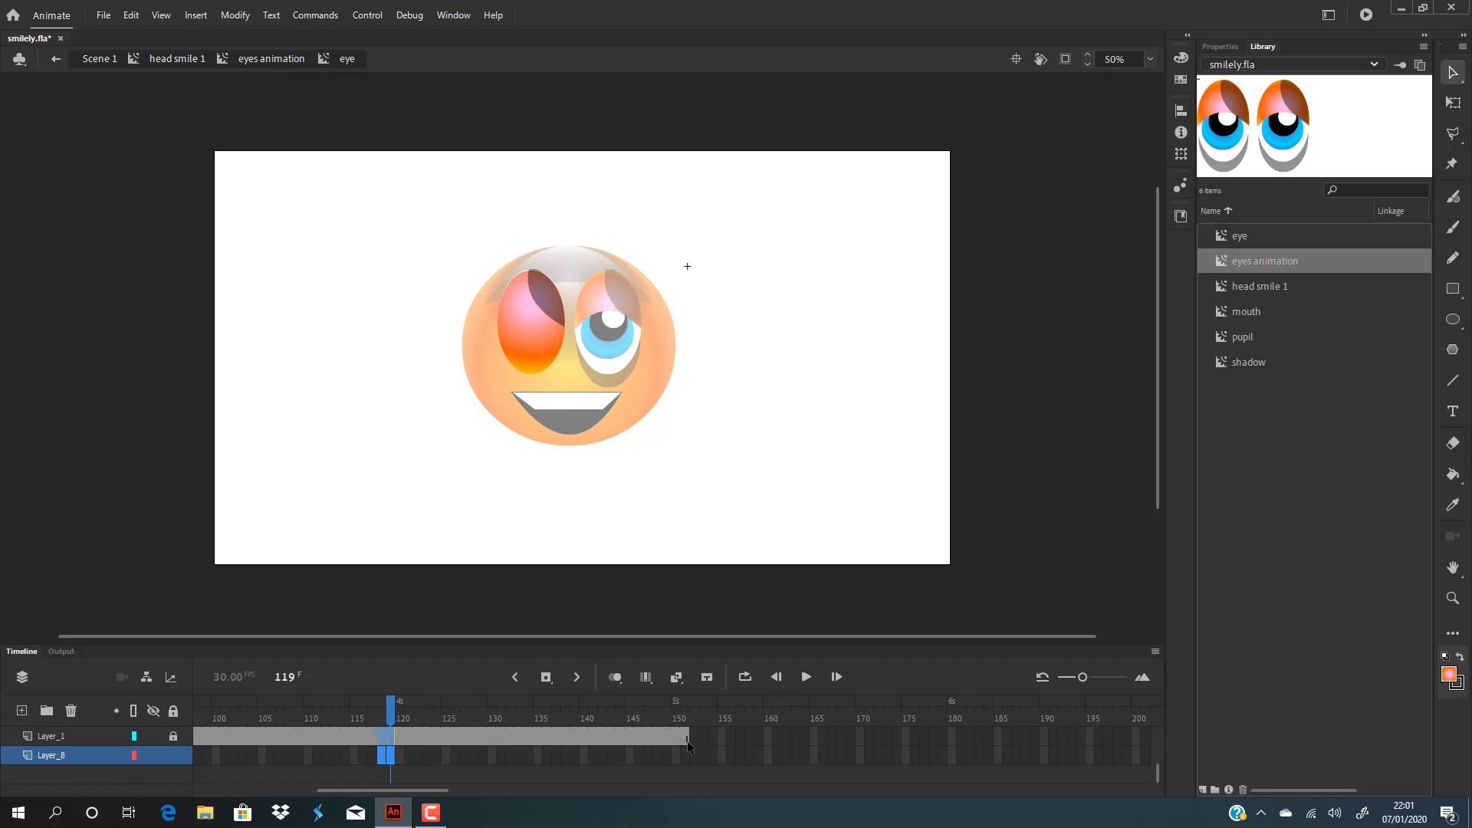
left_click_drag(687, 741, 397, 739)
right_click(418, 736)
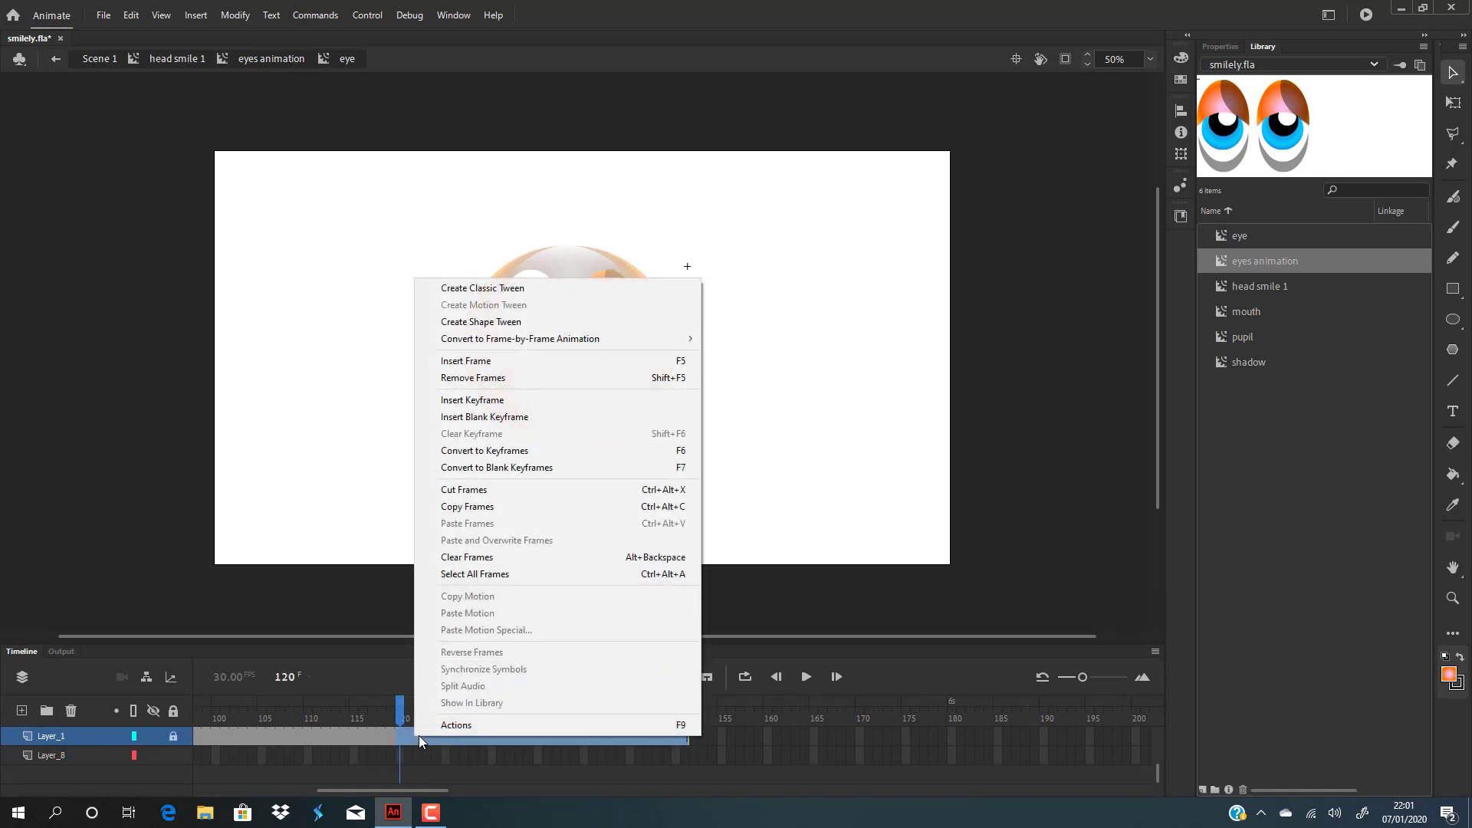
left_click(514, 378)
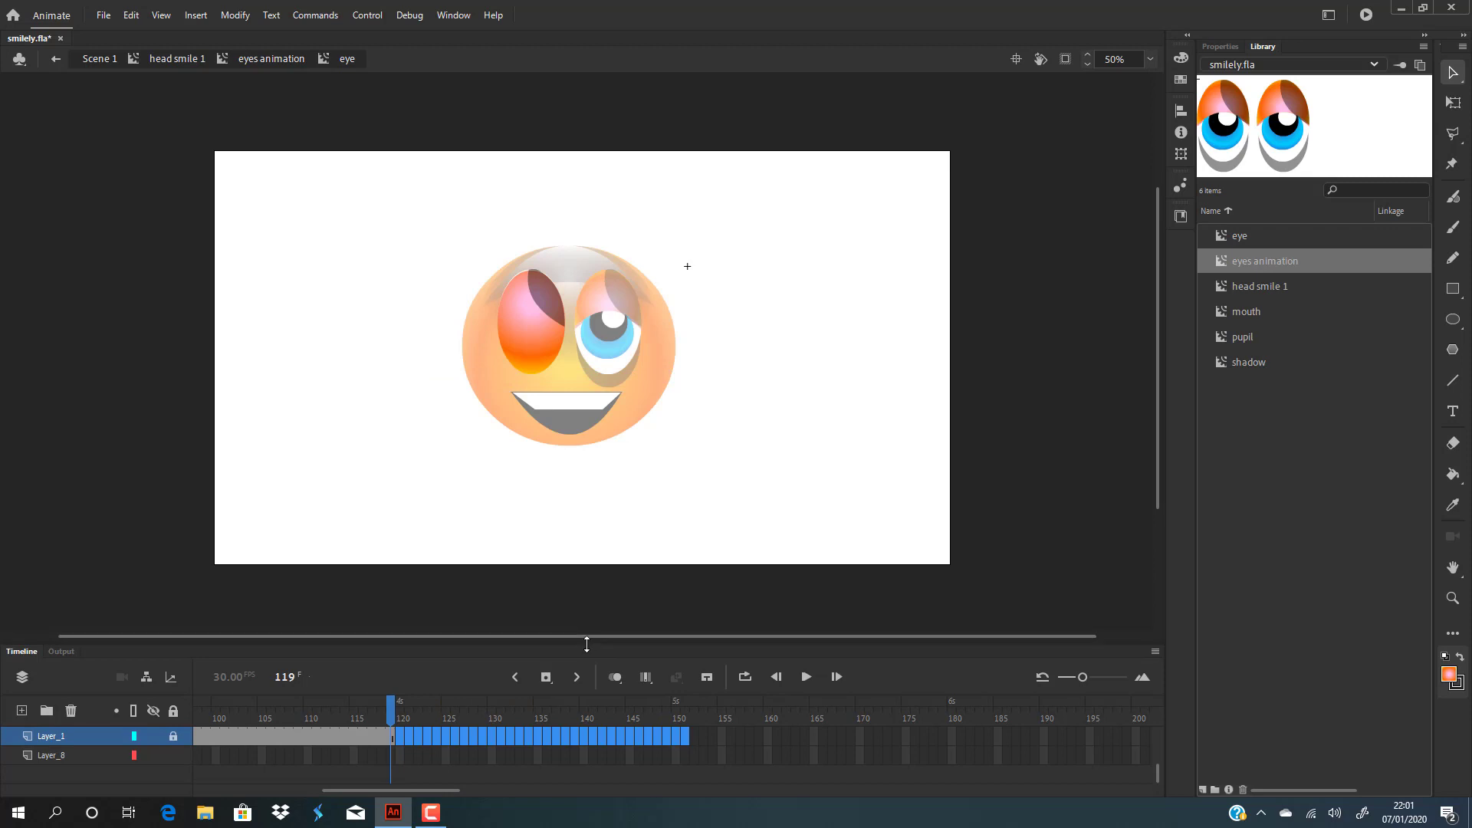
Enlarge the timeline to show all layers and insert frames 118 to 119 on Layer_7, Layer_6 and Layer_5.
left_click_drag(586, 645, 595, 357)
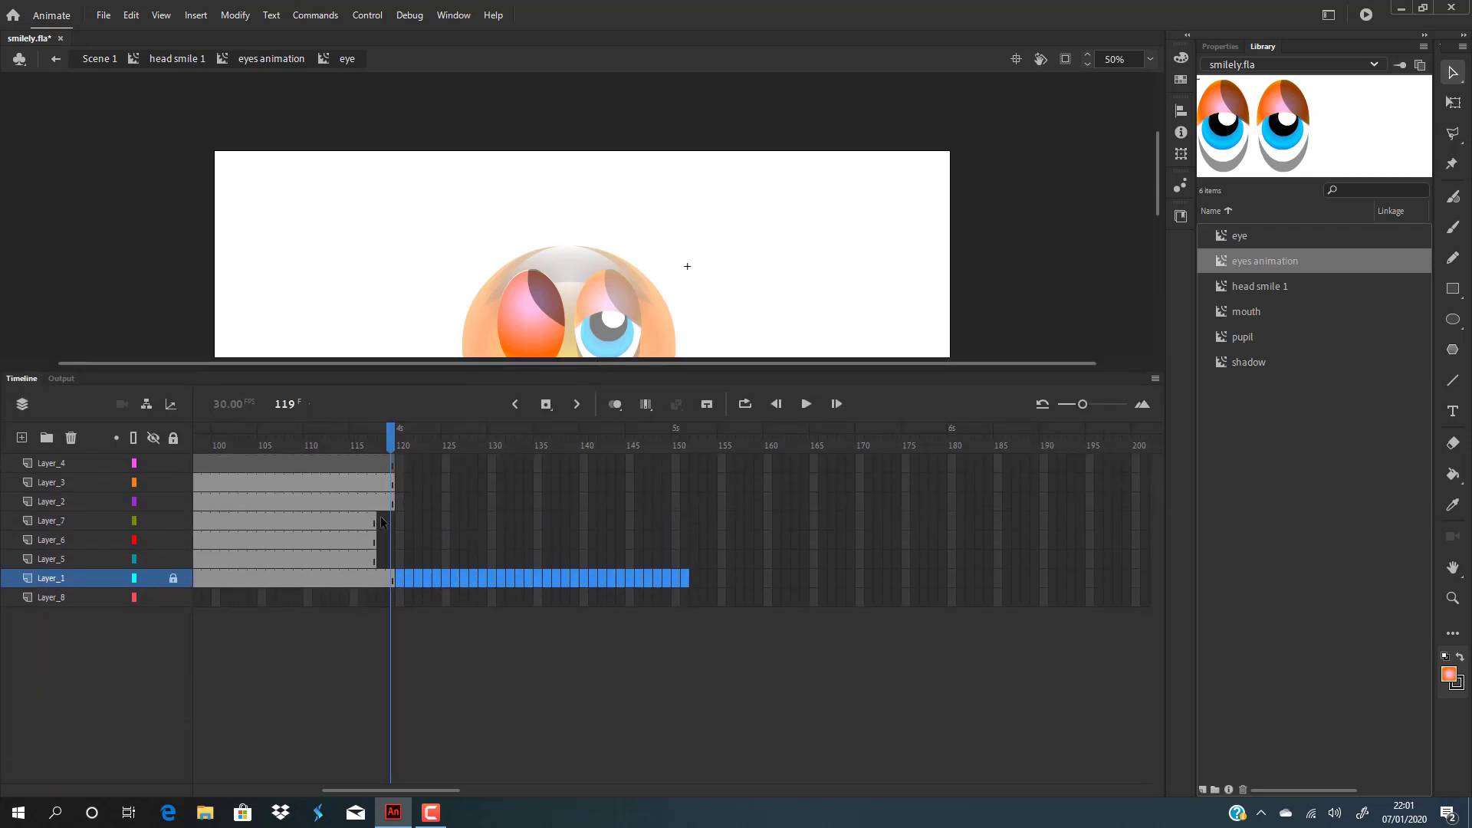
left_click_drag(381, 517, 392, 554)
right_click(391, 546)
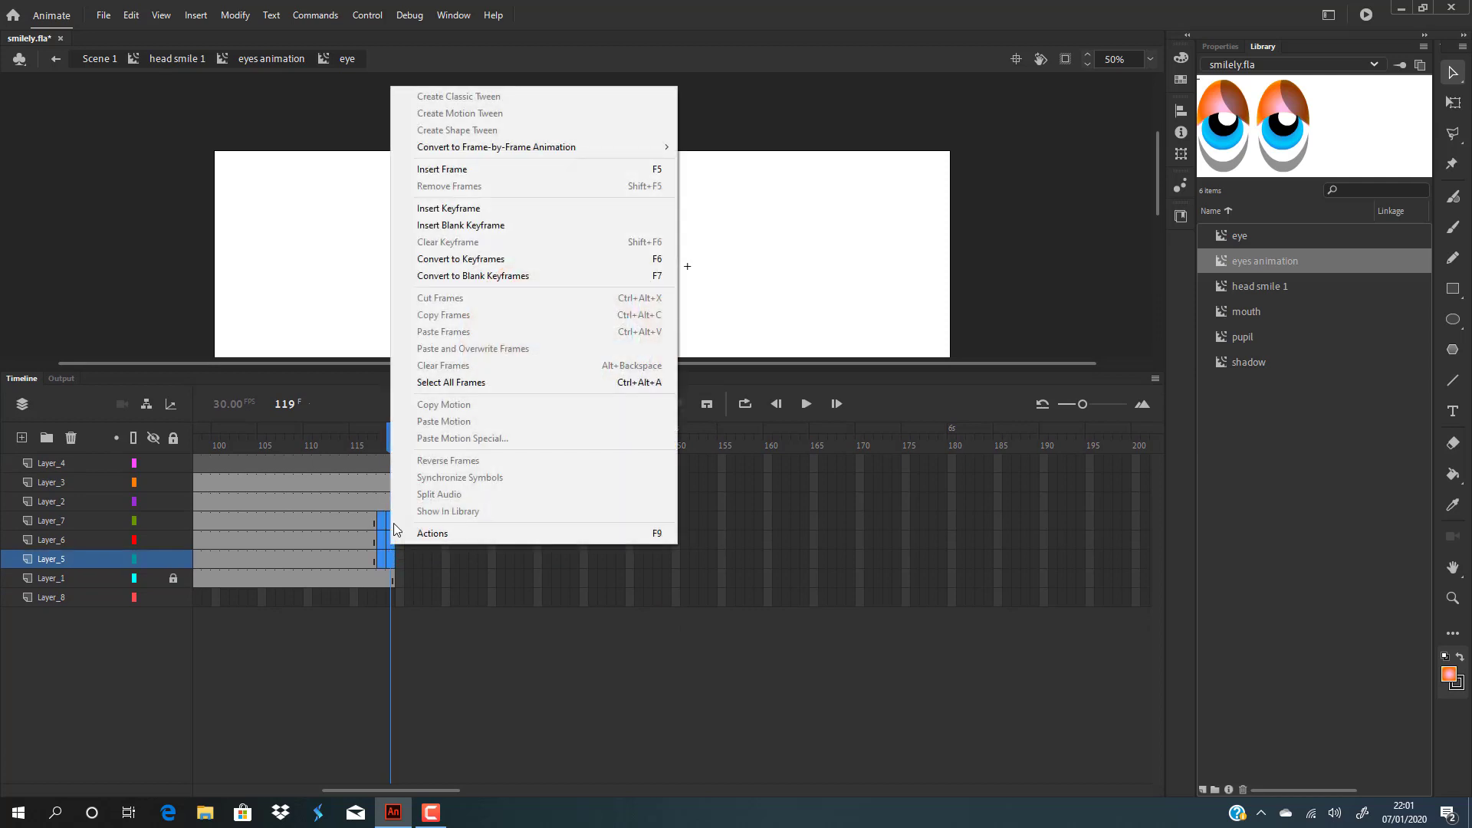
left_click(463, 172)
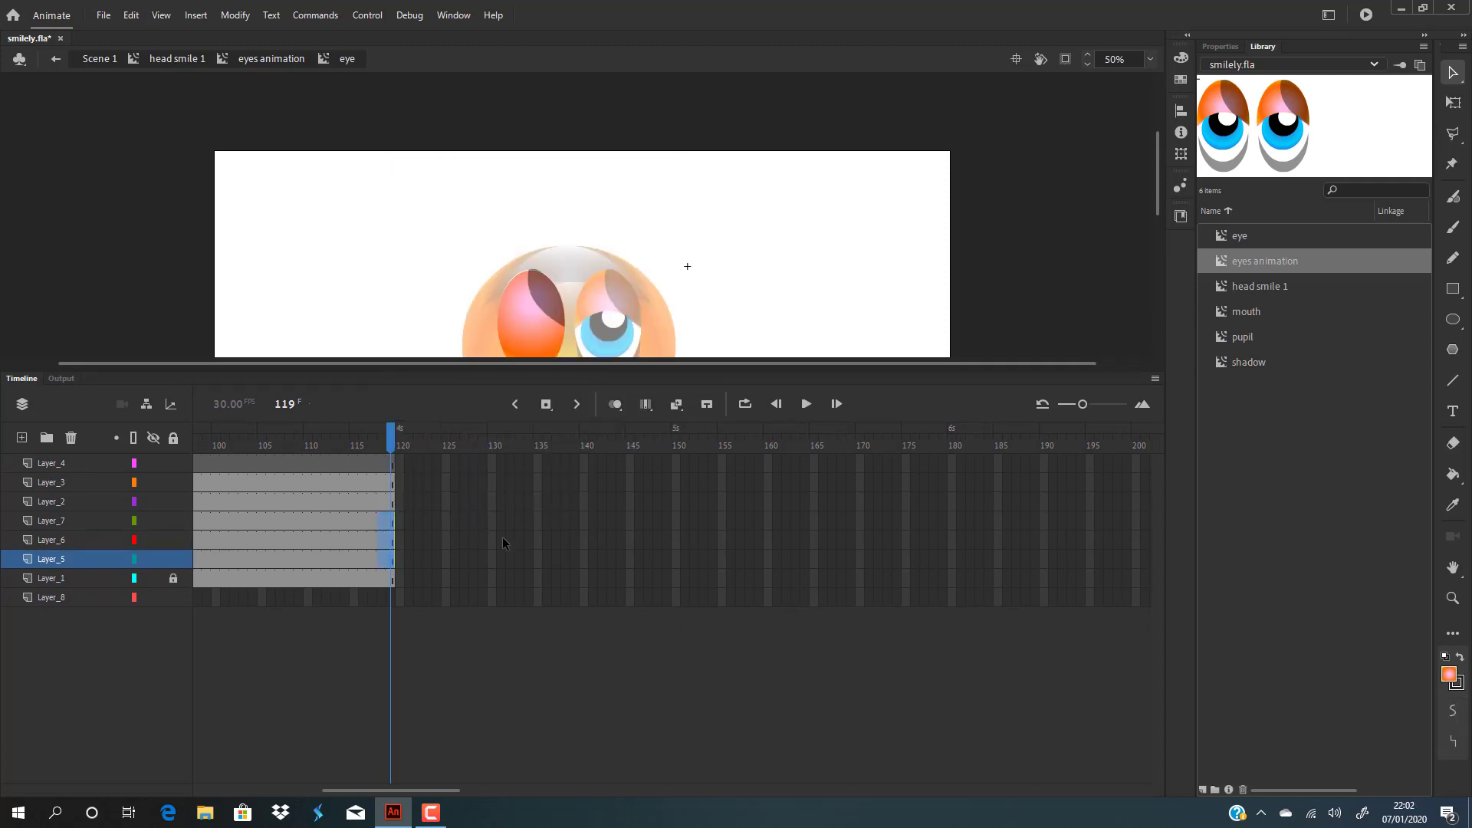
left_click(510, 543)
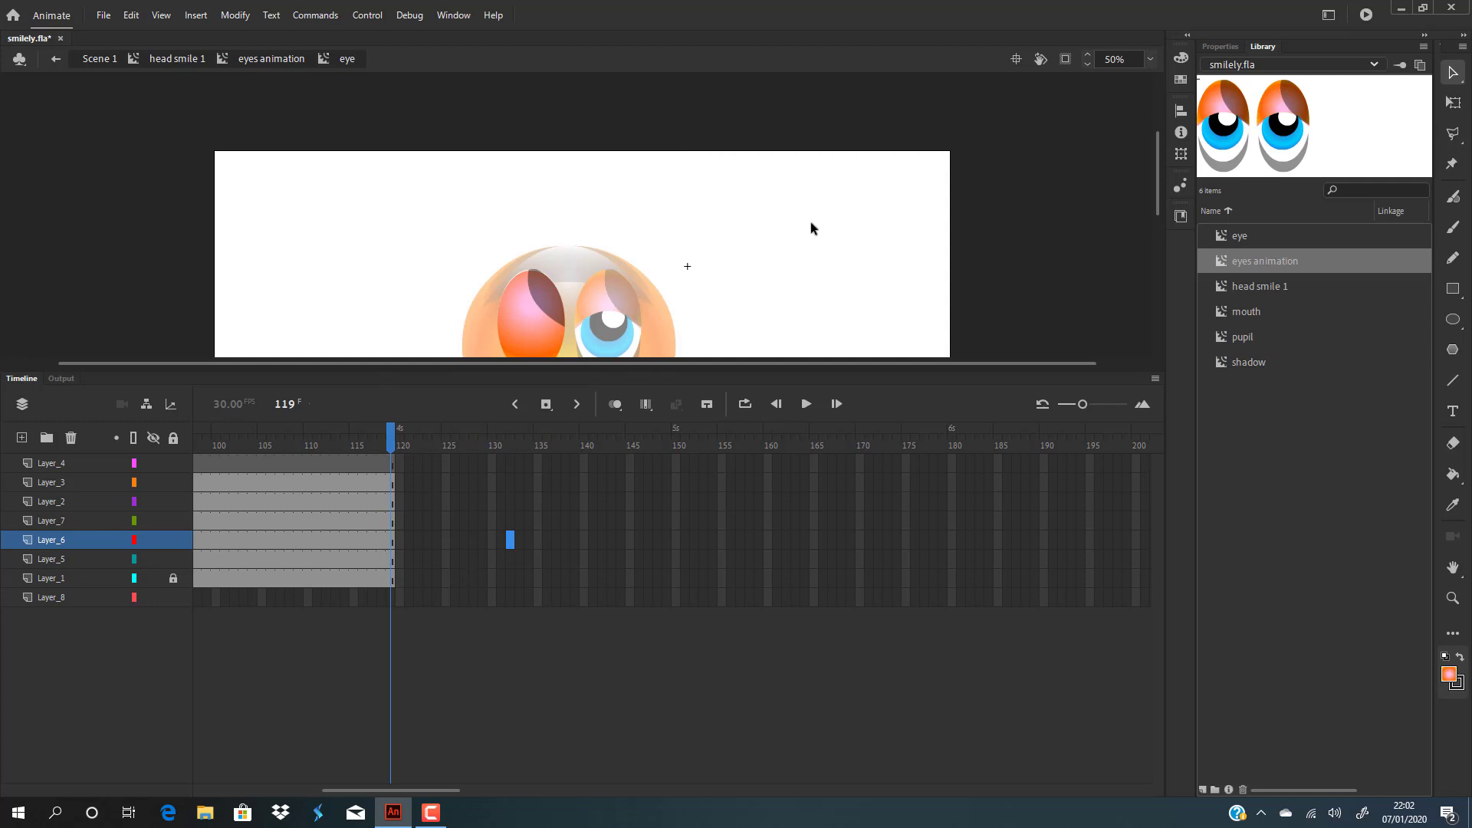
Test the movie to check the shortened blink, close the preview, and return to Scene 1.
key("ctrl+Return")
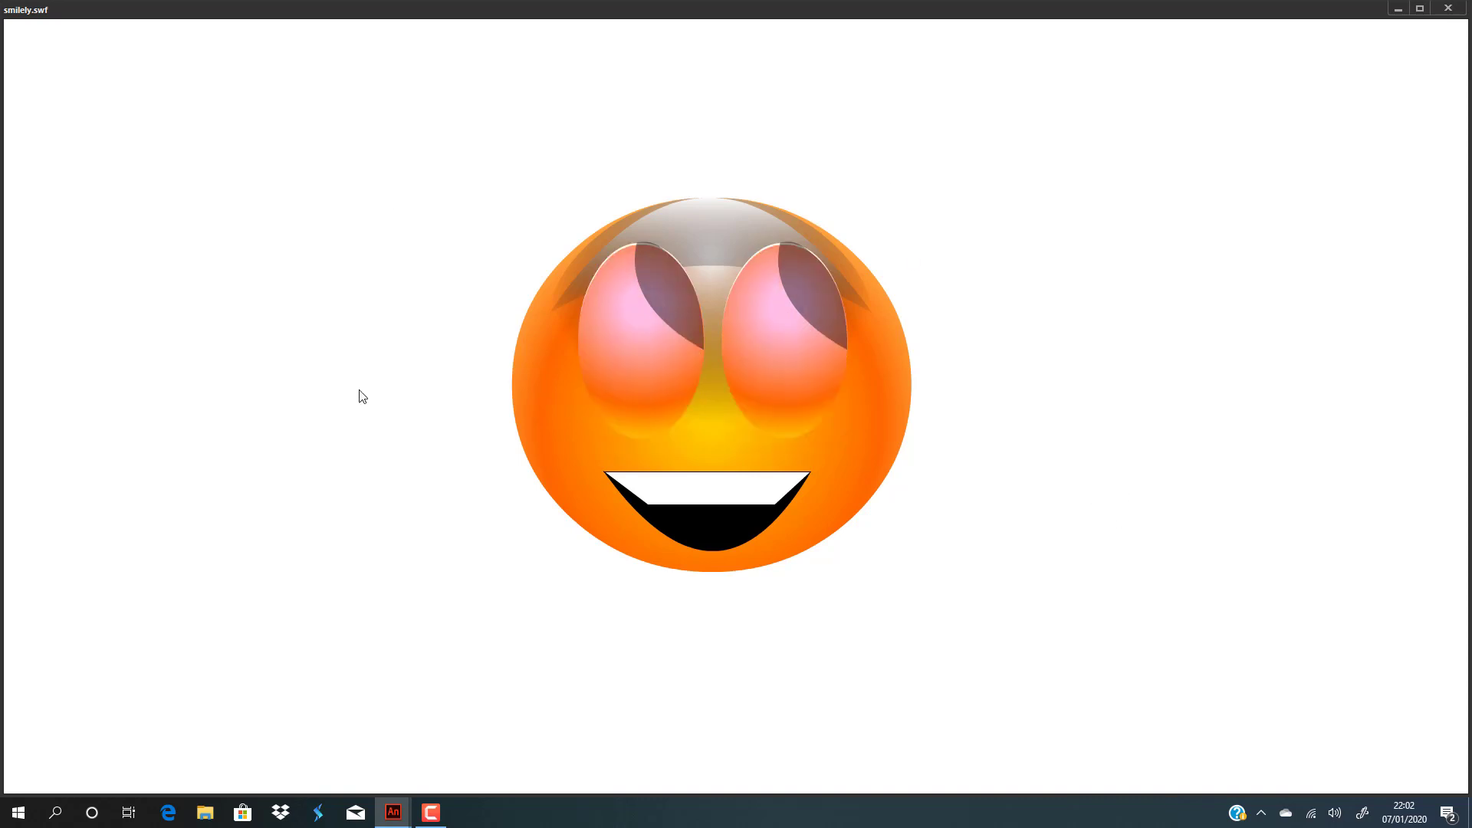
left_click(1448, 8)
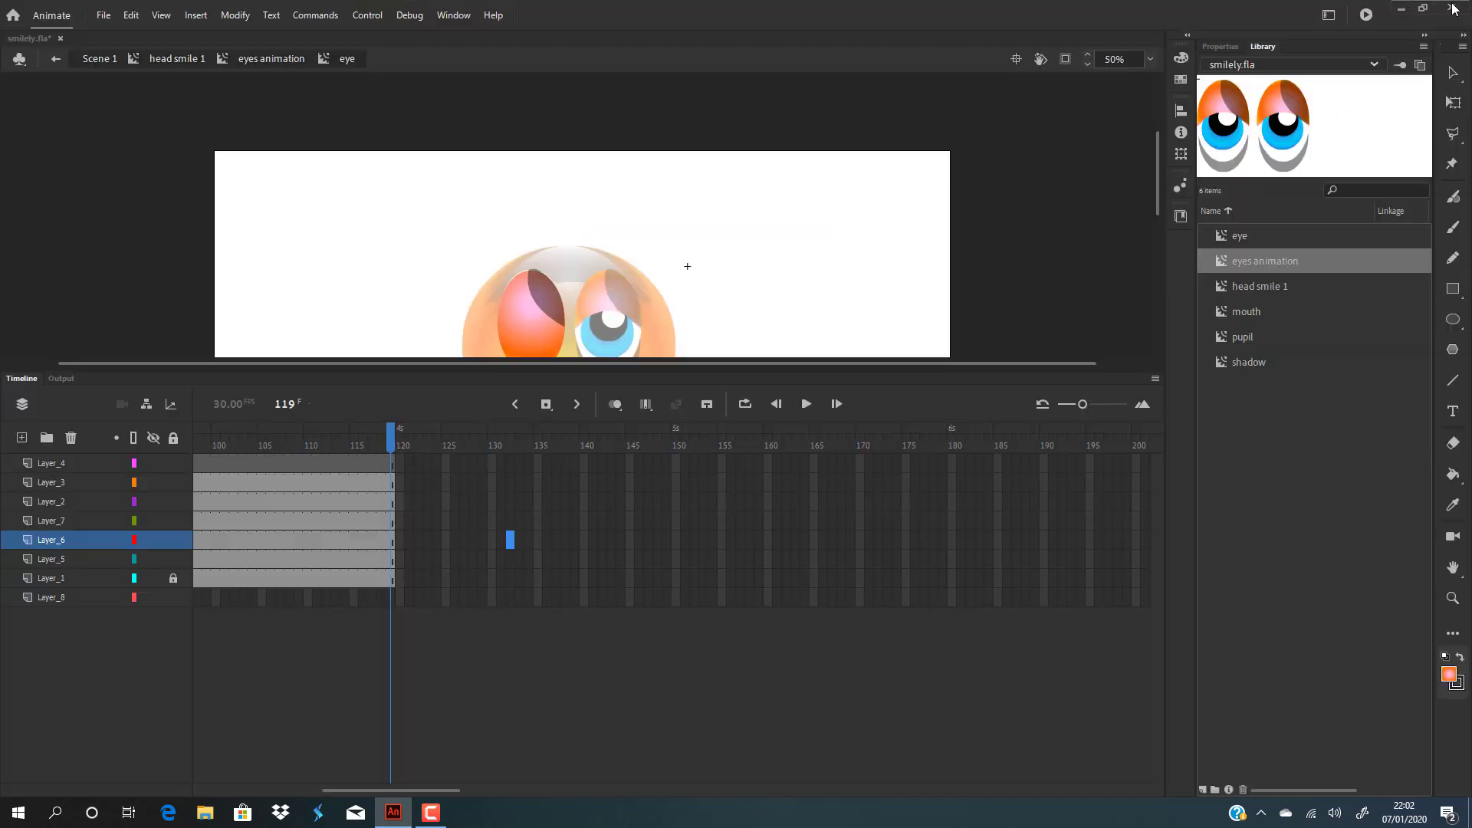
double_click(1043, 213)
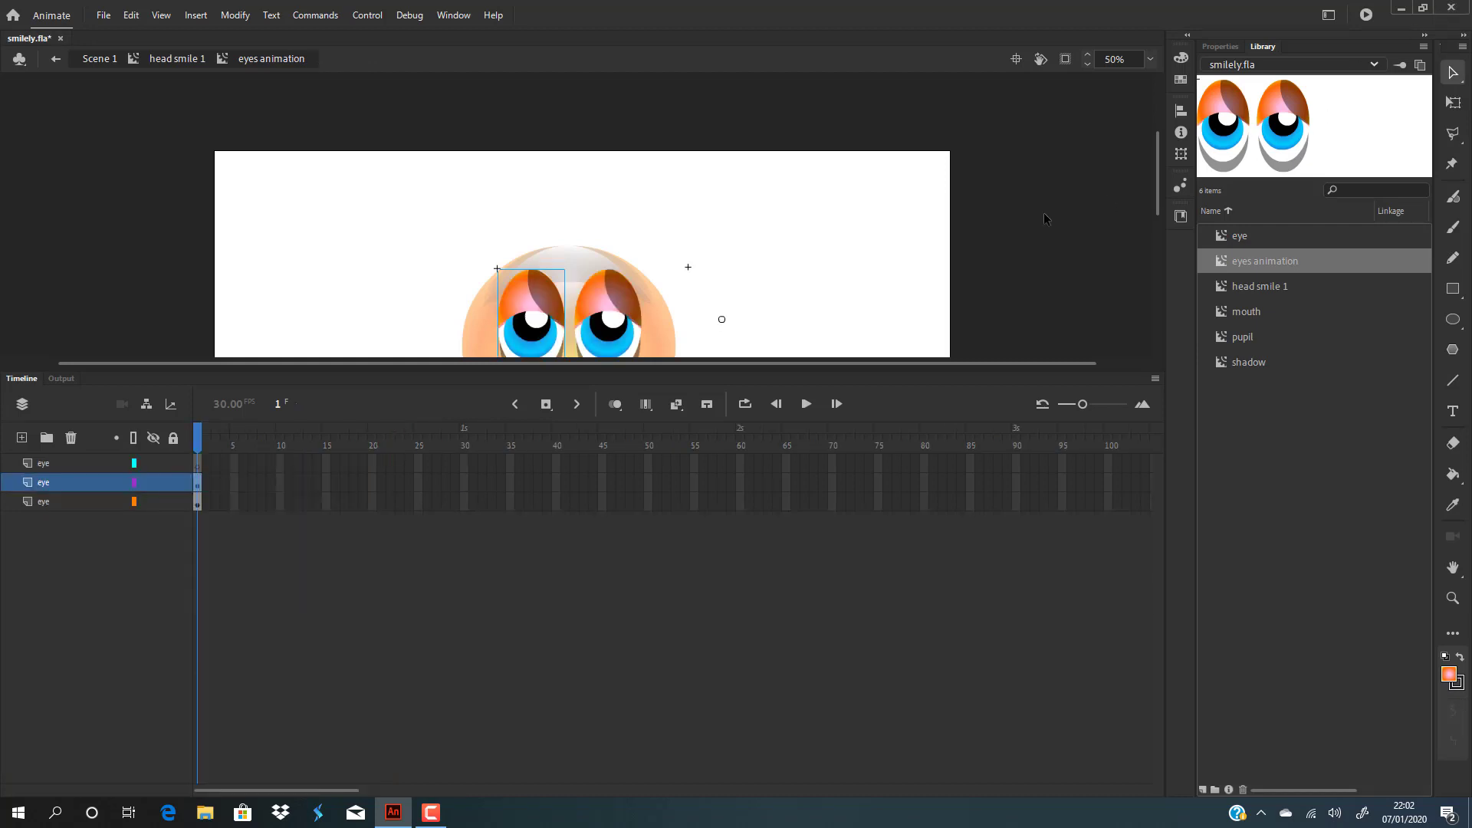
double_click(1044, 215)
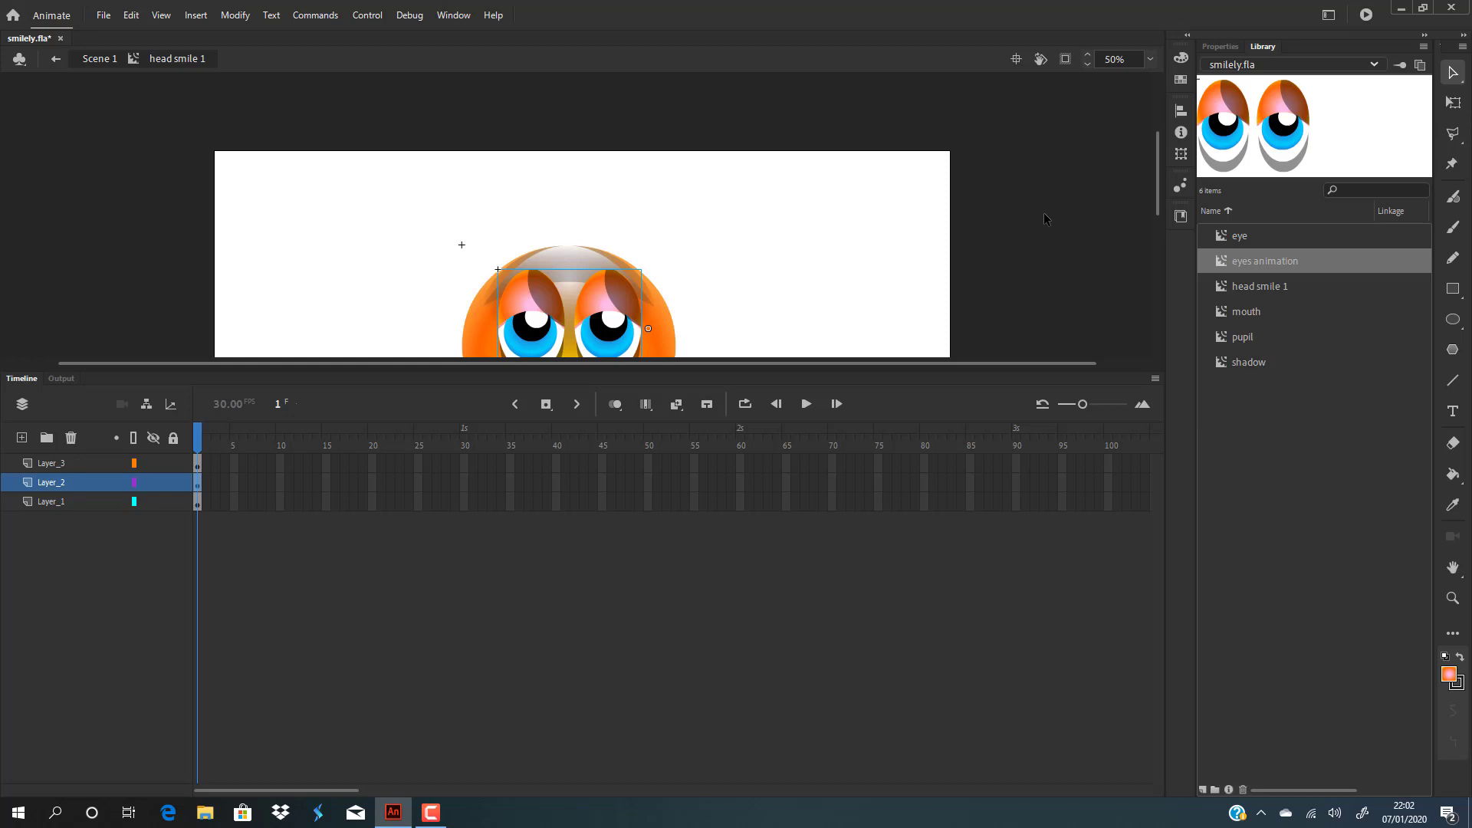
left_click(819, 258)
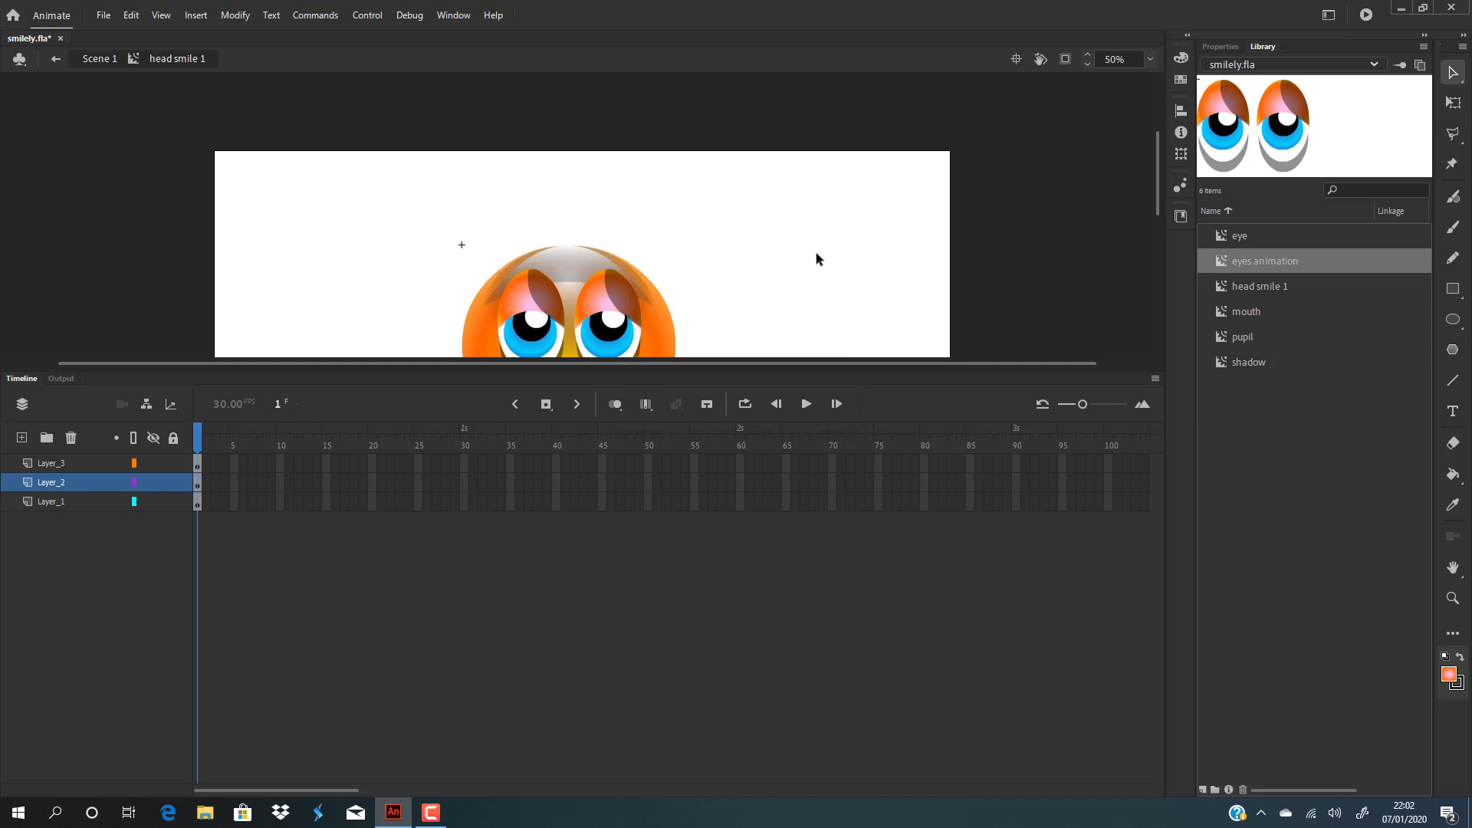
double_click(816, 252)
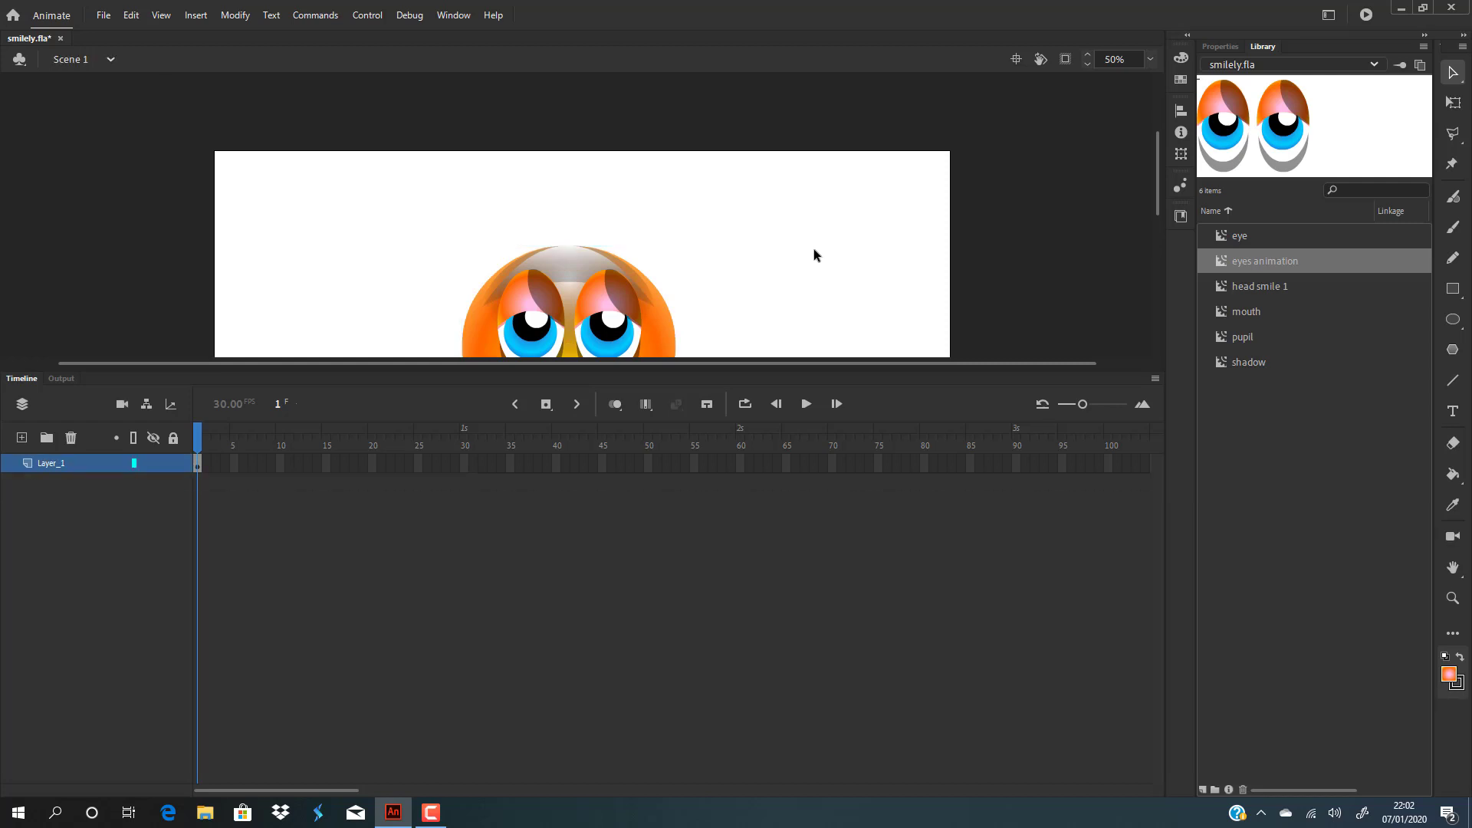
Reduce the timeline's height so the whole stage is in view, and select the smiley head on the stage.
scroll(814, 250, "down", 2)
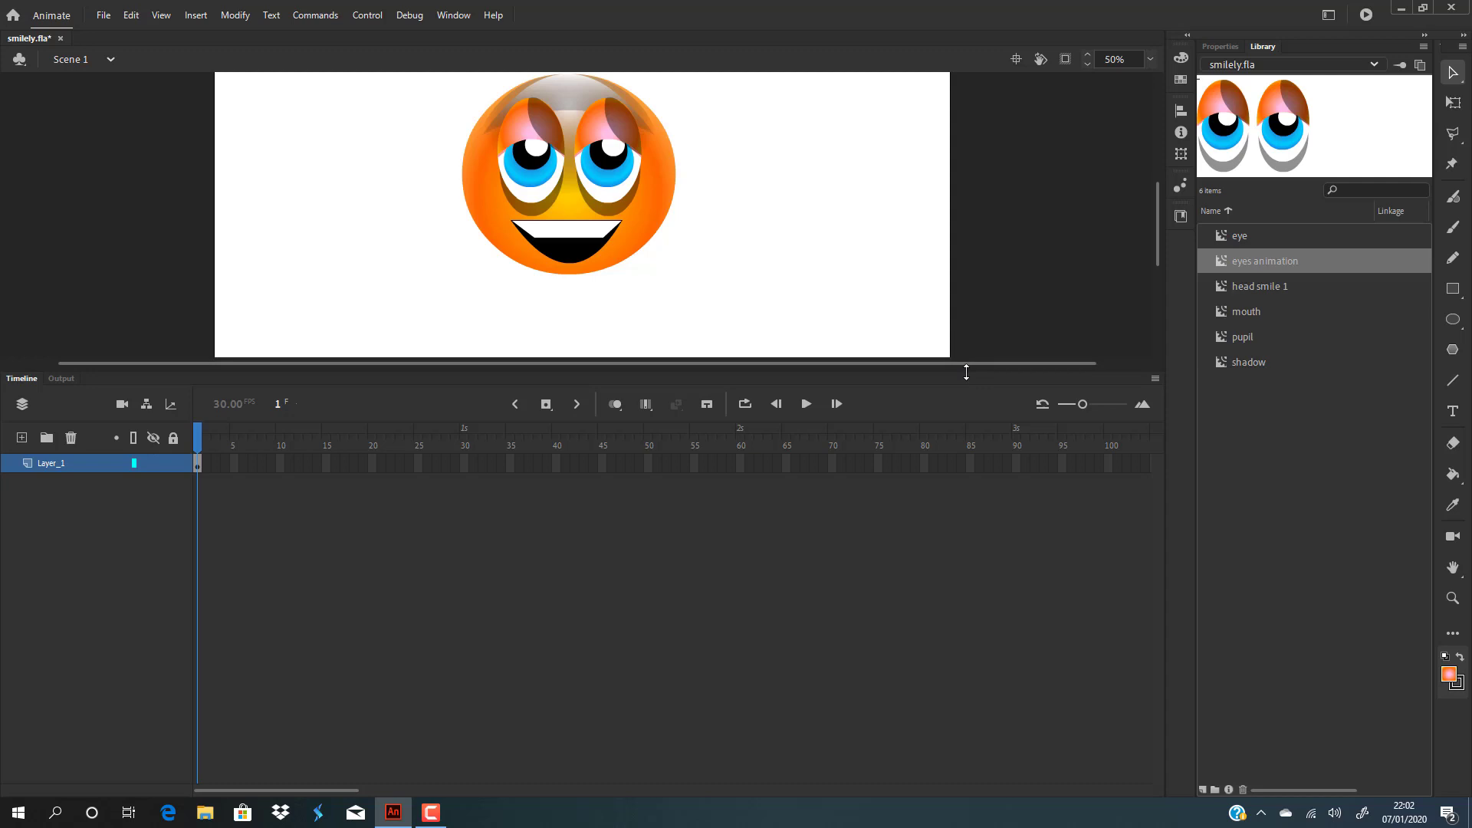
left_click_drag(966, 371, 955, 569)
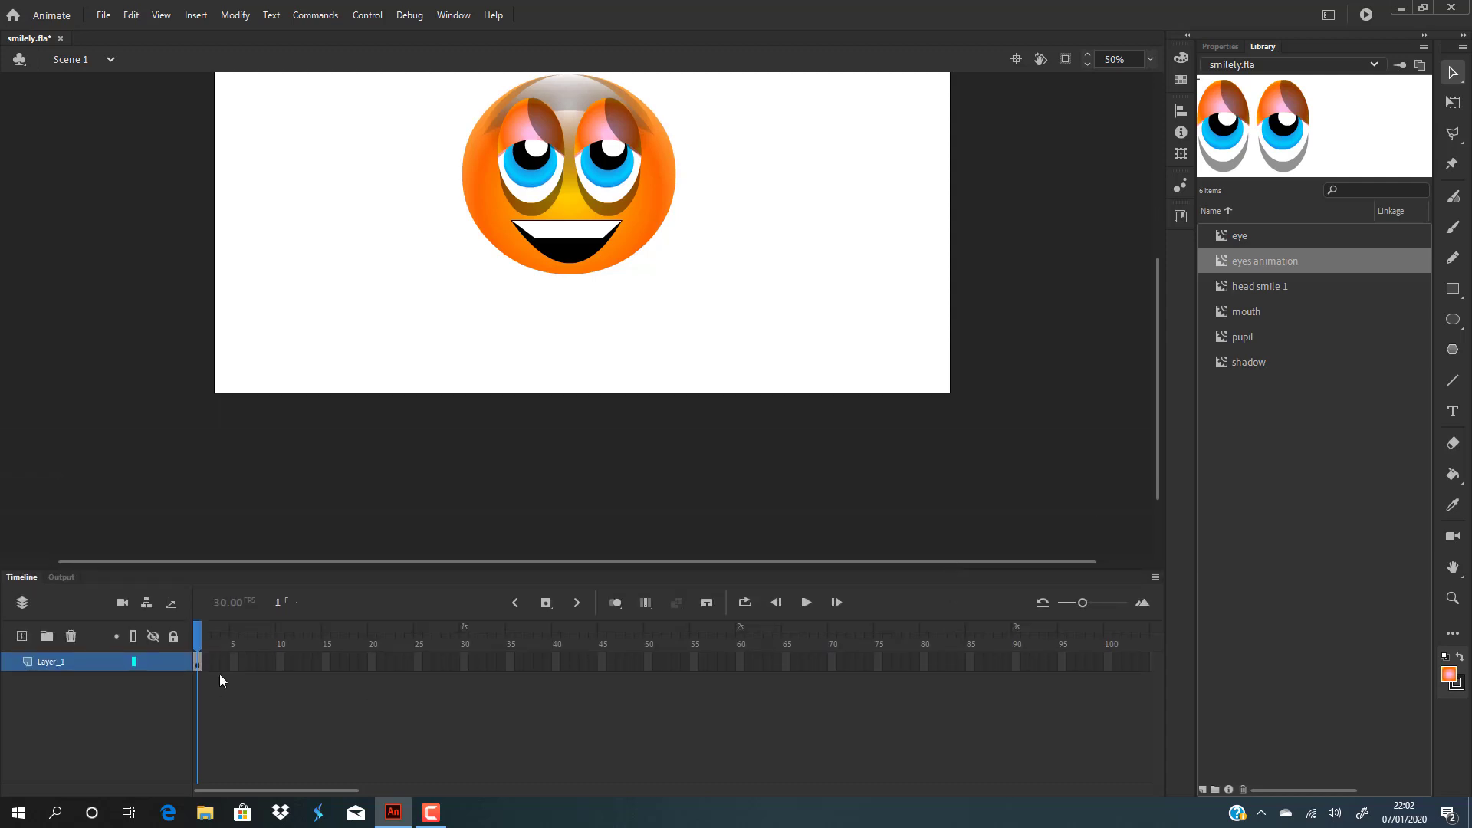
scroll(763, 322, "up", 4)
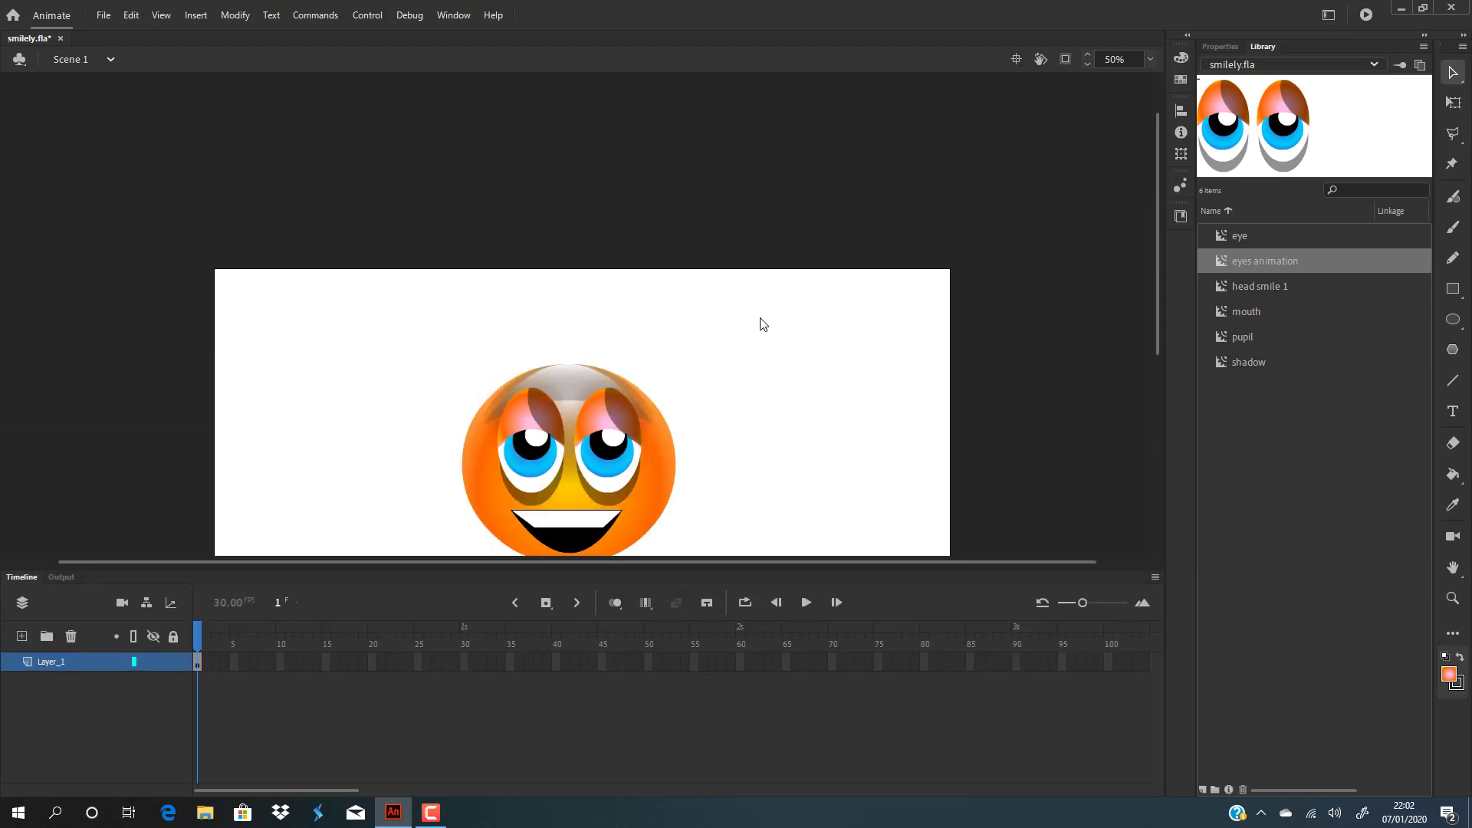
scroll(766, 319, "down", 2)
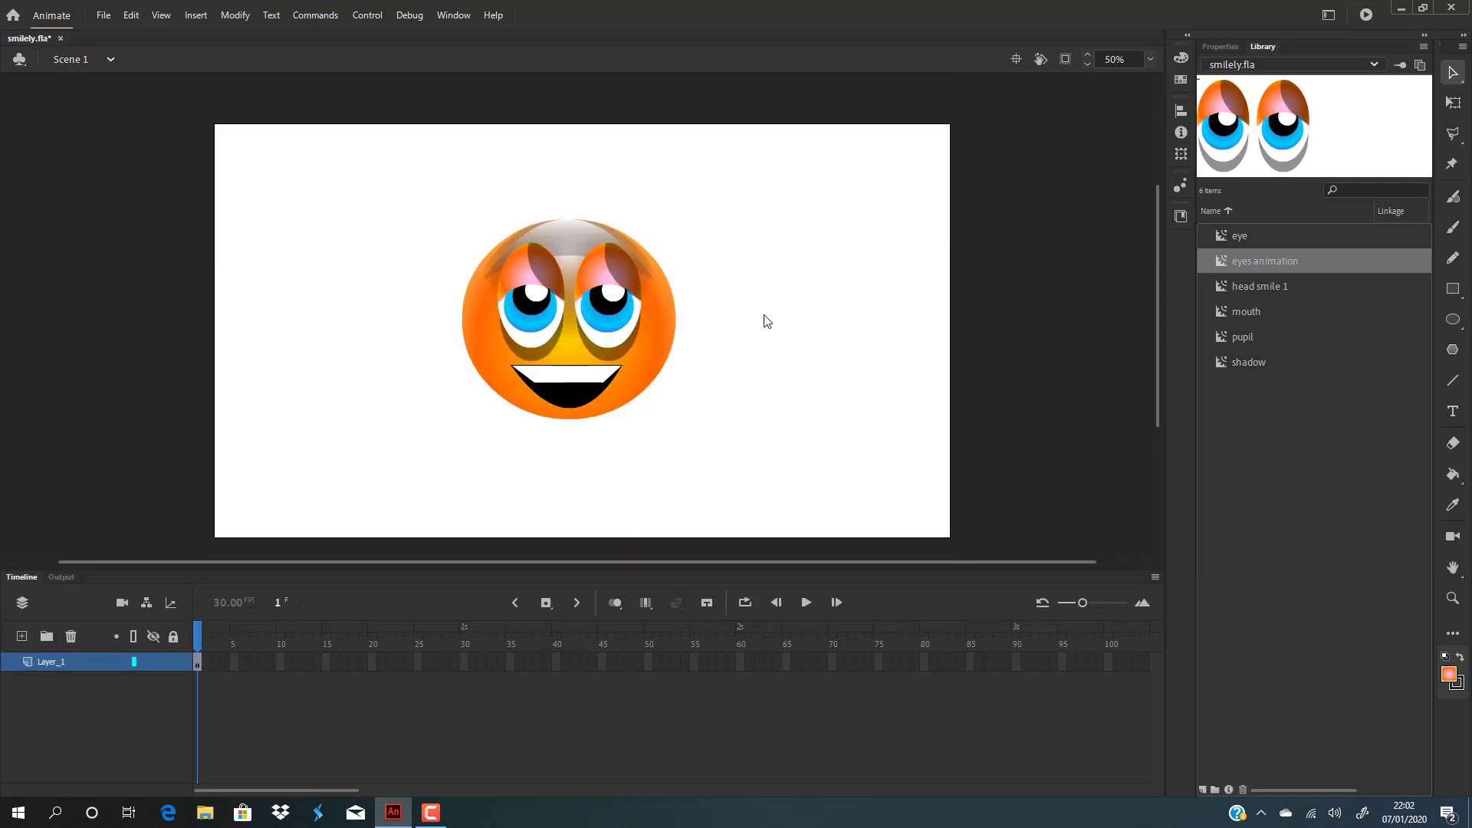
left_click(582, 298)
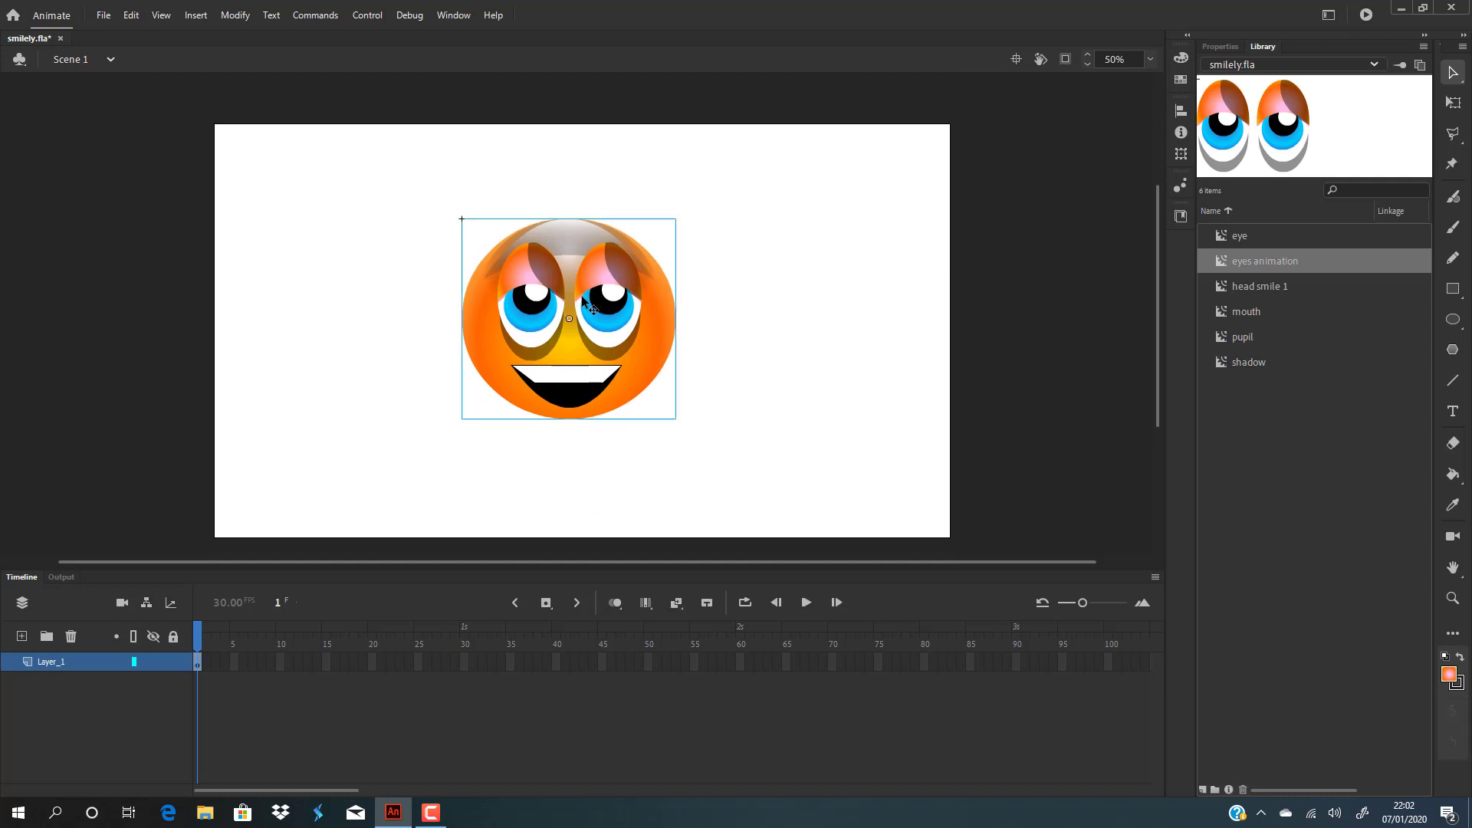
Preview the head smile 1 symbol in the library and leave the head on the stage deselected.
left_click(767, 323)
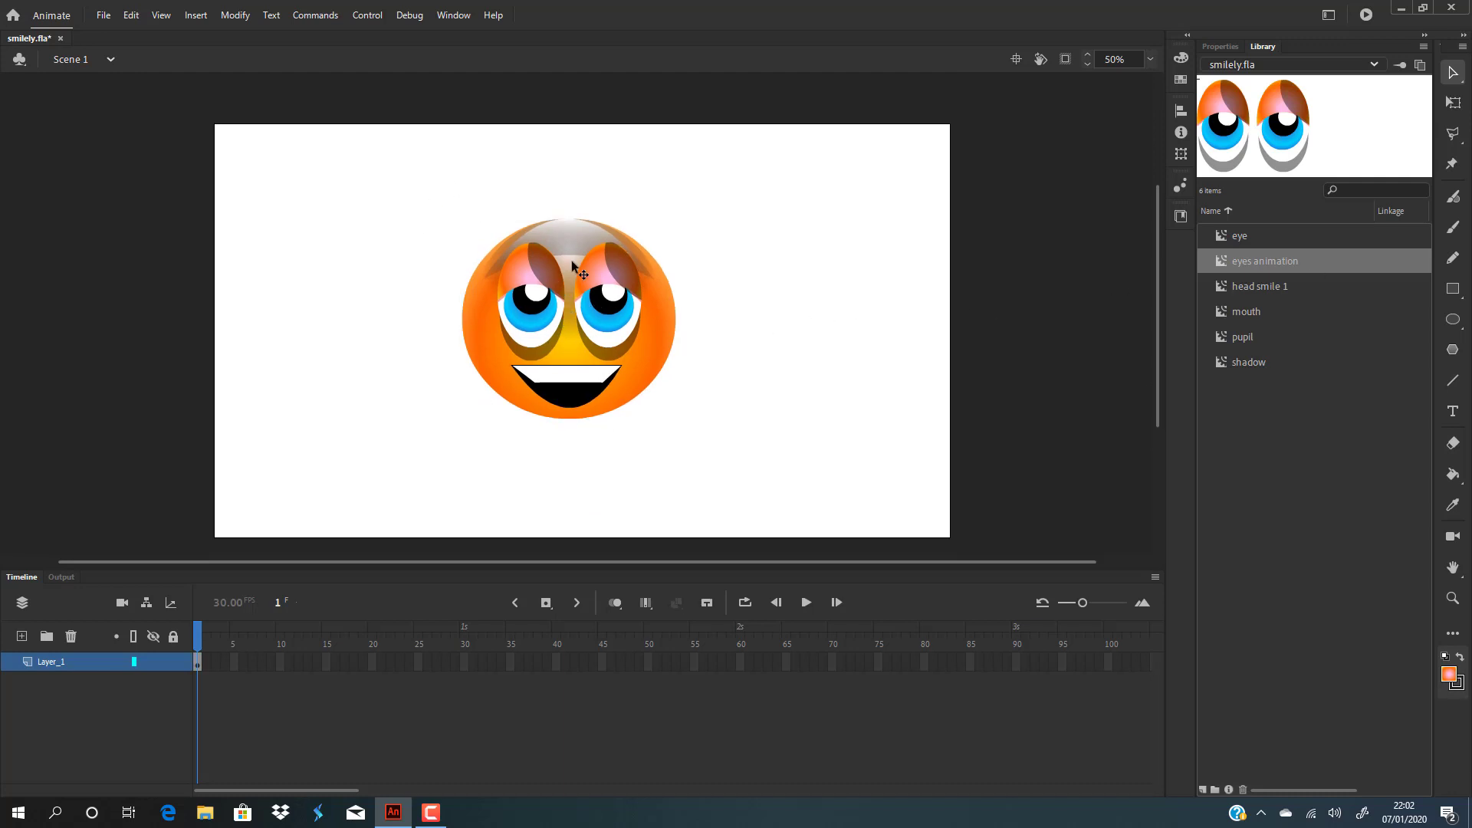
left_click(573, 260)
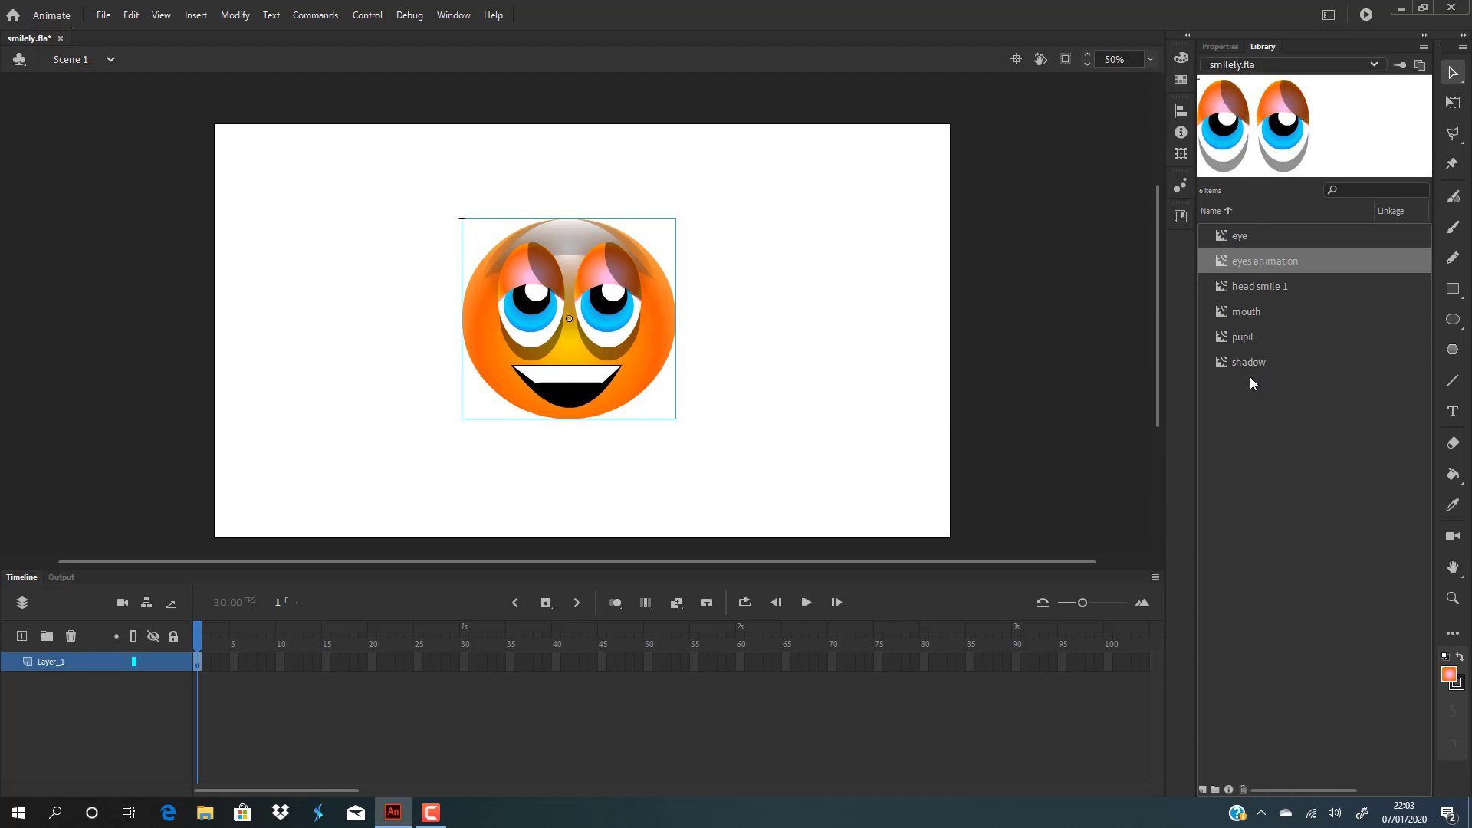
left_click(1268, 287)
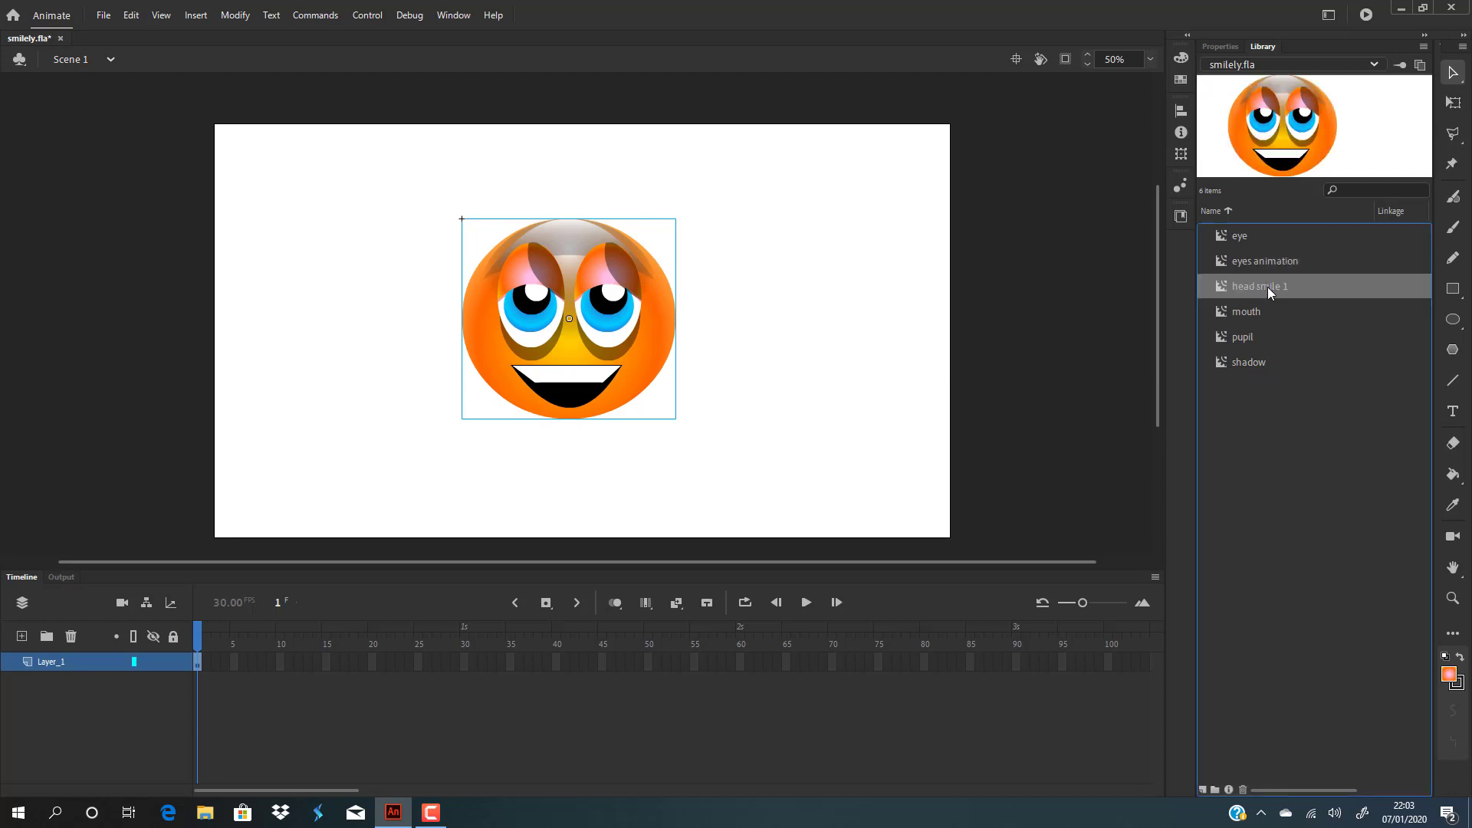
left_click(779, 249)
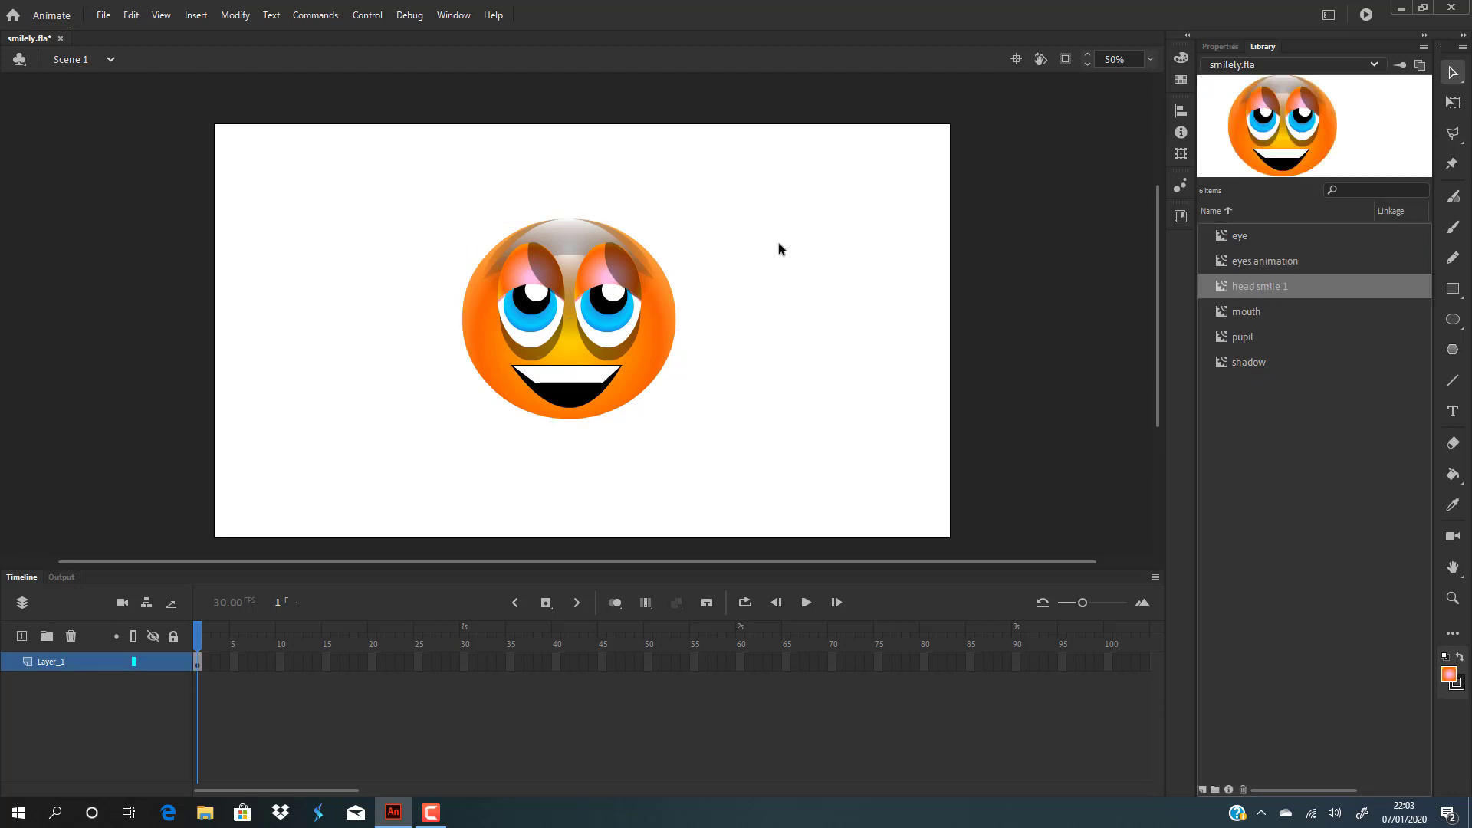
Extend Layer_1 in Scene 1 by inserting frames up to frame 120.
left_click_drag(208, 664, 1134, 664)
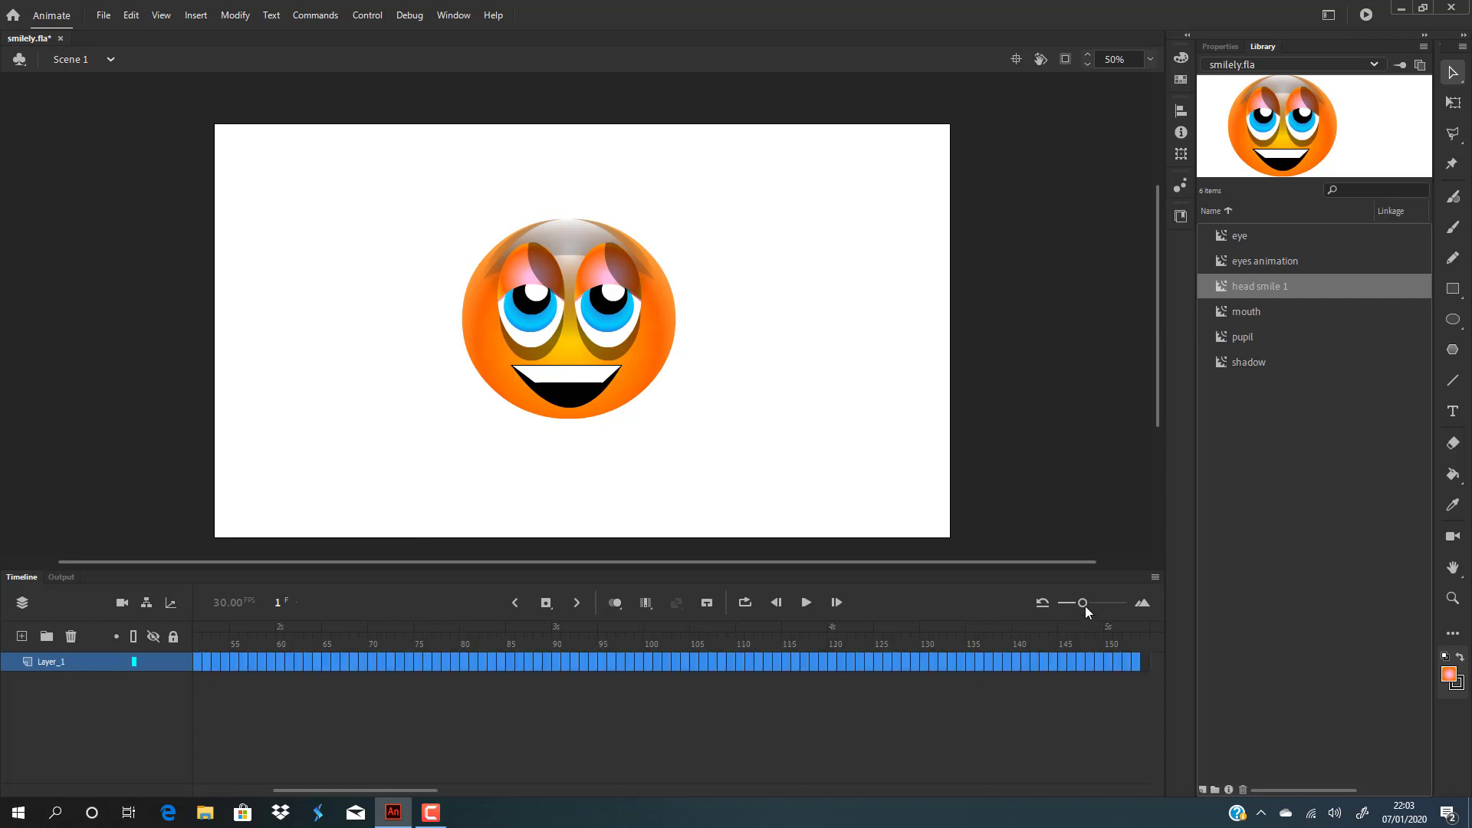
mouse_move(1083, 603)
left_mouse_down()
mouse_move(1100, 604)
mouse_move(1069, 605)
left_mouse_up()
left_click(523, 744)
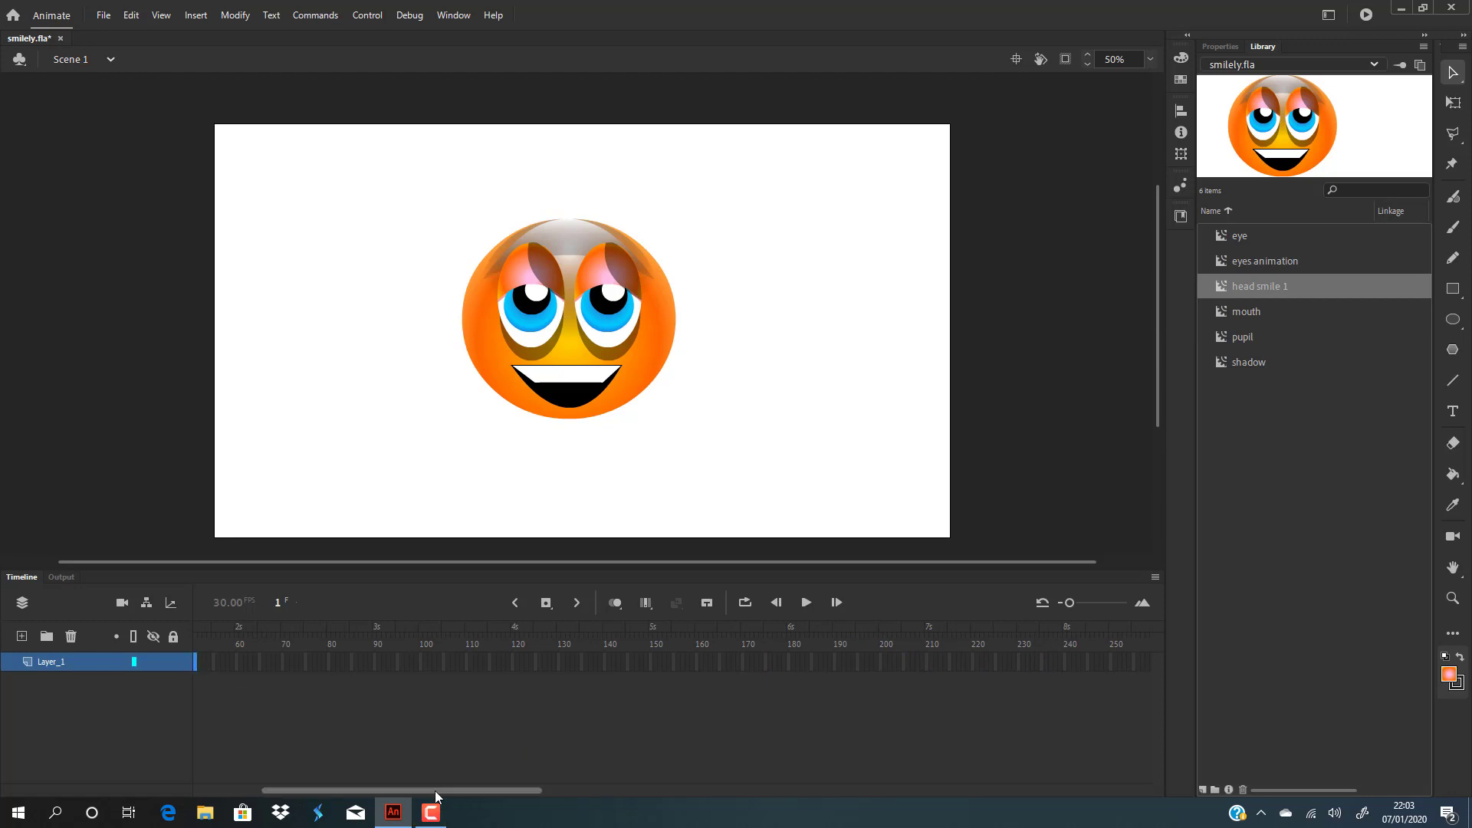
left_click_drag(435, 790, 224, 765)
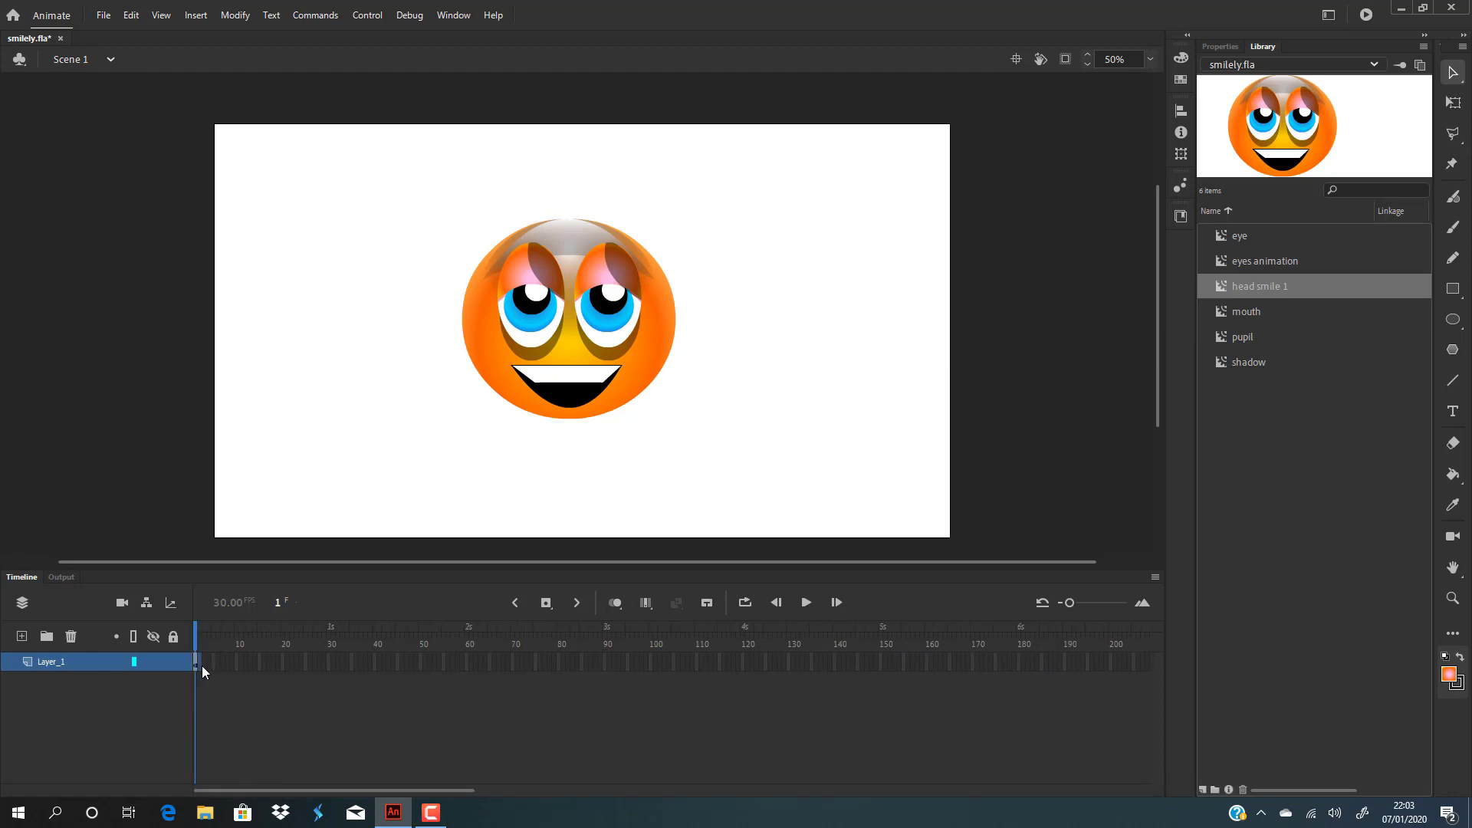
left_click_drag(199, 668, 528, 679)
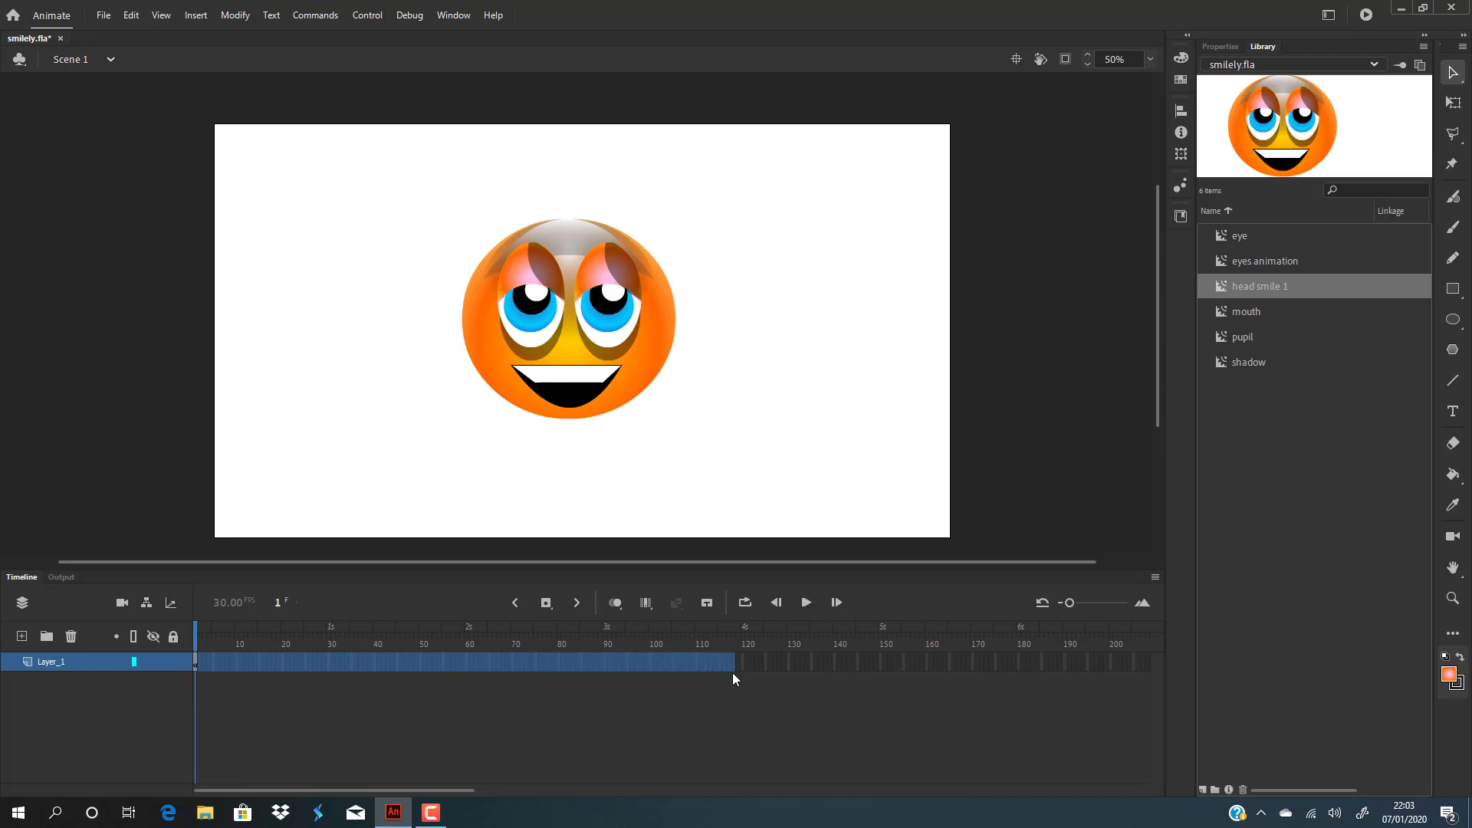
left_click_drag(744, 673, 747, 673)
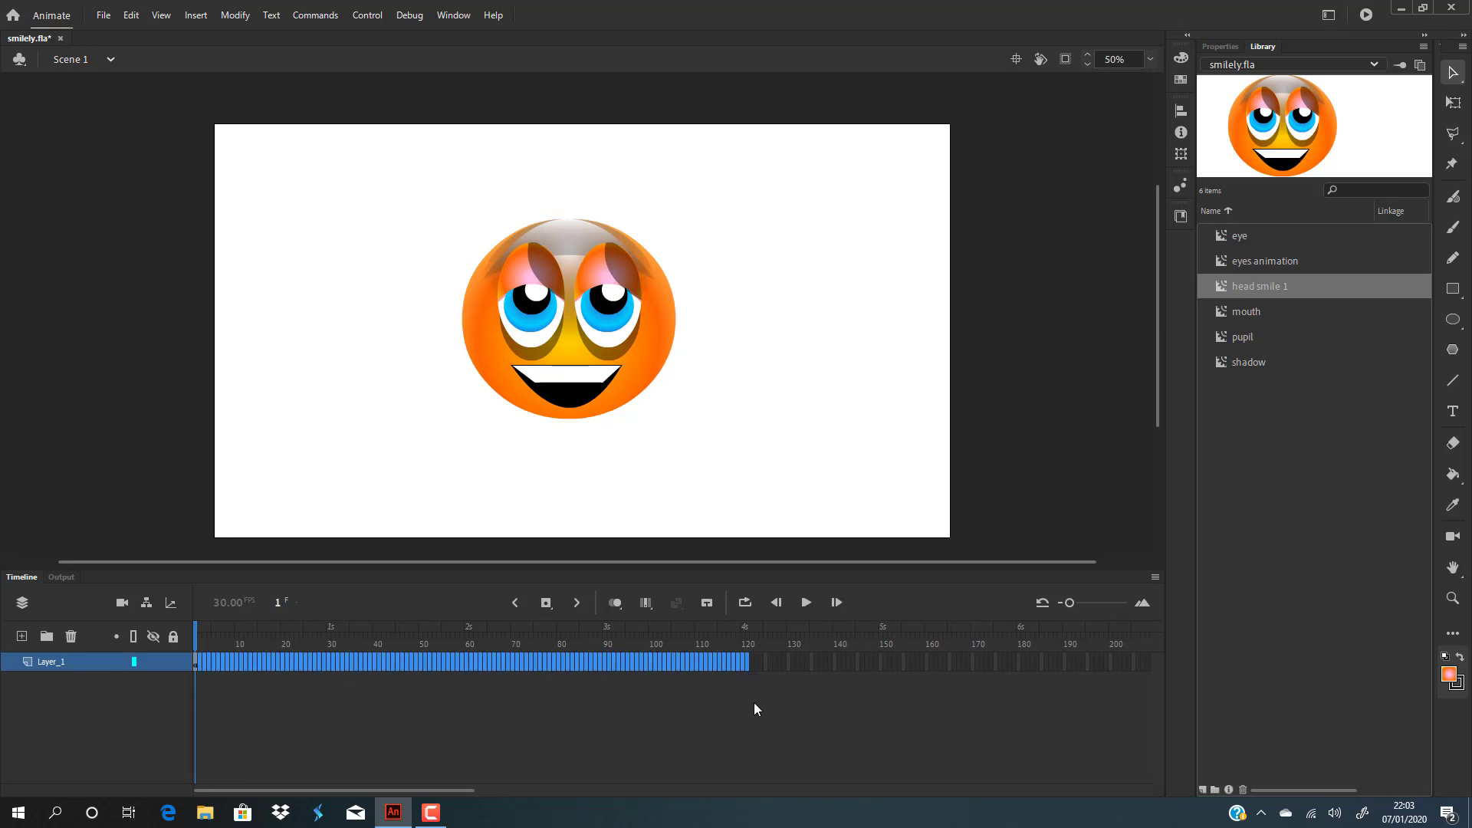
left_click(754, 702)
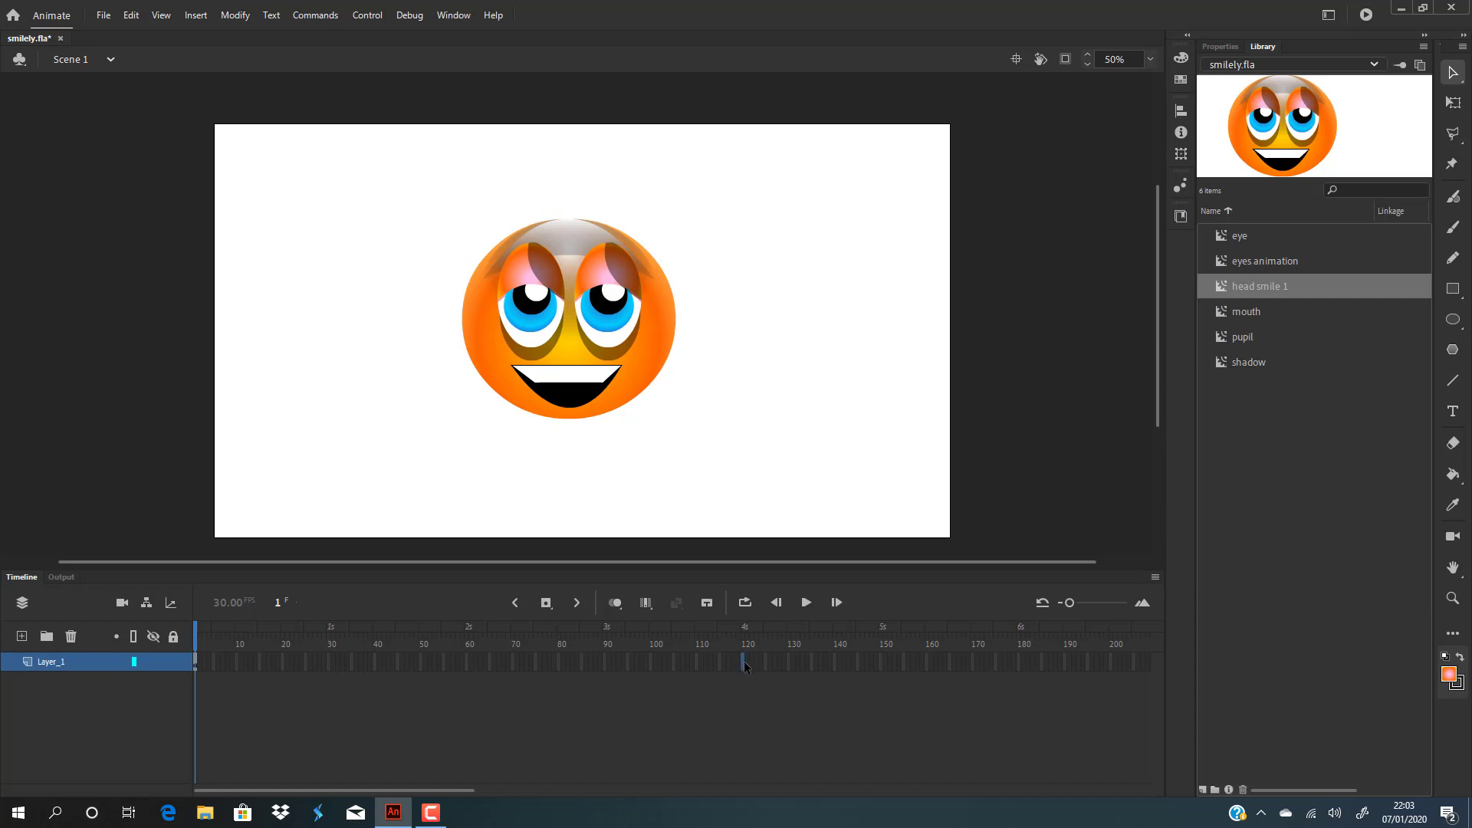
left_click_drag(744, 661, 233, 707)
right_click(306, 665)
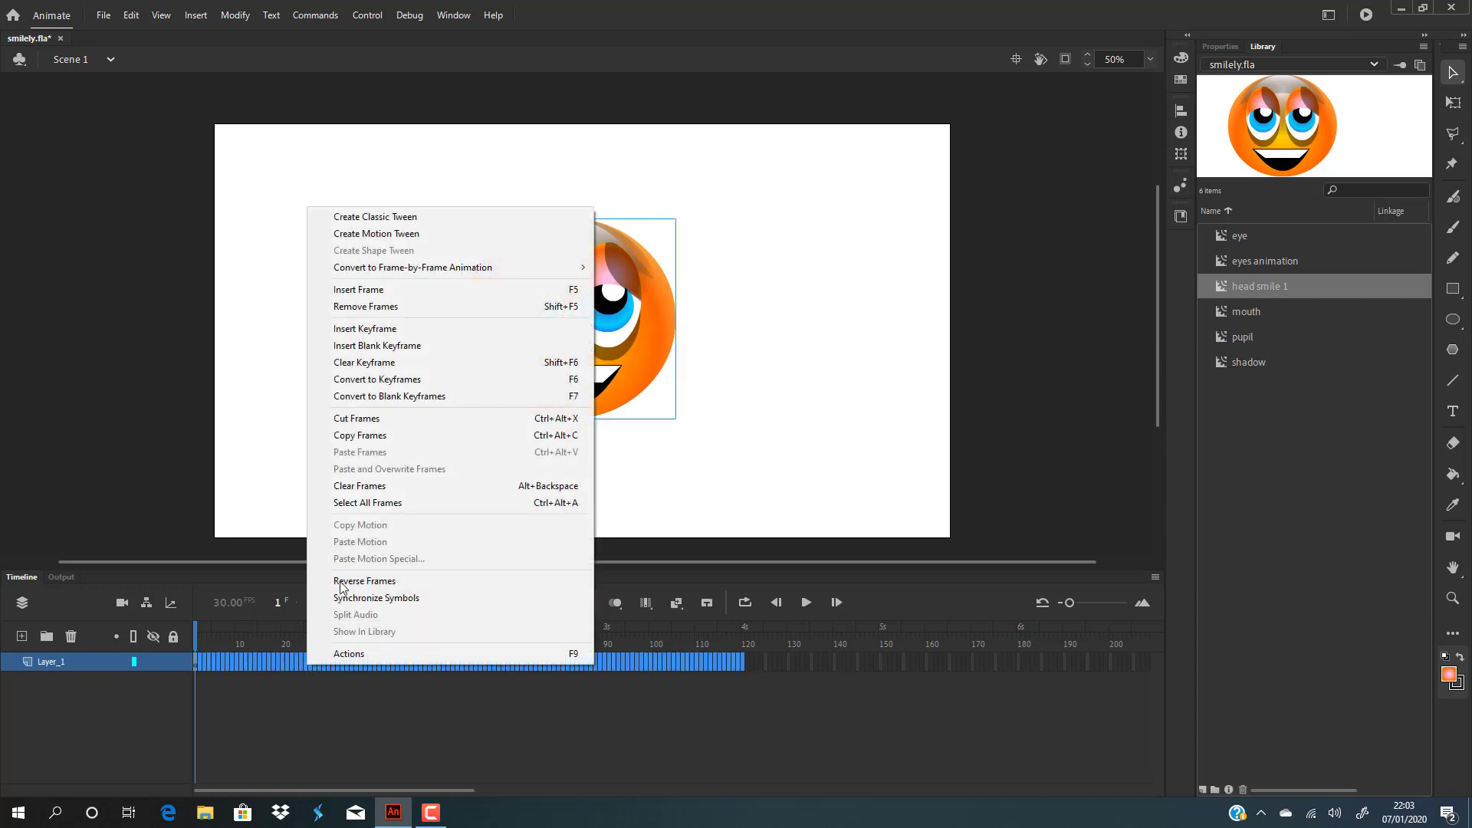
left_click(376, 291)
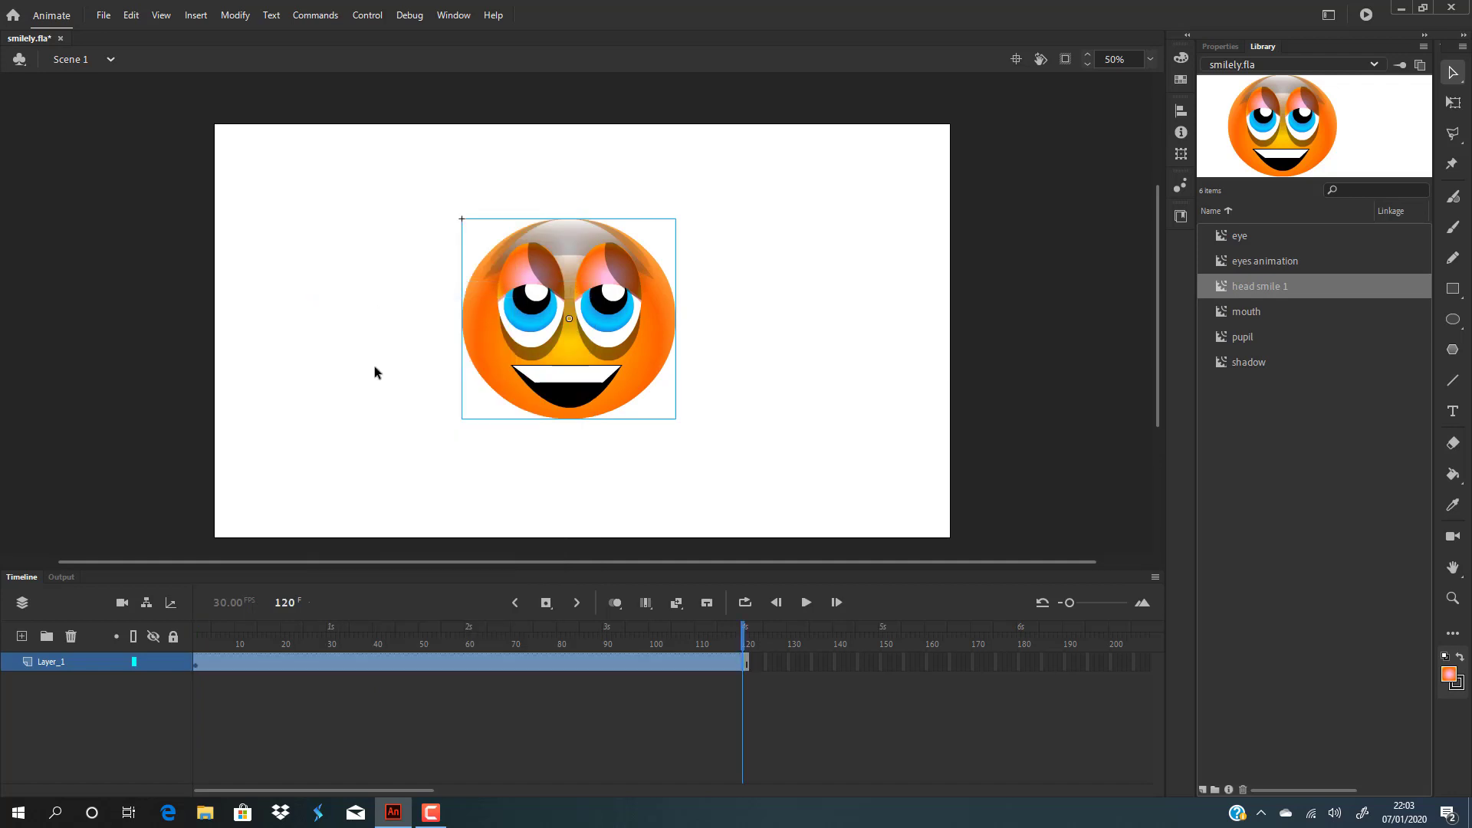
left_click(561, 723)
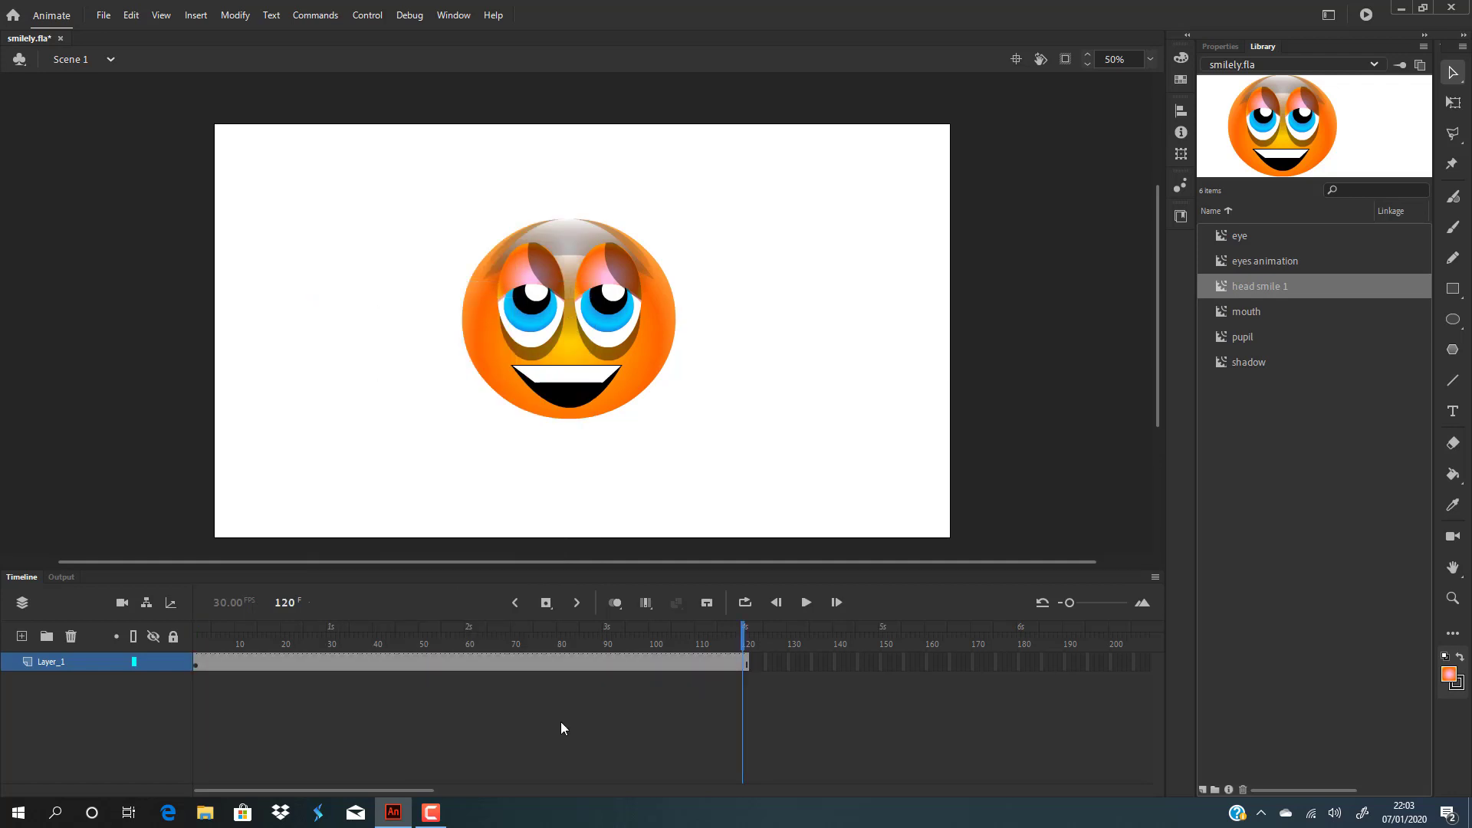
Insert a keyframe at frame 121 on Layer_1.
left_click(749, 663)
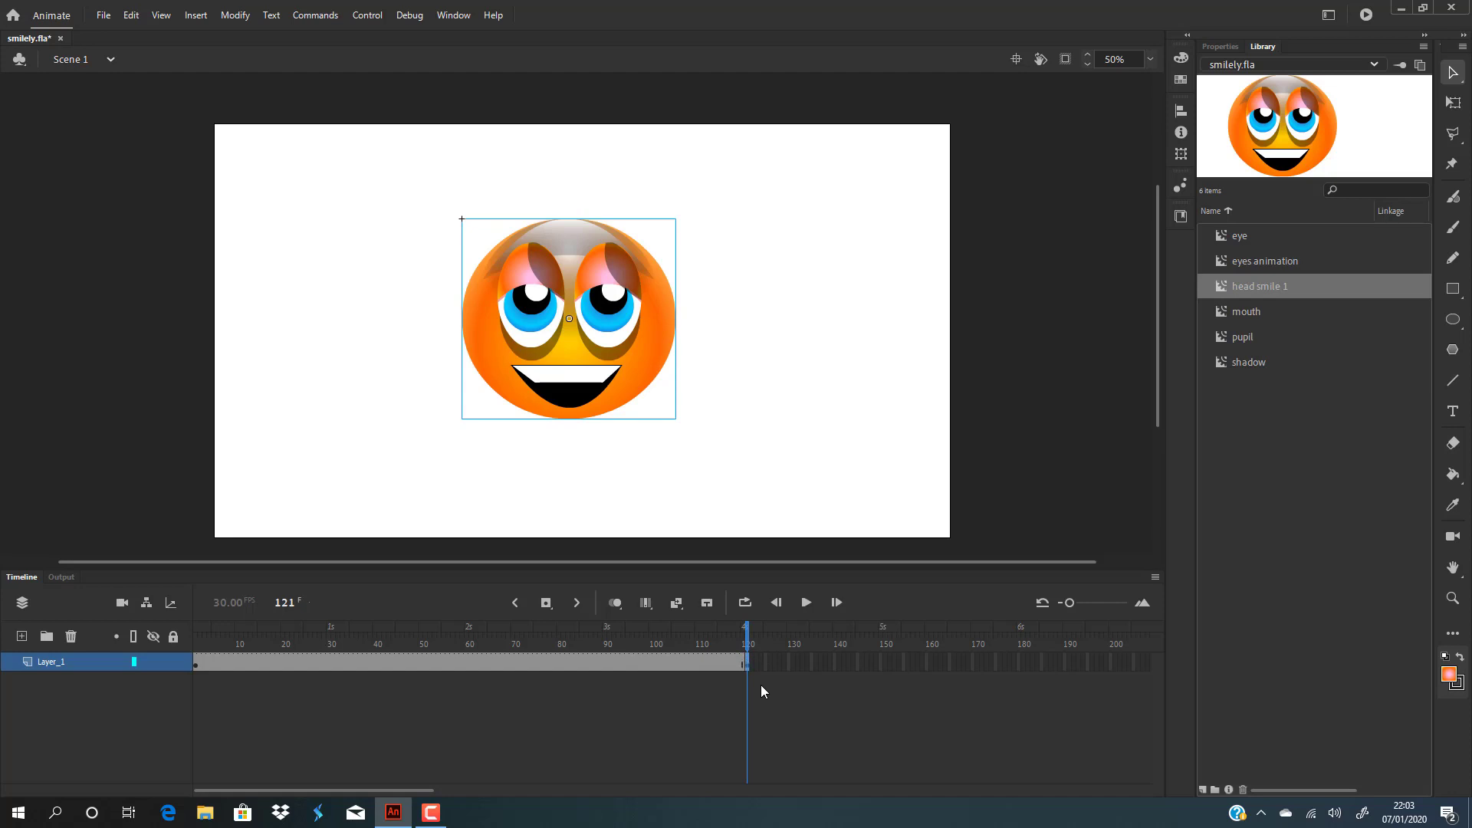
left_click(761, 685)
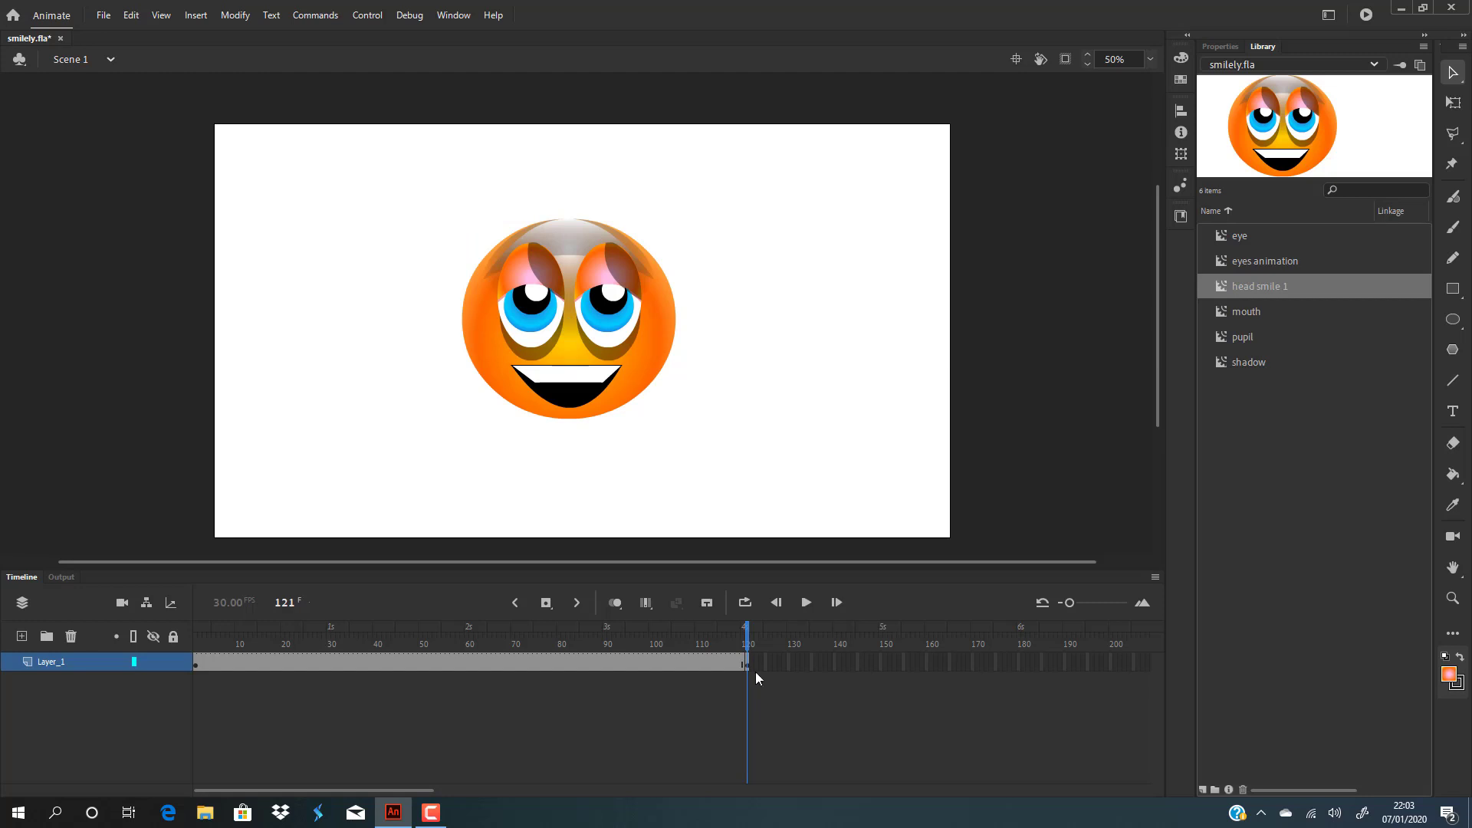
left_click(745, 662)
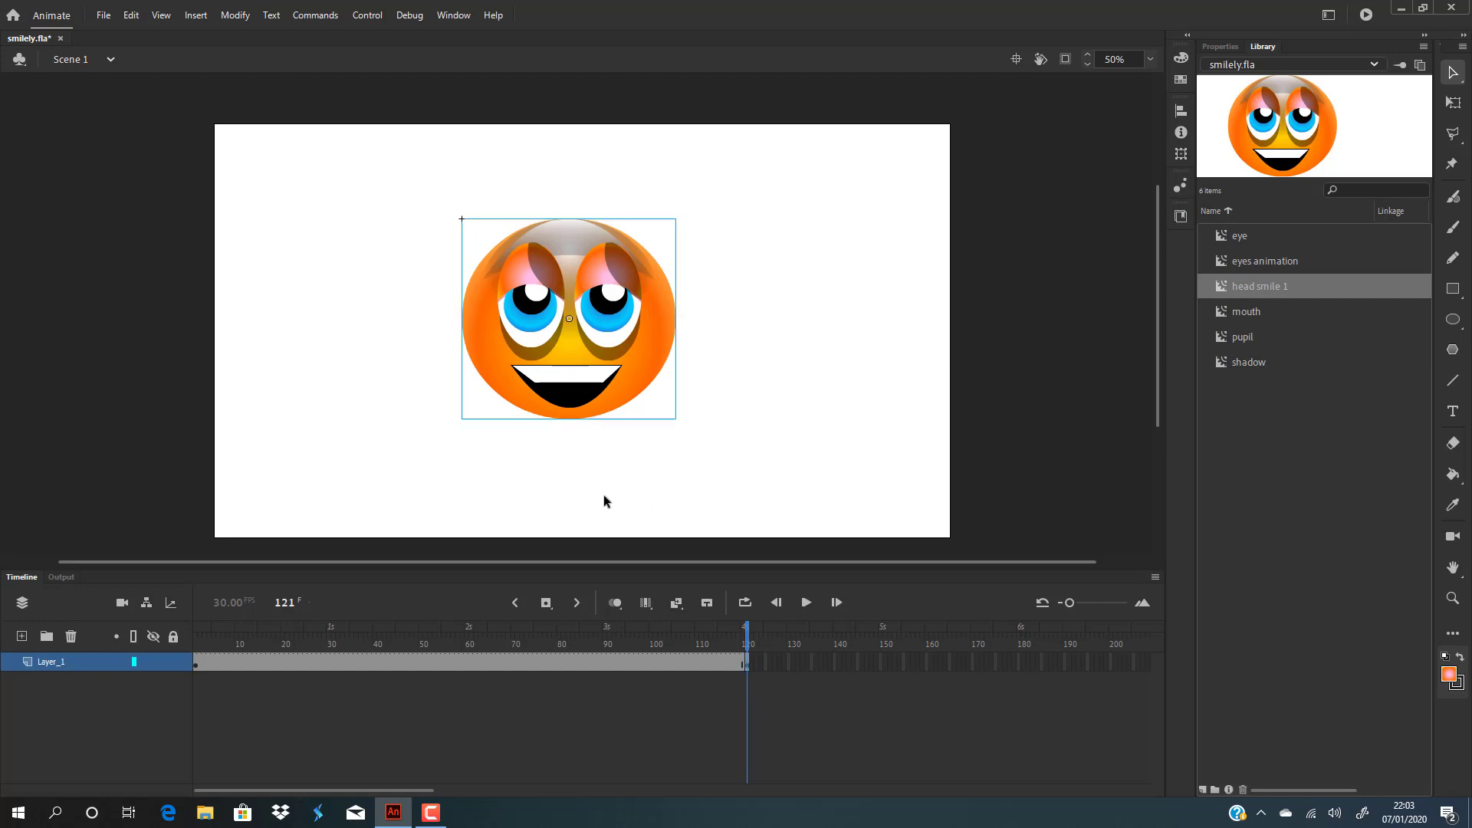
Move the head slightly down at frame 121, then squash its height and widen it with Free Transform.
scroll(829, 434, "up", 3)
scroll(828, 434, "down", 4)
scroll(814, 438, "up", 2)
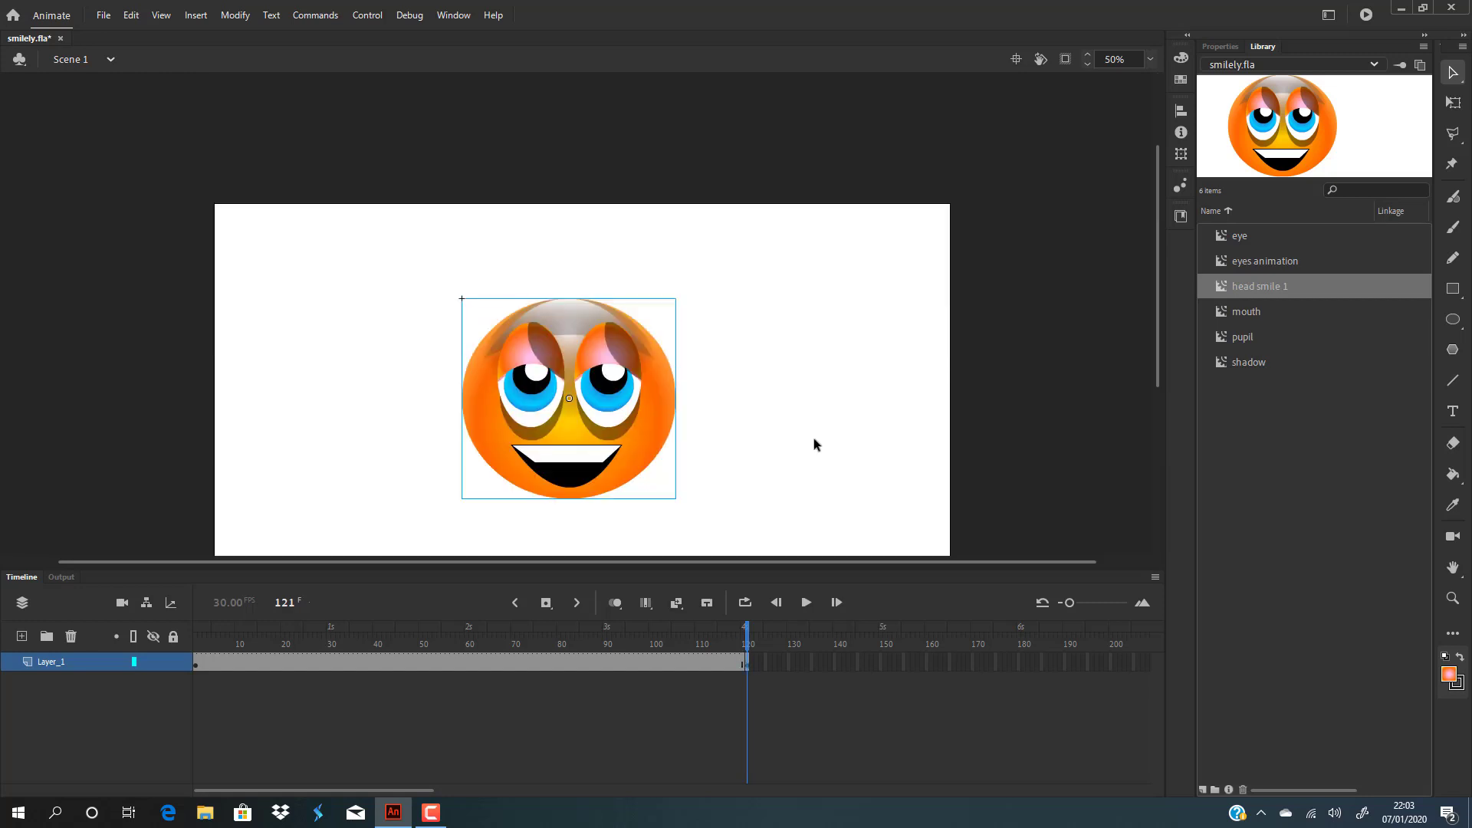
scroll(814, 439, "down", 2)
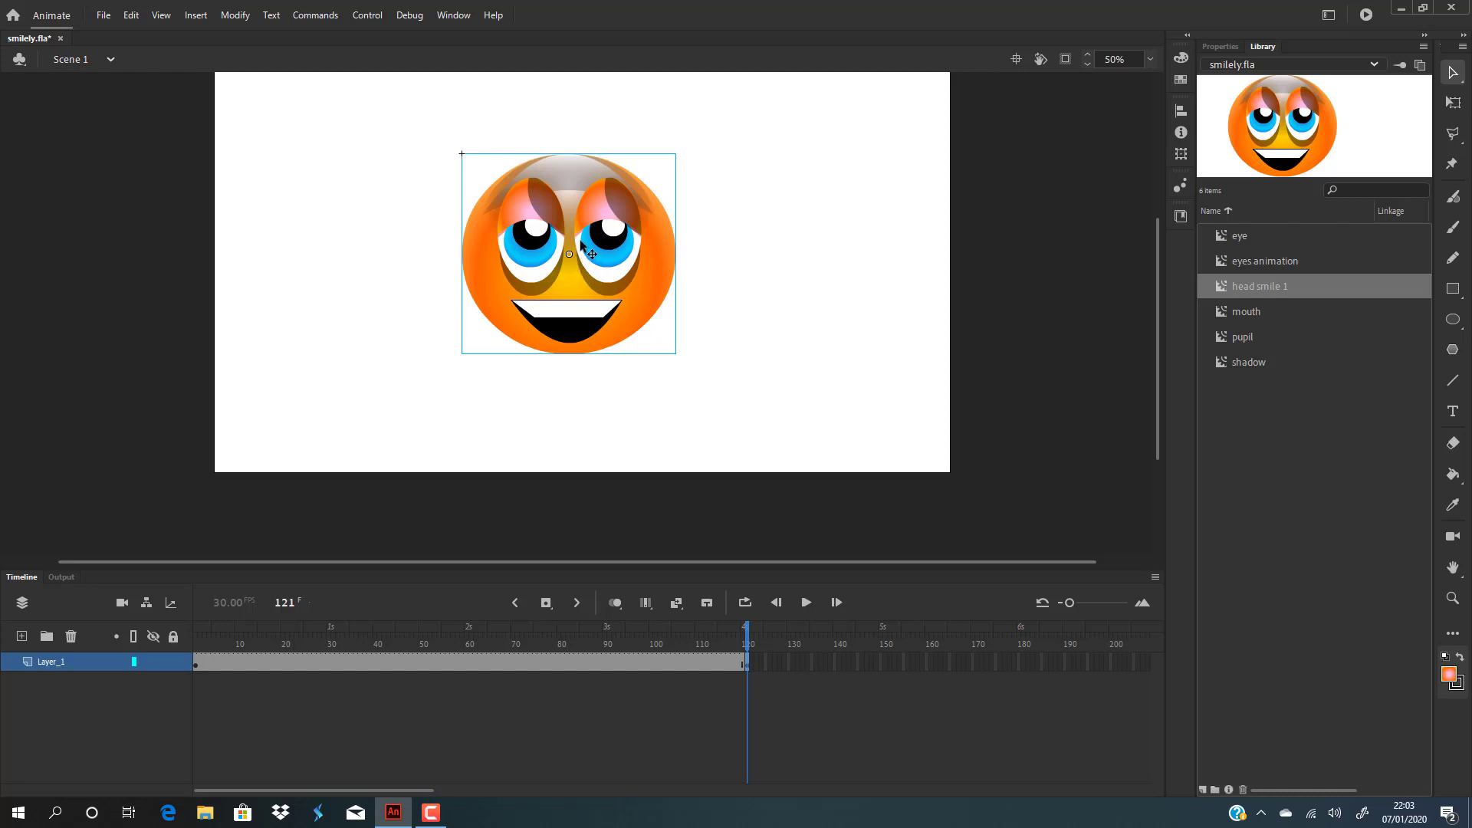
left_click_drag(581, 244, 587, 285)
key("q")
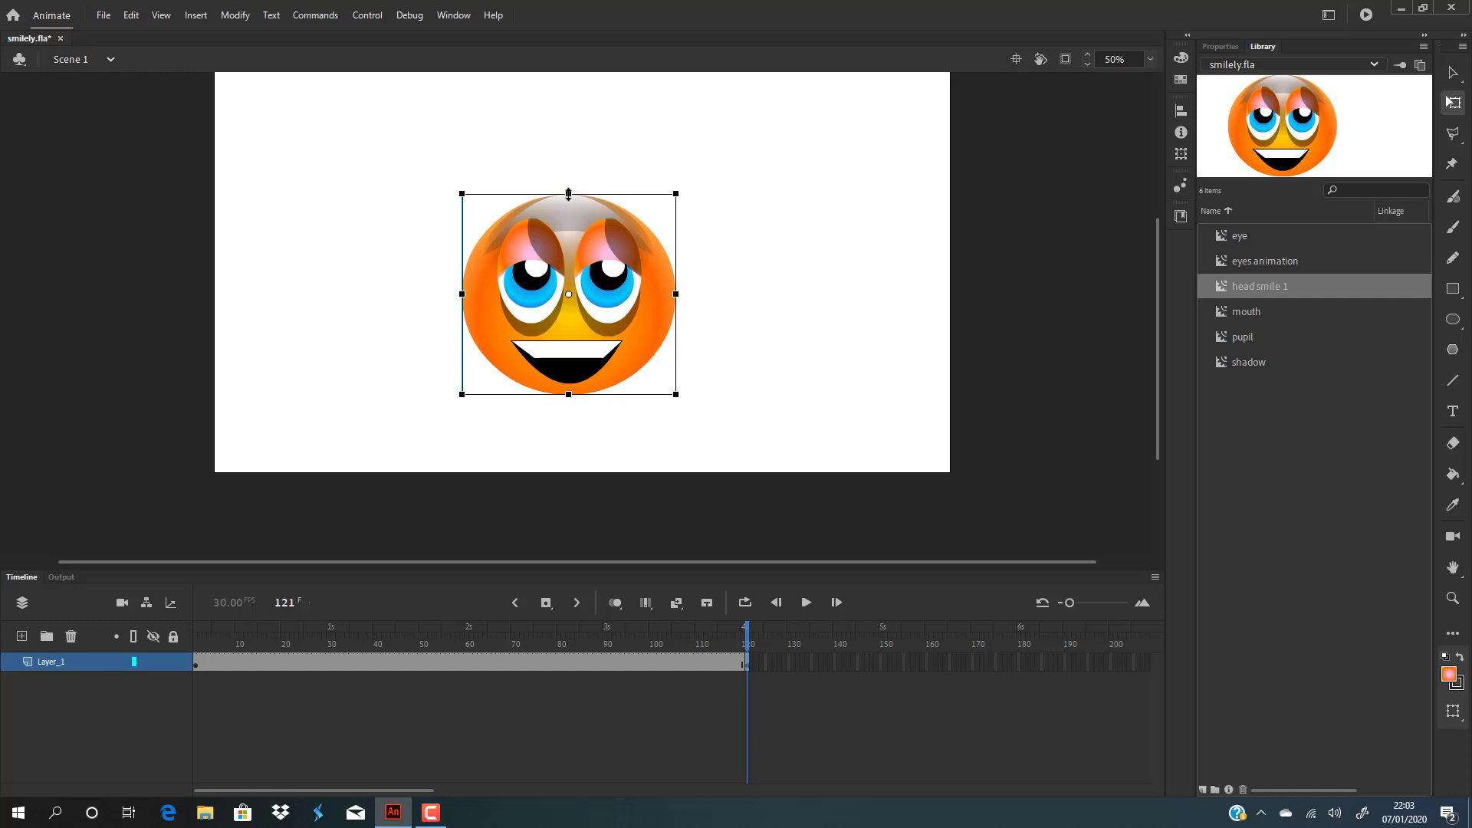
left_click_drag(568, 193, 569, 210)
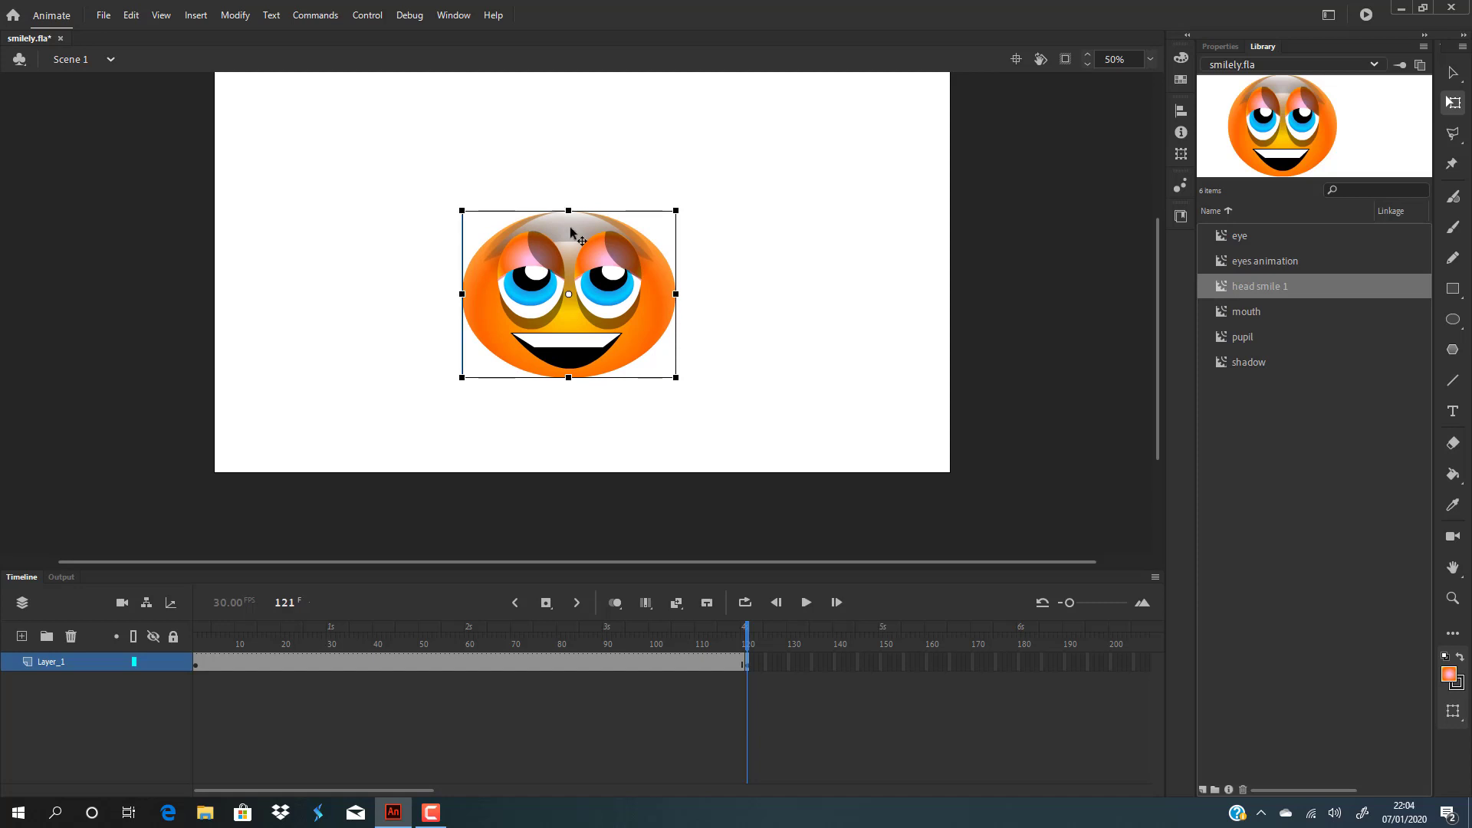
left_click_drag(676, 293, 699, 294)
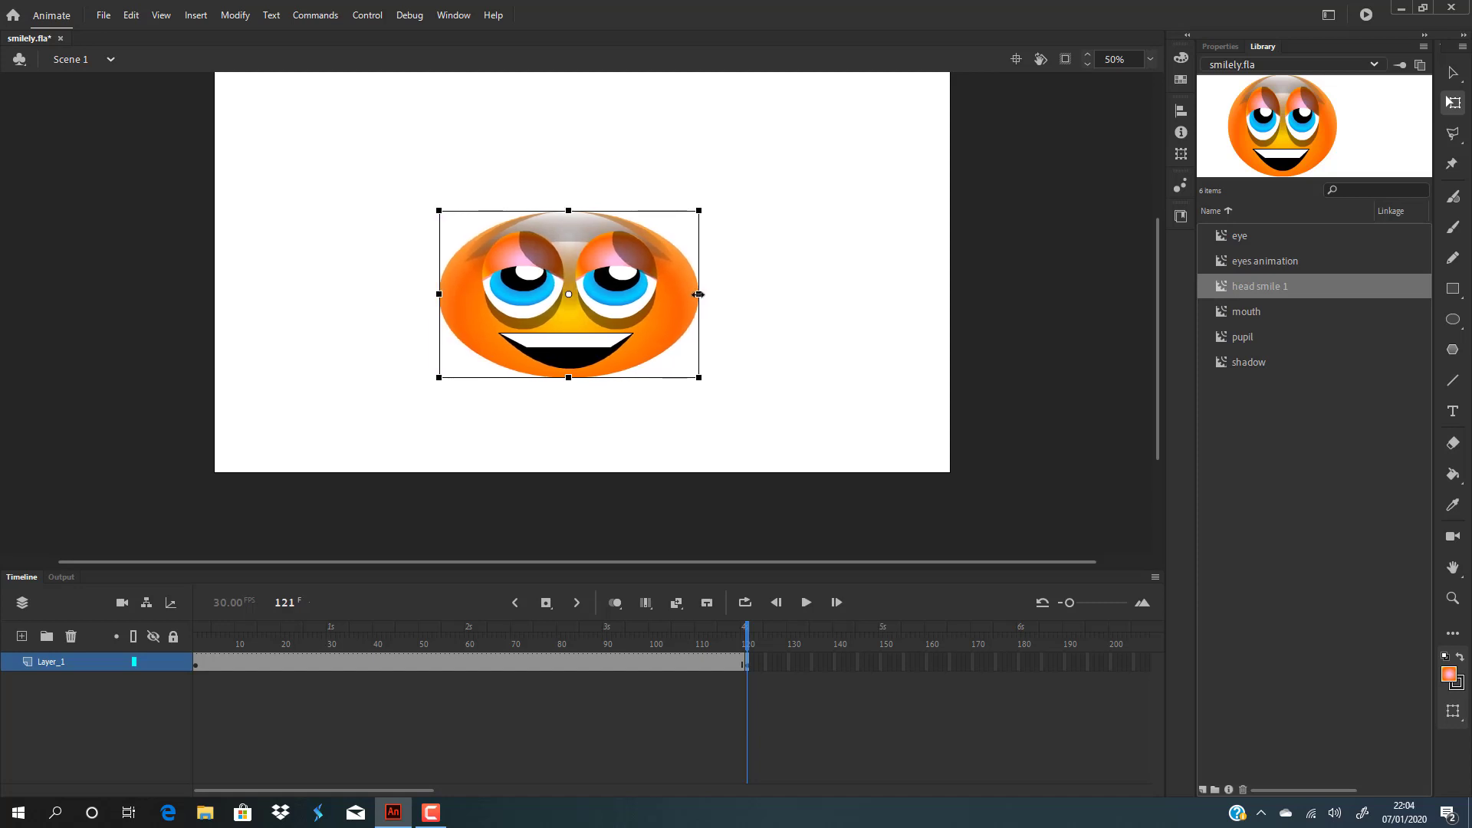
Extend Layer_1 from frame 121 to frame 210 and insert a keyframe at frame 210.
left_click(754, 663)
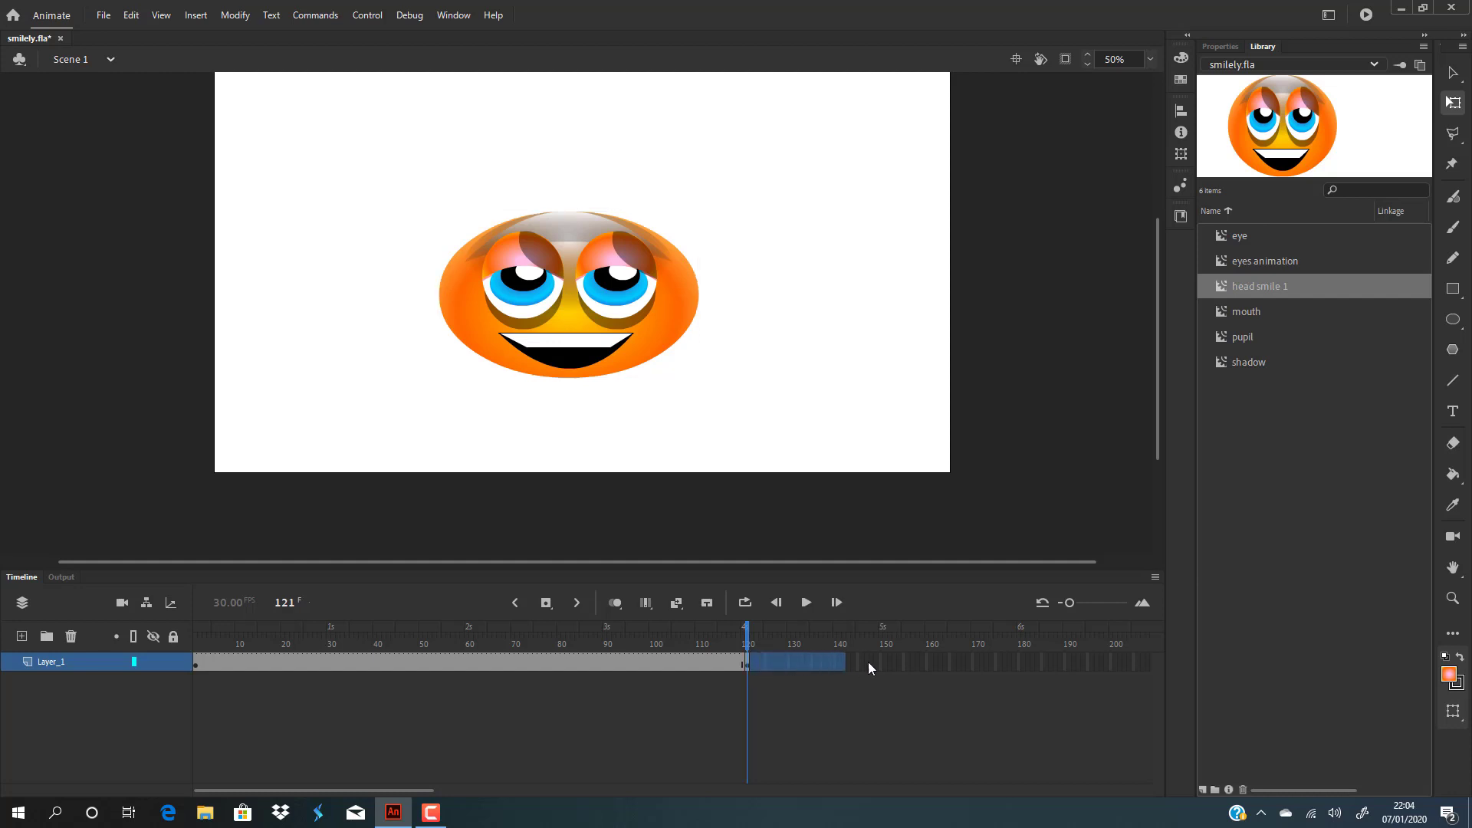
left_click_drag(869, 665, 1021, 667)
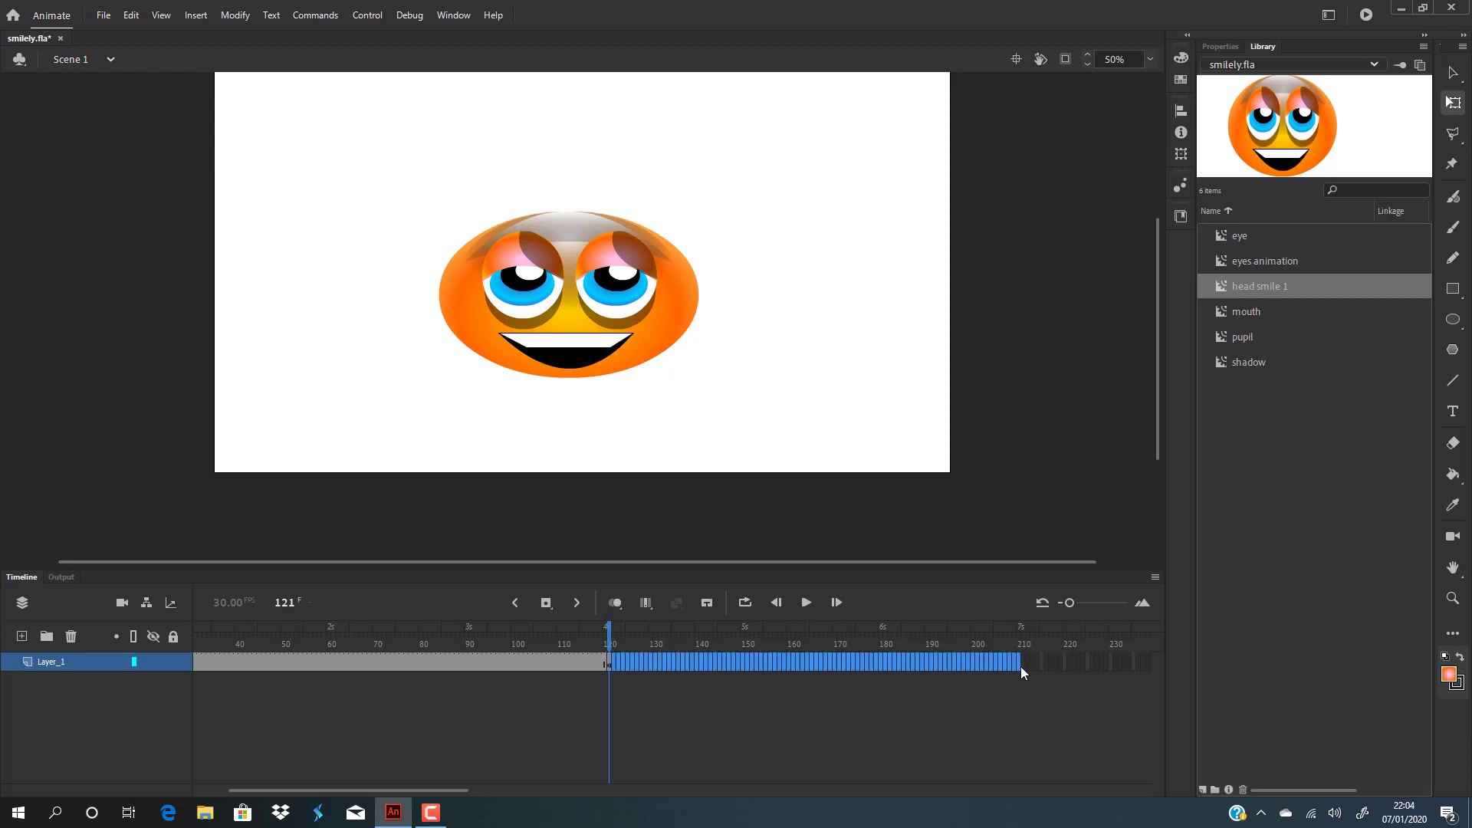
key("F5")
left_click(964, 692)
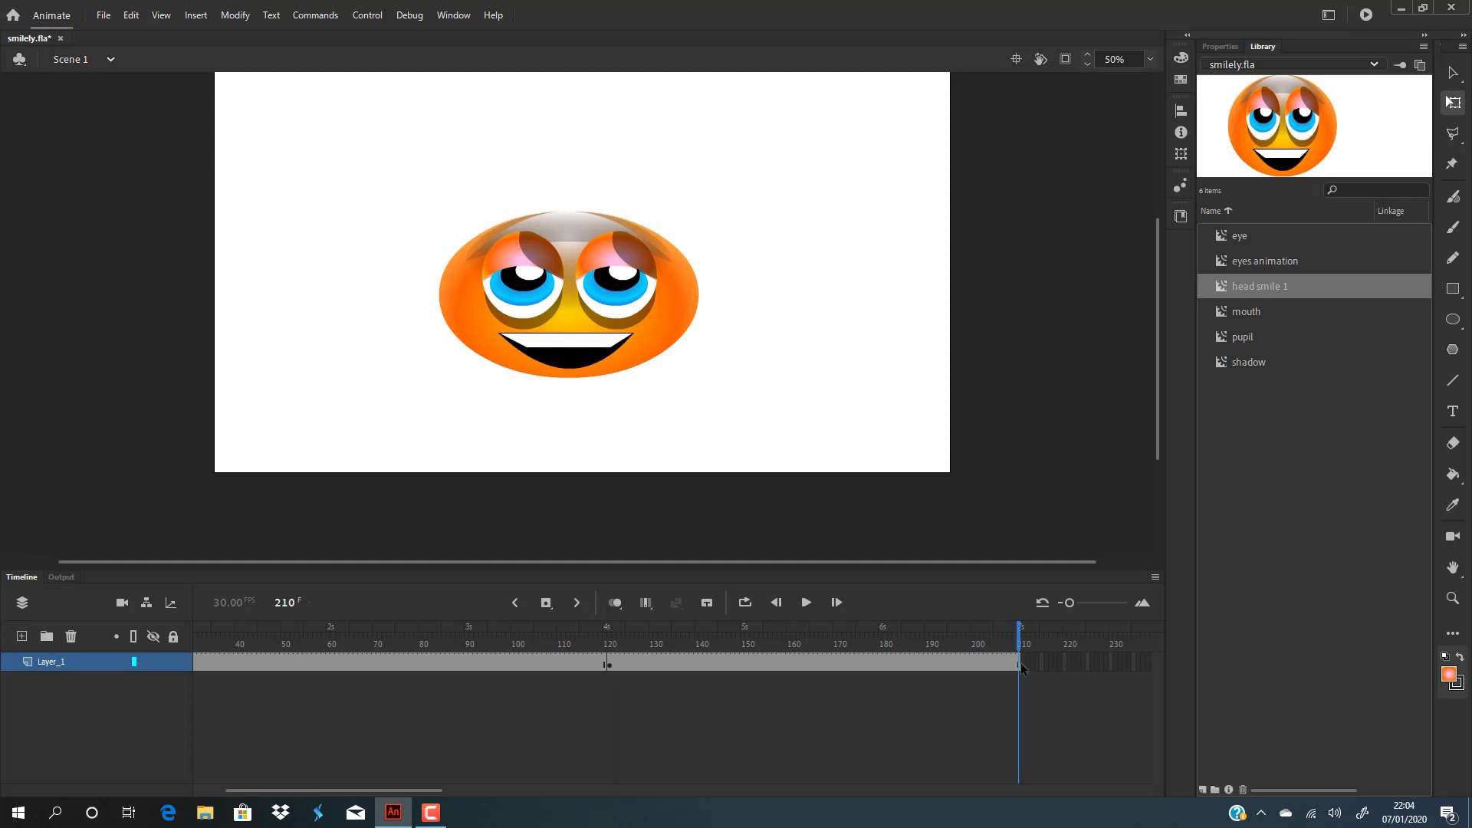
left_click(1020, 664)
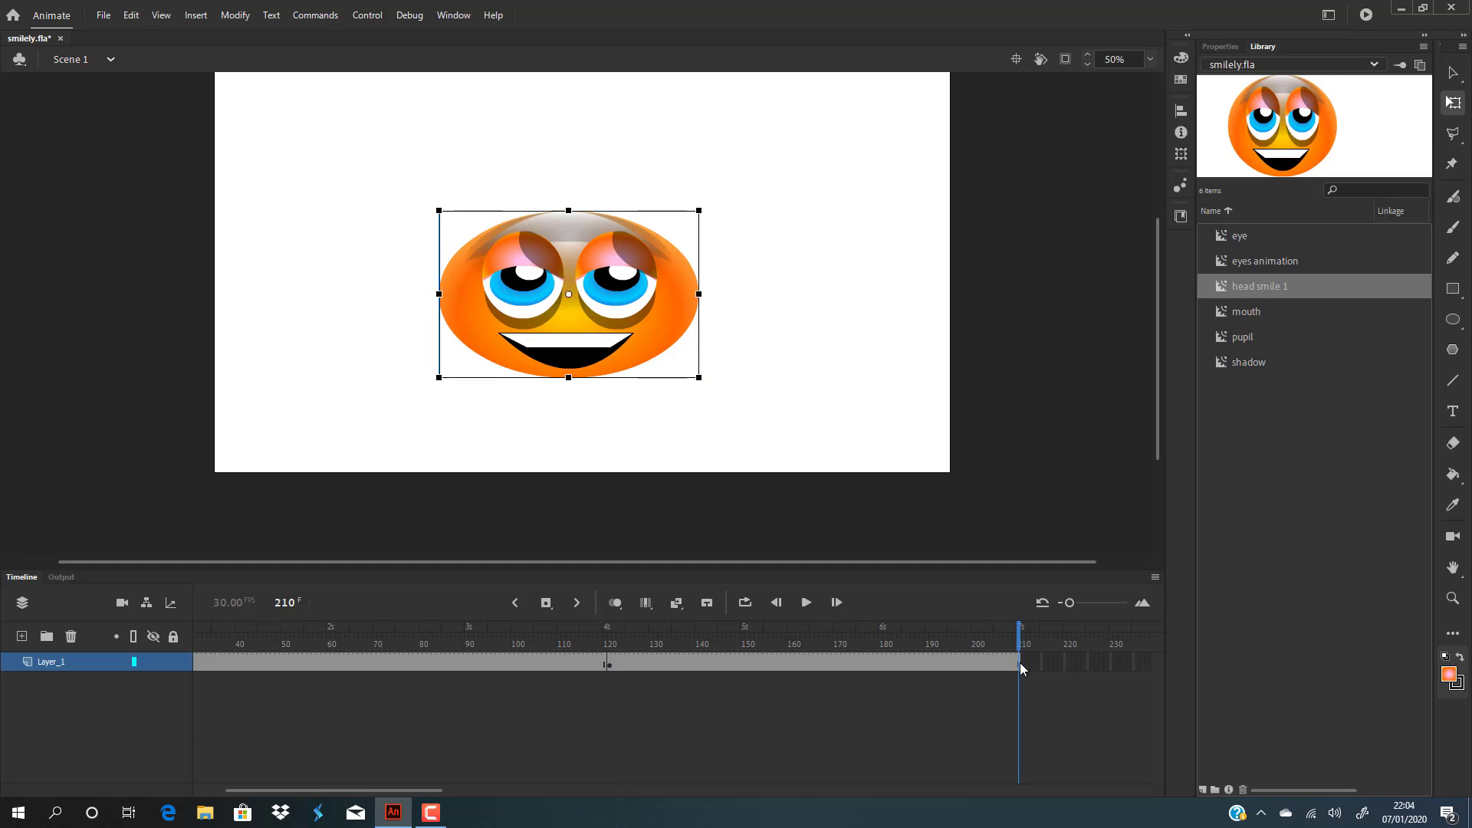
key("F6")
Raise the head toward the upper edge of the white stage at frame 210 and stretch it taller.
scroll(735, 268, "up", 3)
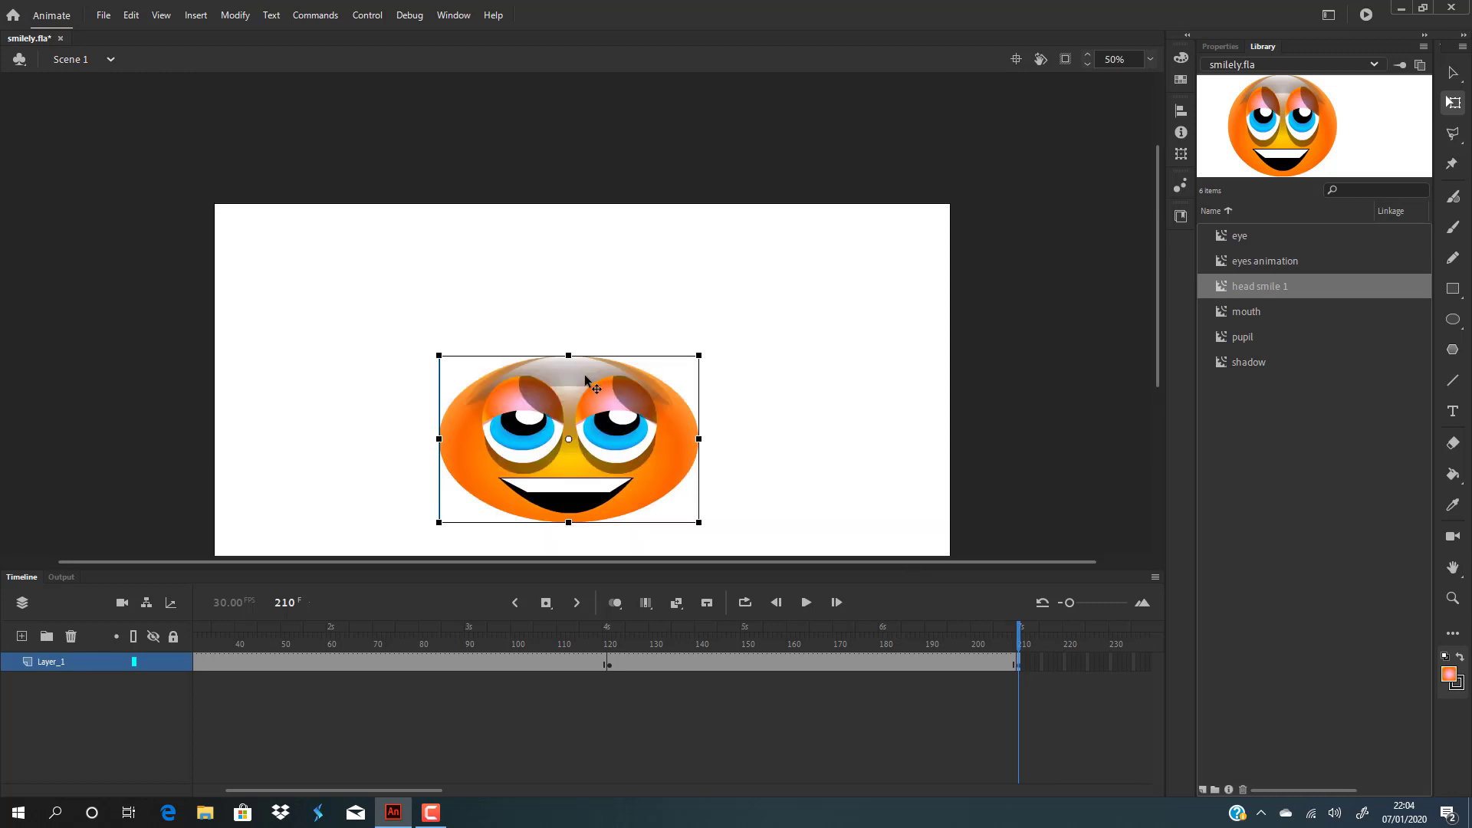
left_click_drag(585, 376, 575, 227)
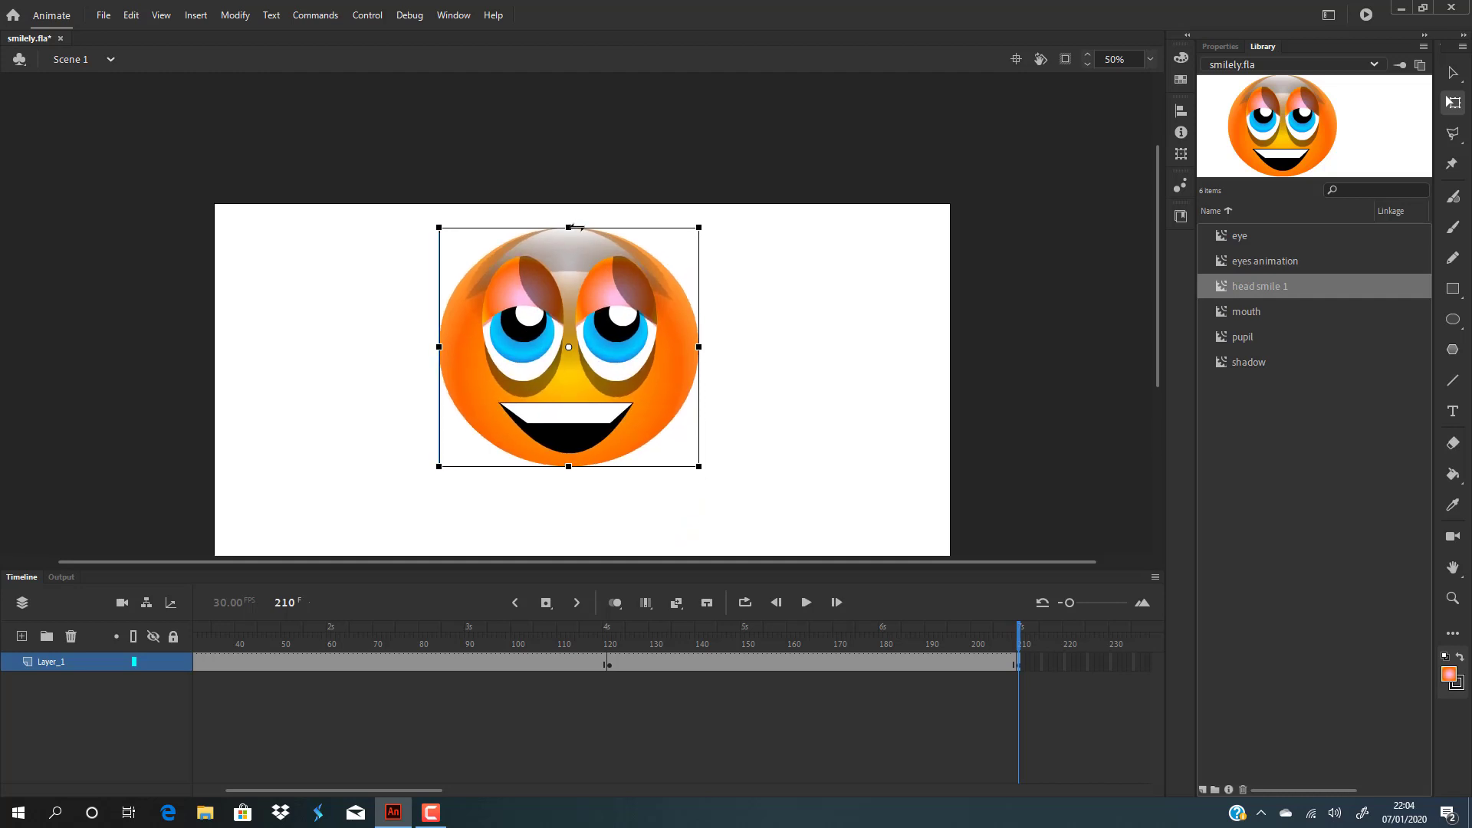
left_click(915, 721)
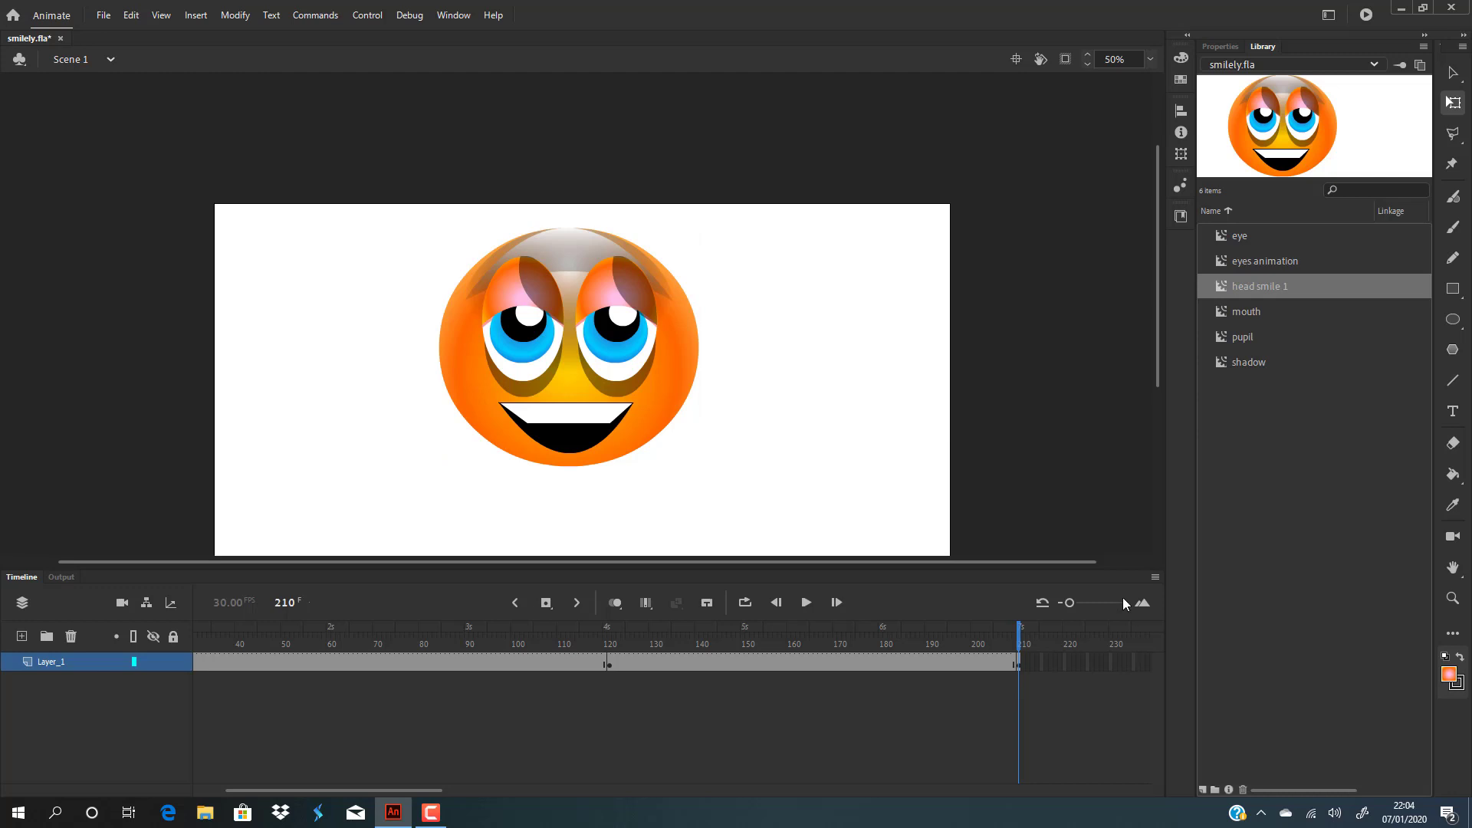
Scrub through the timeline from frame 1 to frame 210 to review the head's poses.
left_click_drag(1020, 636, 107, 617)
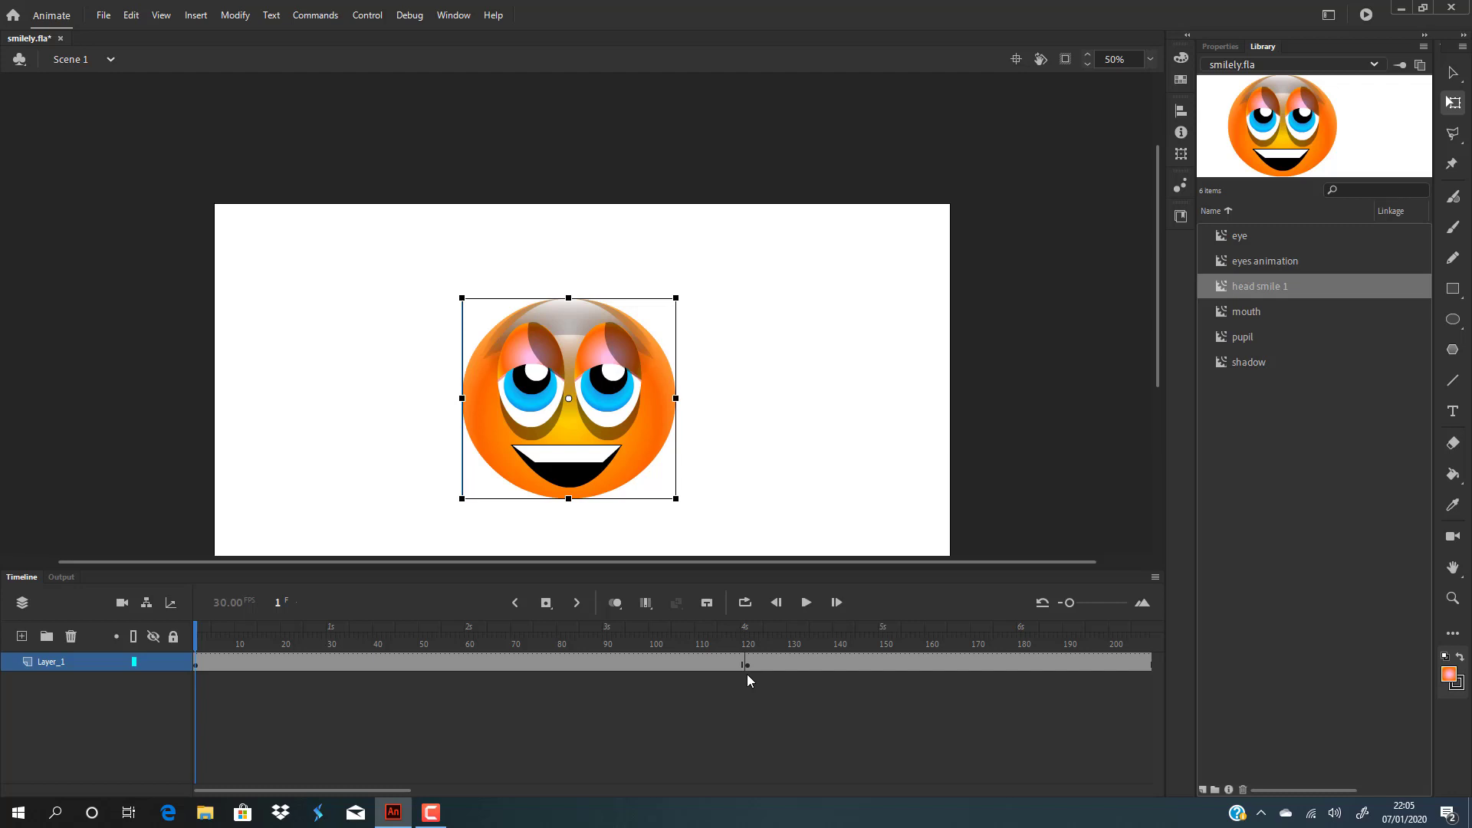
left_click(205, 631)
left_click_drag(215, 633, 967, 658)
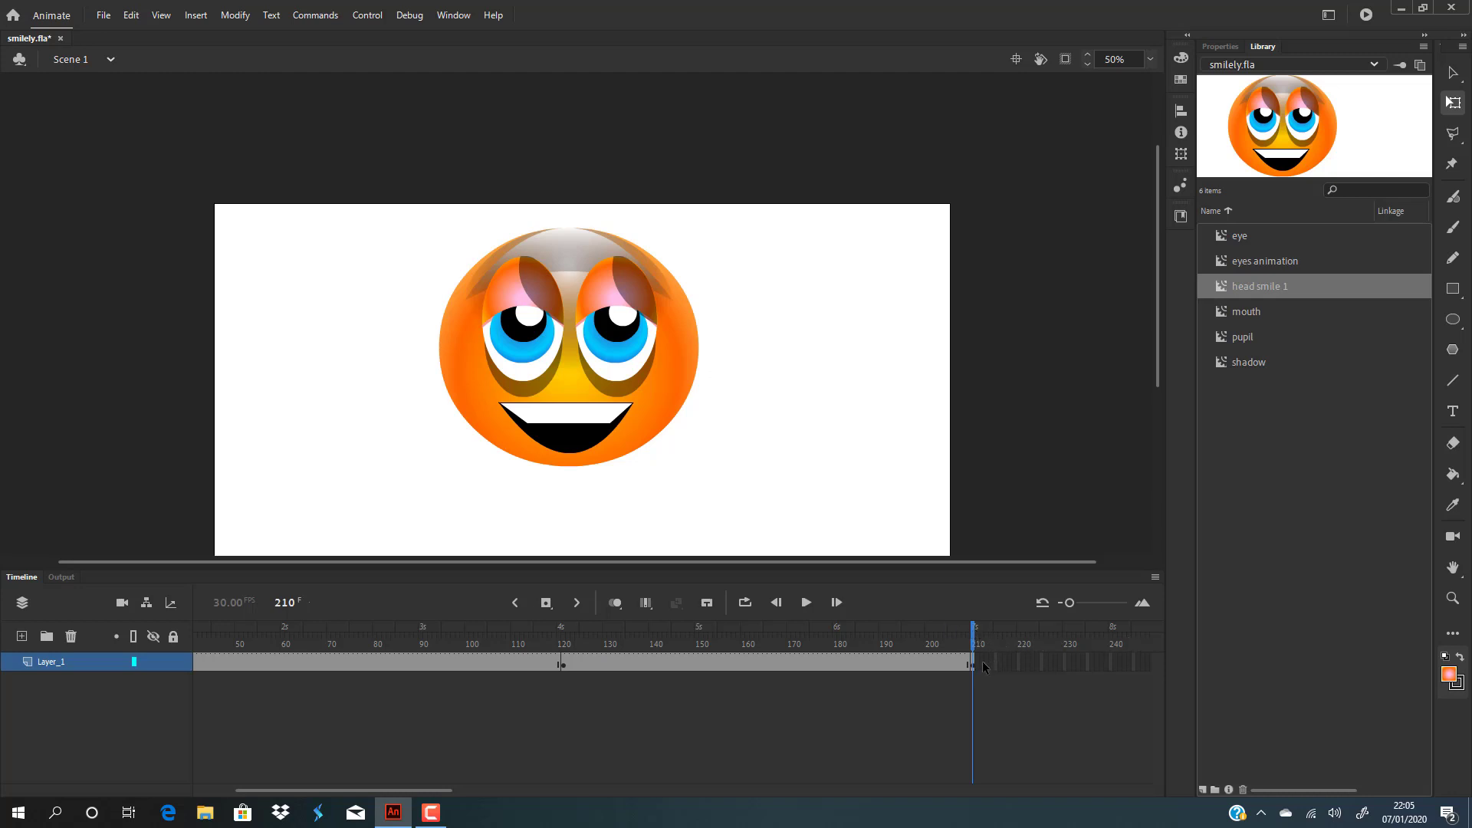
Extend Layer_1 from frame 210 to frame 301 and insert a keyframe at frame 301.
left_click_drag(1053, 662, 1000, 666)
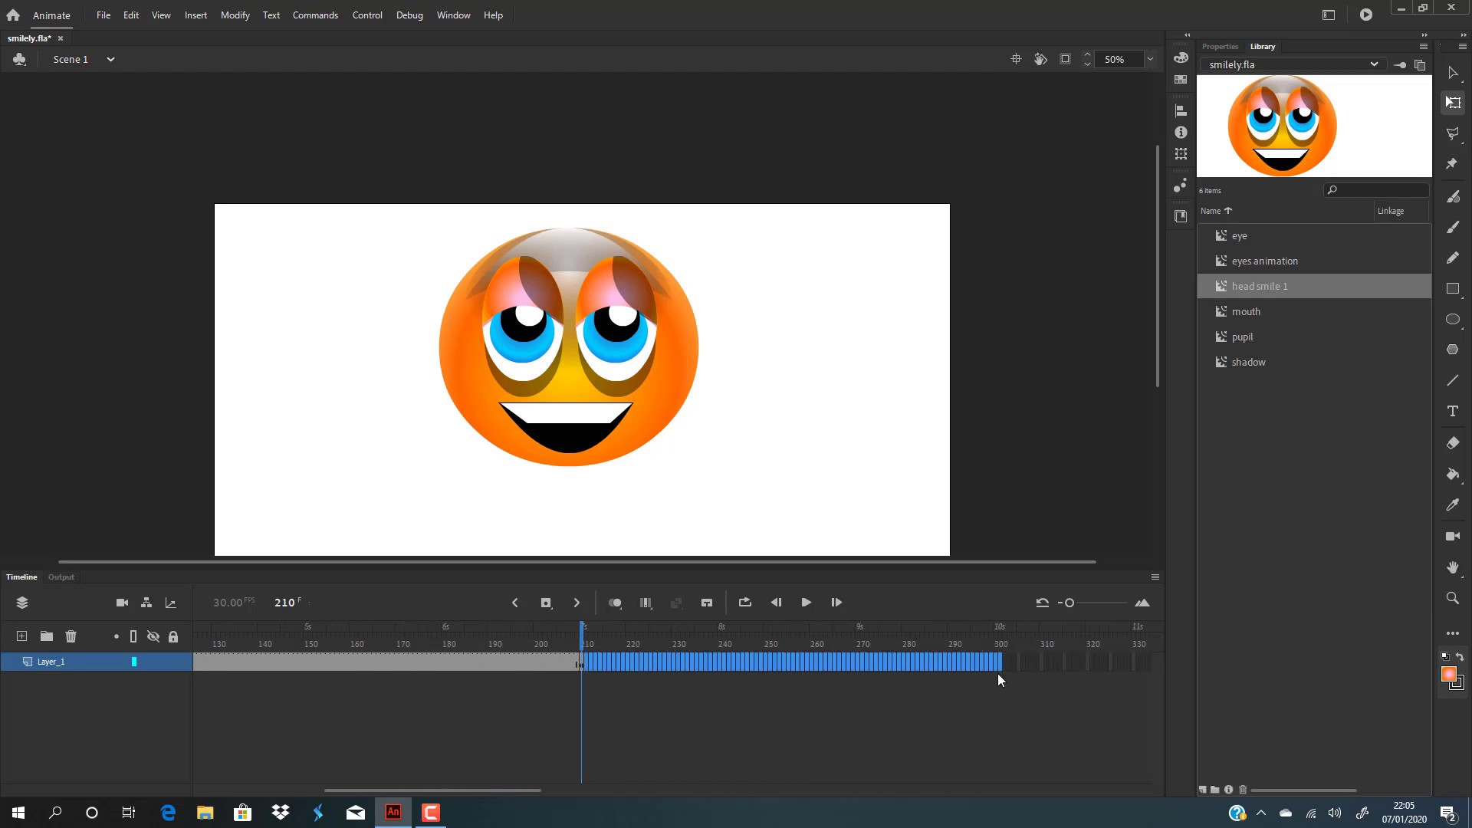
key("F5")
left_click(1025, 713)
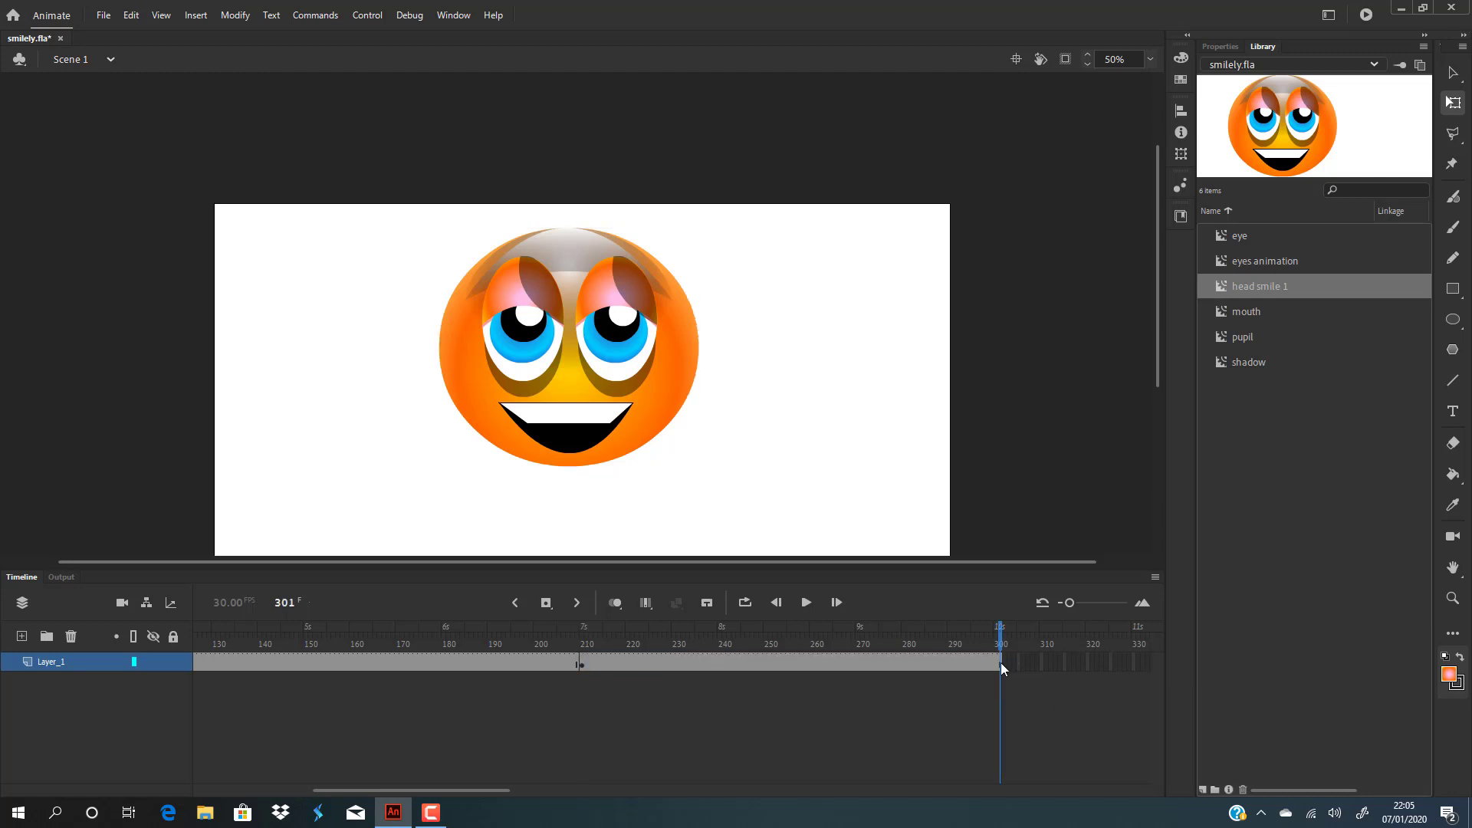
left_click(1001, 662)
left_click(1010, 681)
left_click(1000, 662)
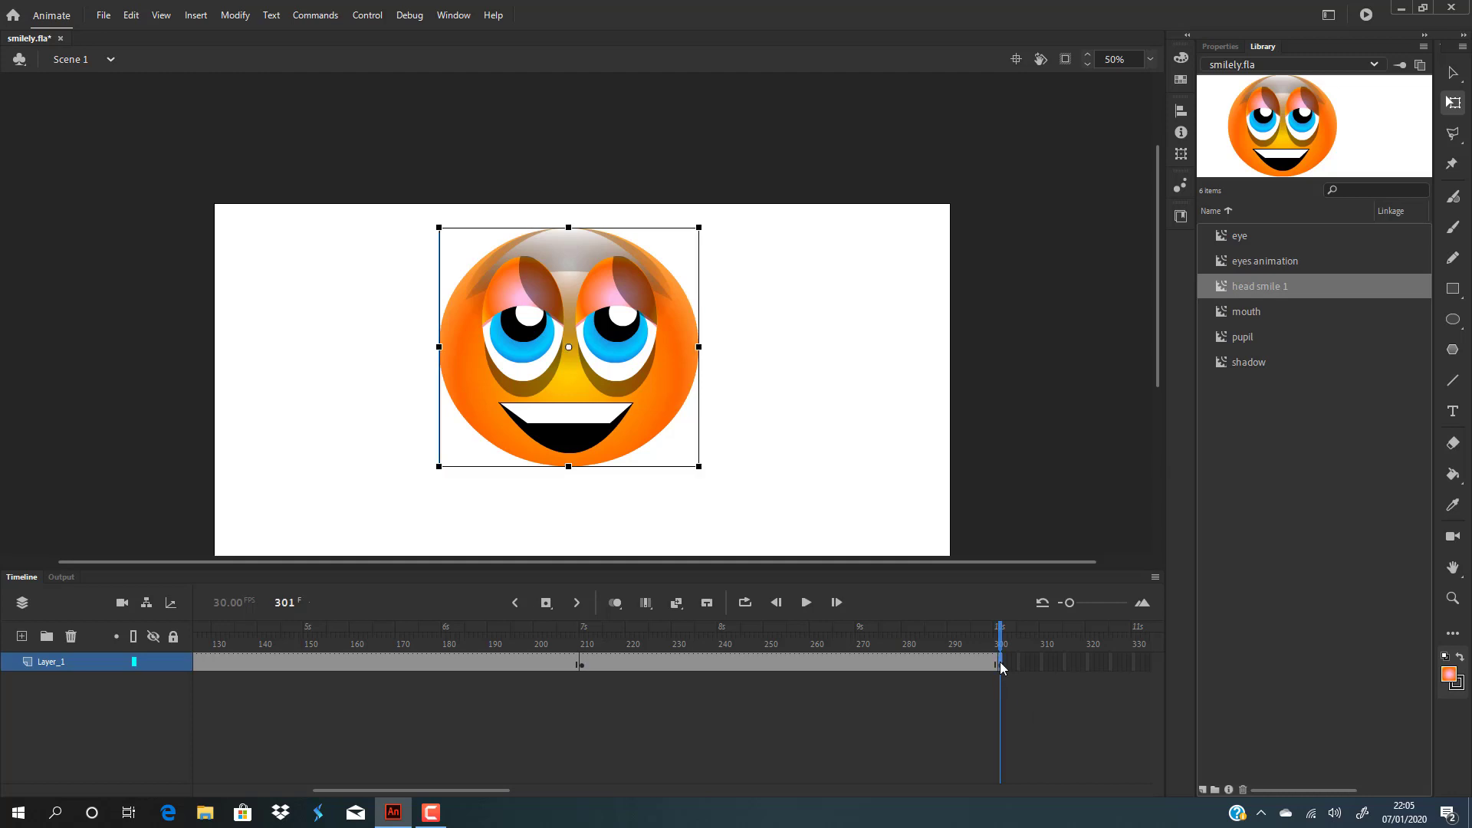
Lower the head at frame 301, flatten it vertically and widen it into a squashed pose.
scroll(818, 441, "down", 3)
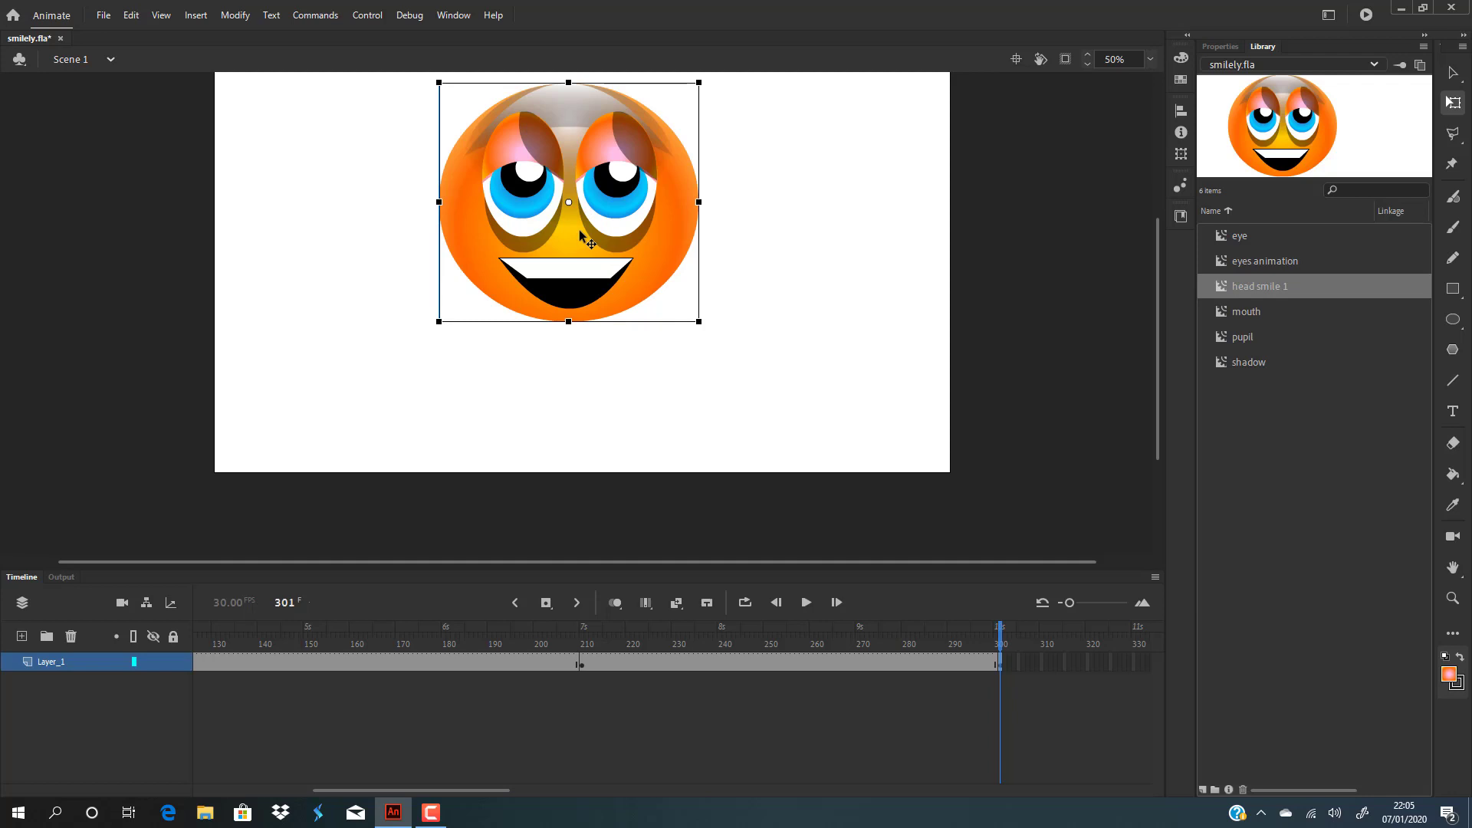
left_click_drag(580, 232, 580, 321)
left_click_drag(568, 170, 568, 205)
left_click_drag(699, 290, 713, 291)
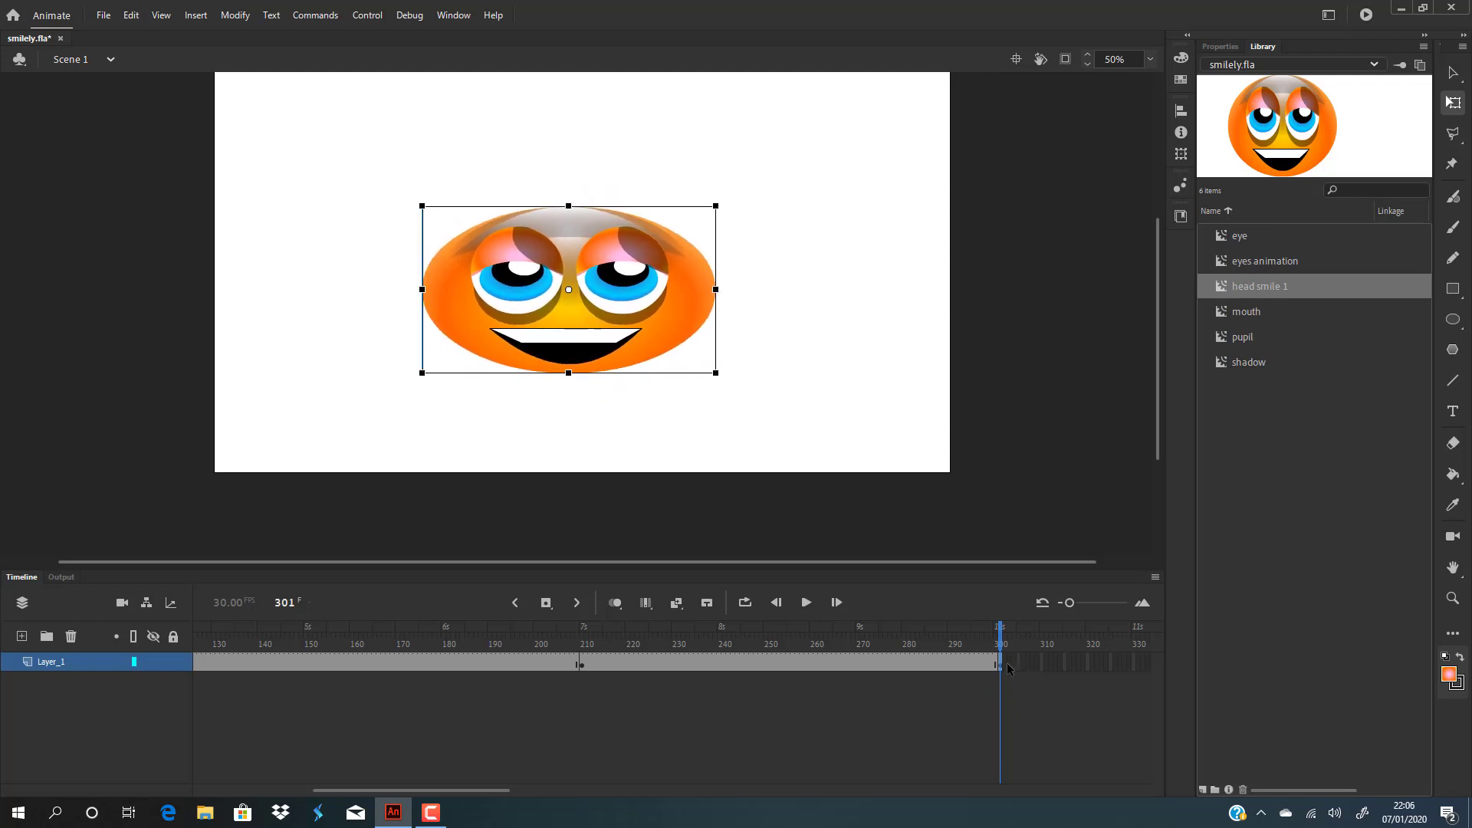
Extend Layer_1 from frame 301 to frame 390 and insert a keyframe at frame 390.
left_click_drag(1006, 663, 1079, 673)
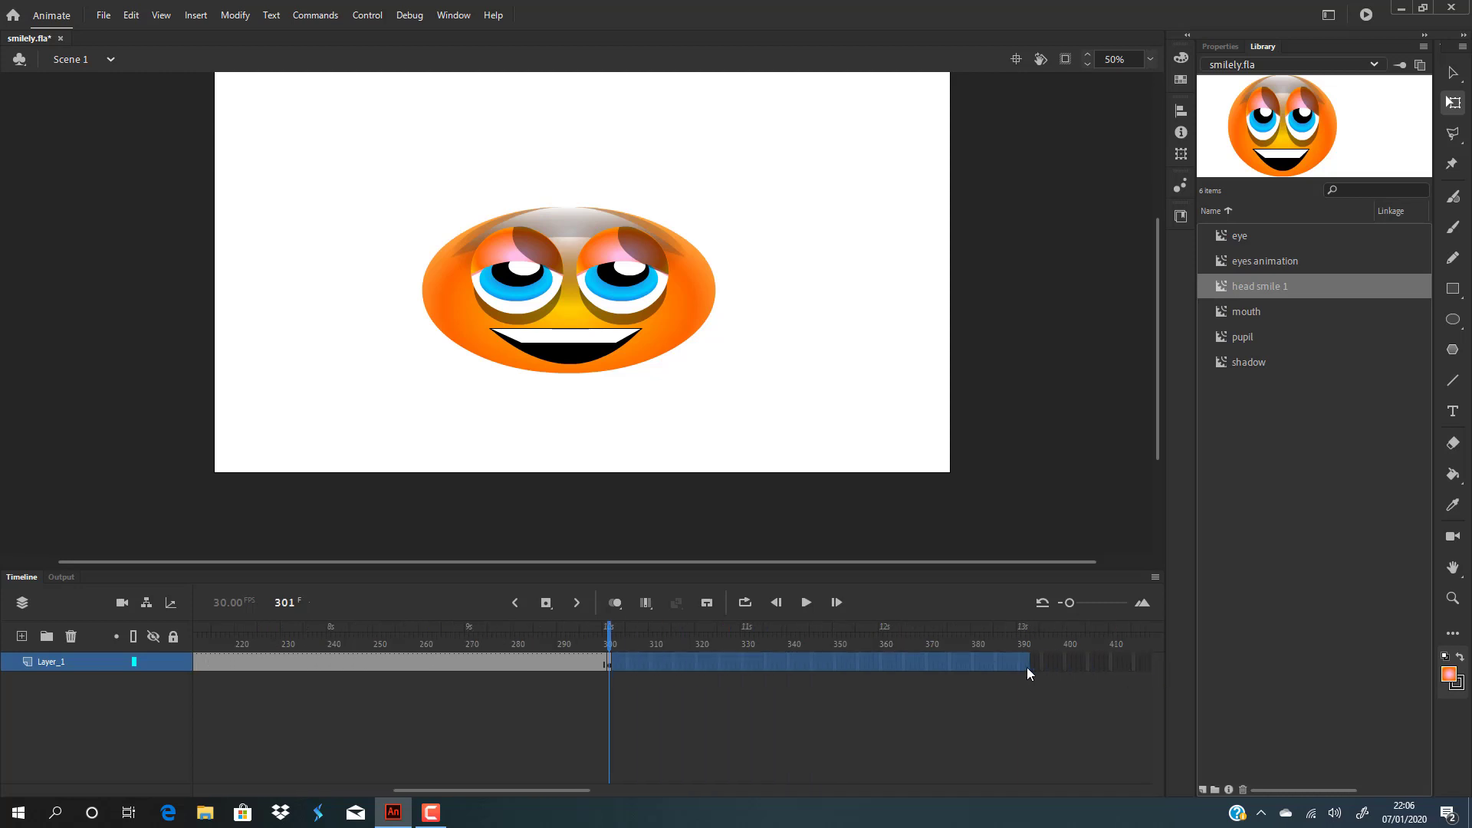
left_click_drag(895, 670, 1020, 670)
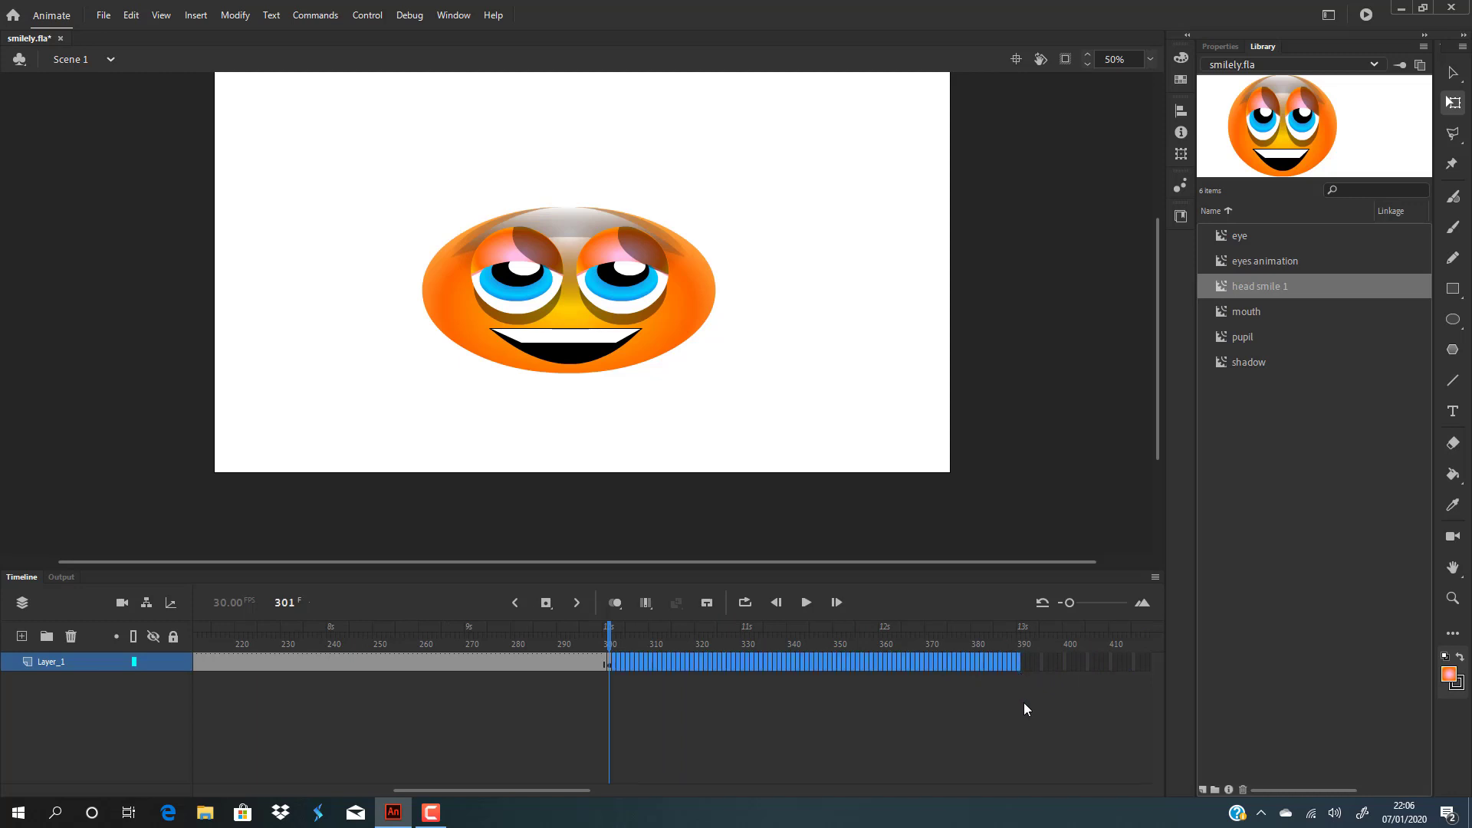
key("F5")
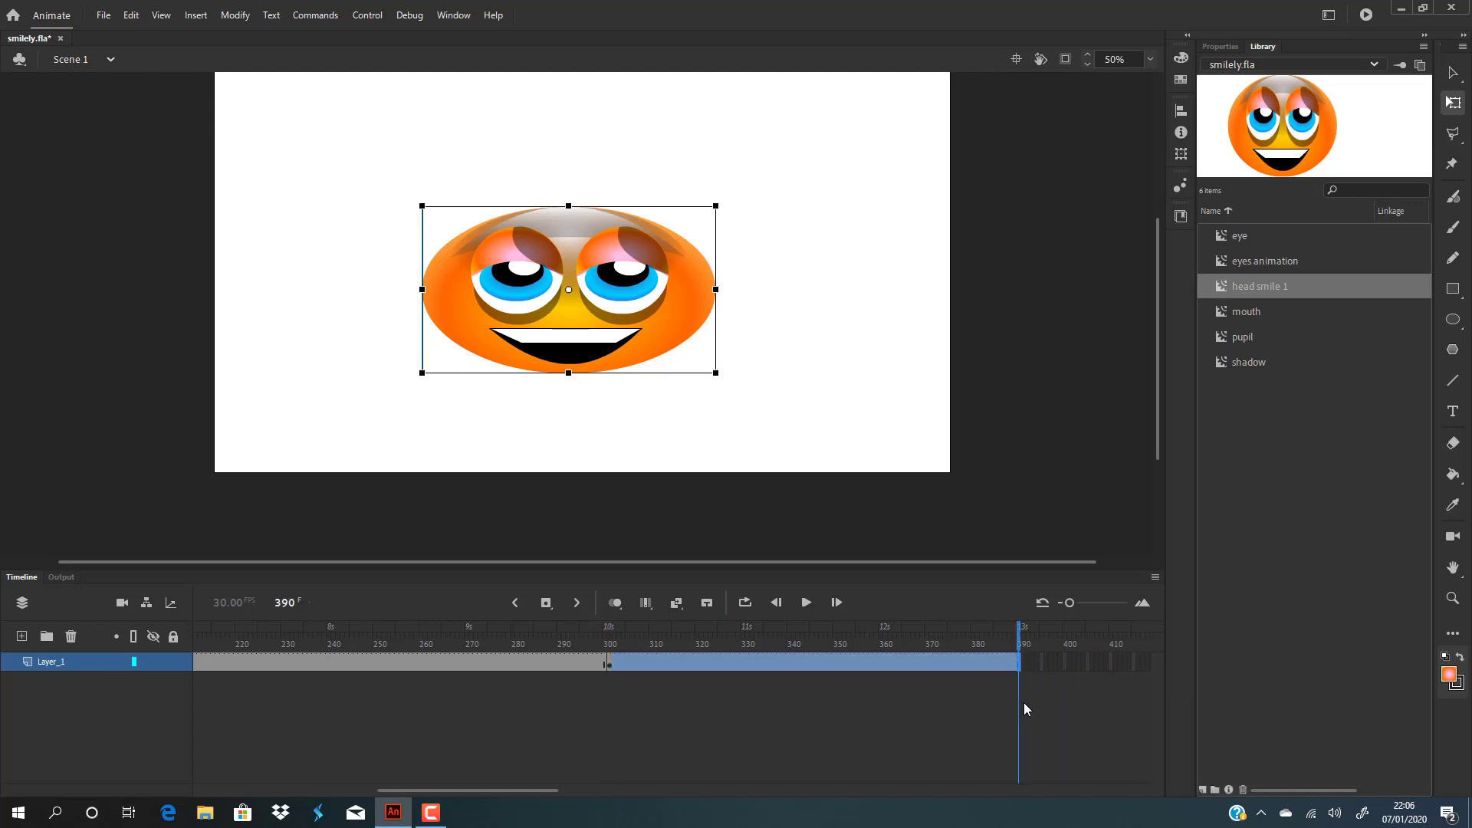
left_click(1028, 677)
key("ctrl+a")
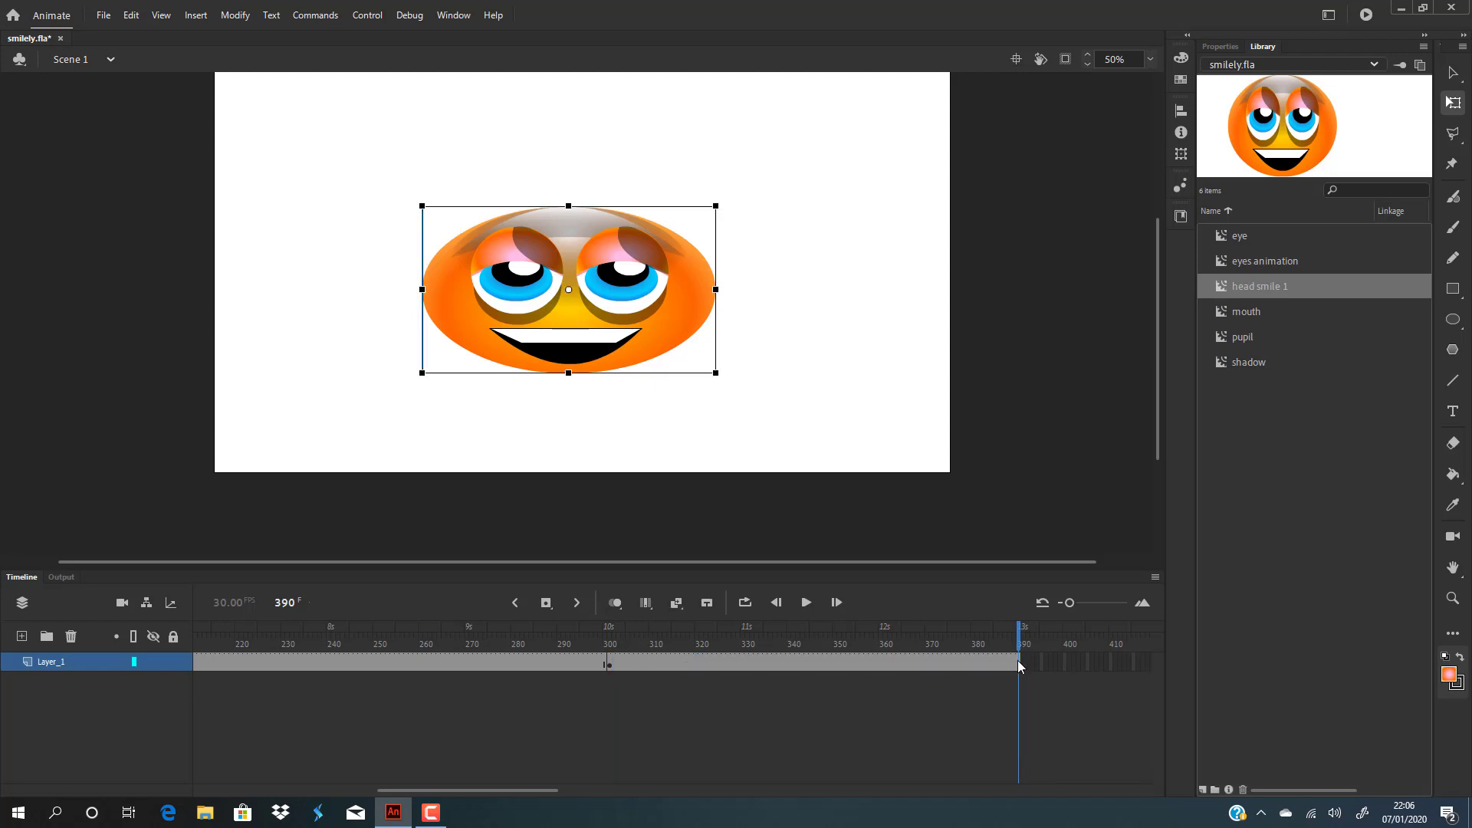
key("F6")
left_click(760, 734)
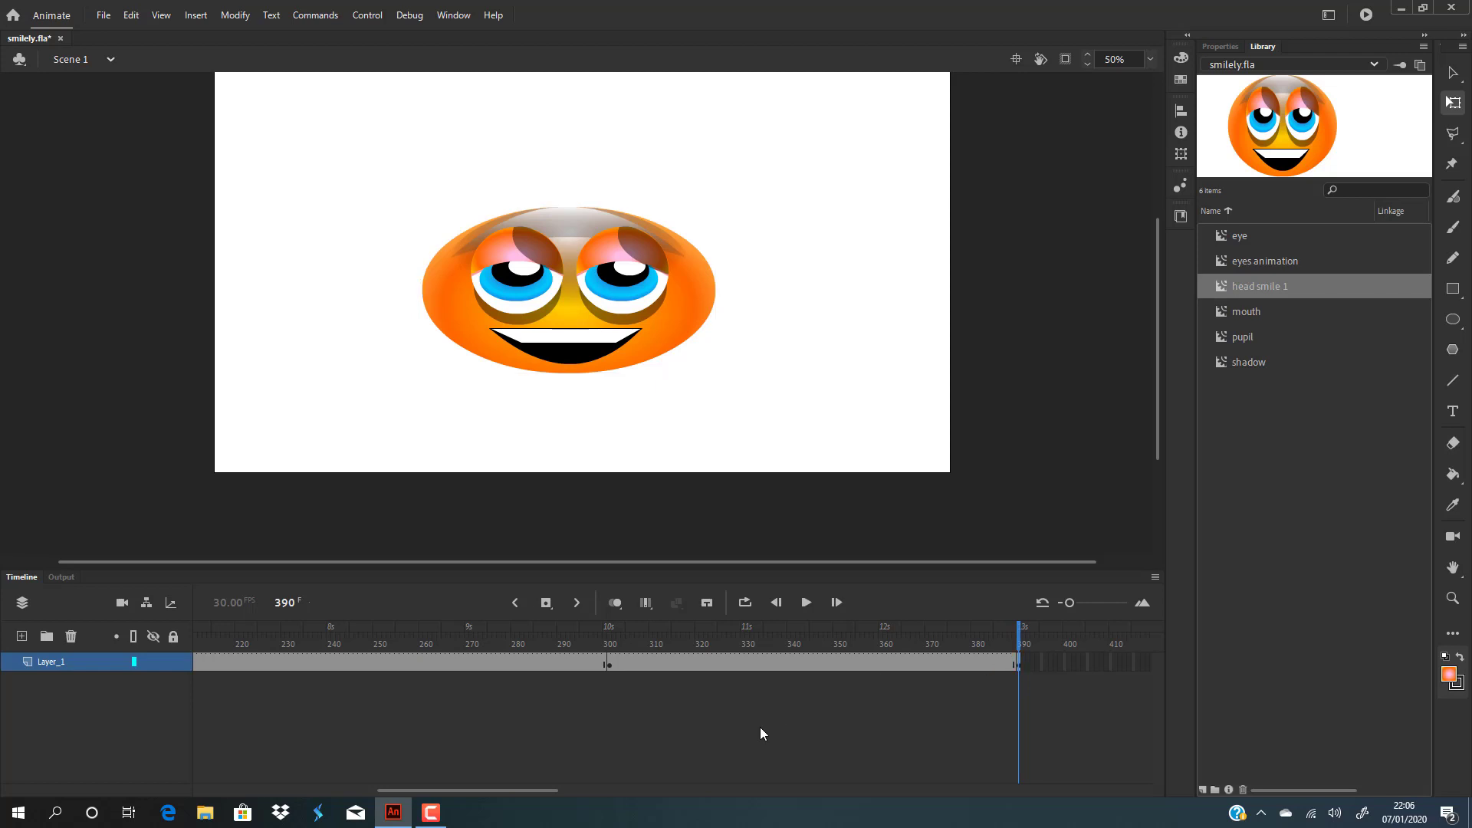
Copy the head's starting pose from frame 1 and paste it onto the keyframe at frame 390.
left_click_drag(445, 791, 230, 770)
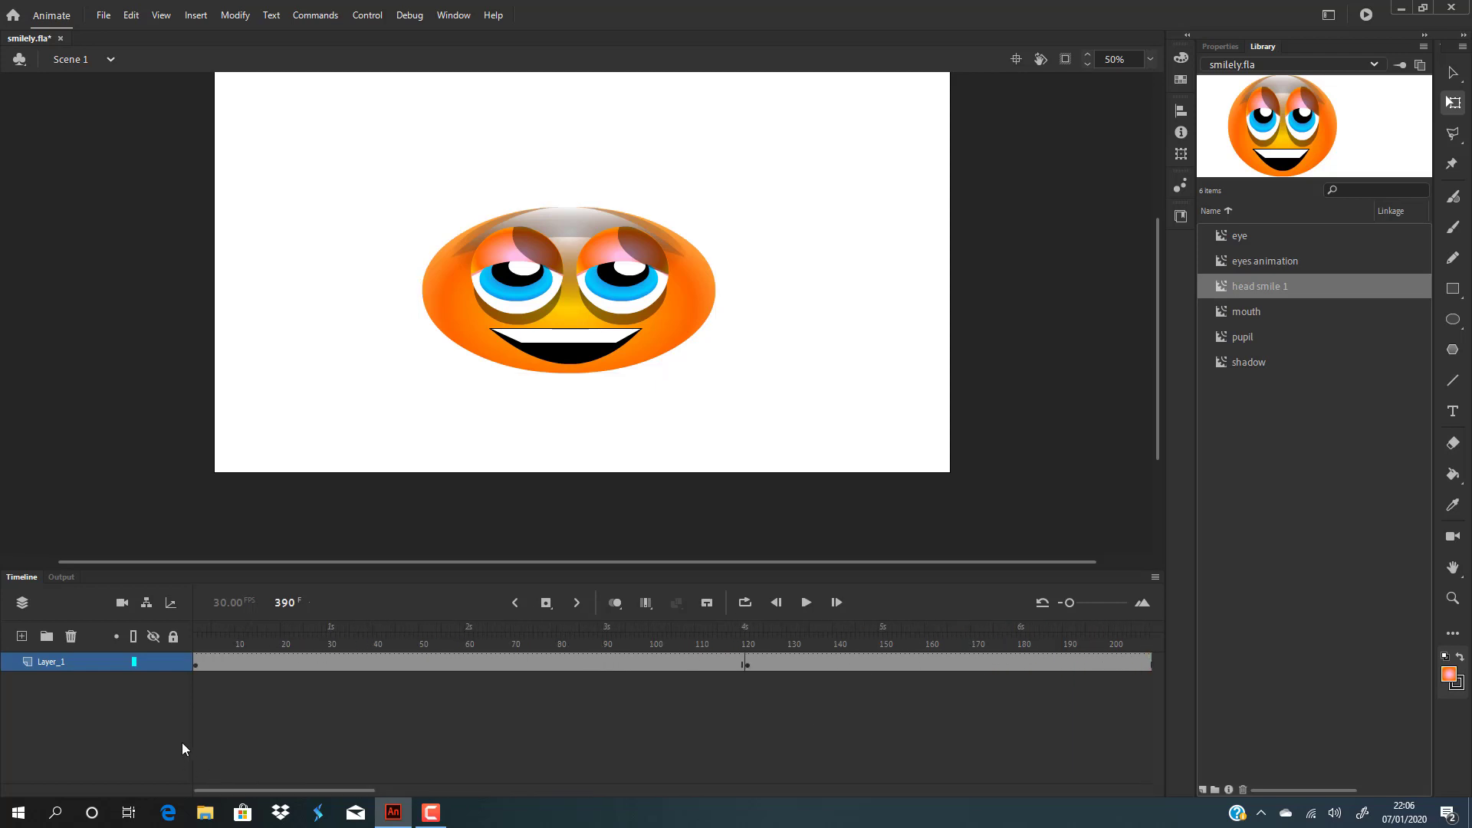
left_click(197, 662)
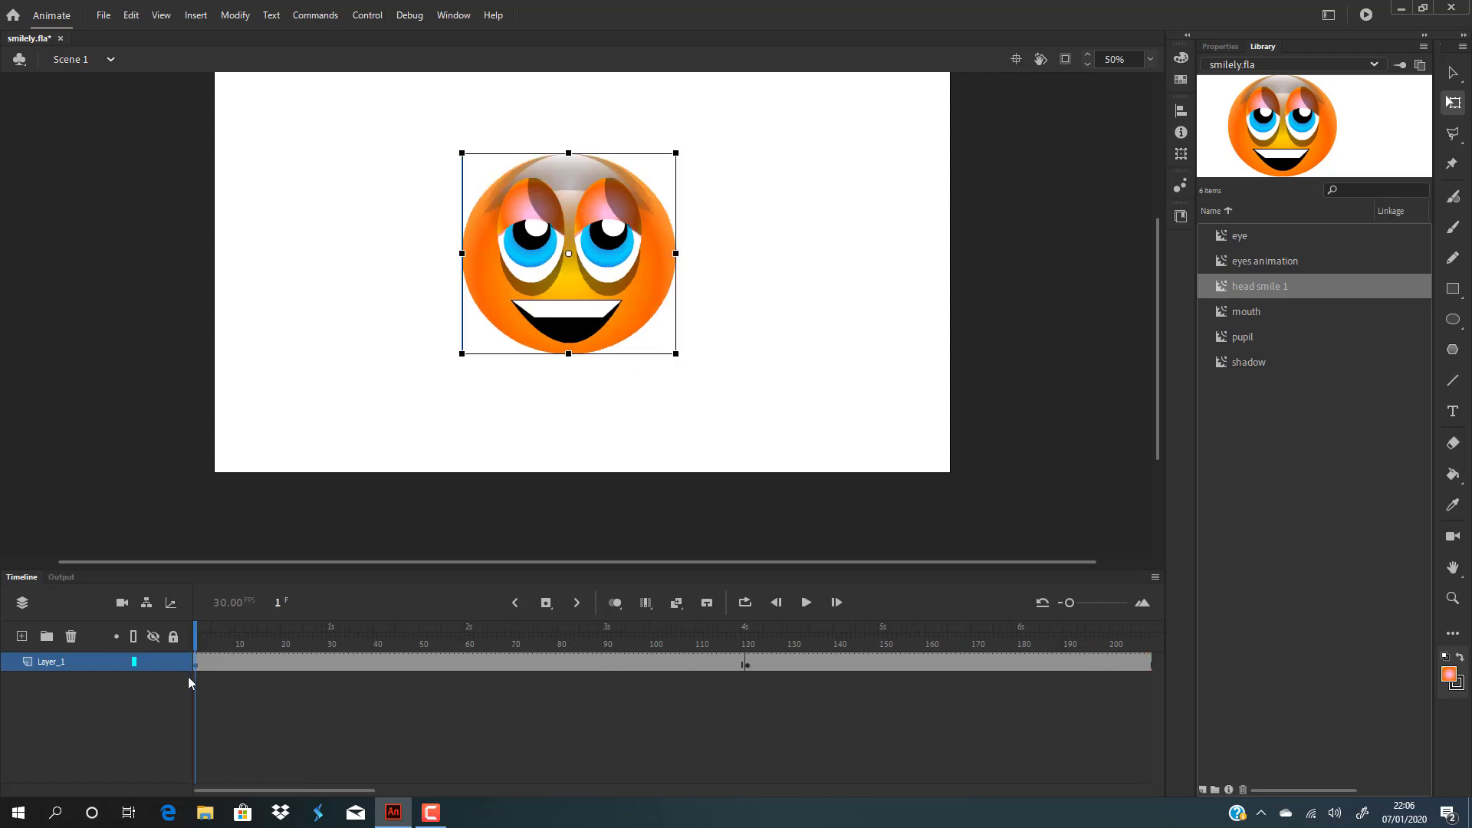
right_click(195, 667)
left_click(193, 687)
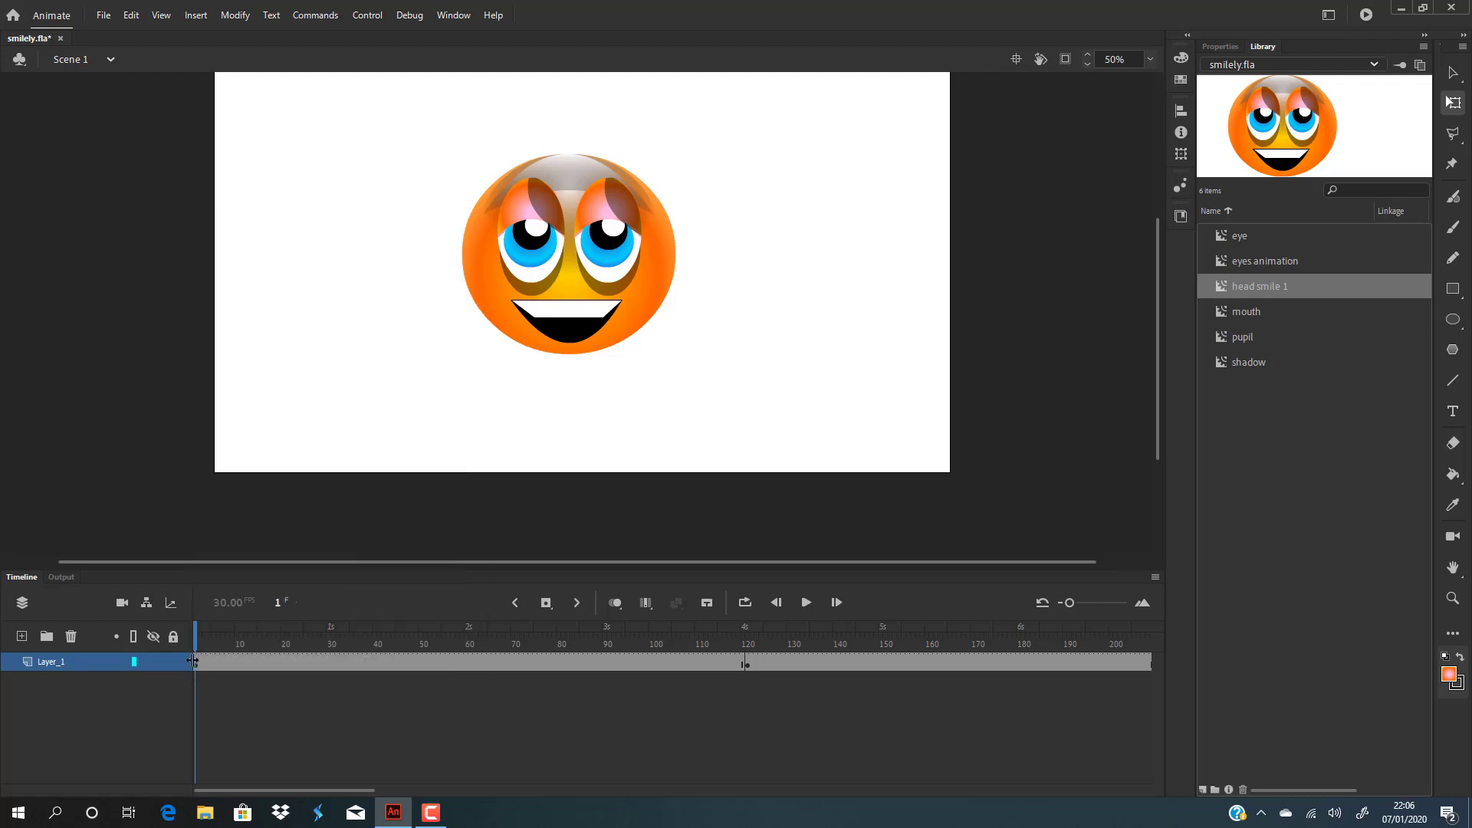
right_click(197, 665)
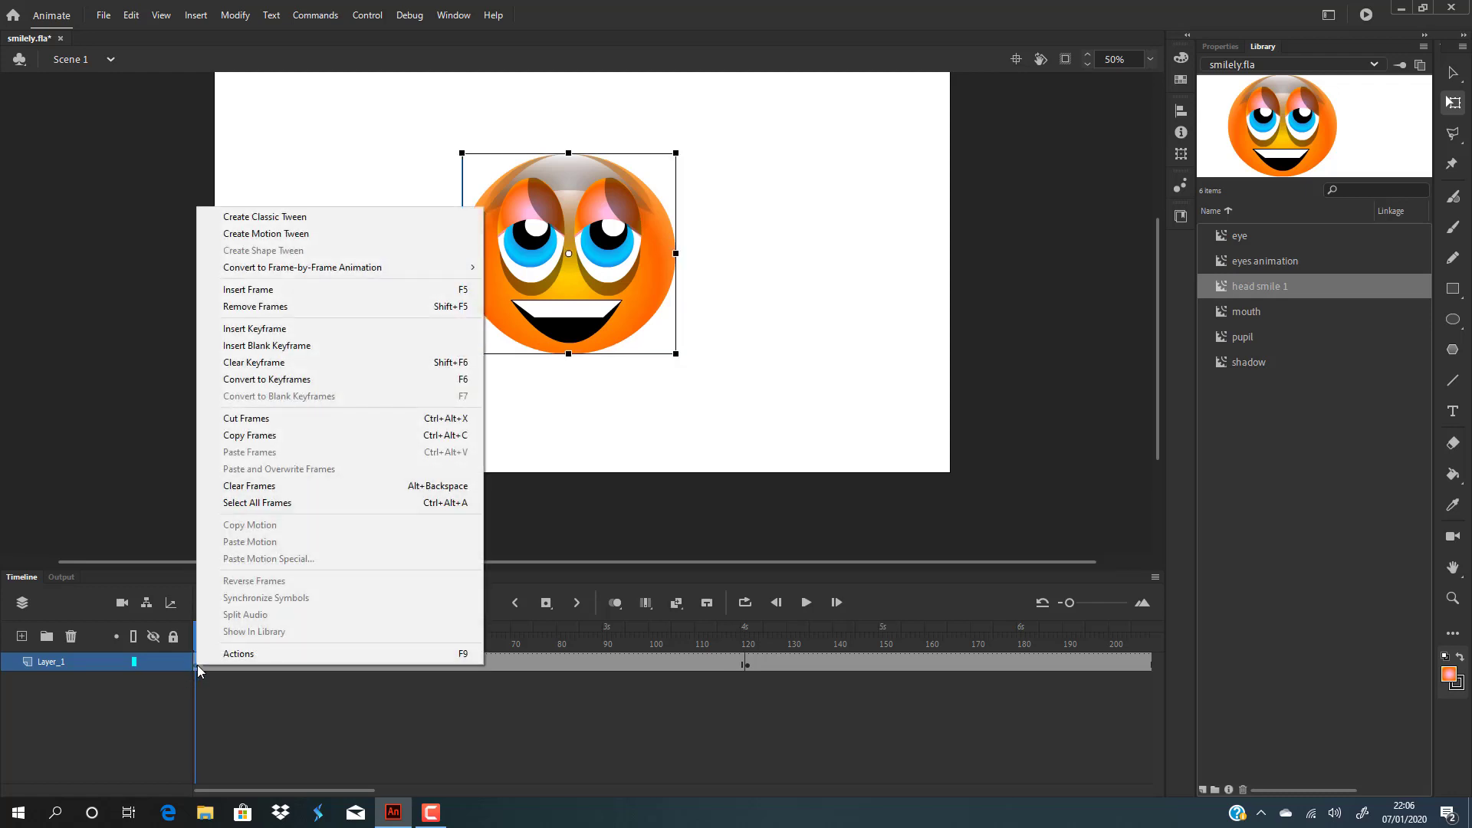
left_click(263, 442)
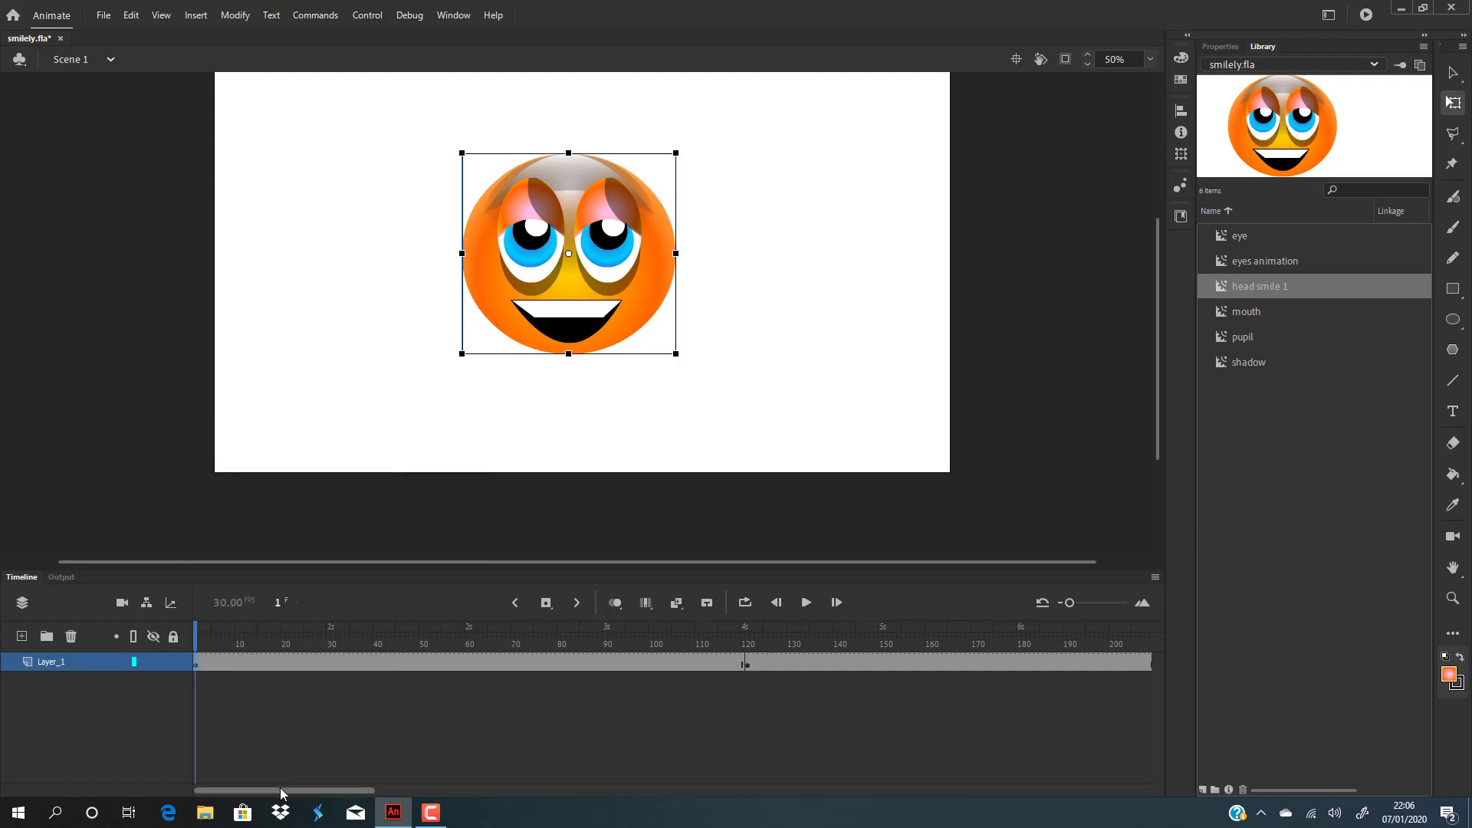
left_click_drag(291, 795, 481, 793)
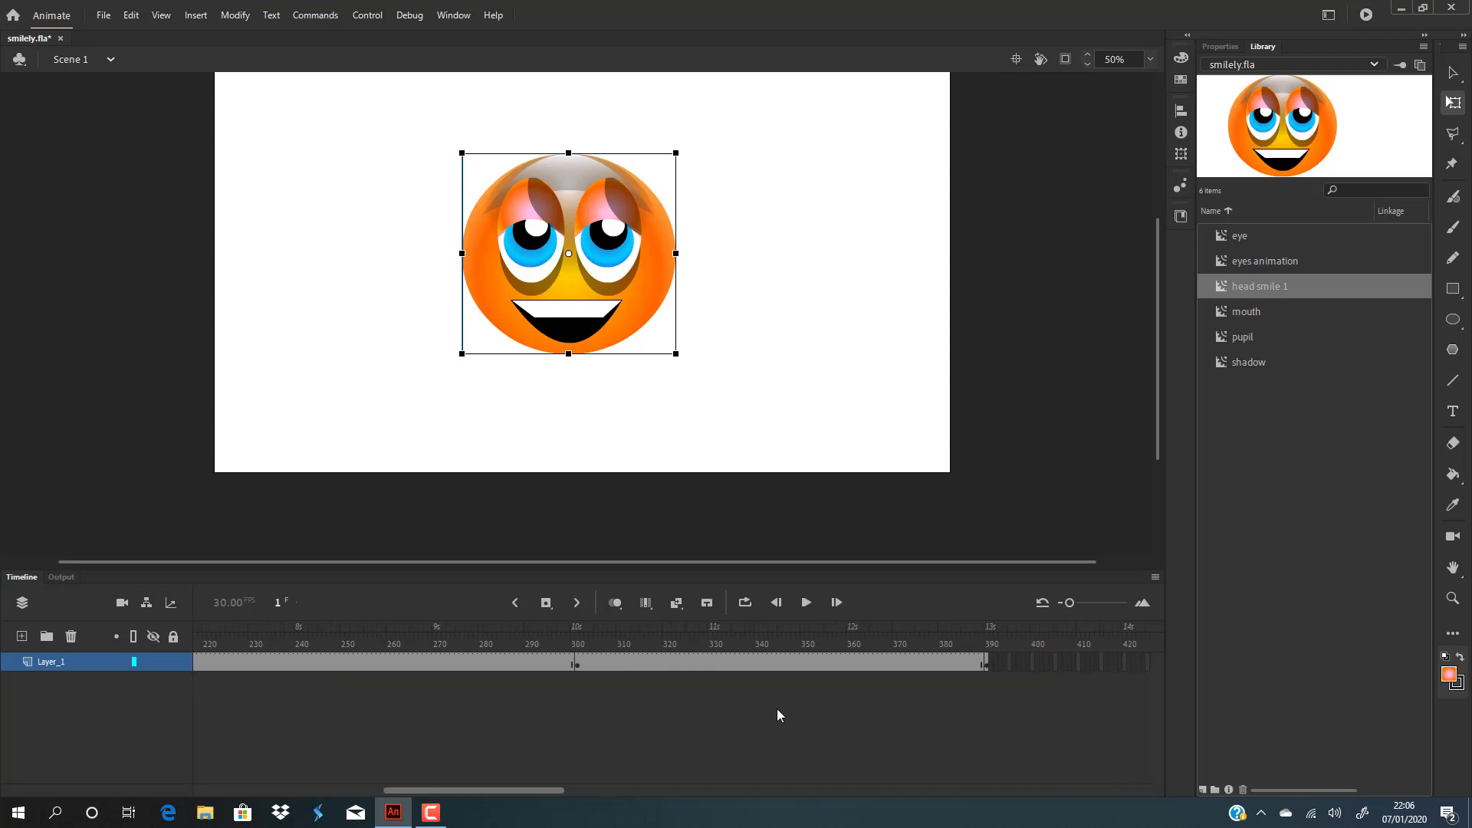
right_click(983, 665)
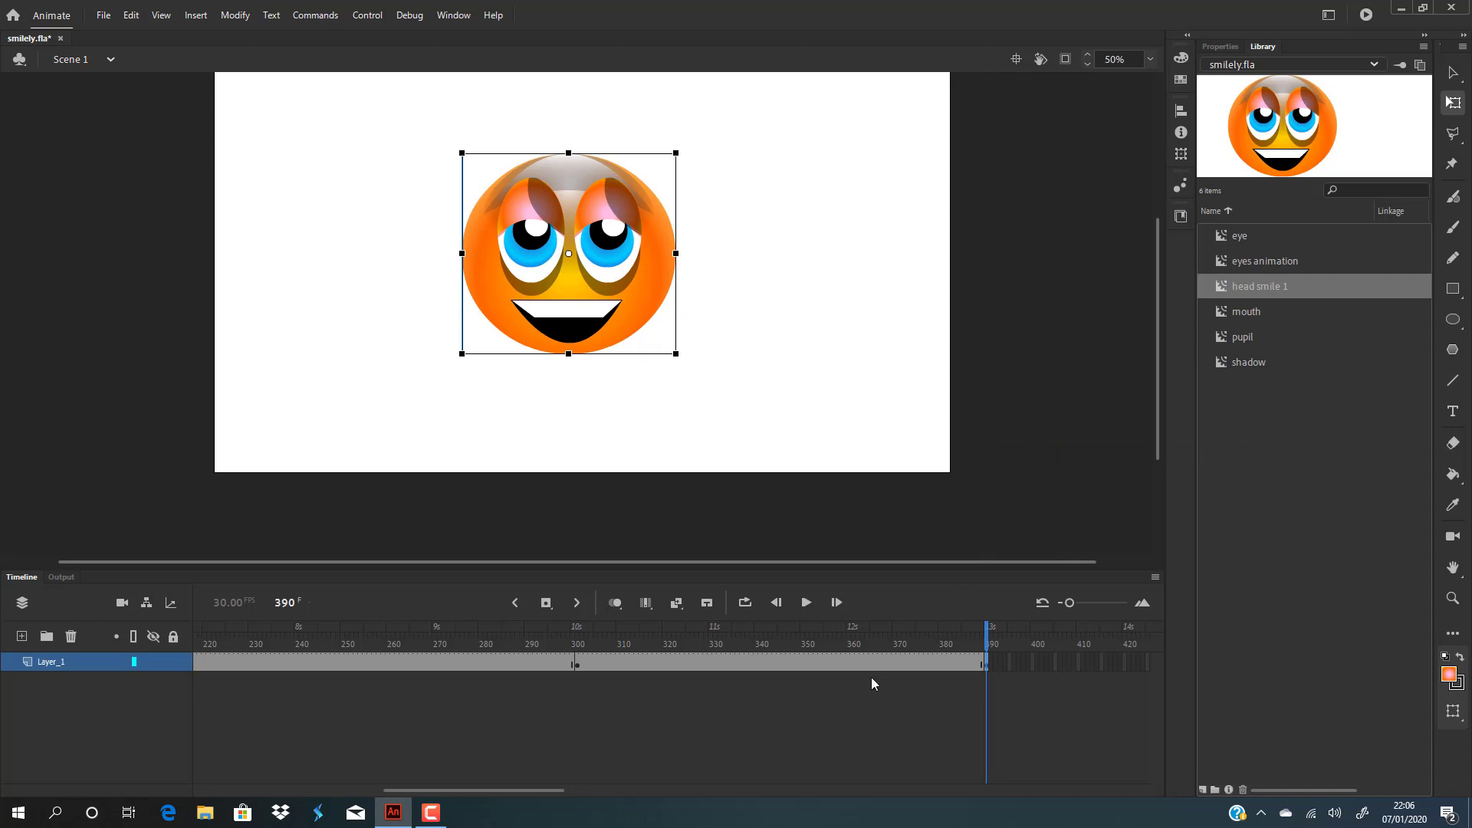
left_click(860, 740)
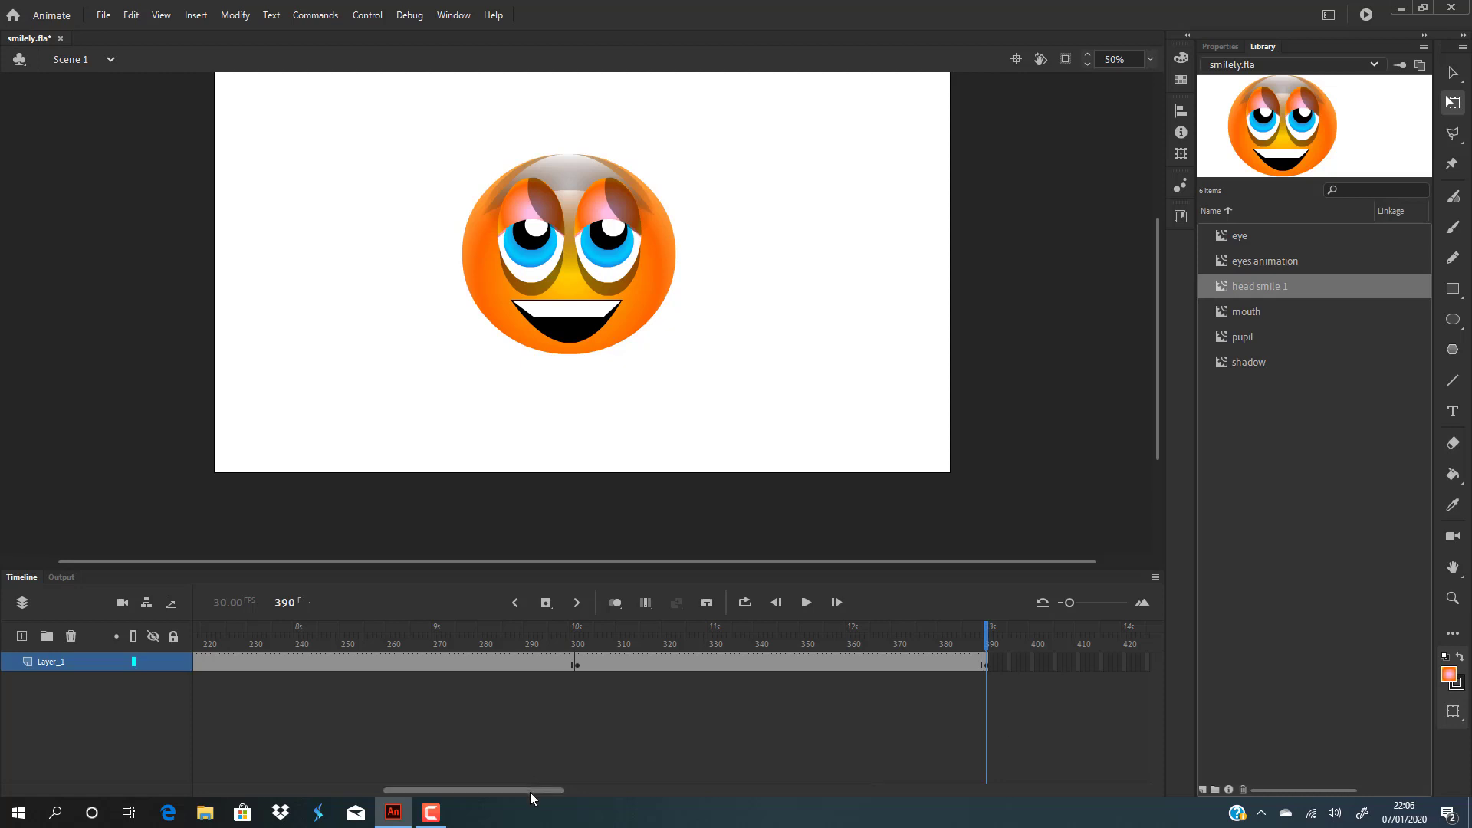
Raise the head at frame 210 partly above the stage's upper edge and scrub on to frame 390 to check the motion.
left_click_drag(530, 793, 341, 793)
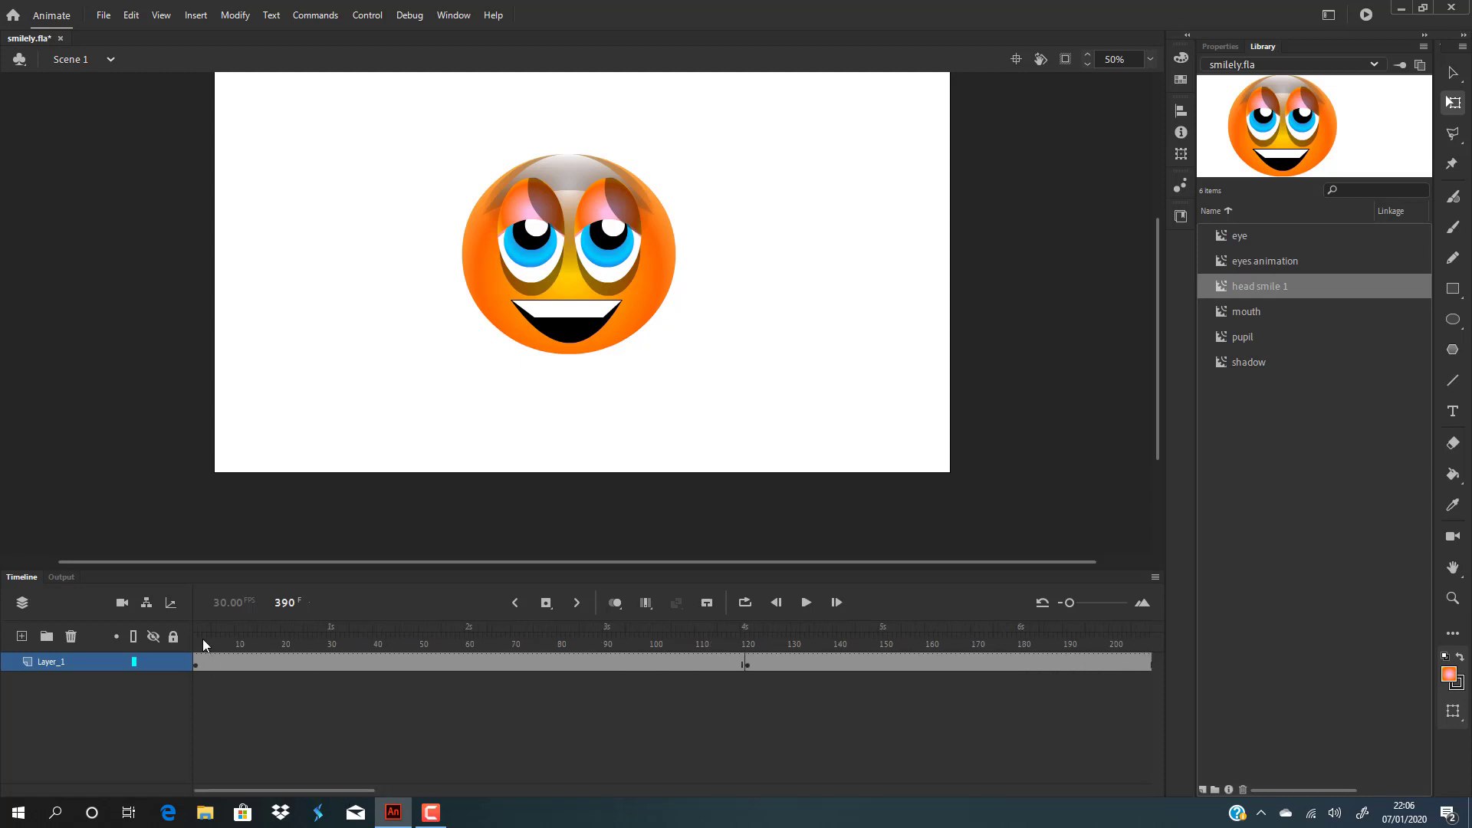
left_click_drag(204, 640, 1020, 650)
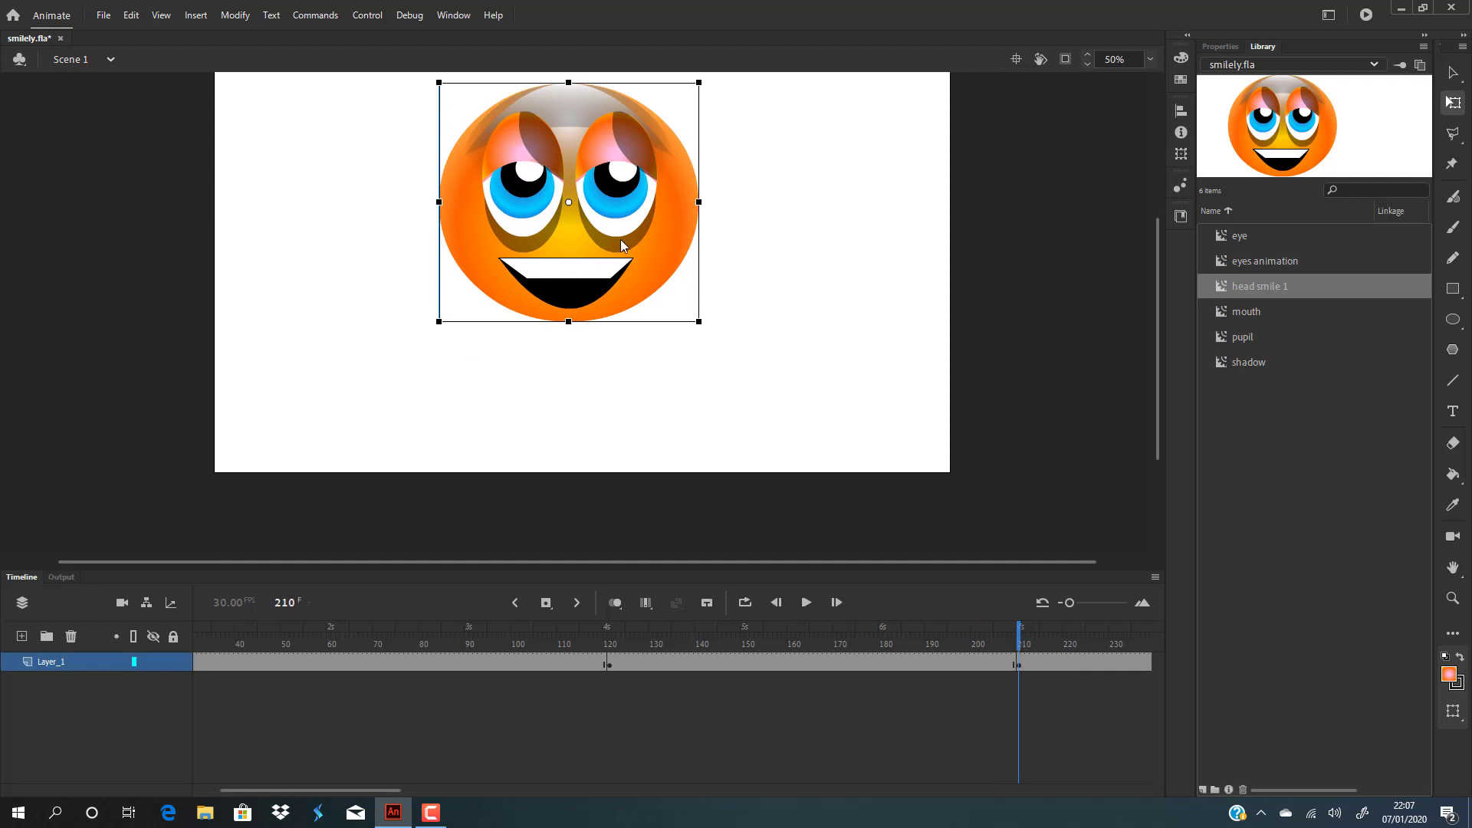
scroll(726, 388, "up", 3)
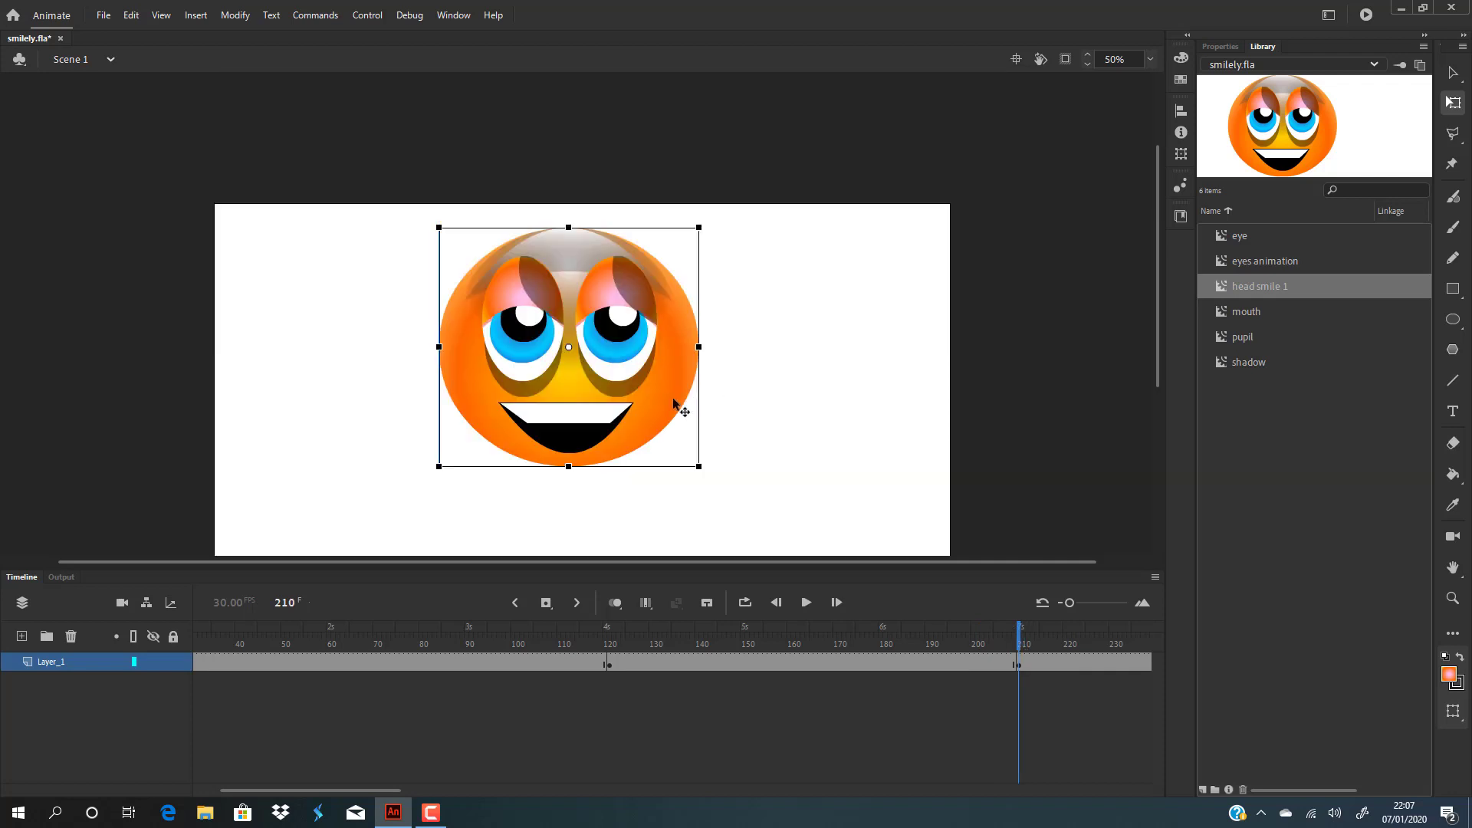
left_click_drag(673, 403, 672, 340)
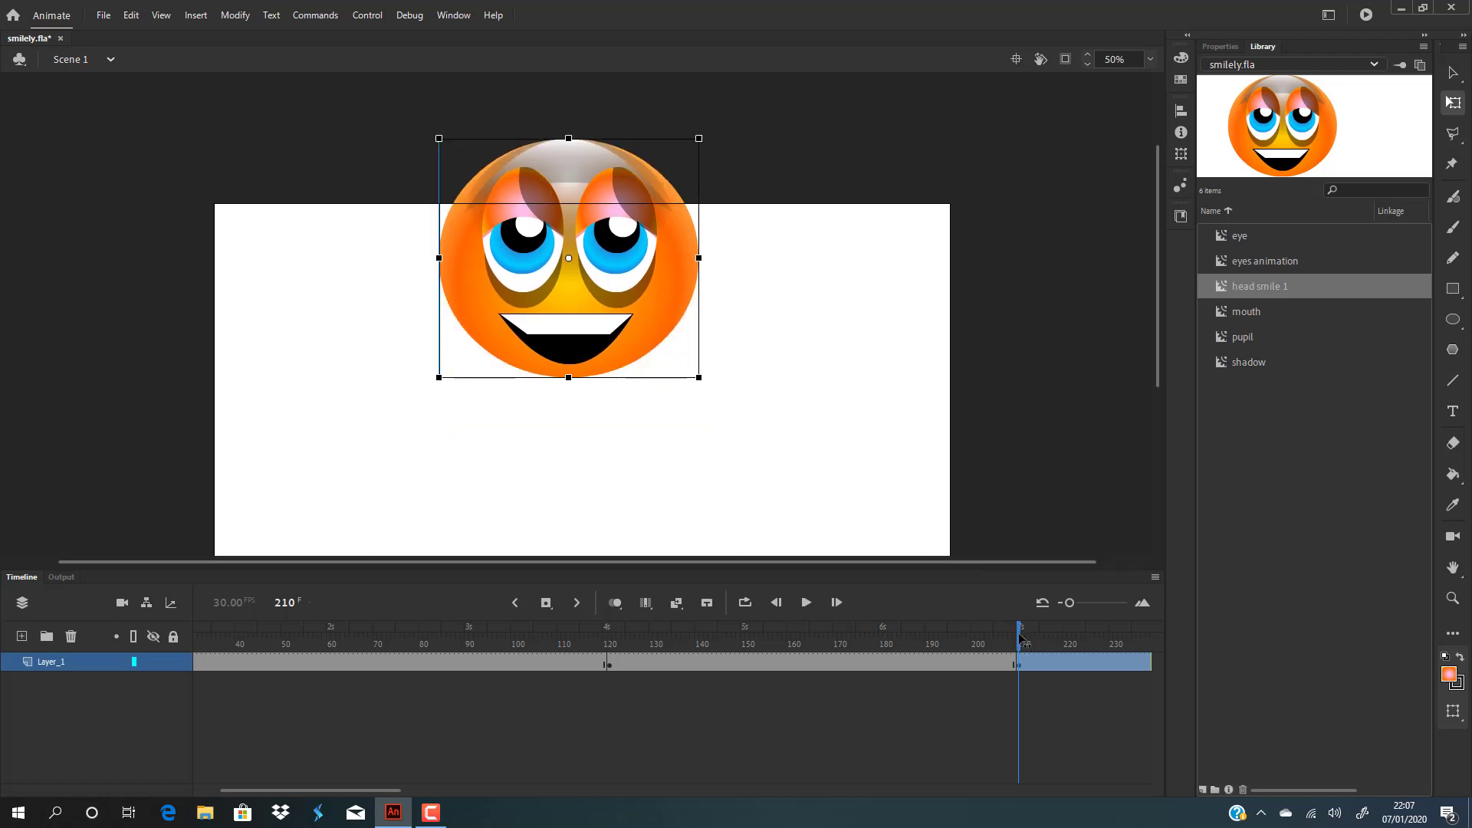
left_click_drag(1020, 636, 1080, 661)
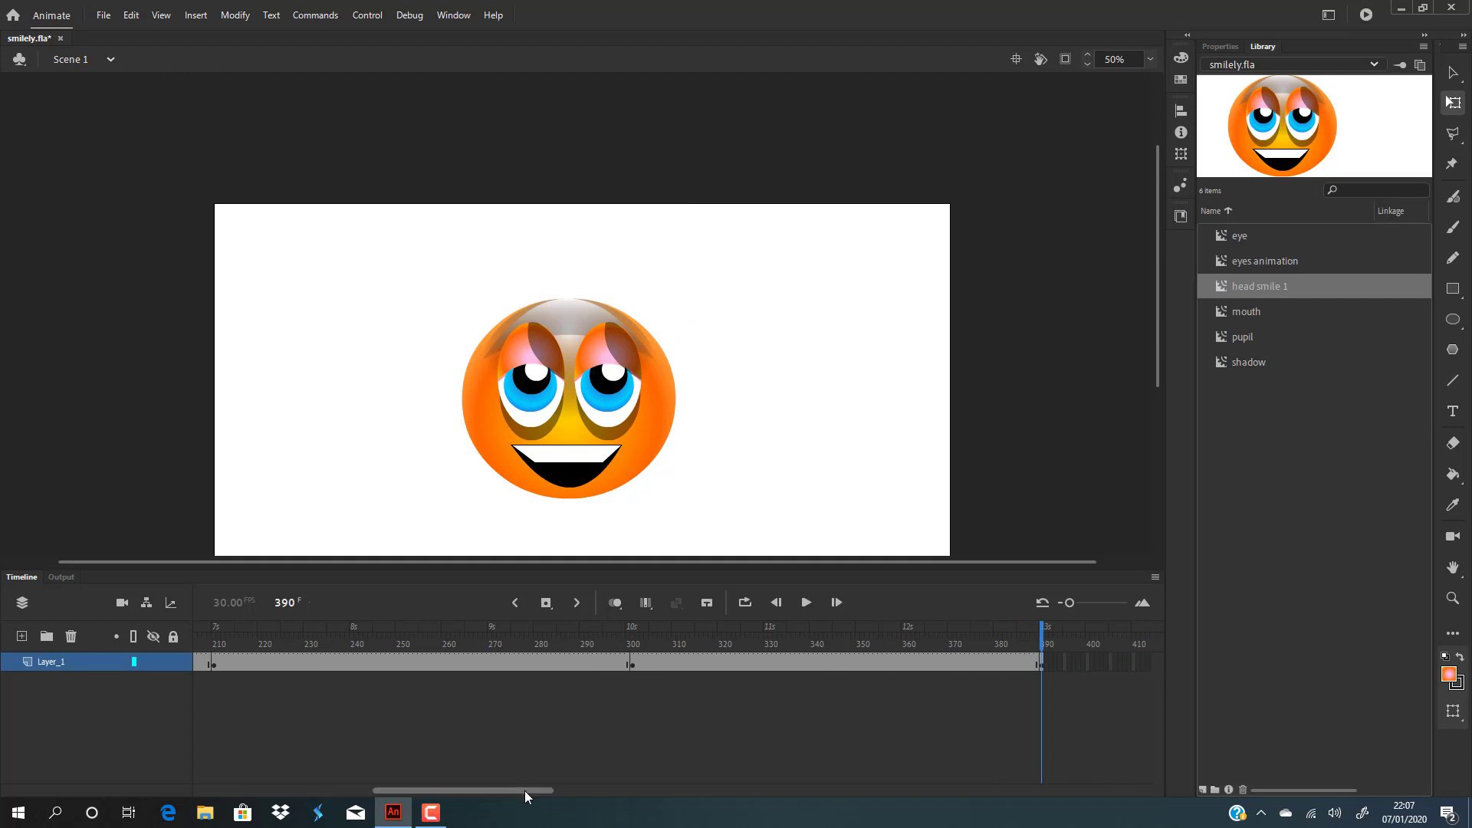
Create classic tweens on Layer_1 between frames 1 and 121 and between frames 121 and 210.
left_click_drag(524, 790, 345, 790)
right_click(310, 661)
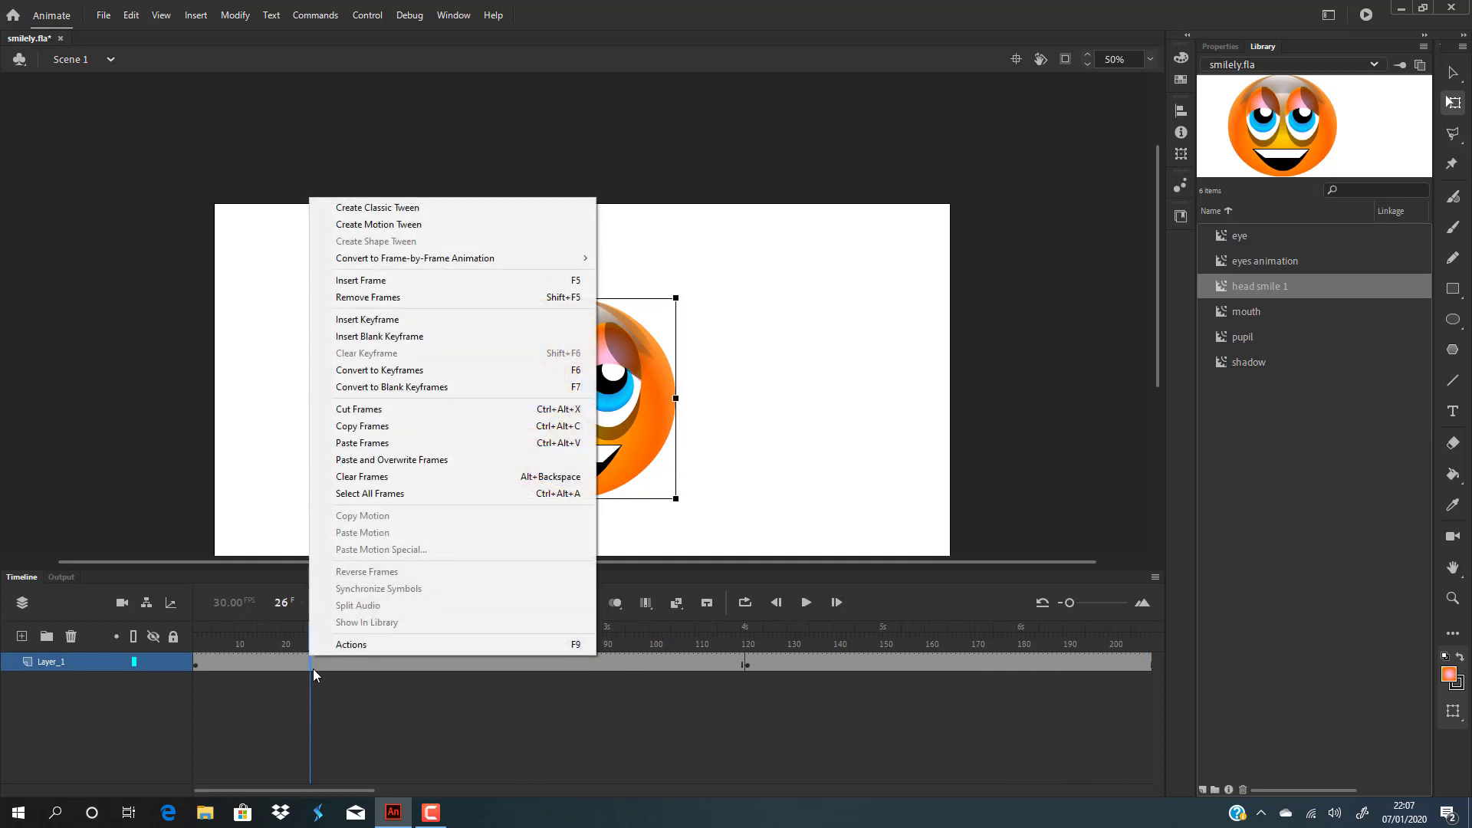
right_click(319, 668)
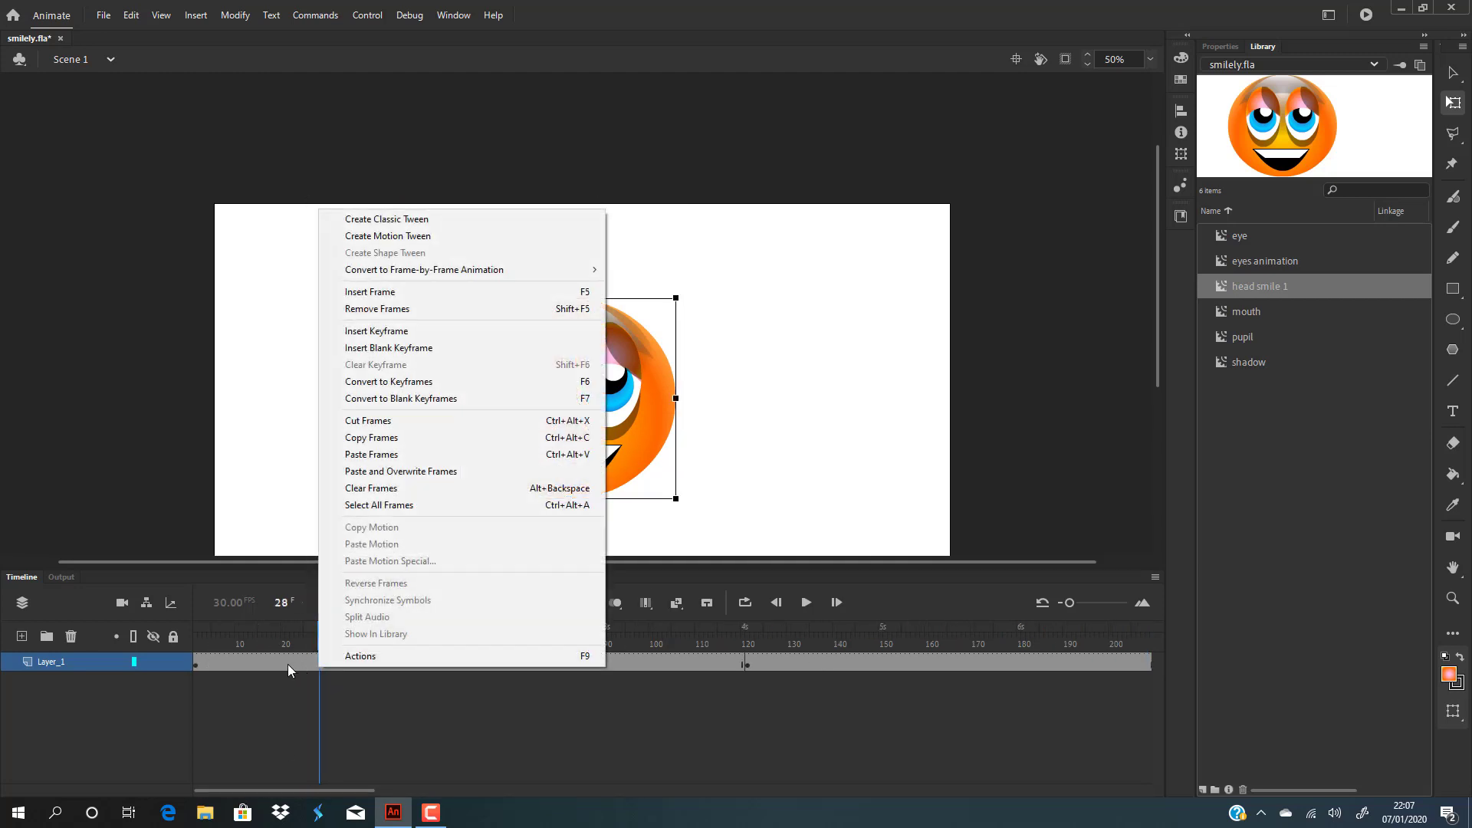
right_click(260, 662)
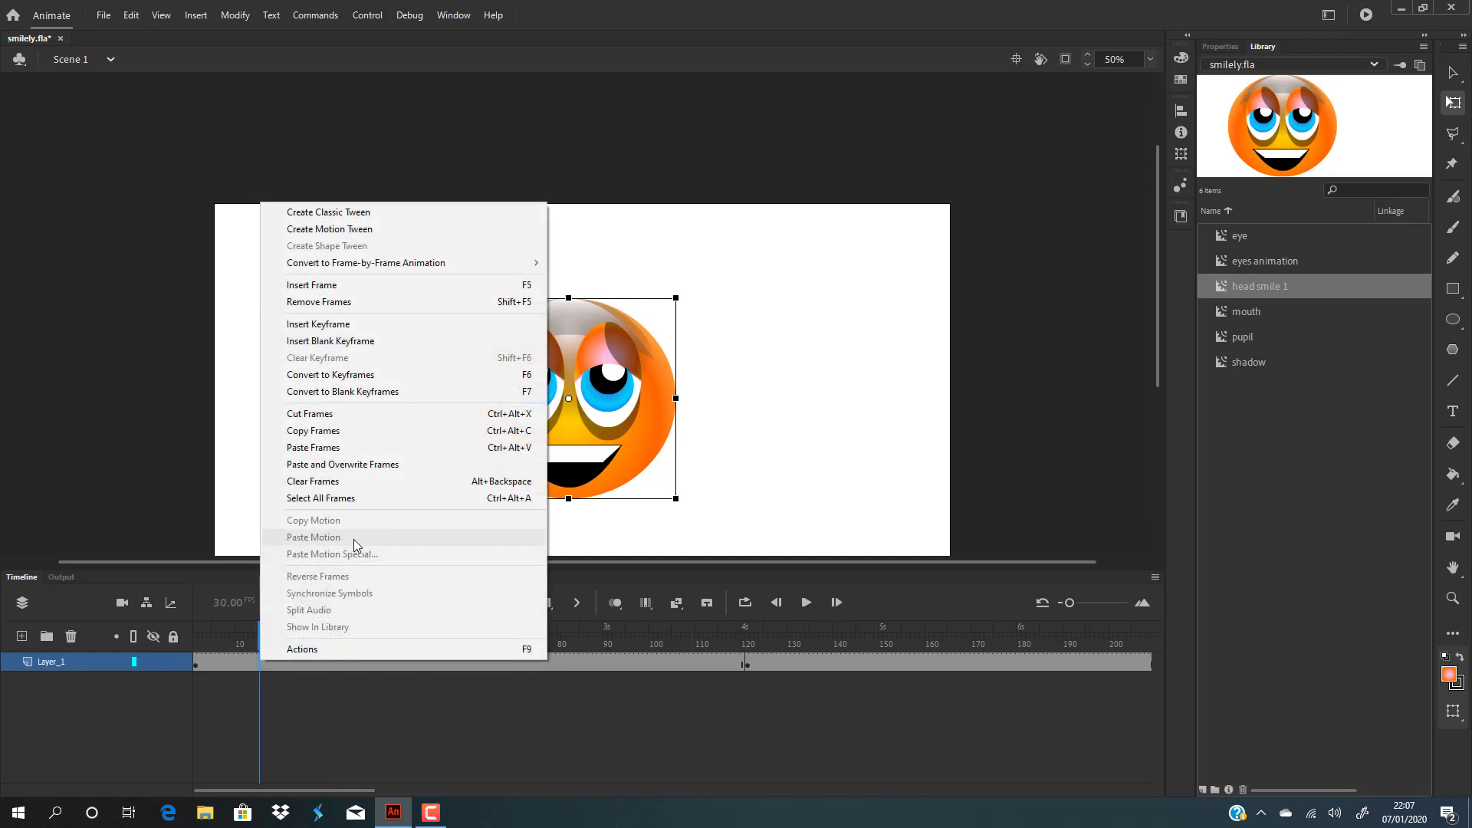
left_click(364, 212)
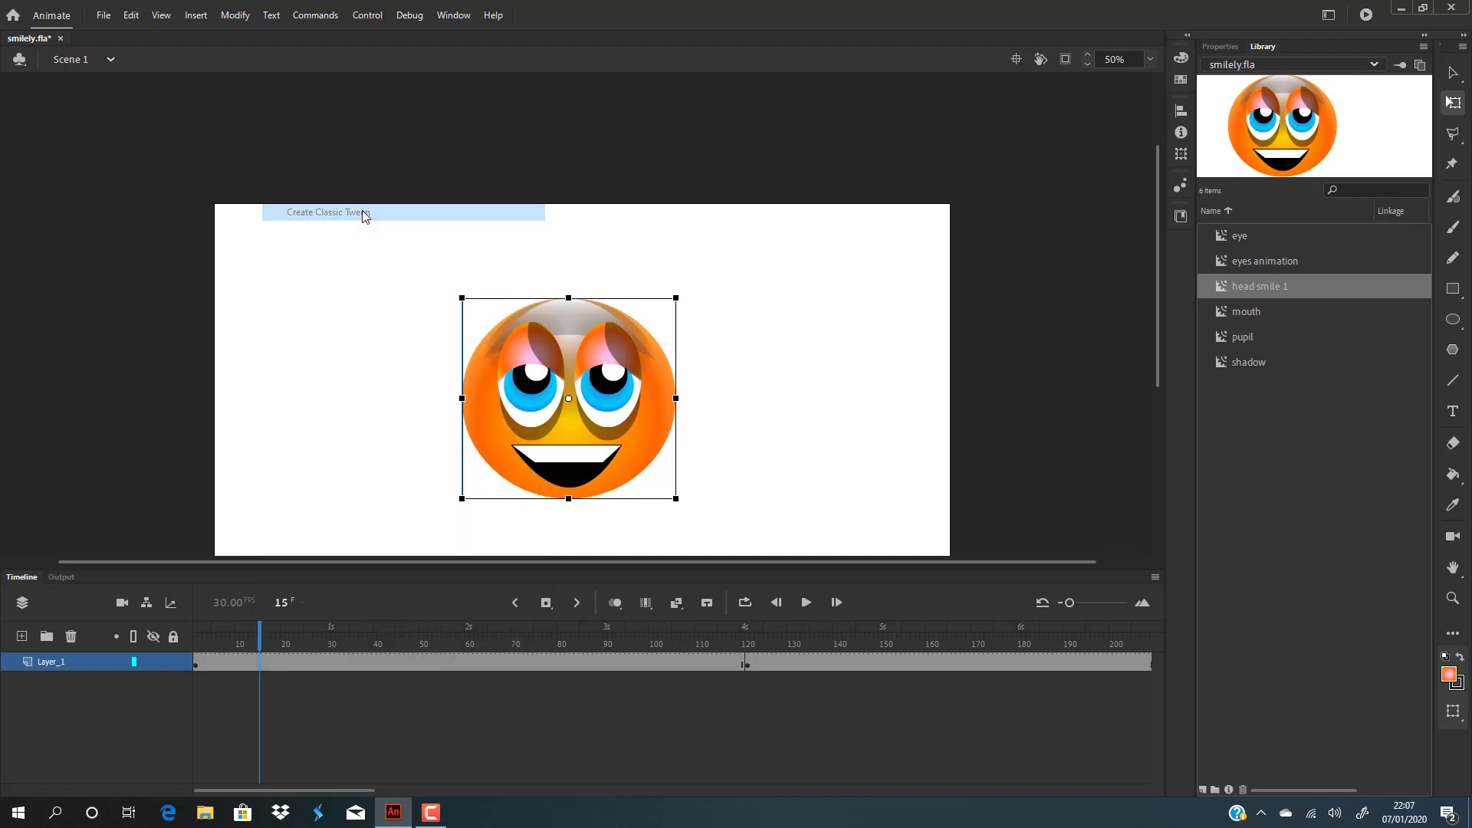
right_click(845, 662)
left_click(915, 215)
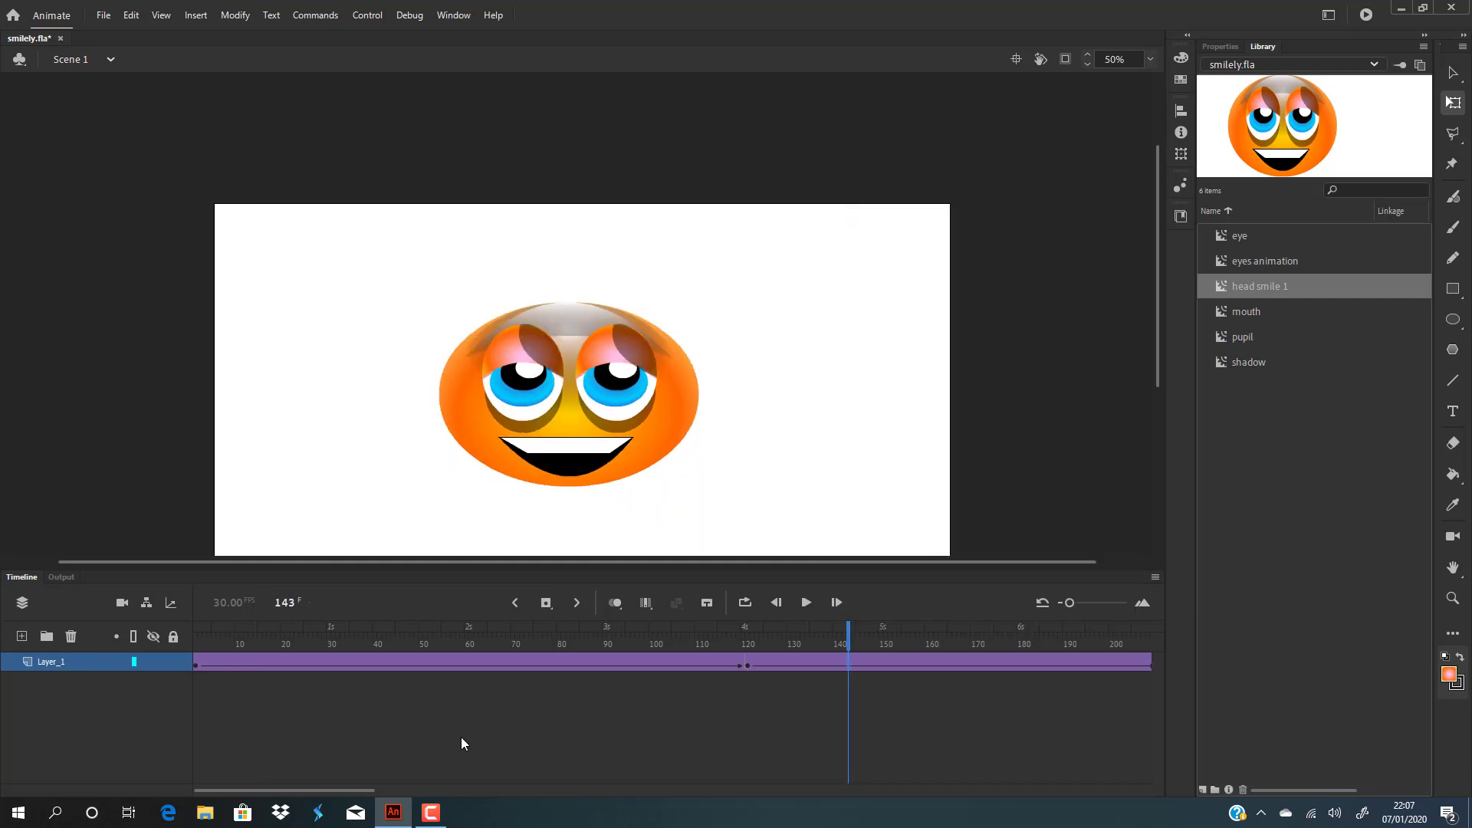
Create classic tweens on Layer_1 between frames 210 and 301 and between frames 301 and 390.
left_click_drag(360, 789, 500, 748)
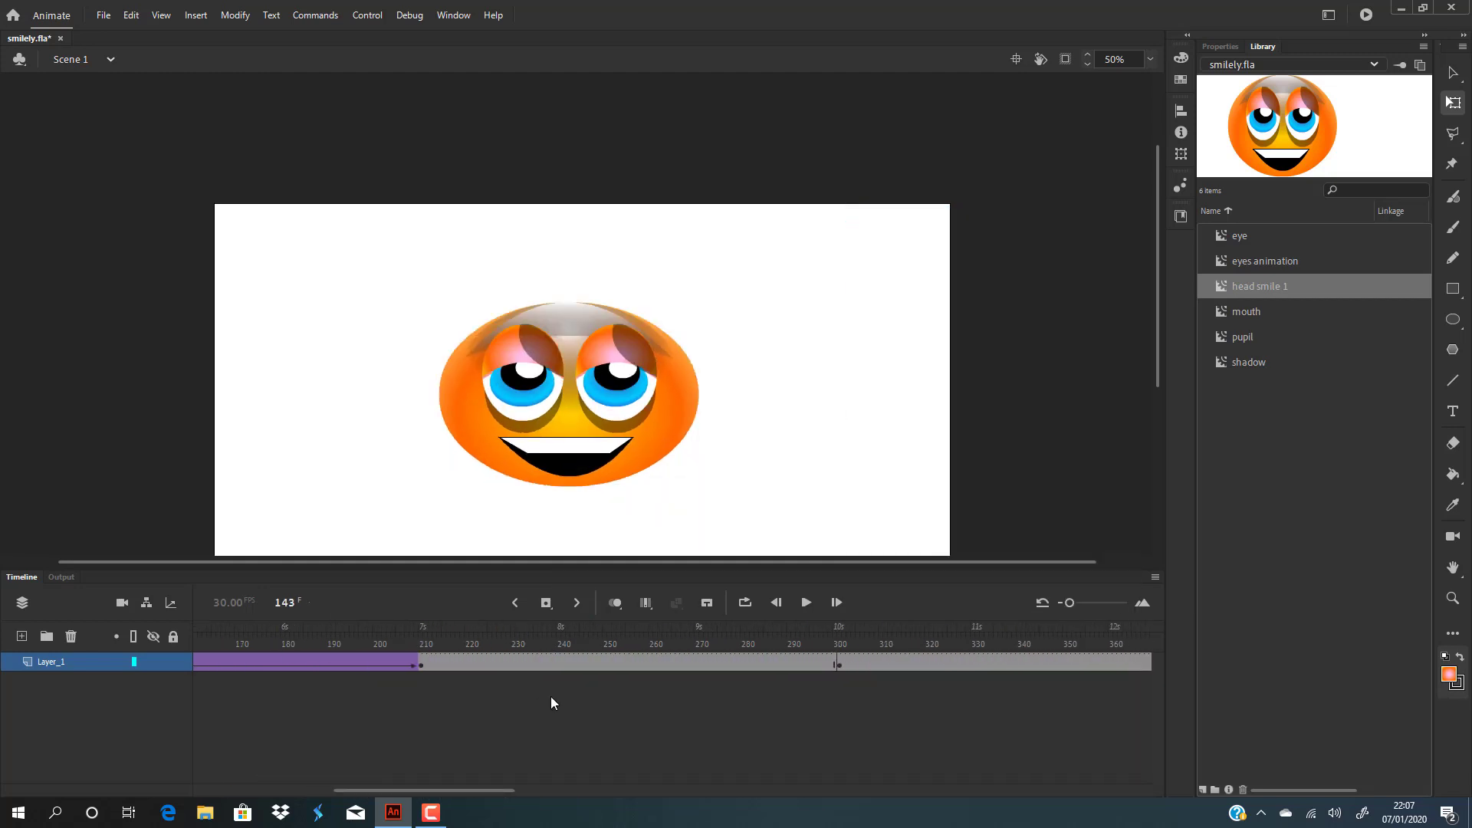
right_click(566, 667)
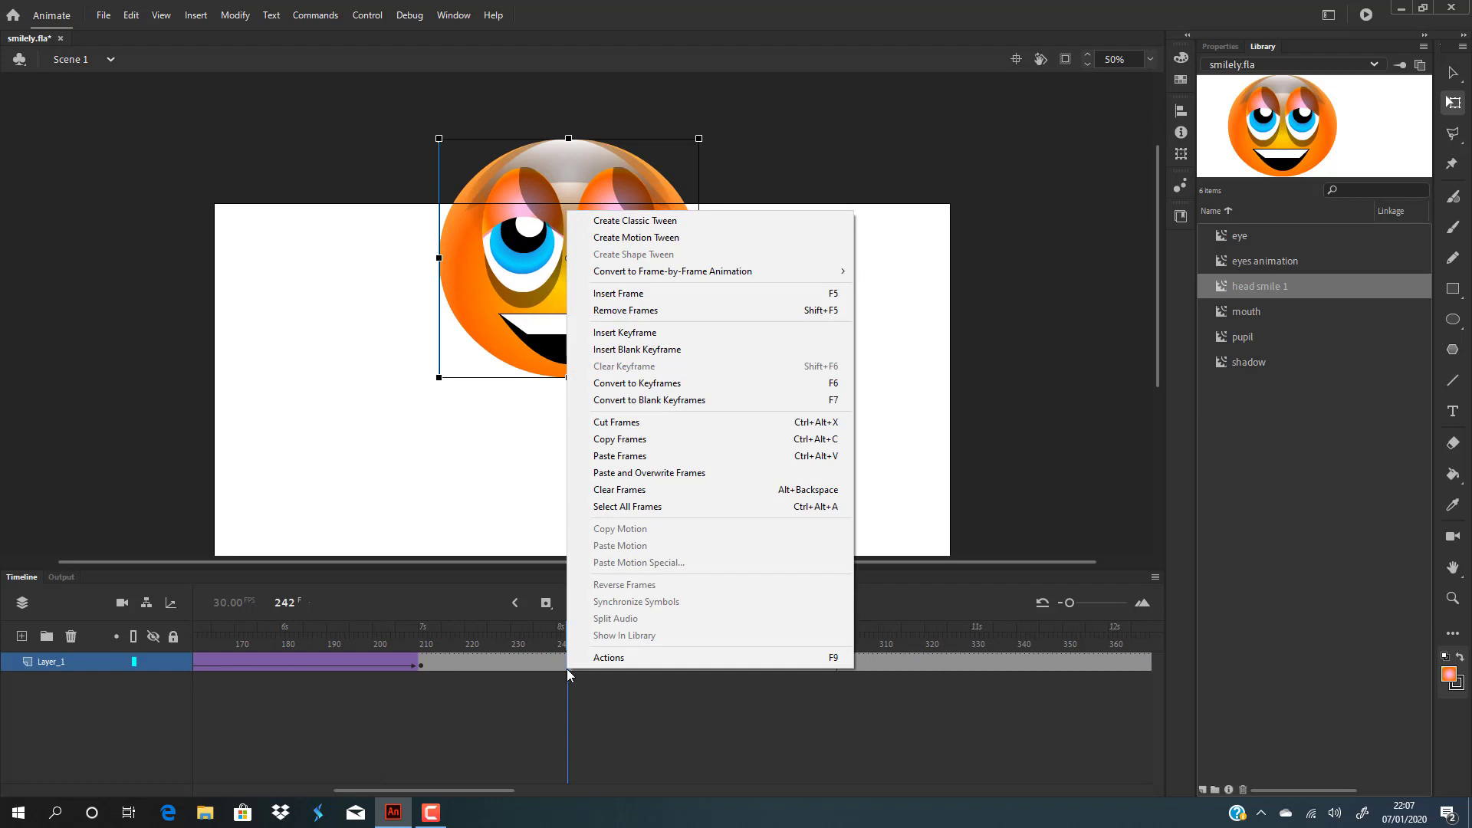
left_click(648, 224)
right_click(941, 665)
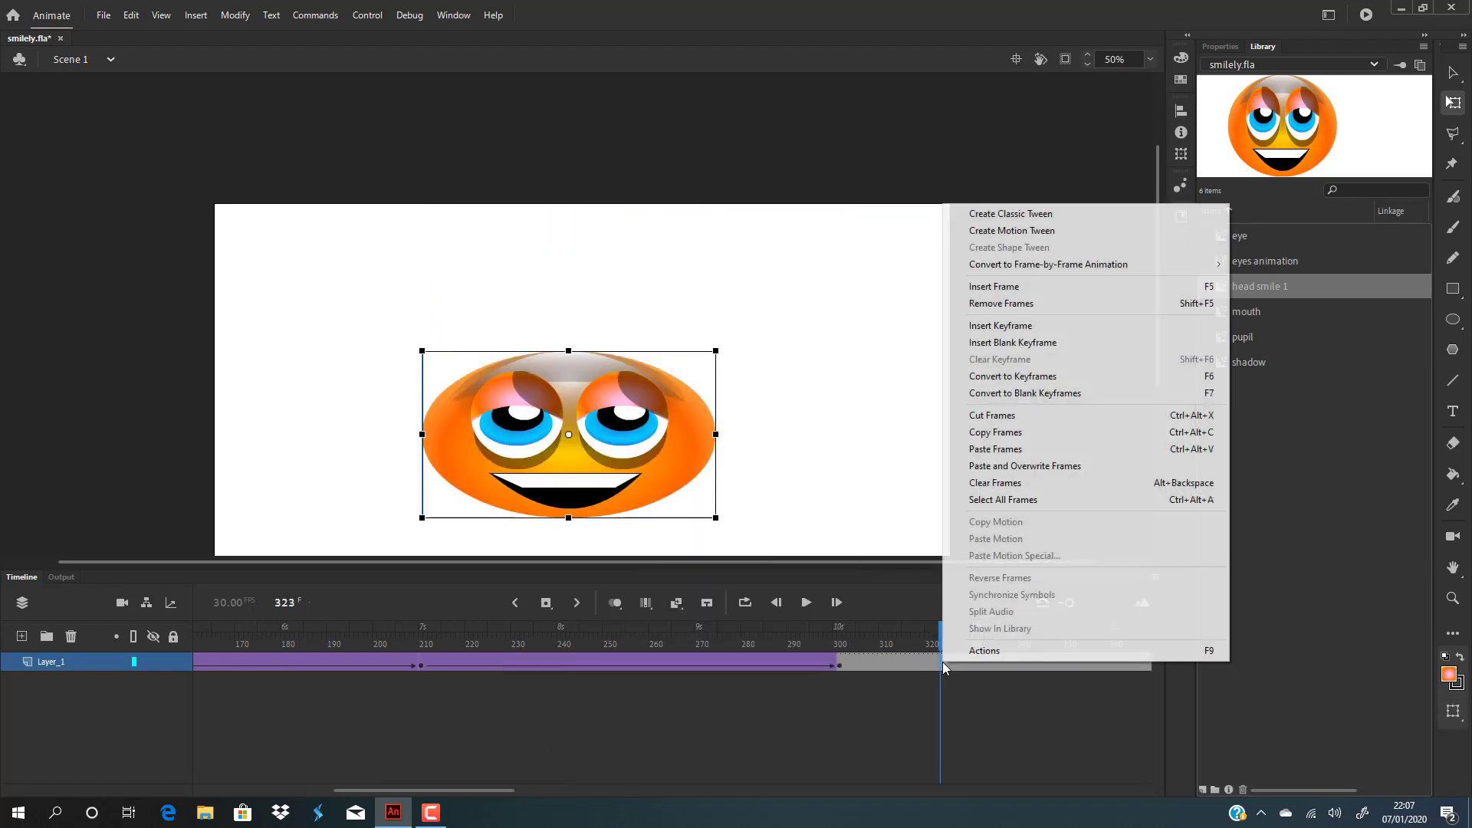
left_click(1004, 214)
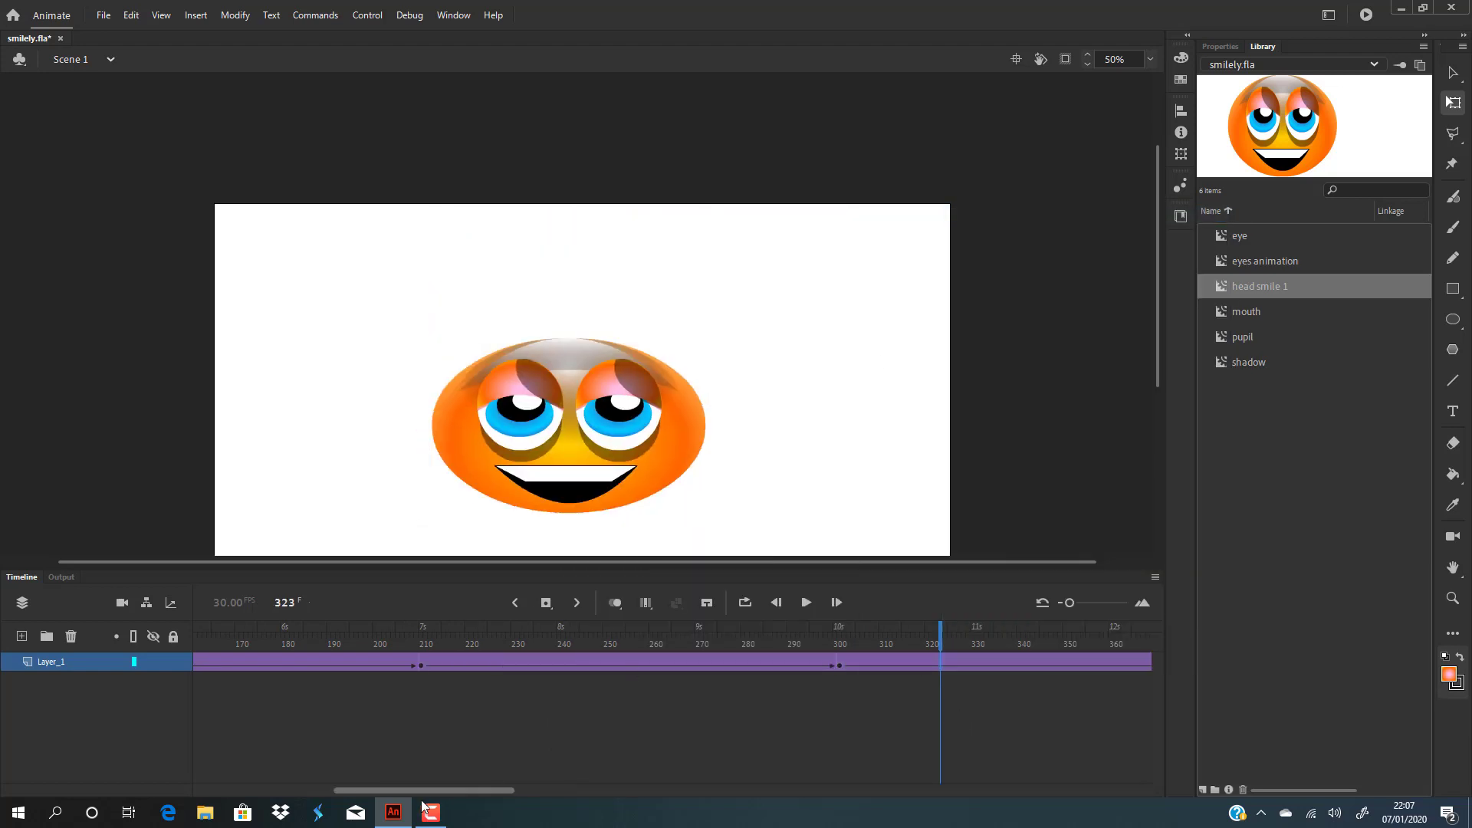
Test the movie to watch the head's squash-and-stretch jump, and close the preview.
left_click_drag(421, 789, 262, 794)
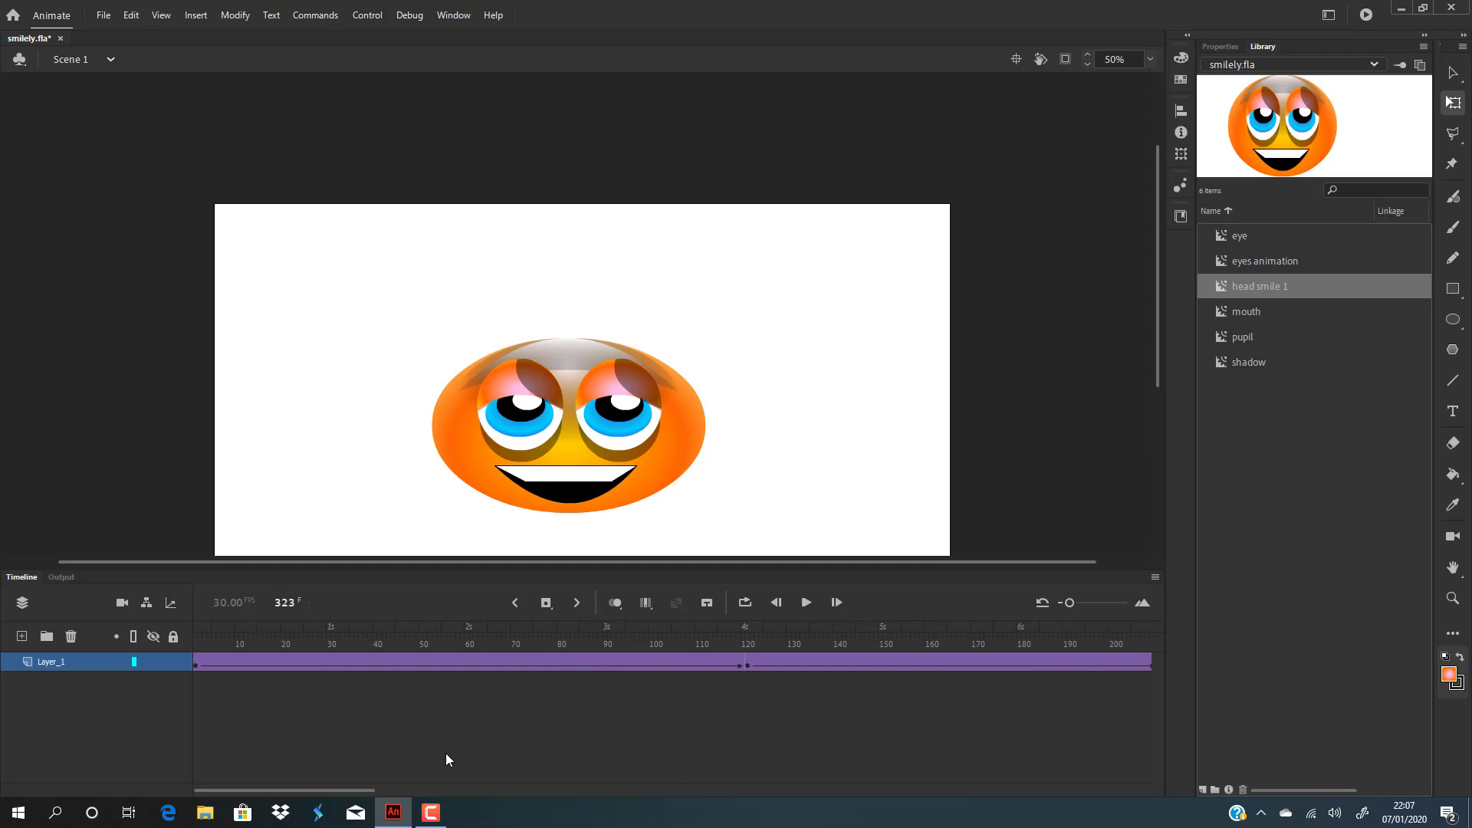
key("ctrl+Return")
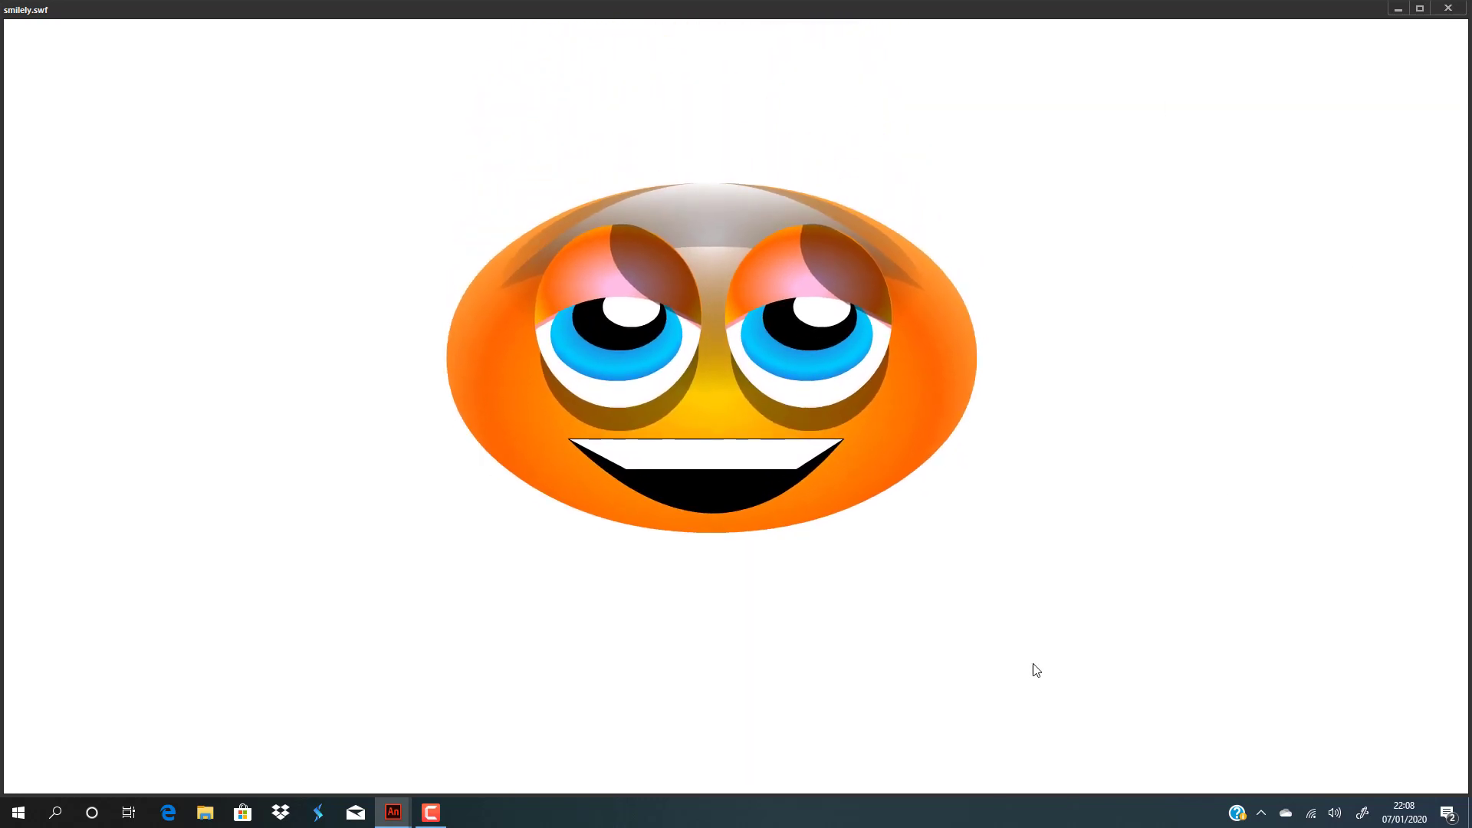
left_click(1448, 8)
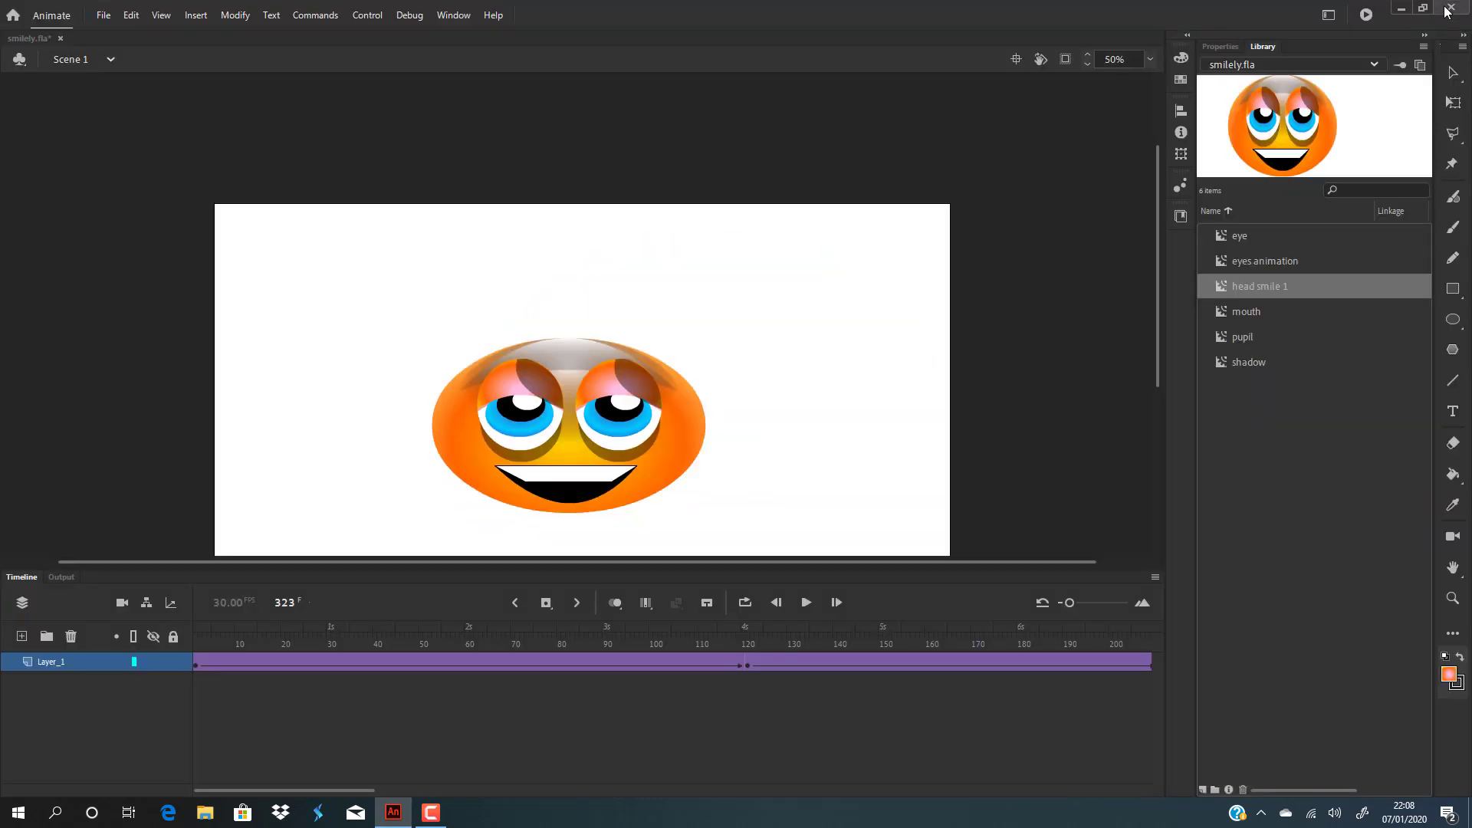
Move the squashed-pose keyframe at frame 121 to frame 59 to shorten the first tween.
left_click(360, 664)
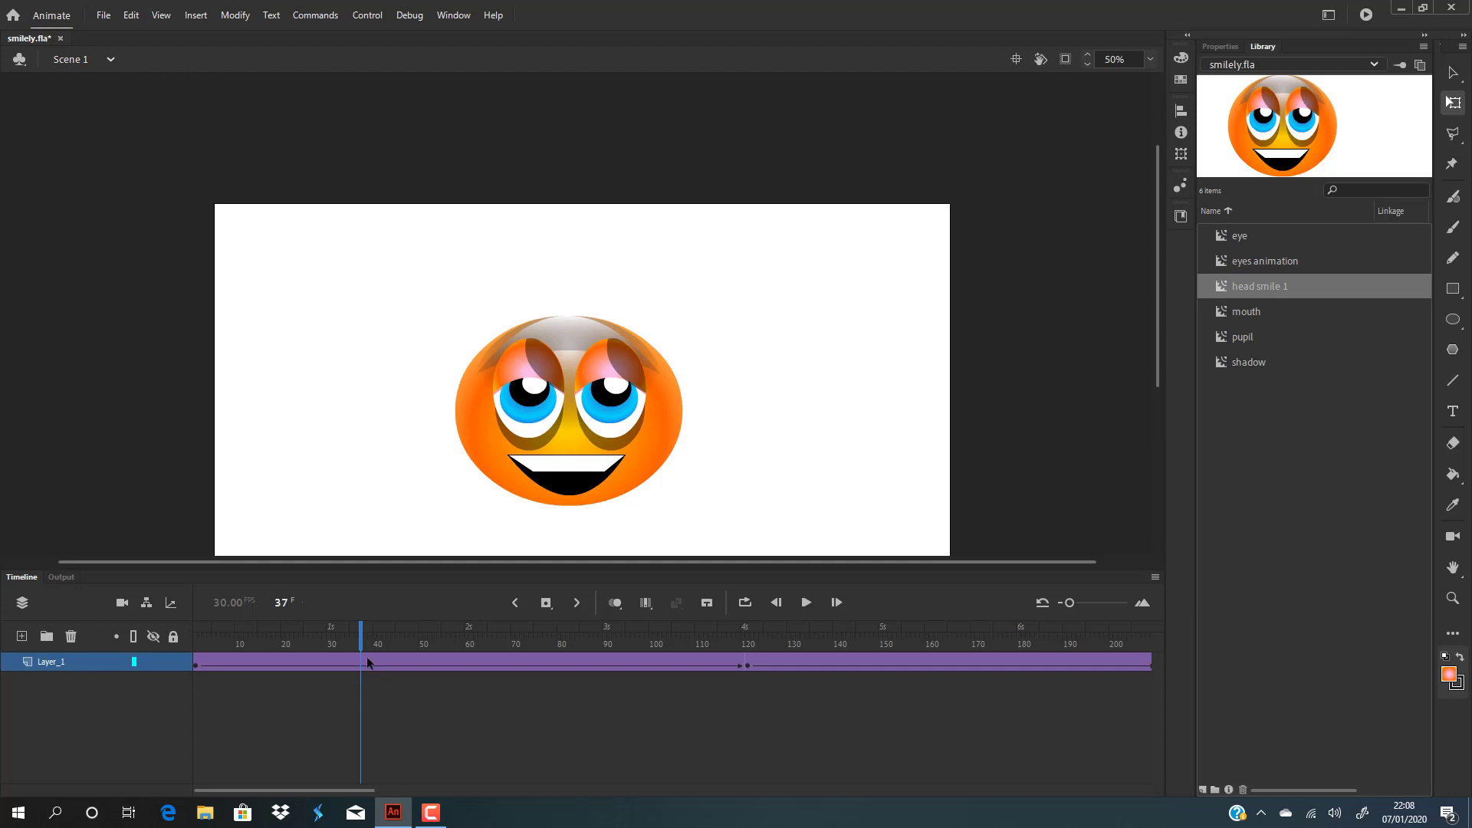
left_click(365, 669)
left_click(747, 667)
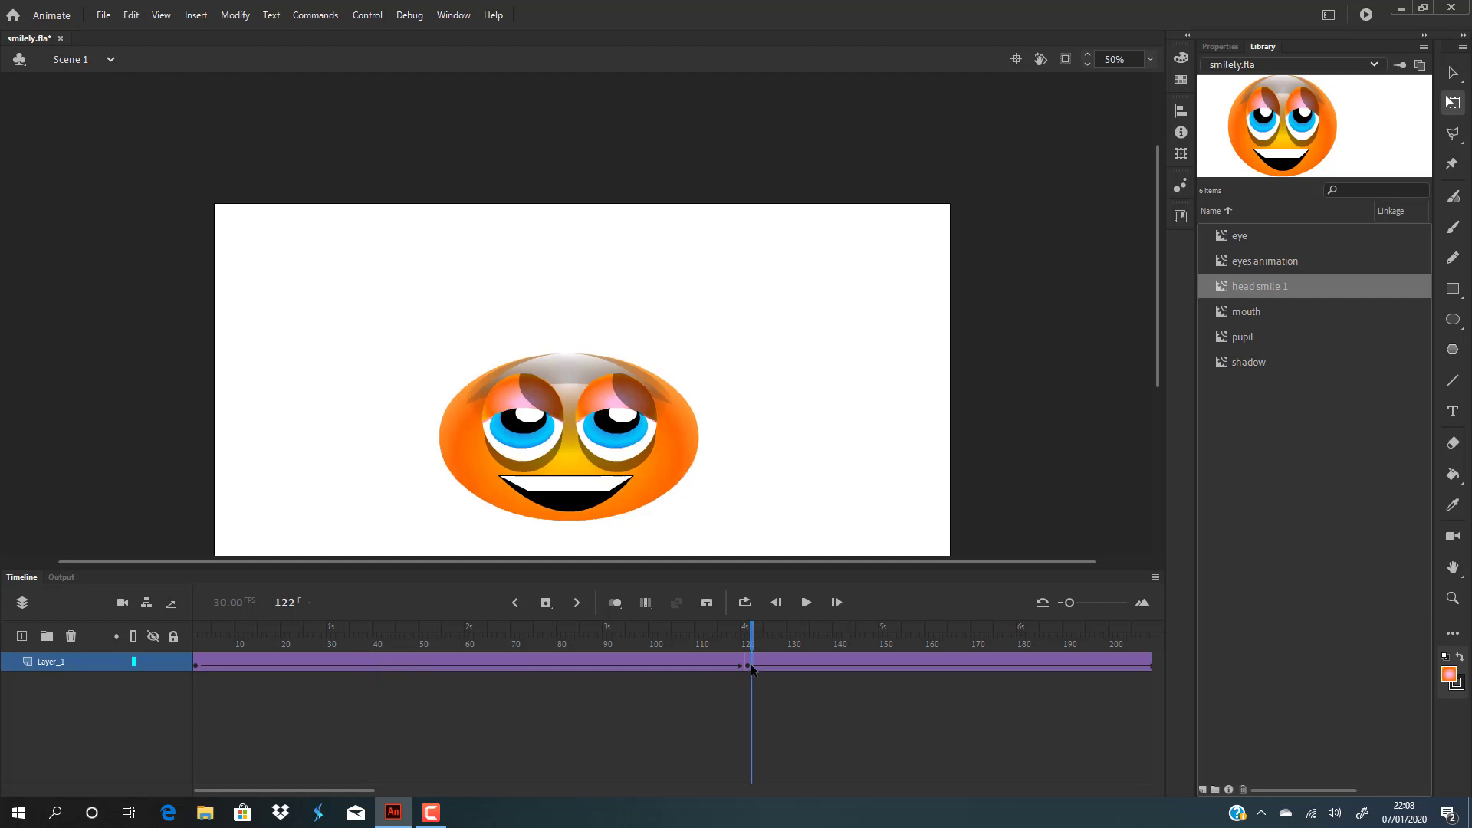
left_click_drag(749, 667, 749, 667)
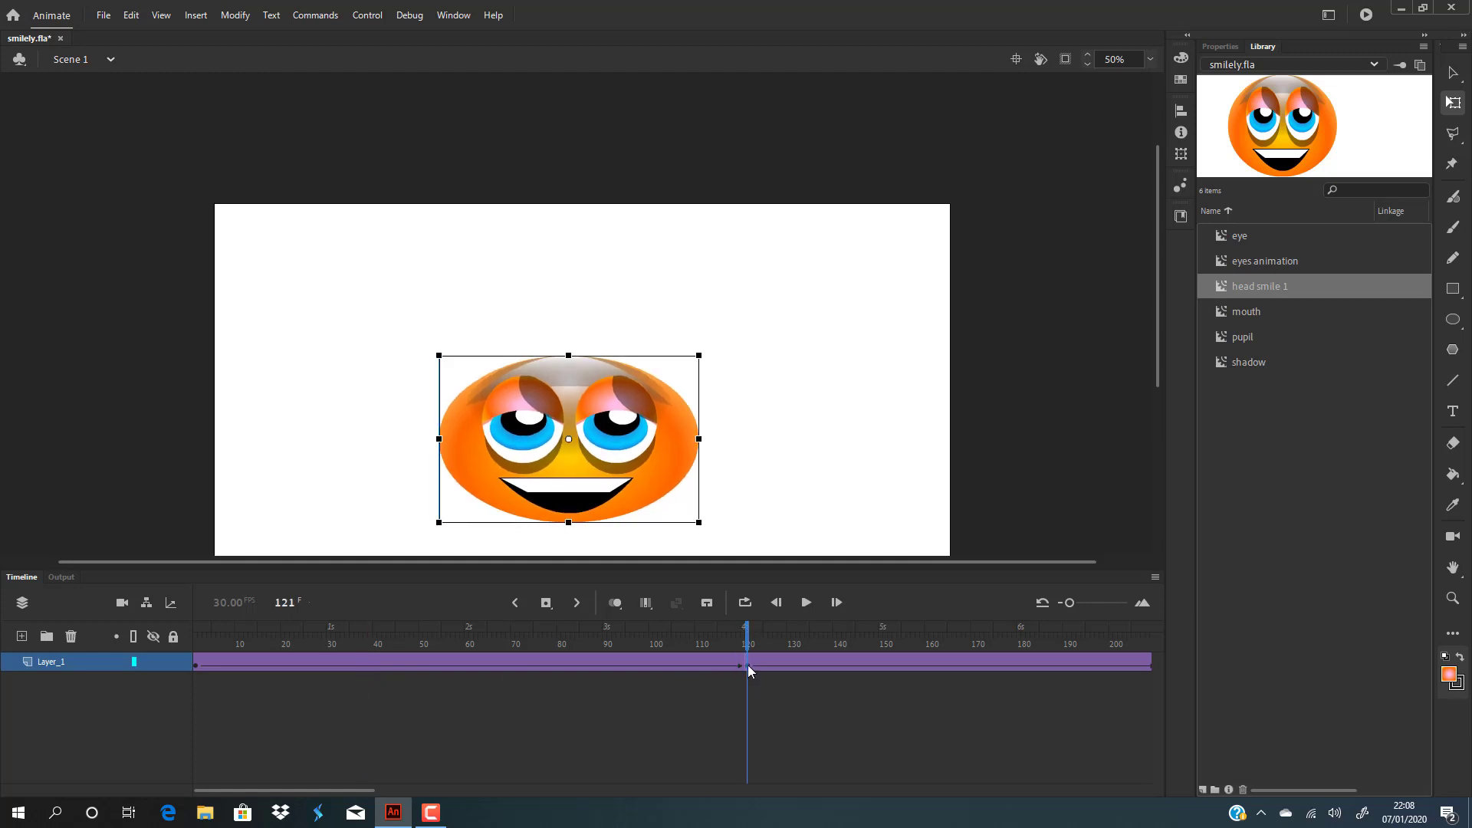
left_click_drag(582, 664, 366, 662)
left_click_drag(463, 661, 464, 661)
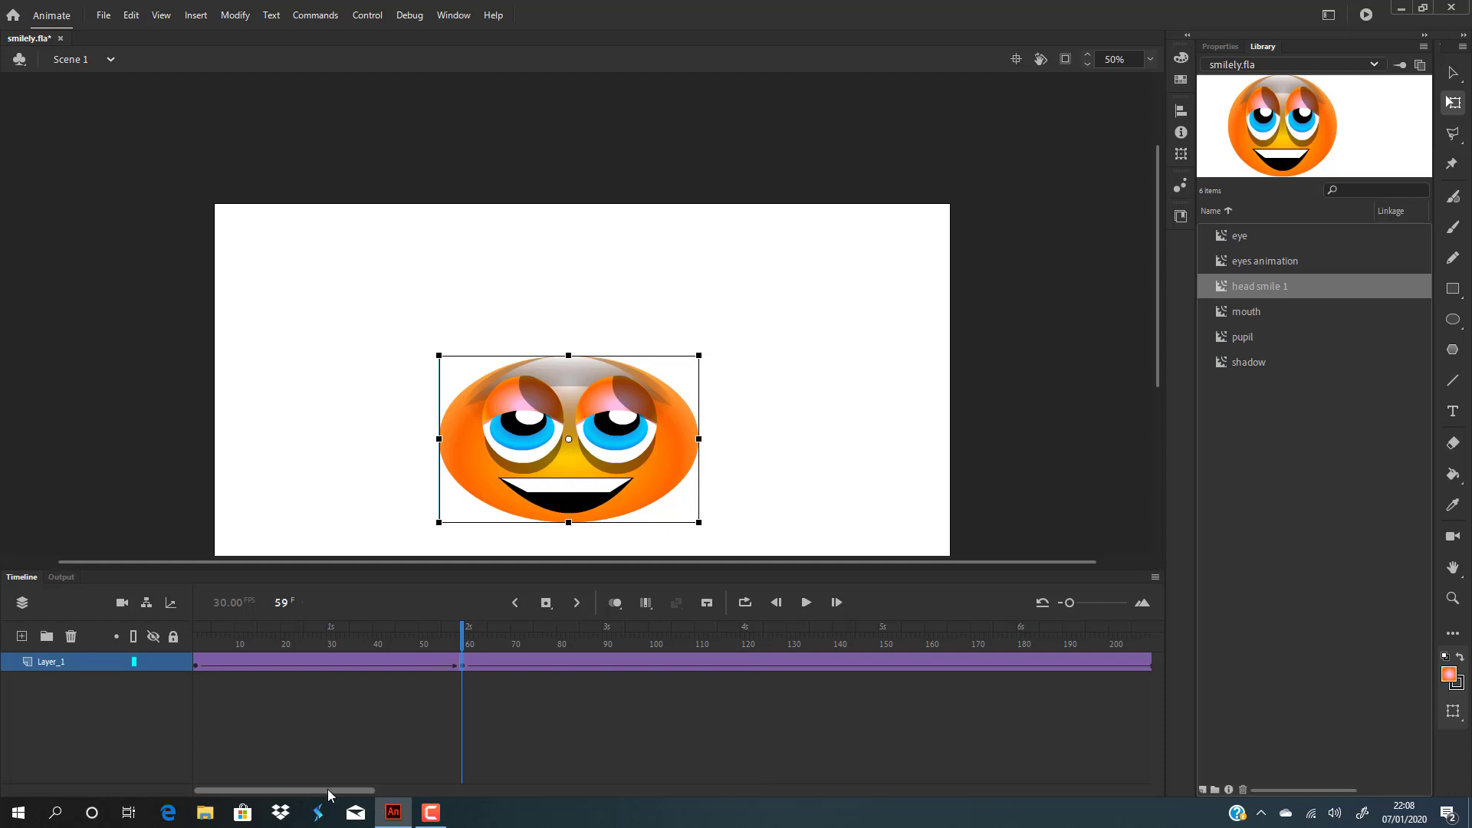
Move the Layer_1 keyframe at frame 210 to frame 90 to shorten the second tween.
left_click_drag(328, 793, 370, 794)
left_click(937, 669)
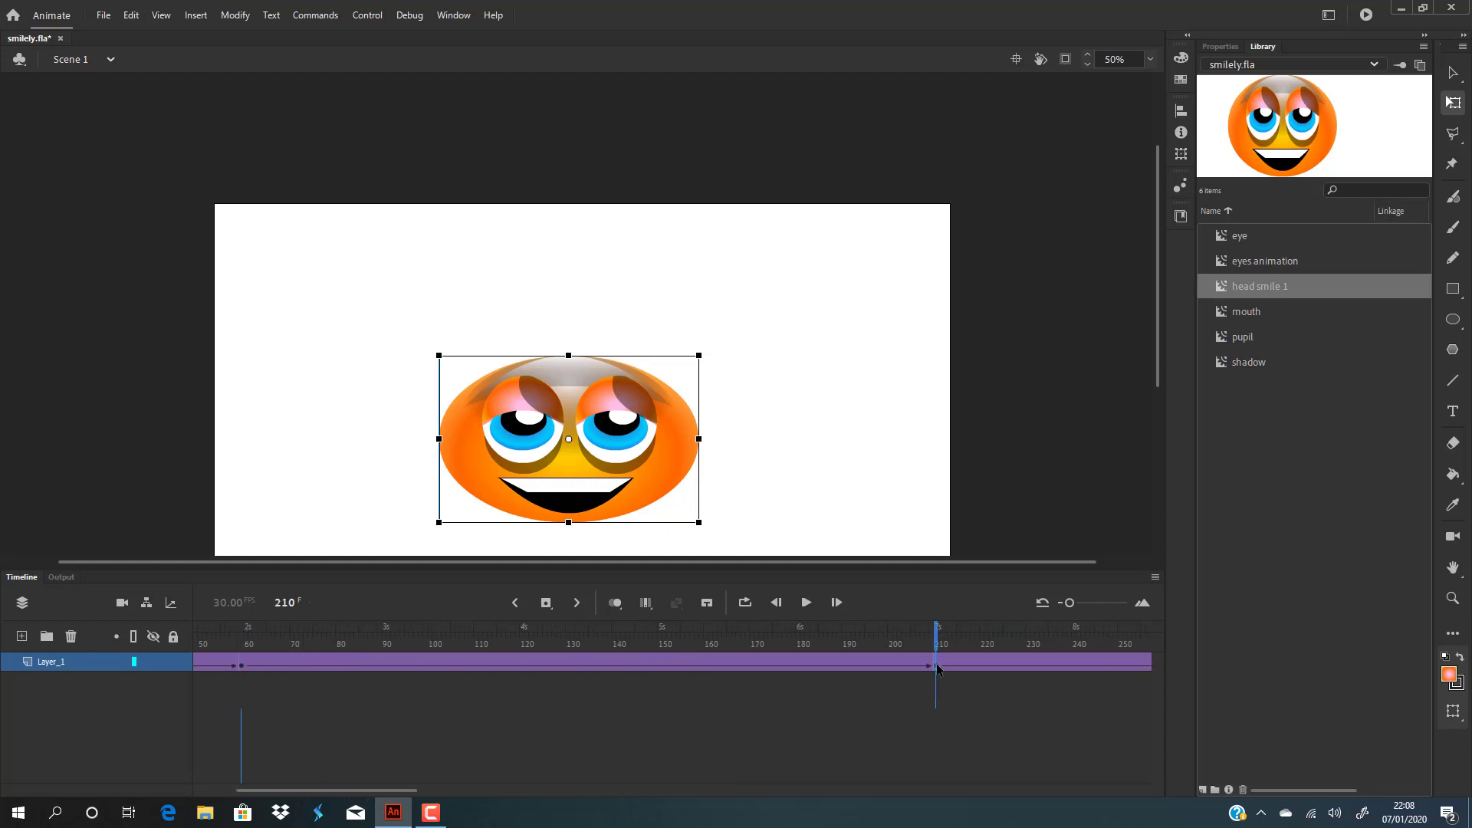
mouse_move(937, 664)
left_mouse_down()
mouse_move(348, 658)
mouse_move(520, 658)
mouse_move(384, 663)
left_mouse_up()
Move the squashed-pose keyframe at frame 301 to frame 120 to shorten the third tween.
left_click_drag(366, 792, 412, 798)
left_click(1110, 673)
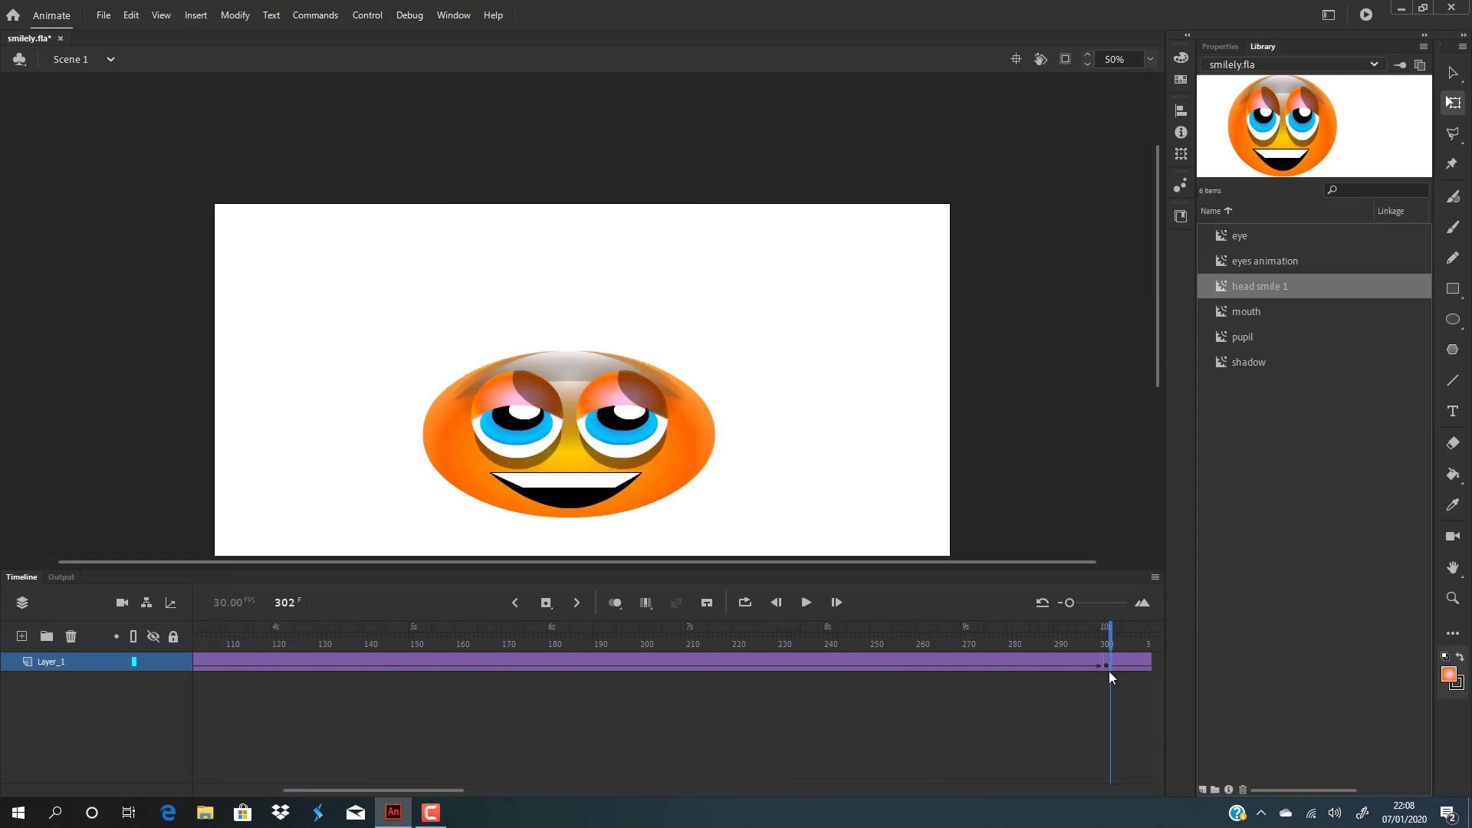
left_click_drag(1110, 673, 291, 658)
left_click(1051, 758)
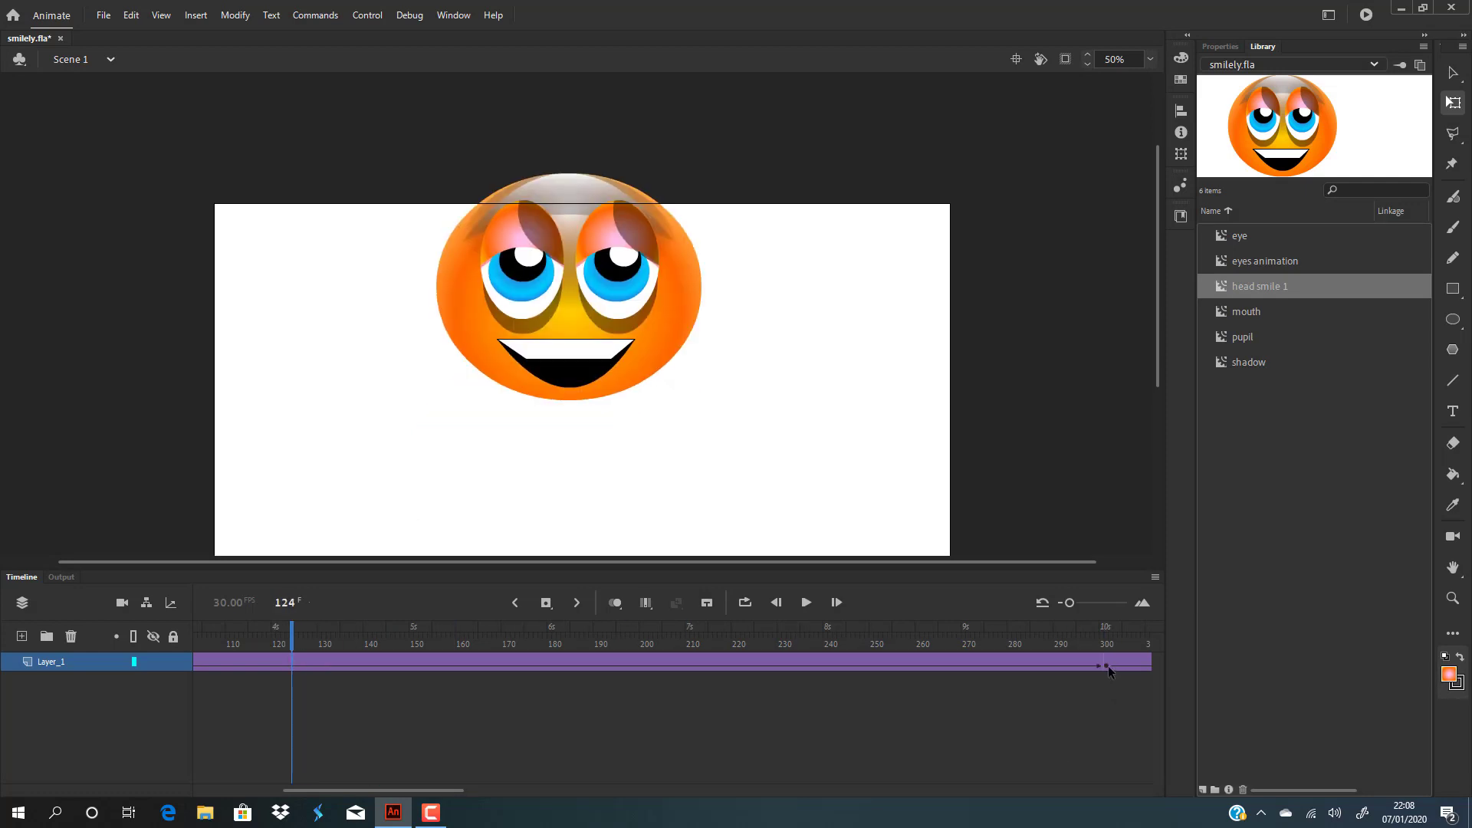
left_click(1108, 666)
left_click(1107, 669)
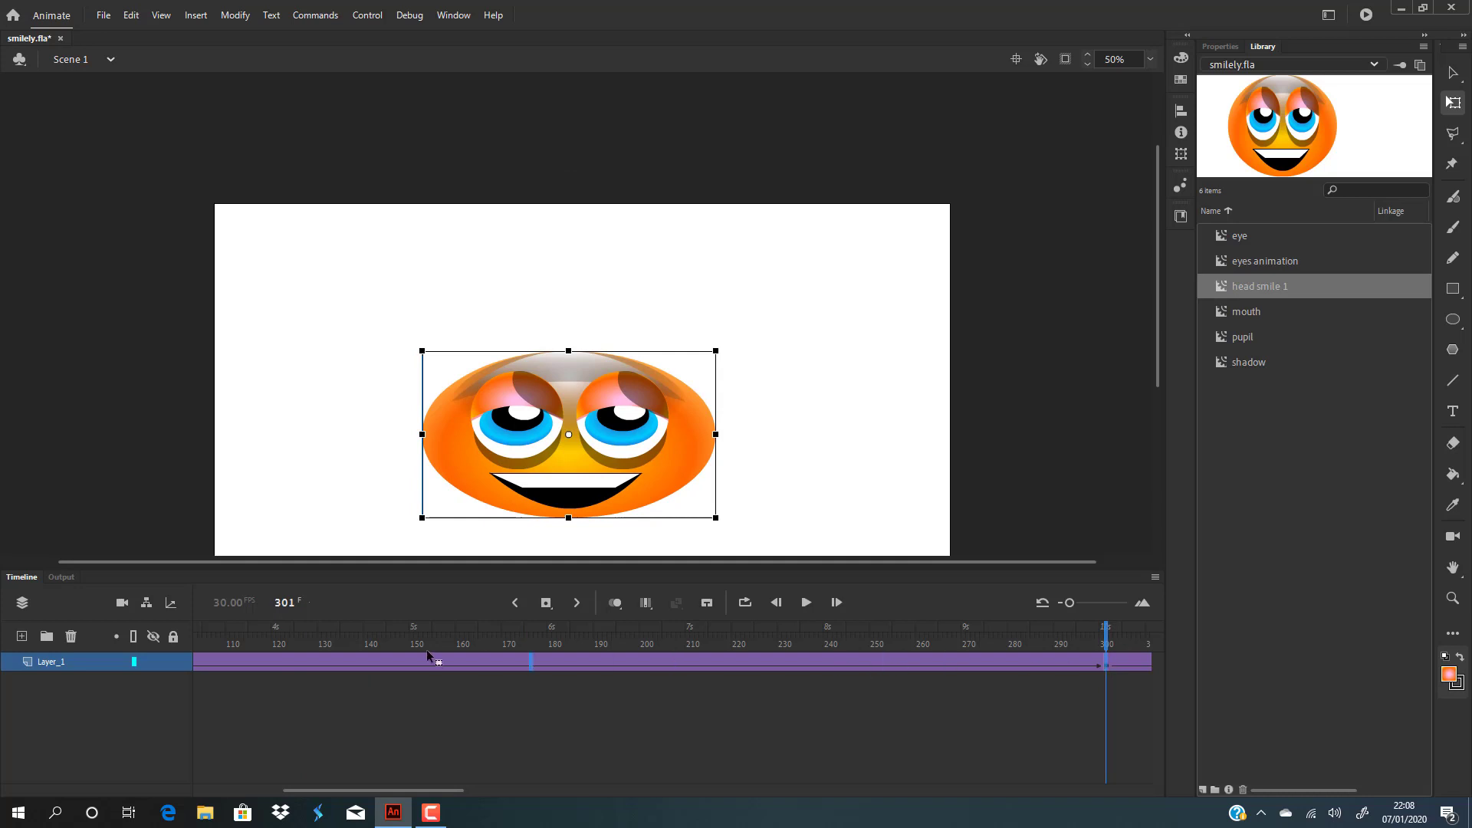
left_click_drag(428, 657, 273, 668)
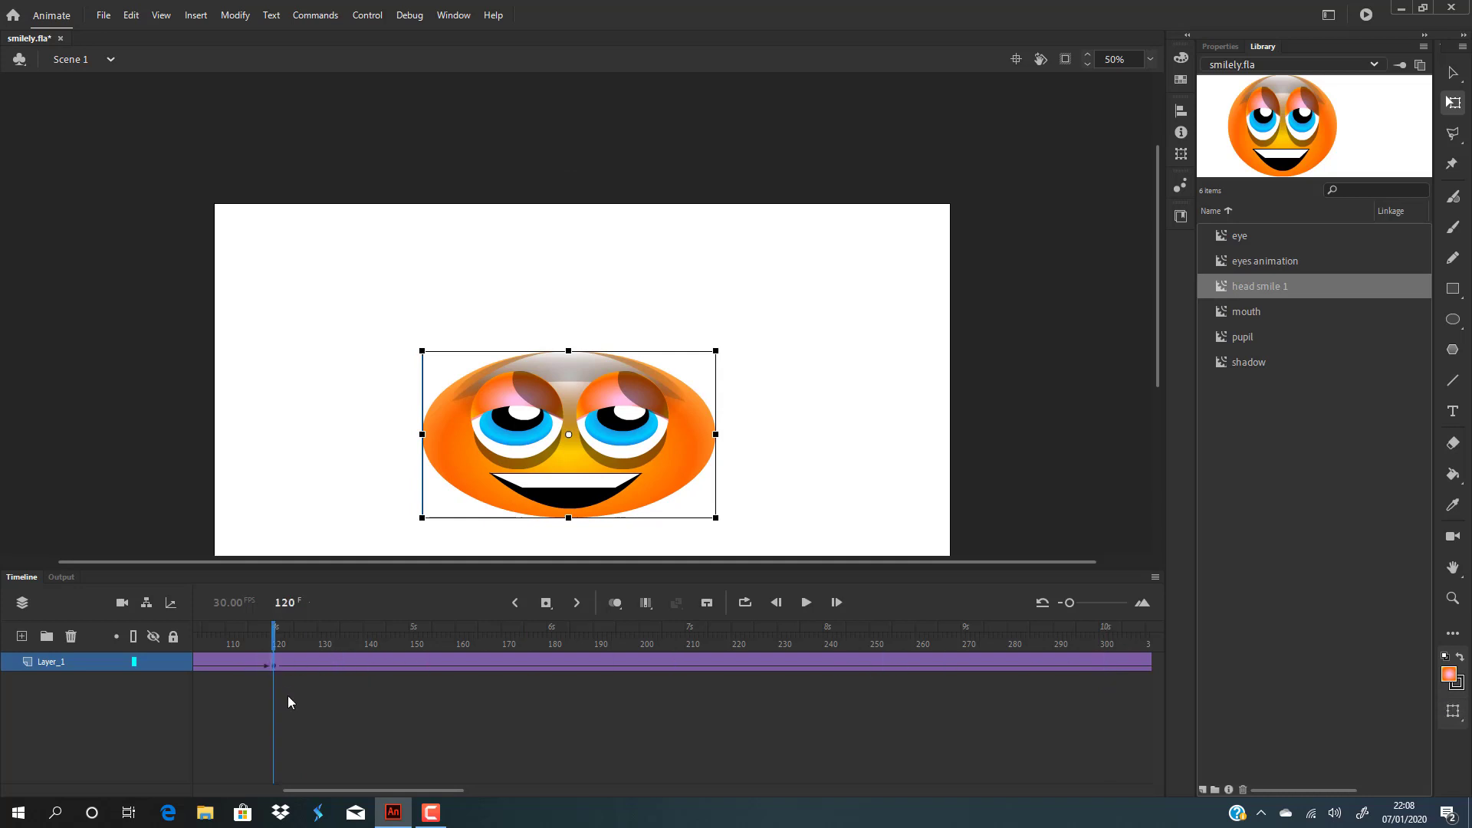
Move the final keyframe at frame 390 to frame 150 to shorten the last tween.
left_click_drag(362, 789, 446, 789)
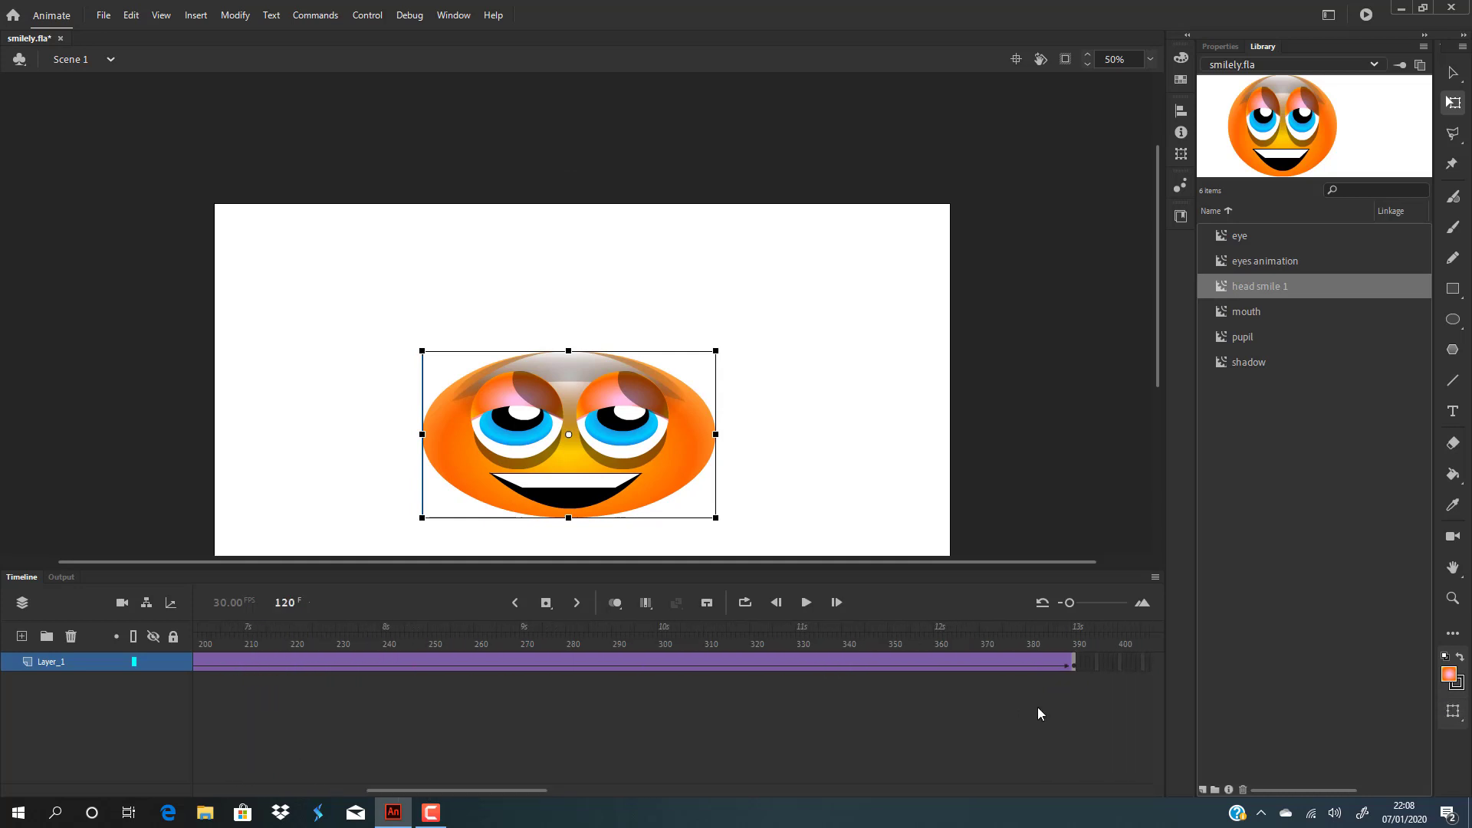
left_click(1077, 664)
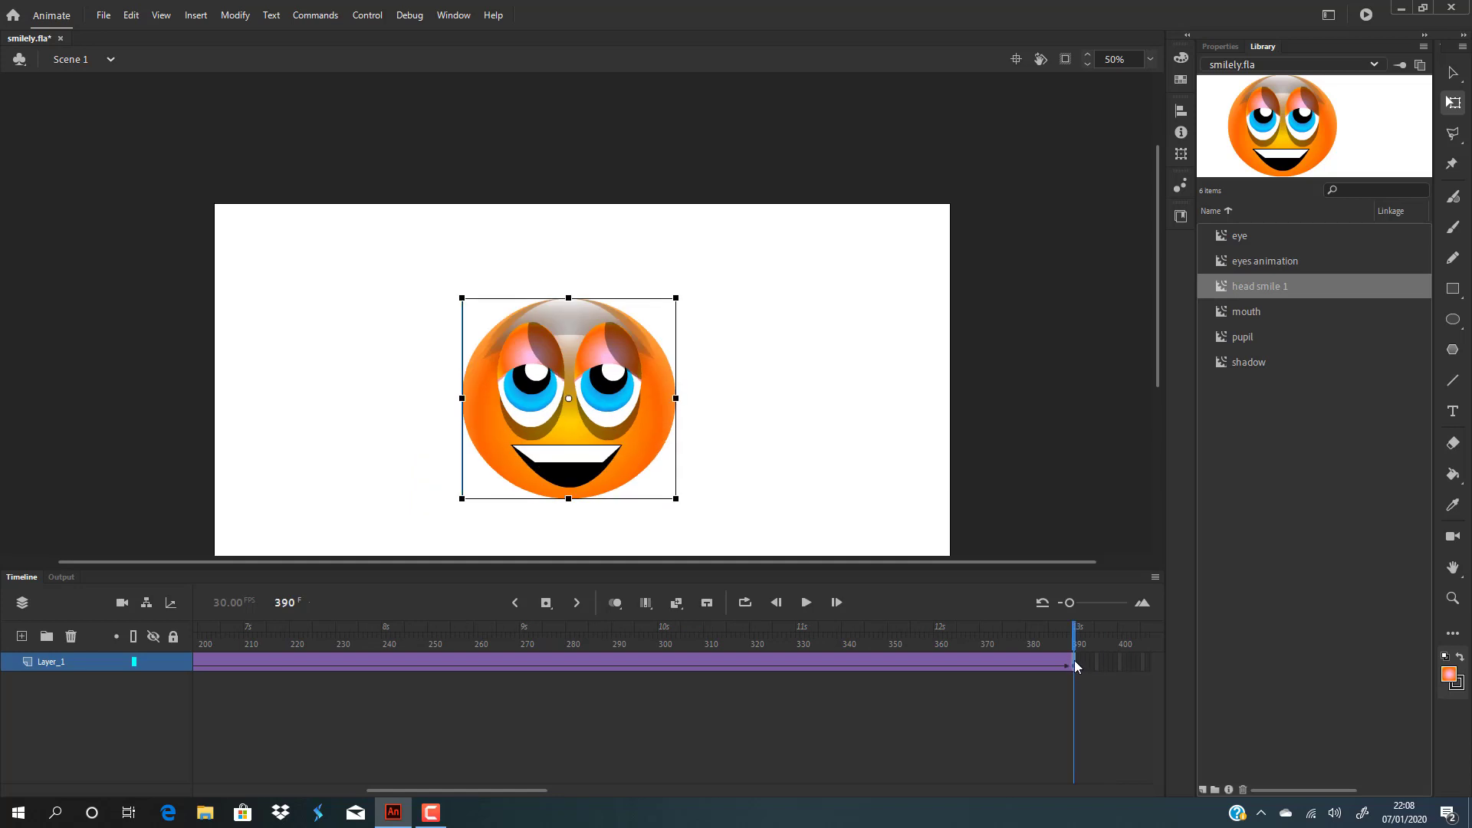
left_click_drag(1077, 667, 457, 675)
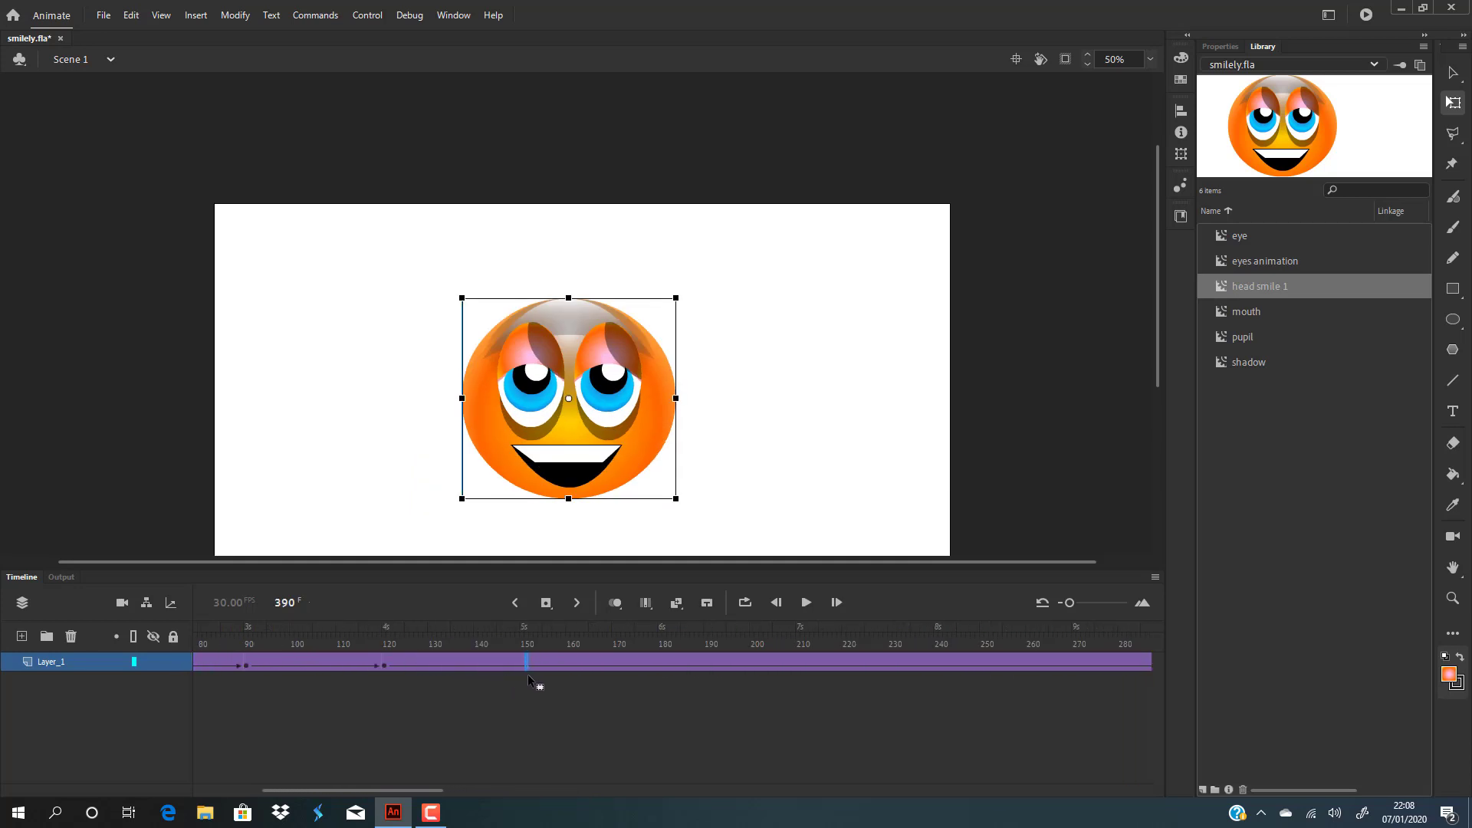
left_click_drag(523, 675, 523, 675)
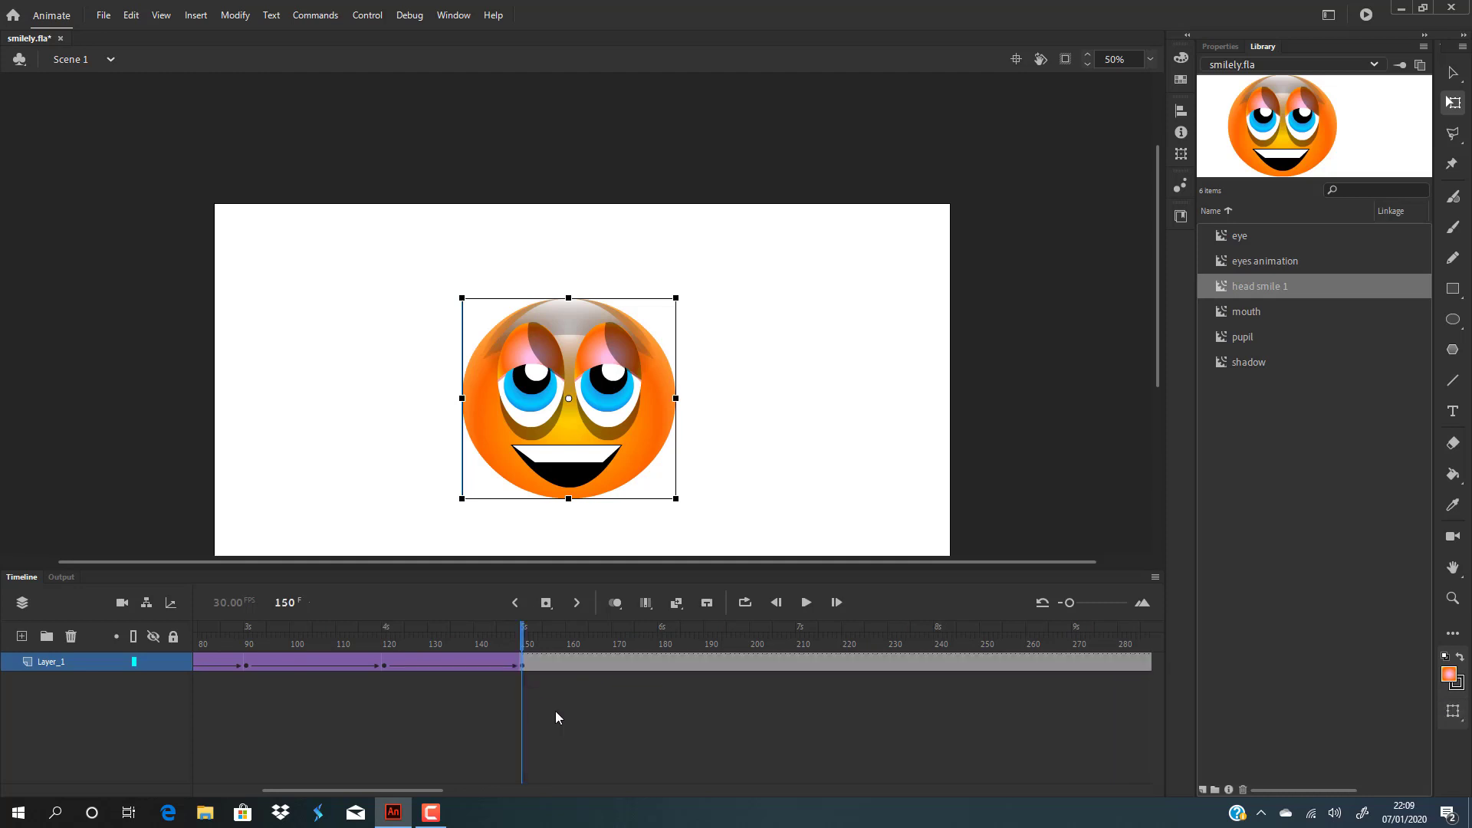
Remove the surplus Layer_1 frames from 241 to 390 that follow the last keyframe.
left_click(531, 670)
left_click_drag(529, 644, 939, 677)
left_click(938, 660)
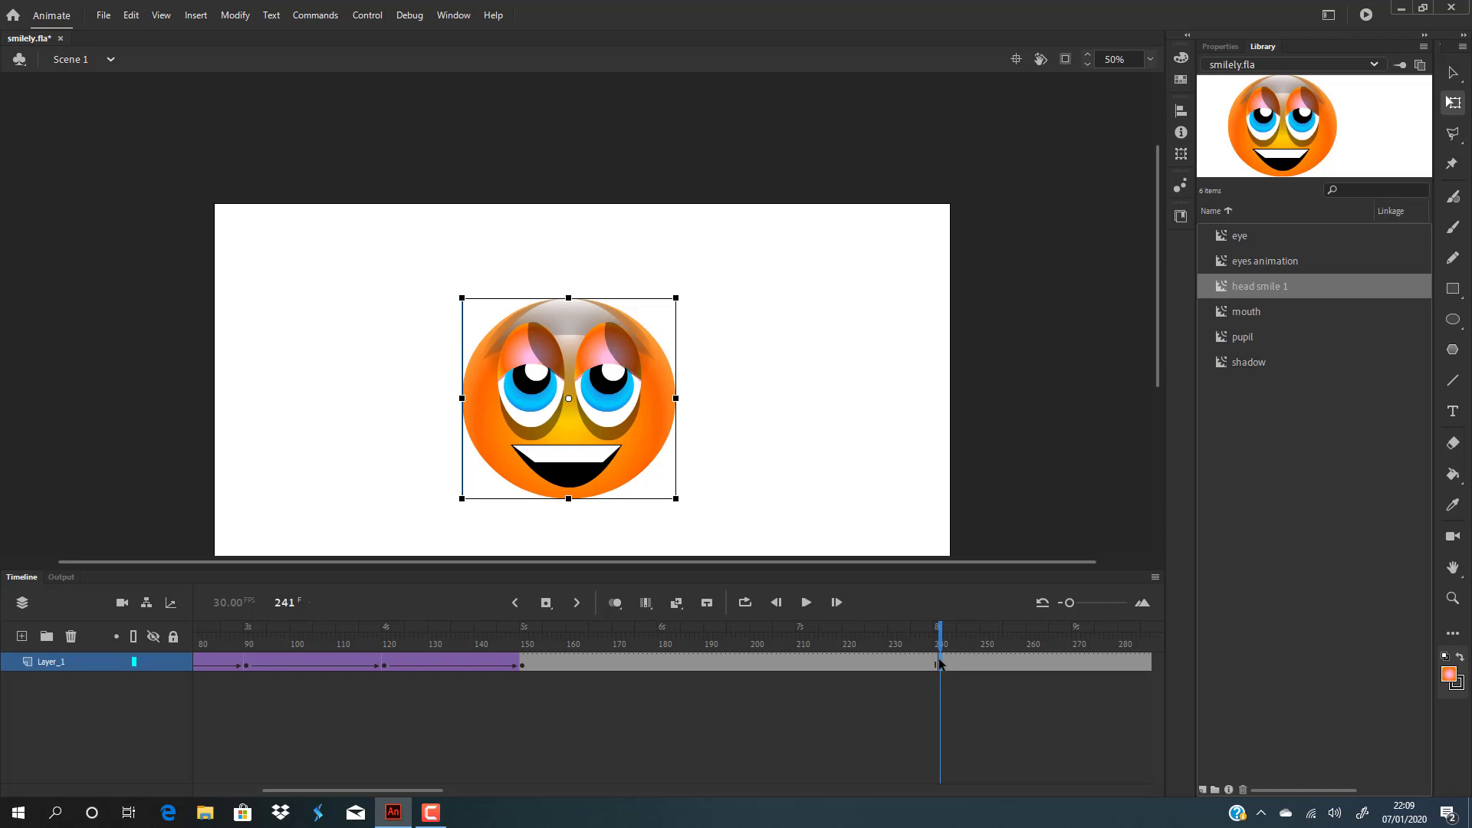
left_click(972, 675)
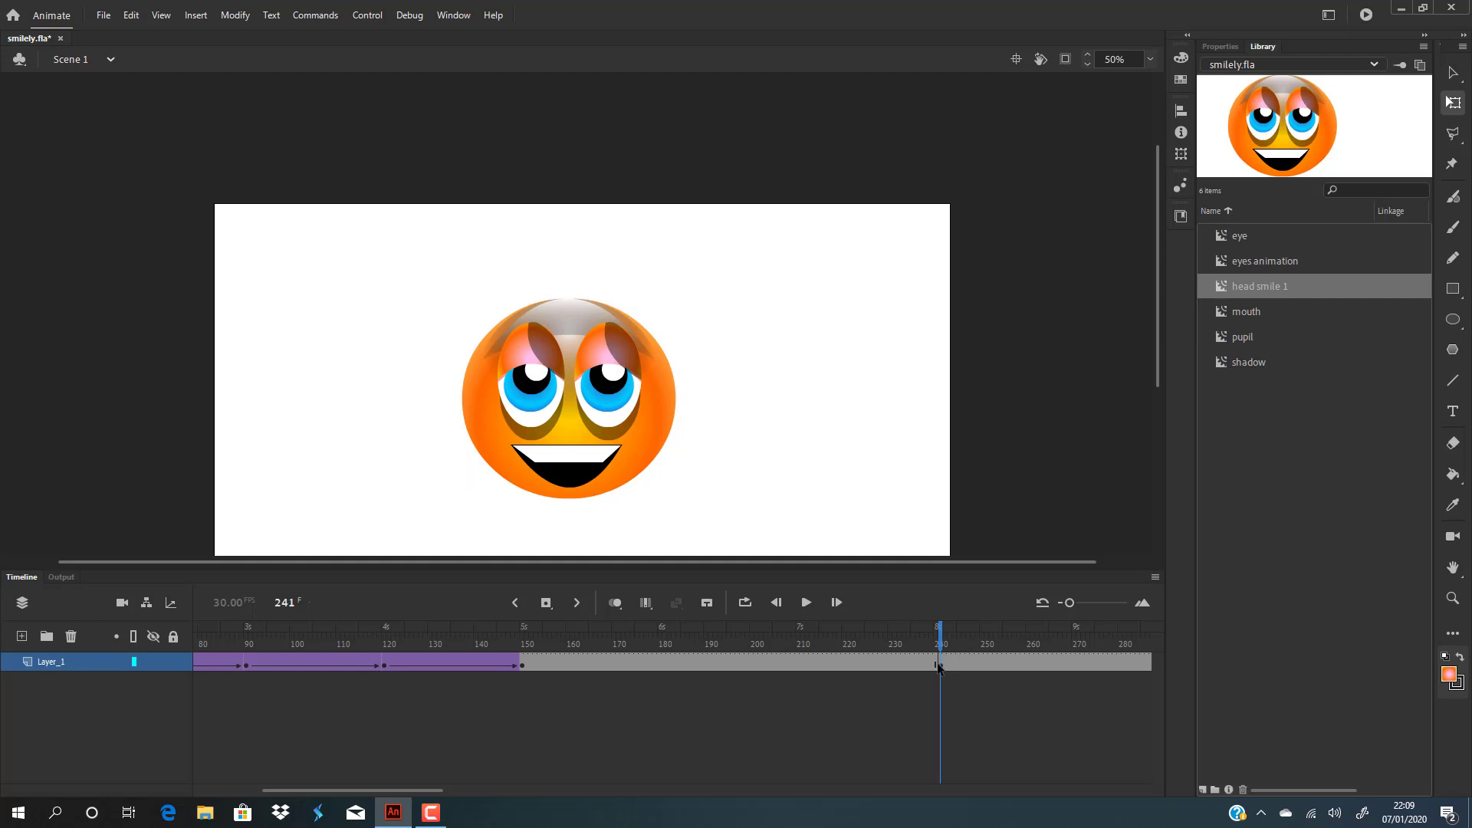
left_click_drag(940, 666, 1028, 662)
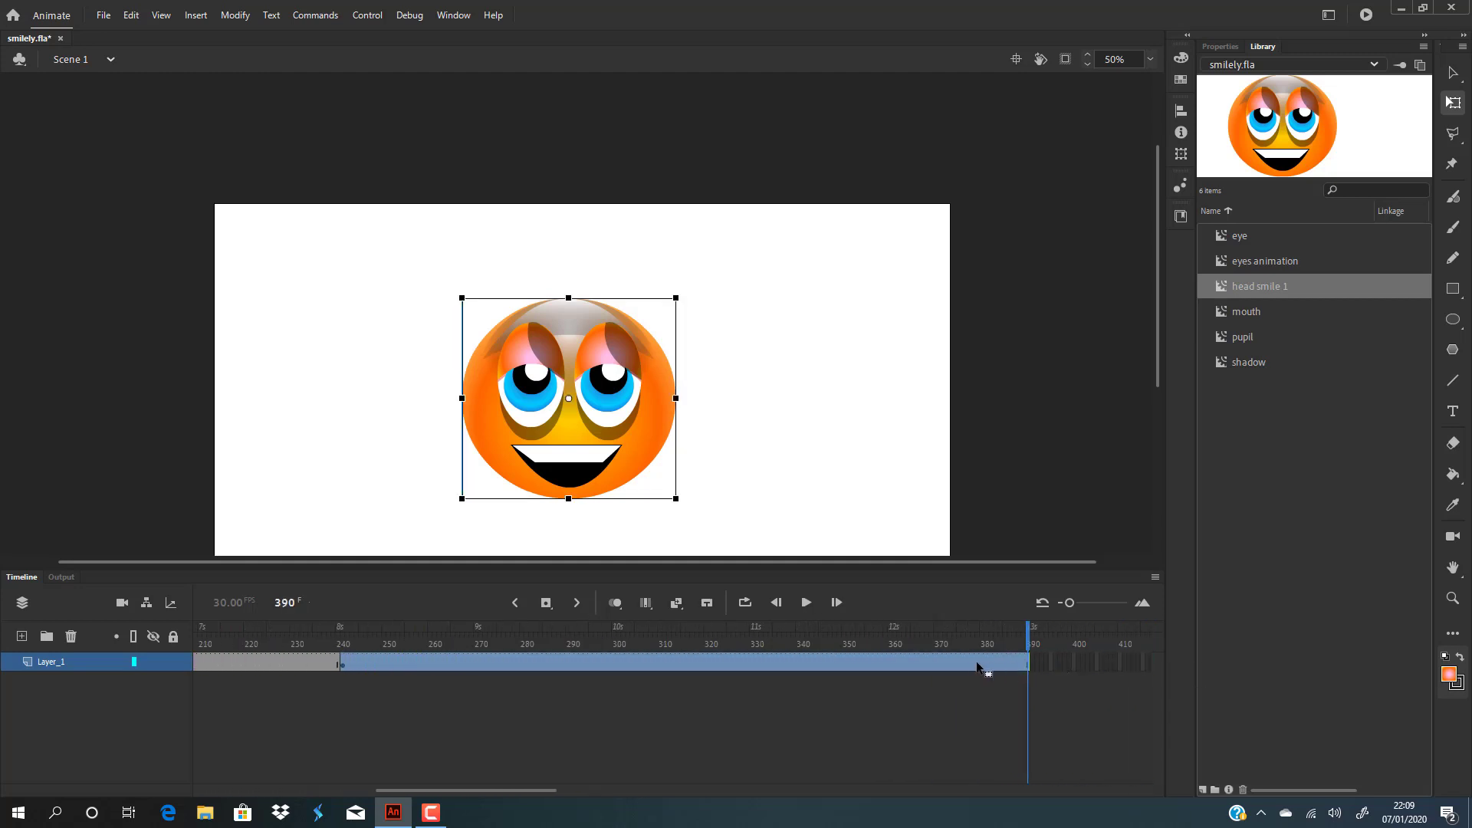
right_click(974, 661)
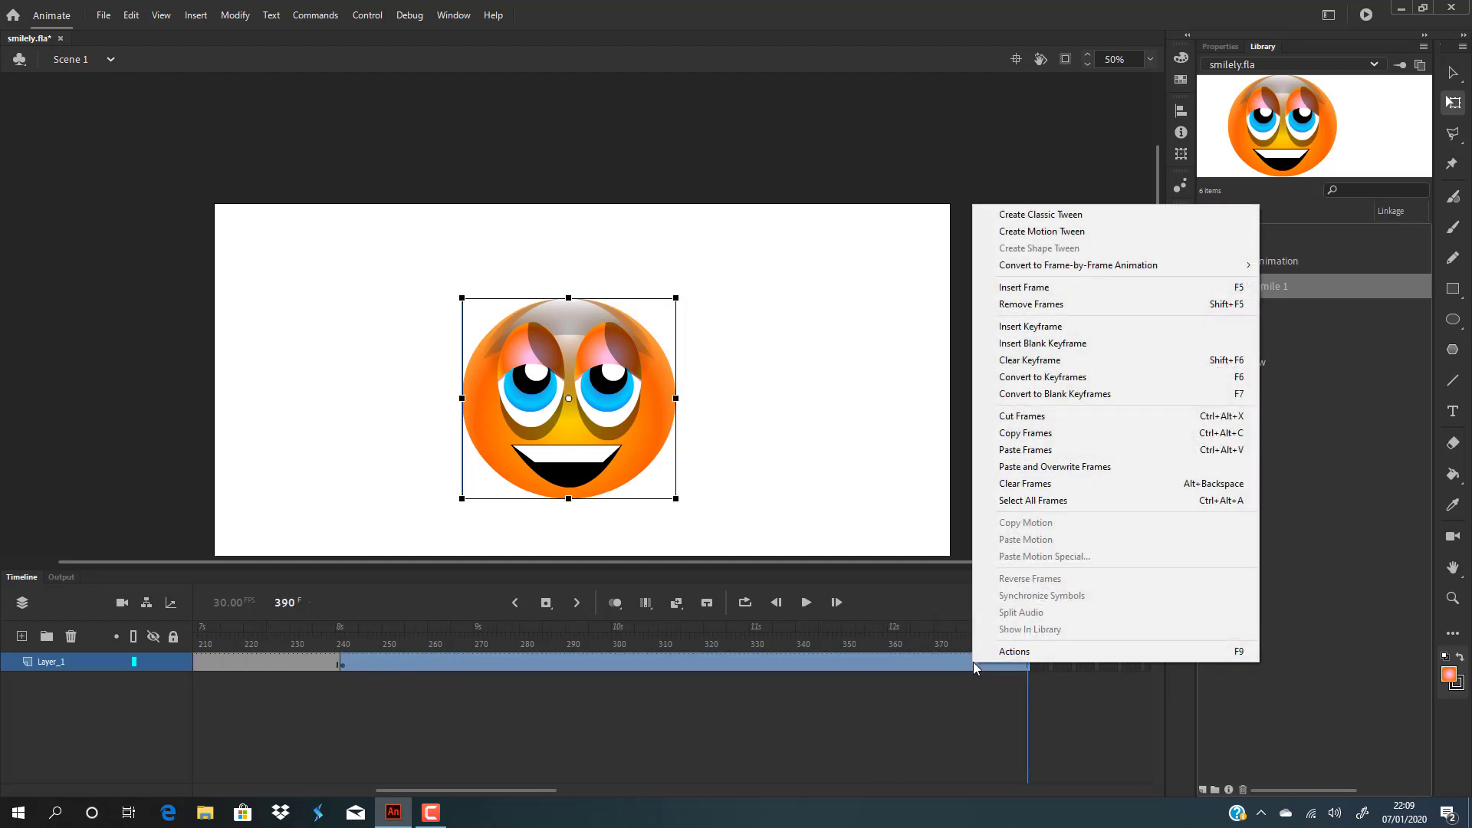
left_click(1047, 307)
left_click_drag(577, 789, 352, 790)
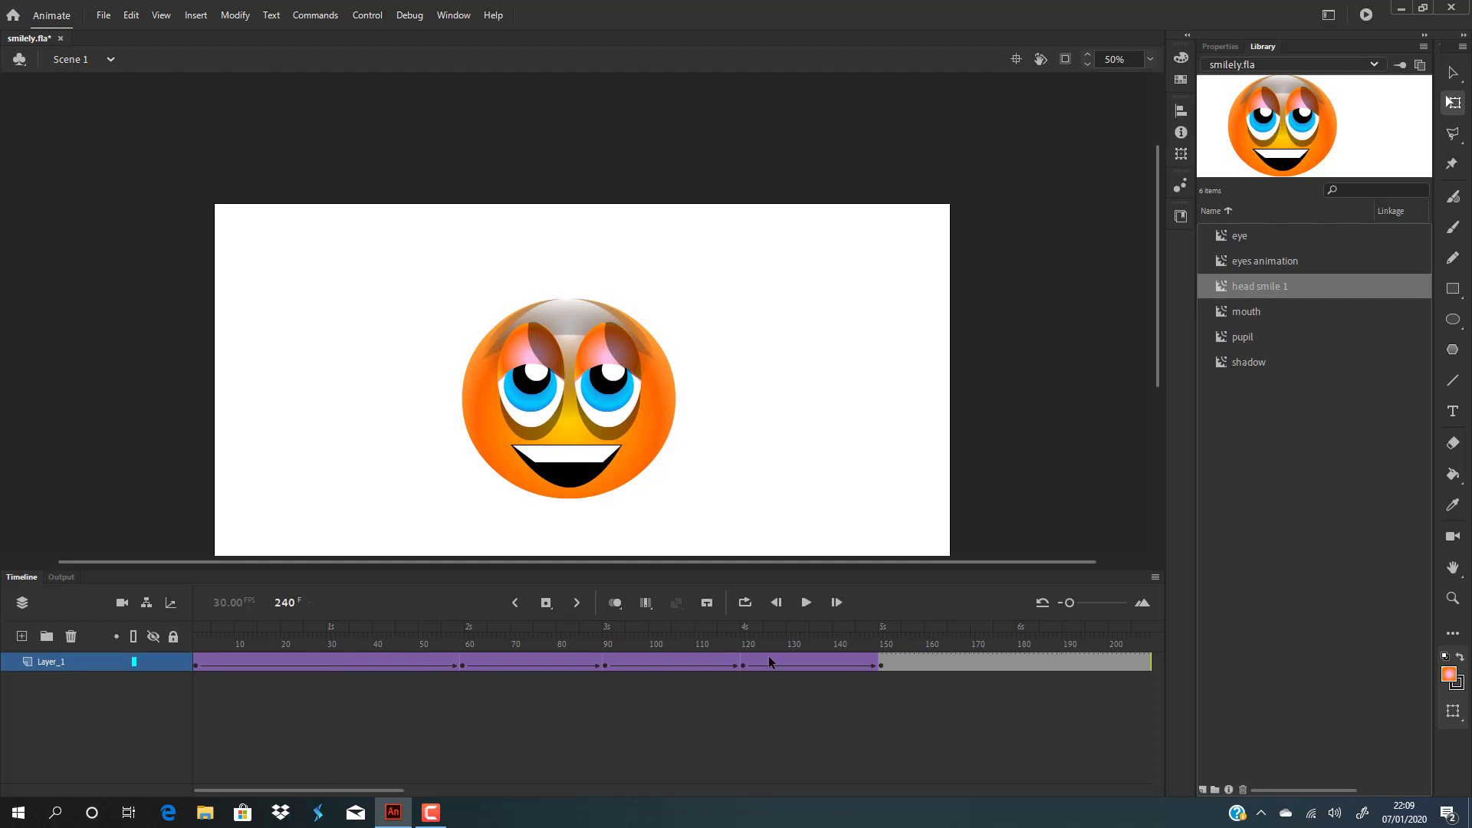
Show the frame properties of the first classic tween and review its tweening, sound, color effect and blend settings.
right_click(419, 662)
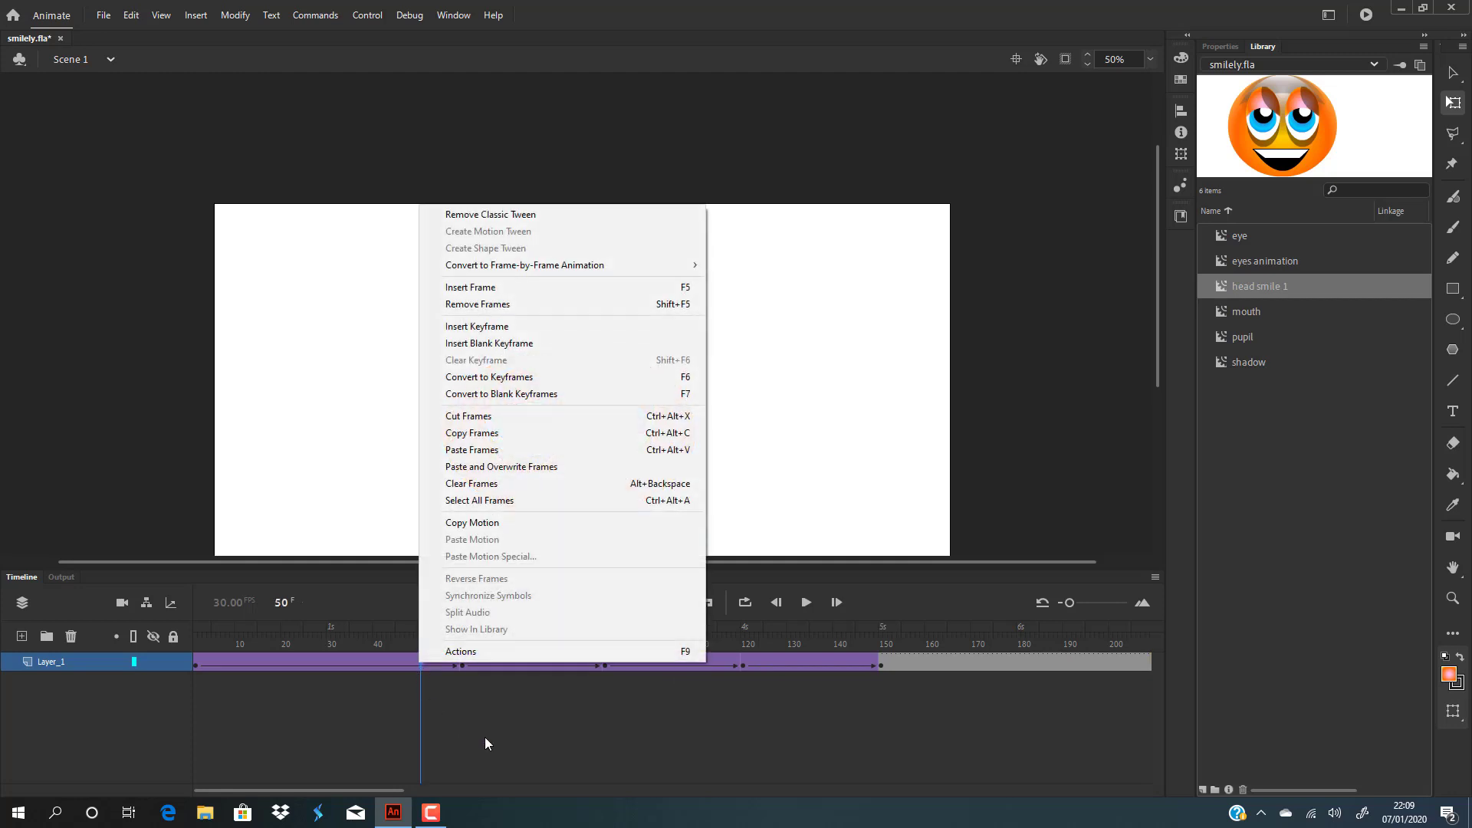
left_click(508, 737)
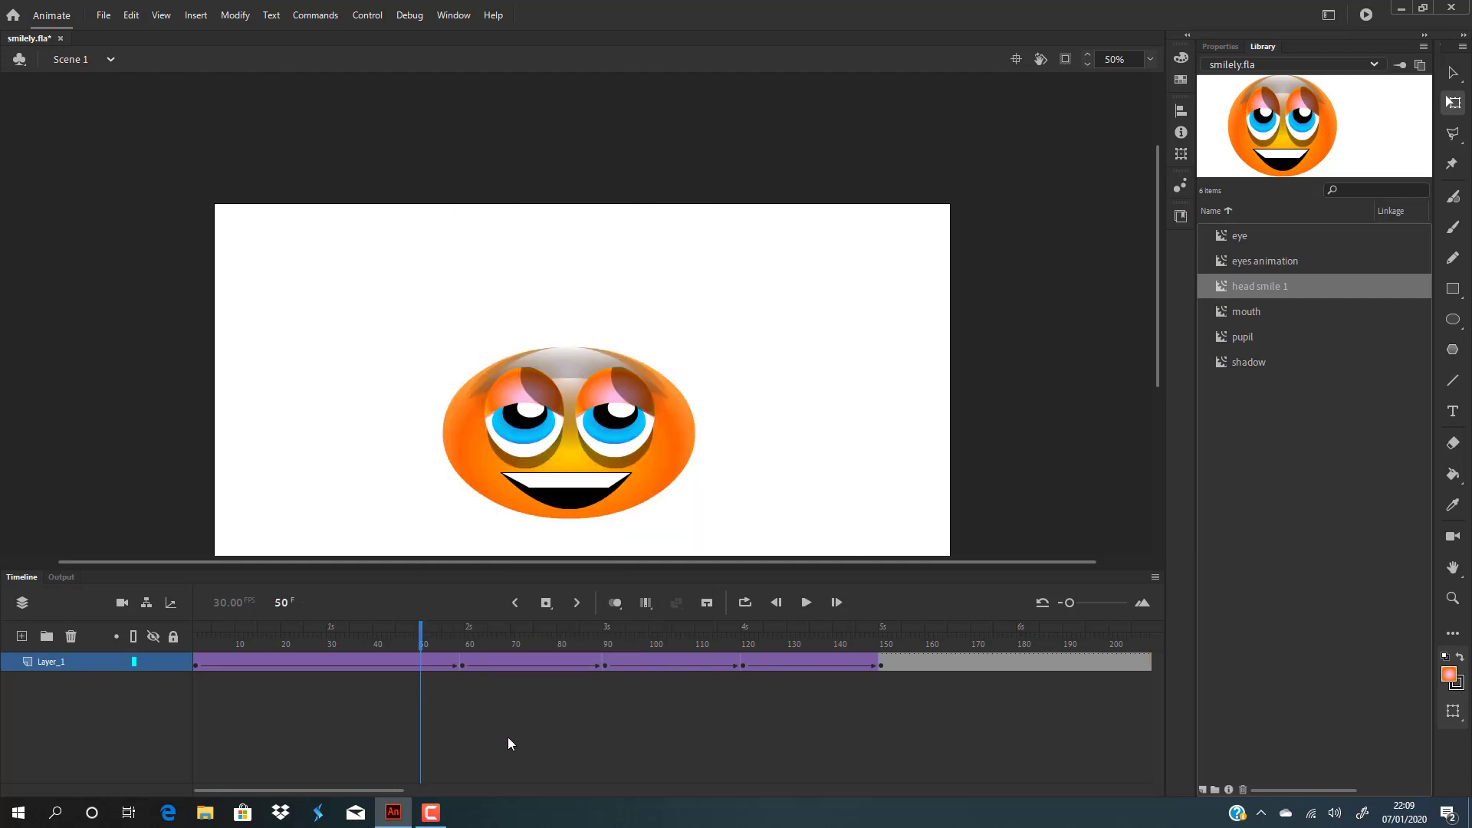
right_click(400, 660)
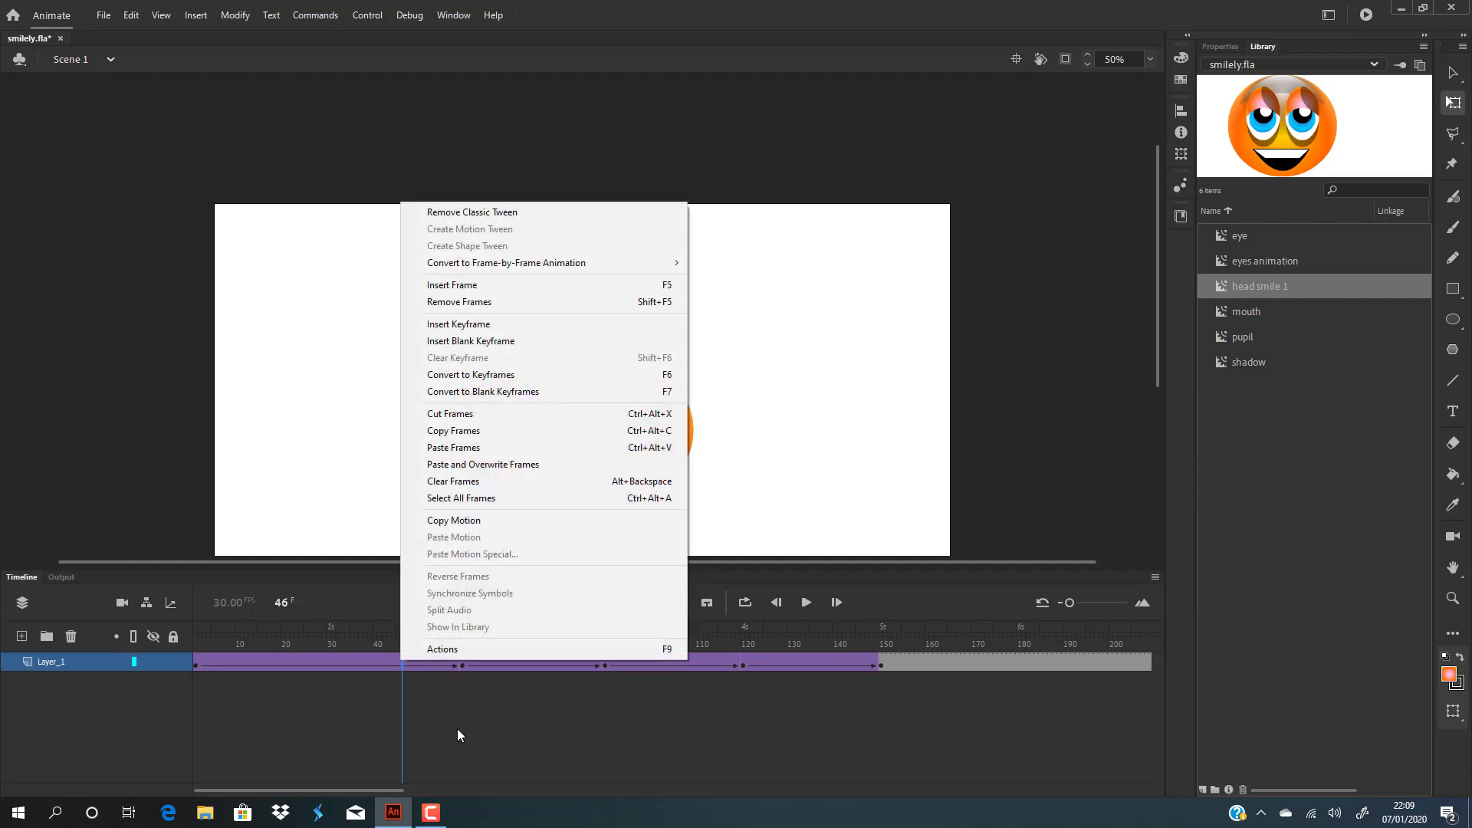
left_click(1227, 43)
left_click(1227, 44)
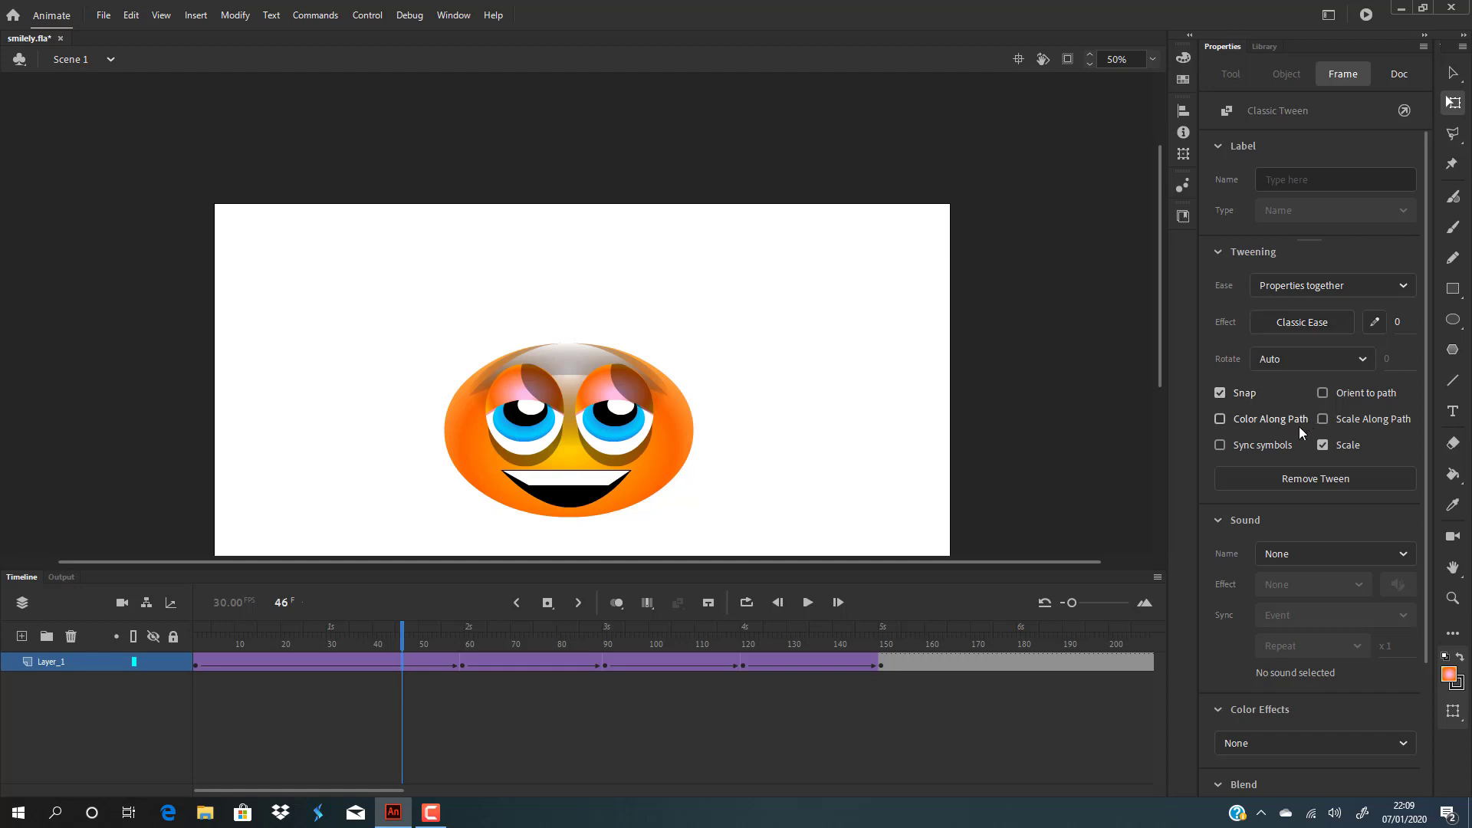
scroll(1247, 563, "down", 3)
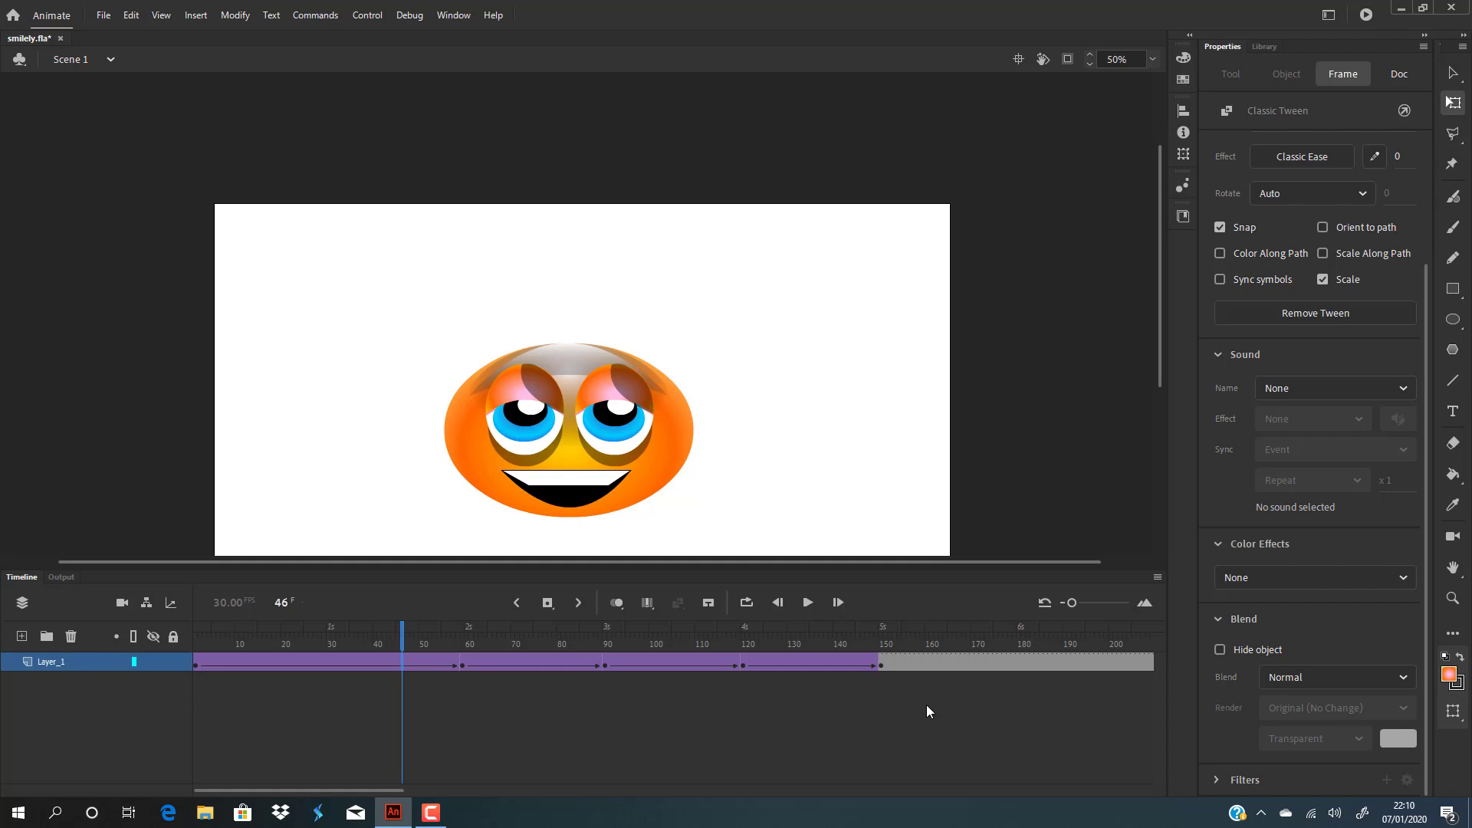
Inspect the rotation choices and sound name options available for the first classic tween.
right_click(407, 664)
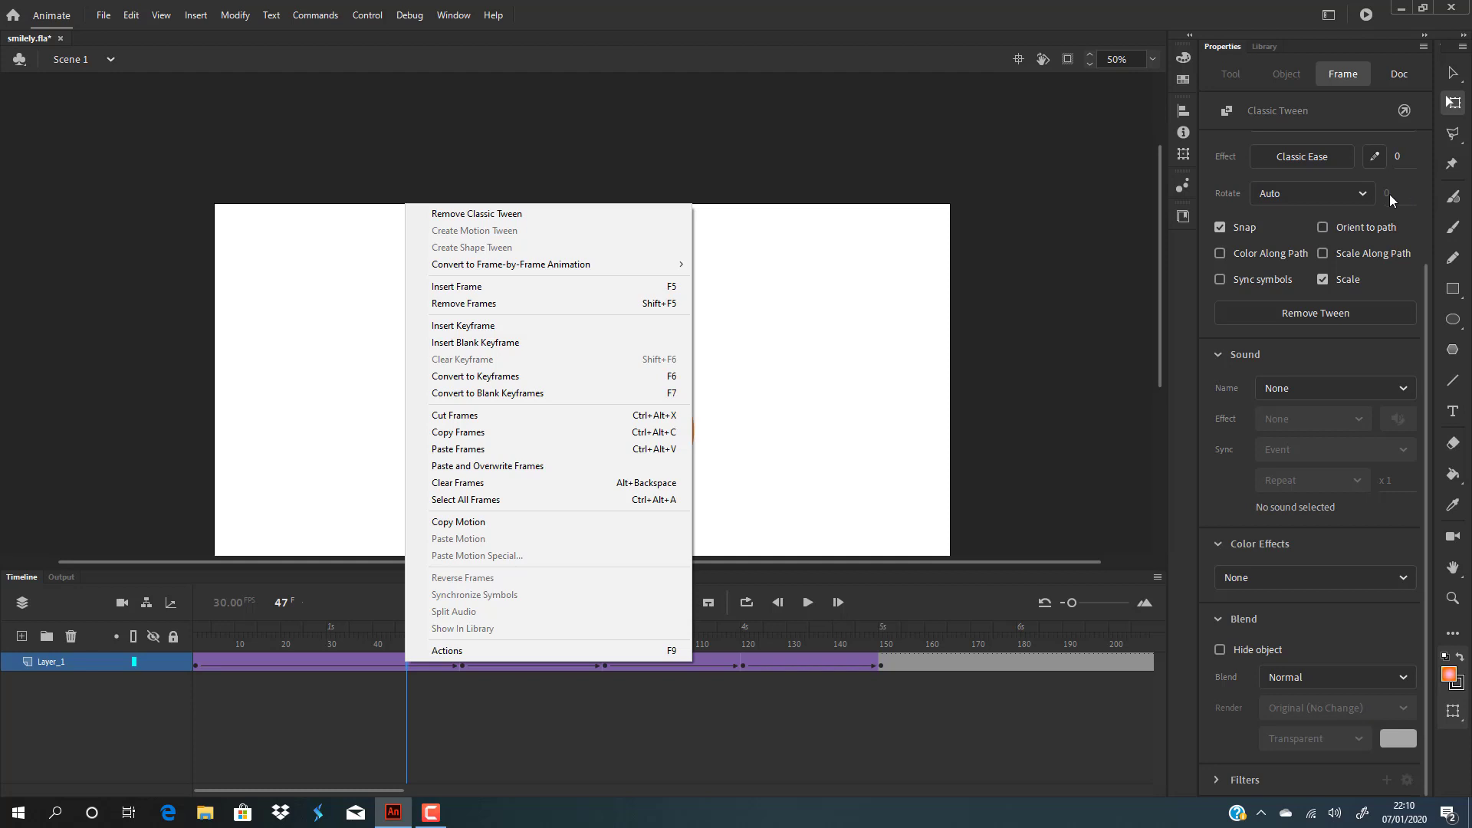
left_click(1367, 192)
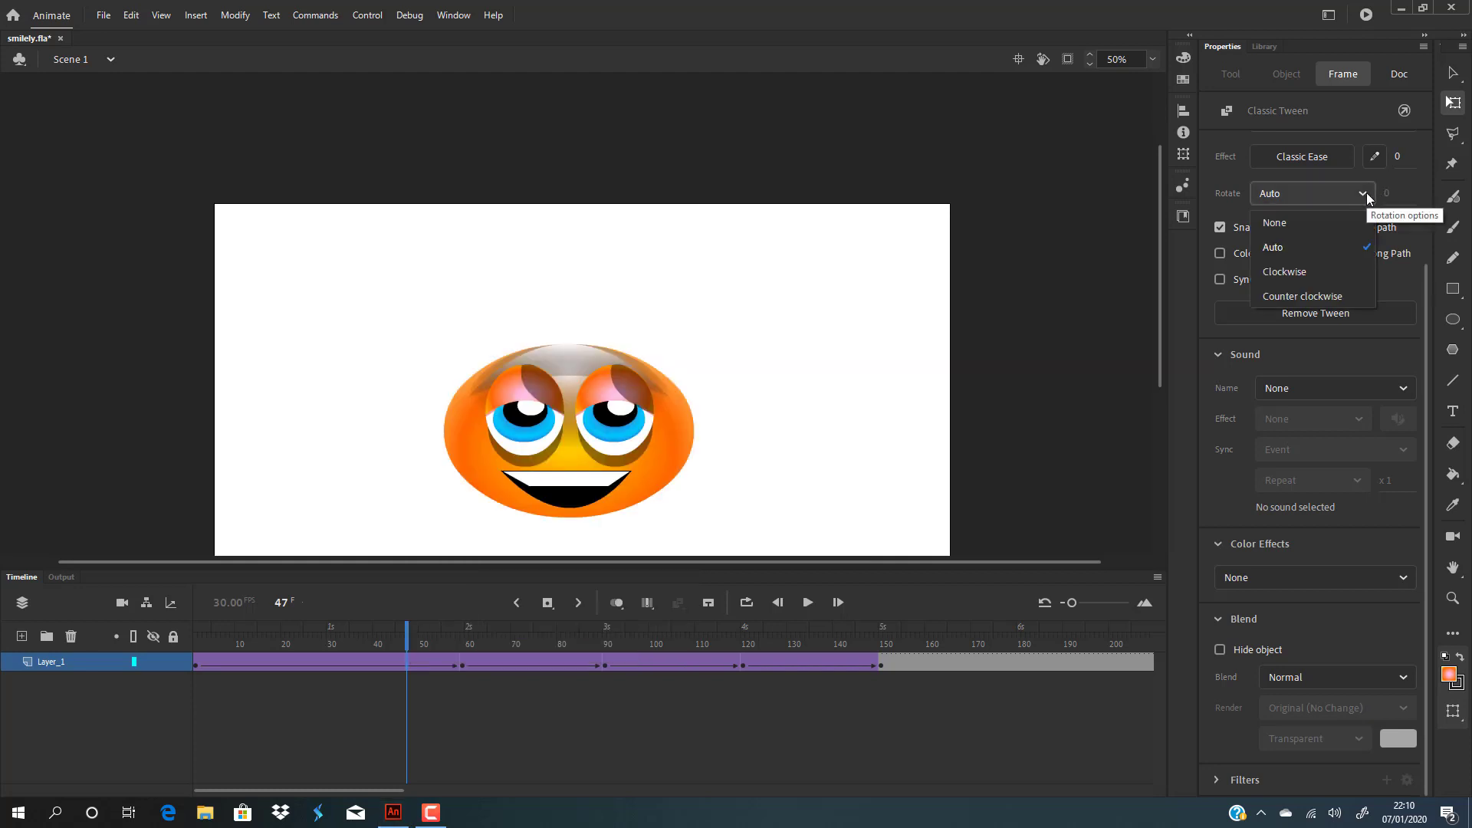
left_click(1366, 192)
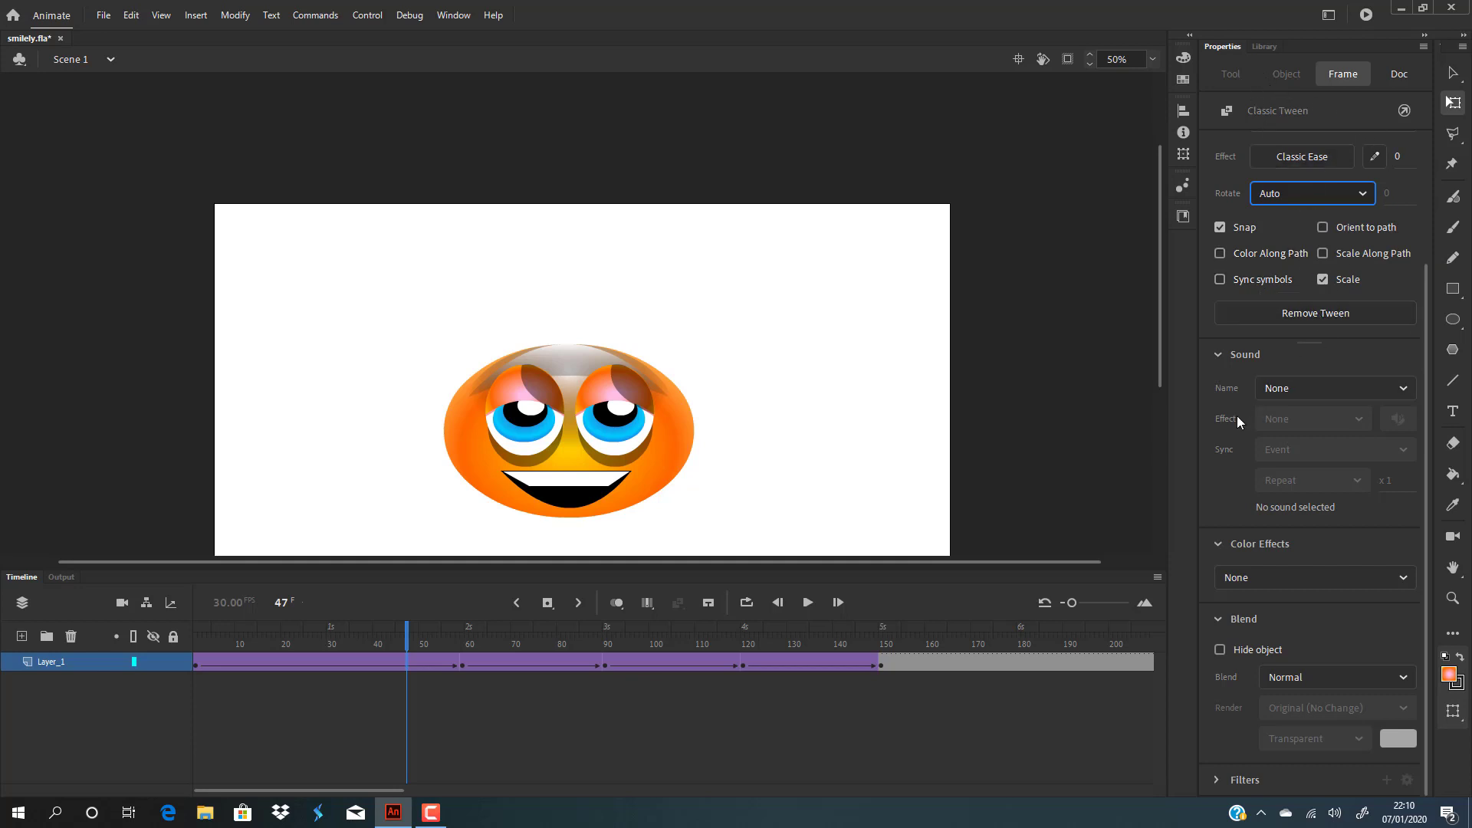
left_click(1401, 392)
left_click(1406, 393)
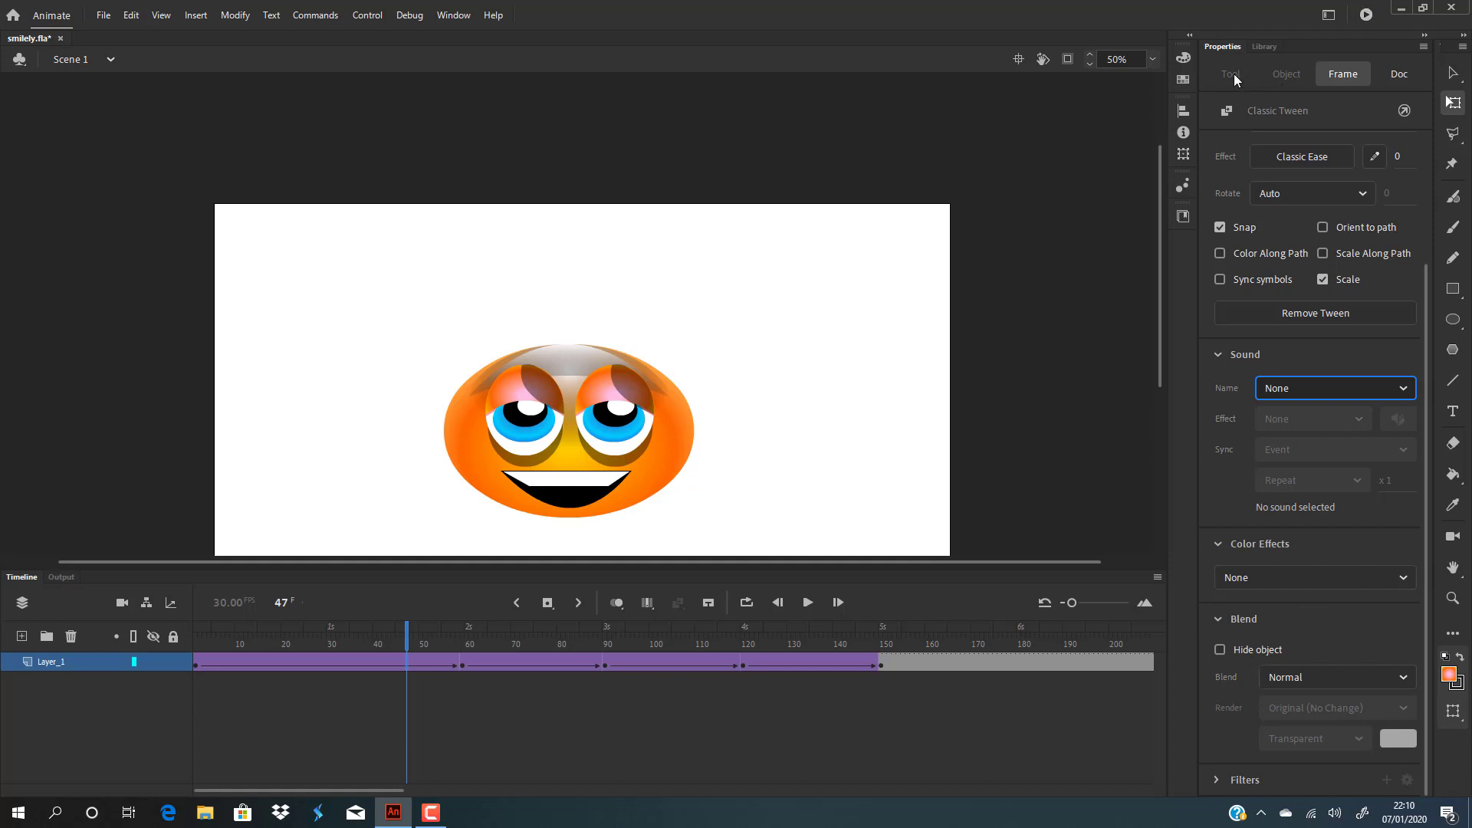
Test the movie to watch the retimed squash-and-stretch jump, and close the preview.
right_click(370, 661)
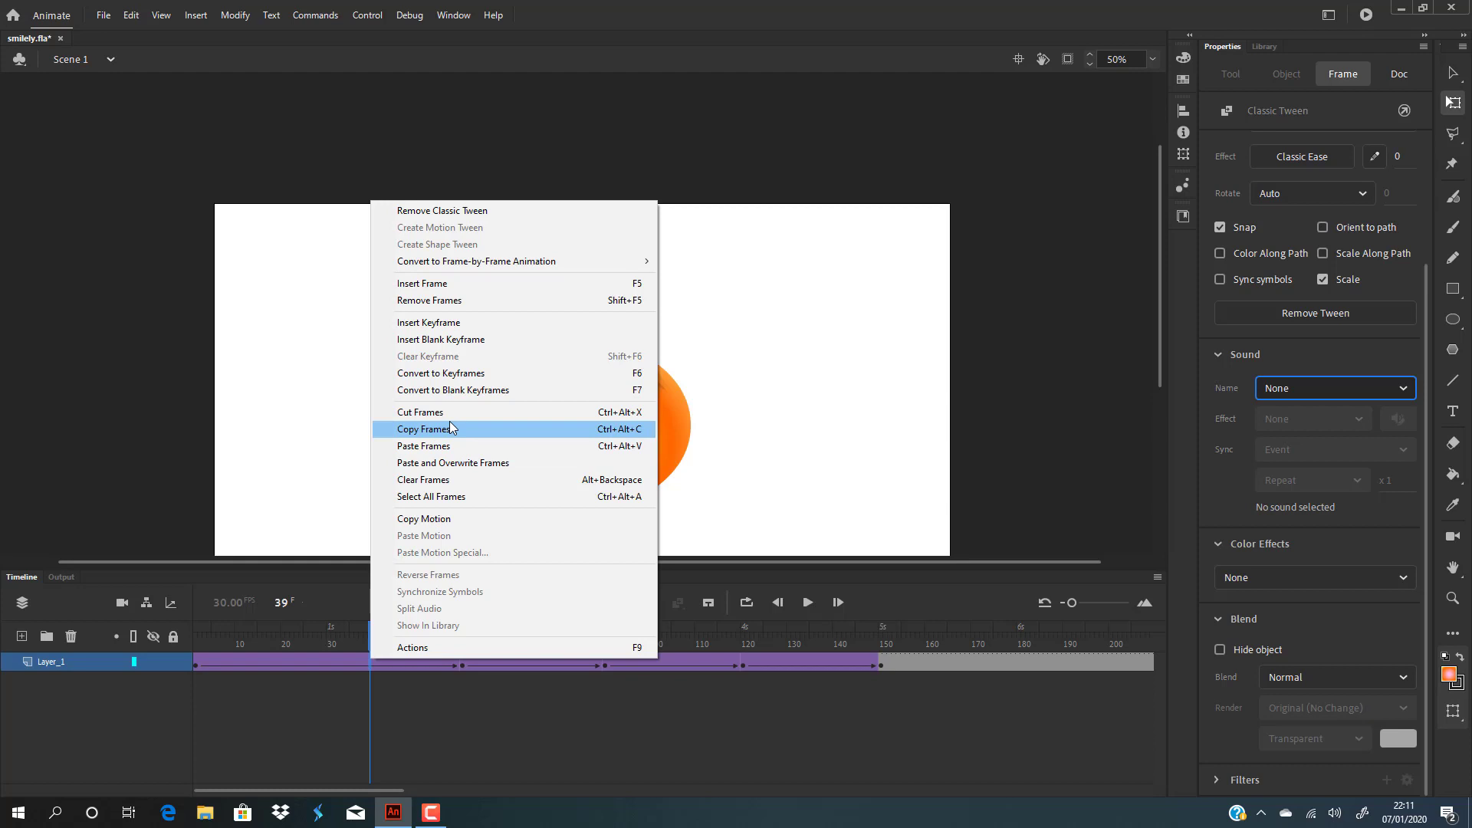
left_click(428, 735)
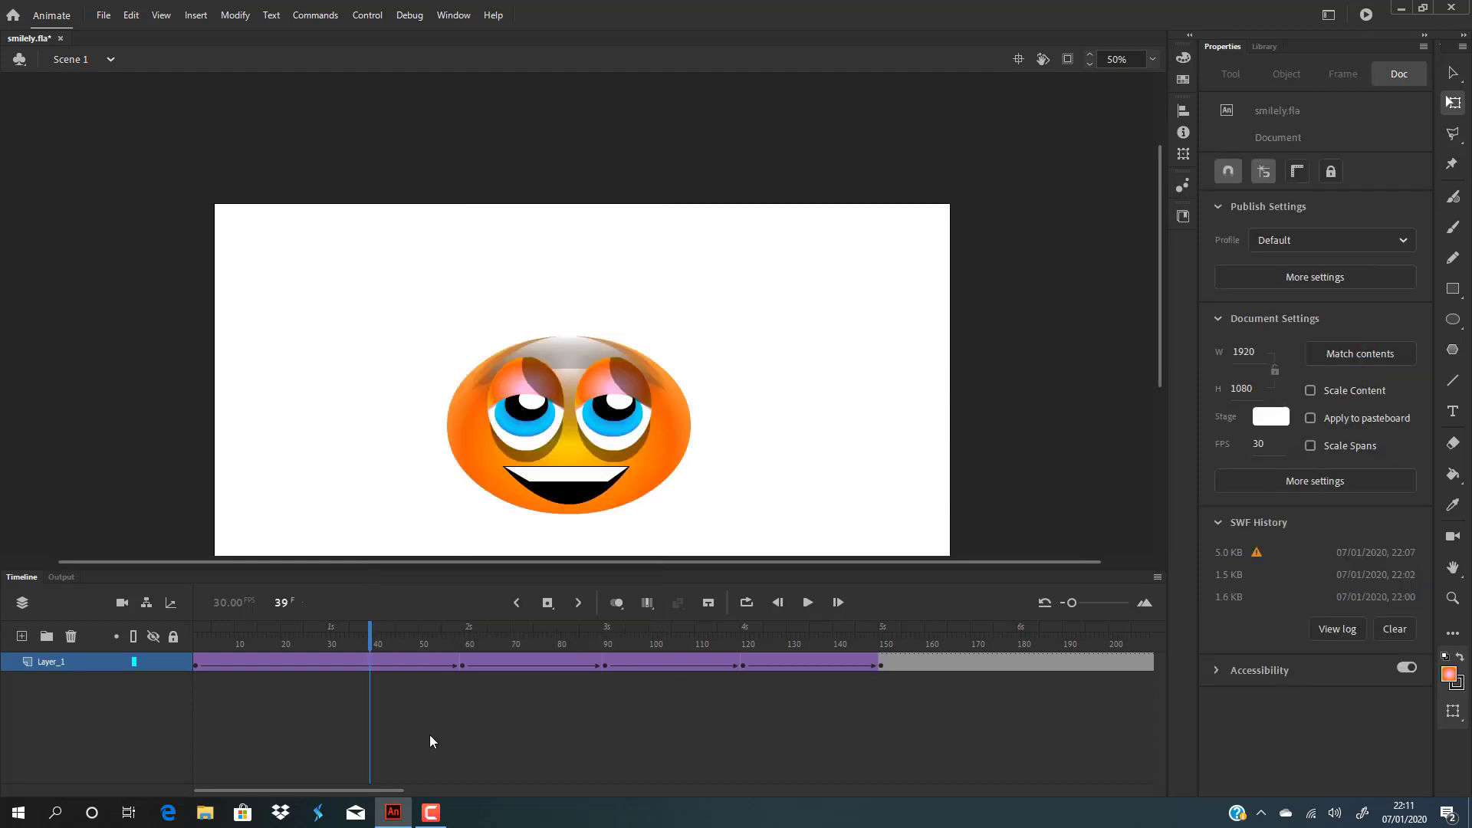
key("ctrl+Return")
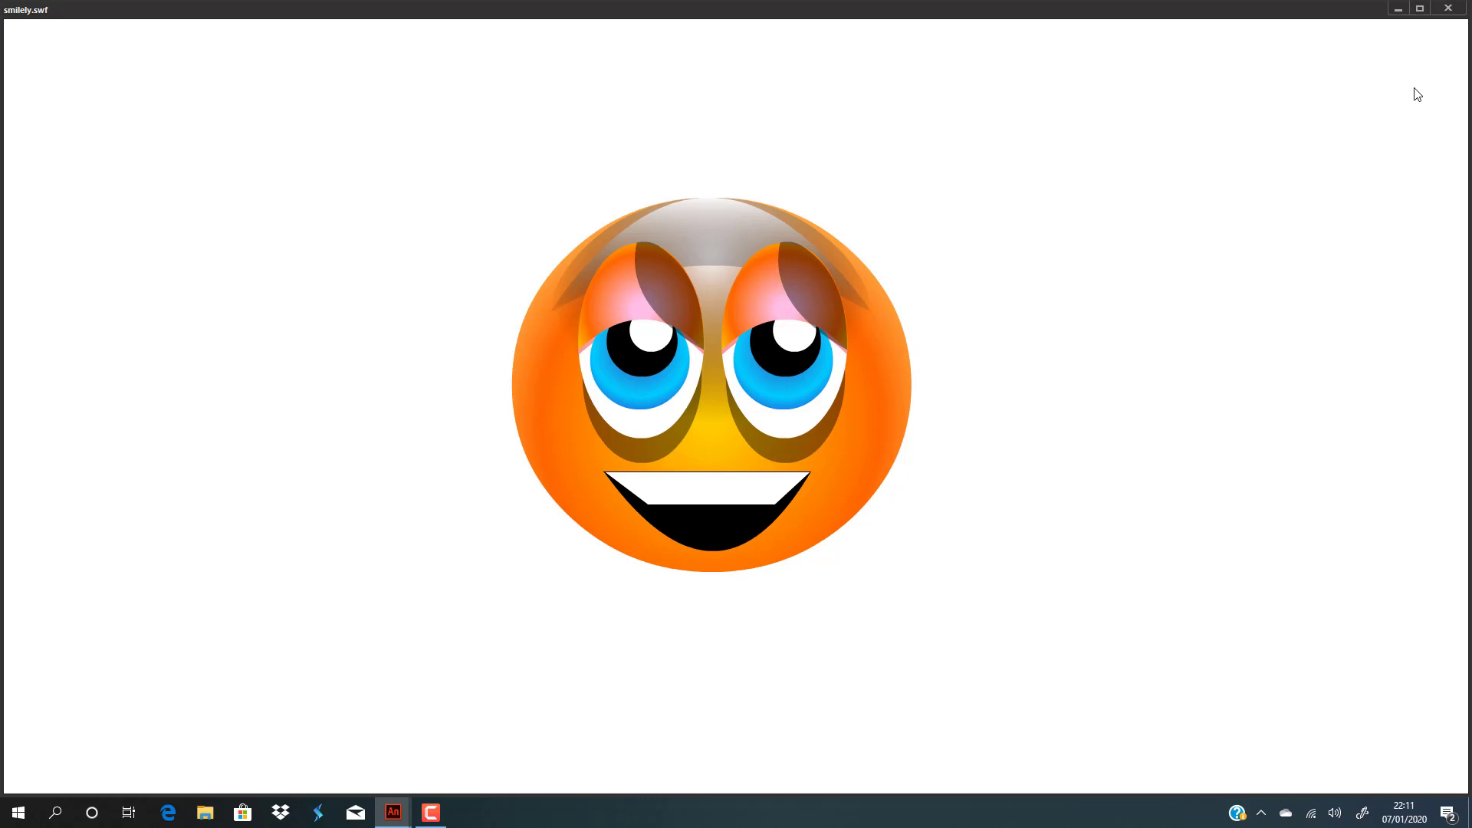
left_click(1448, 9)
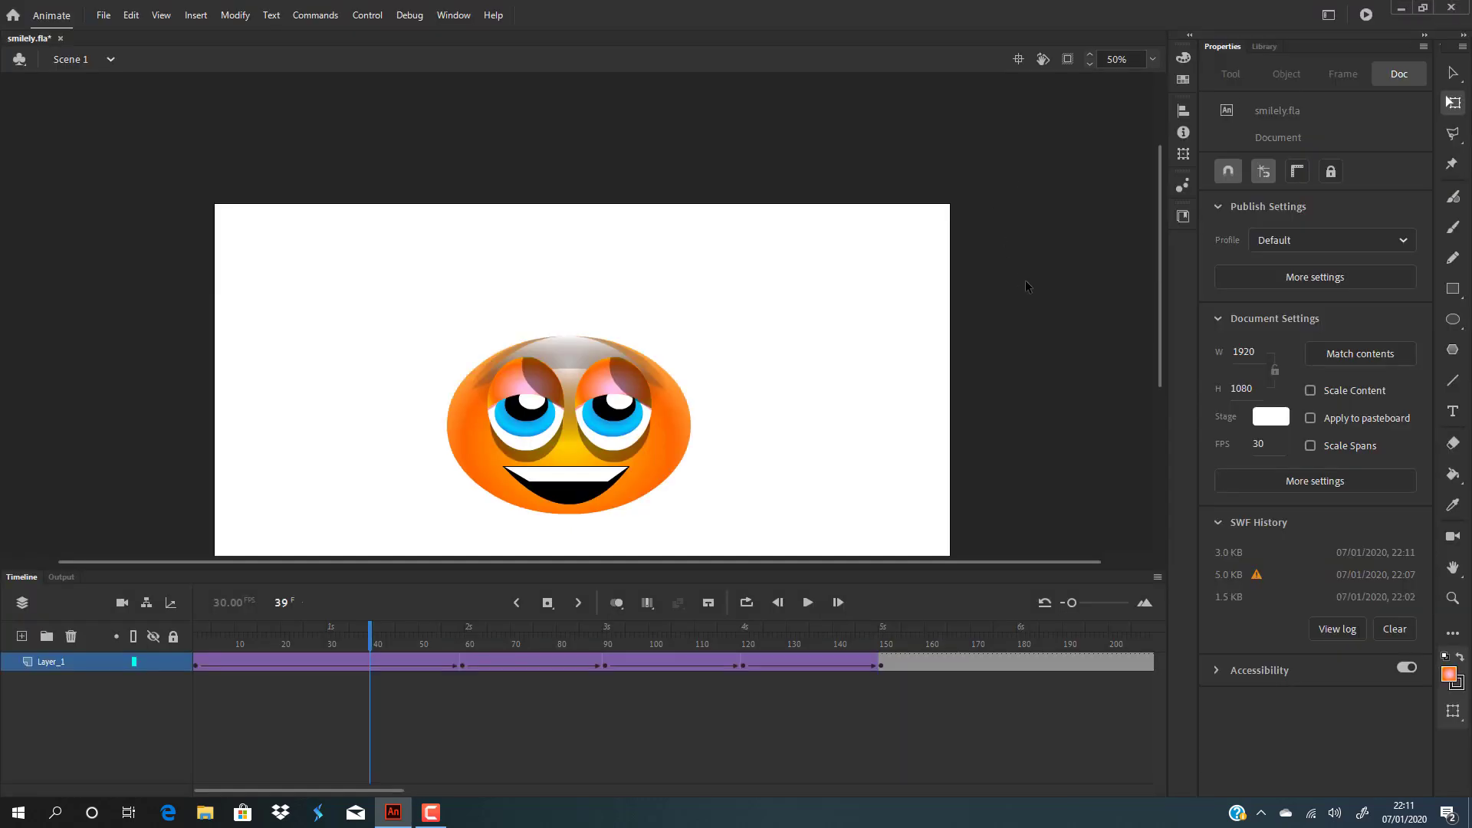